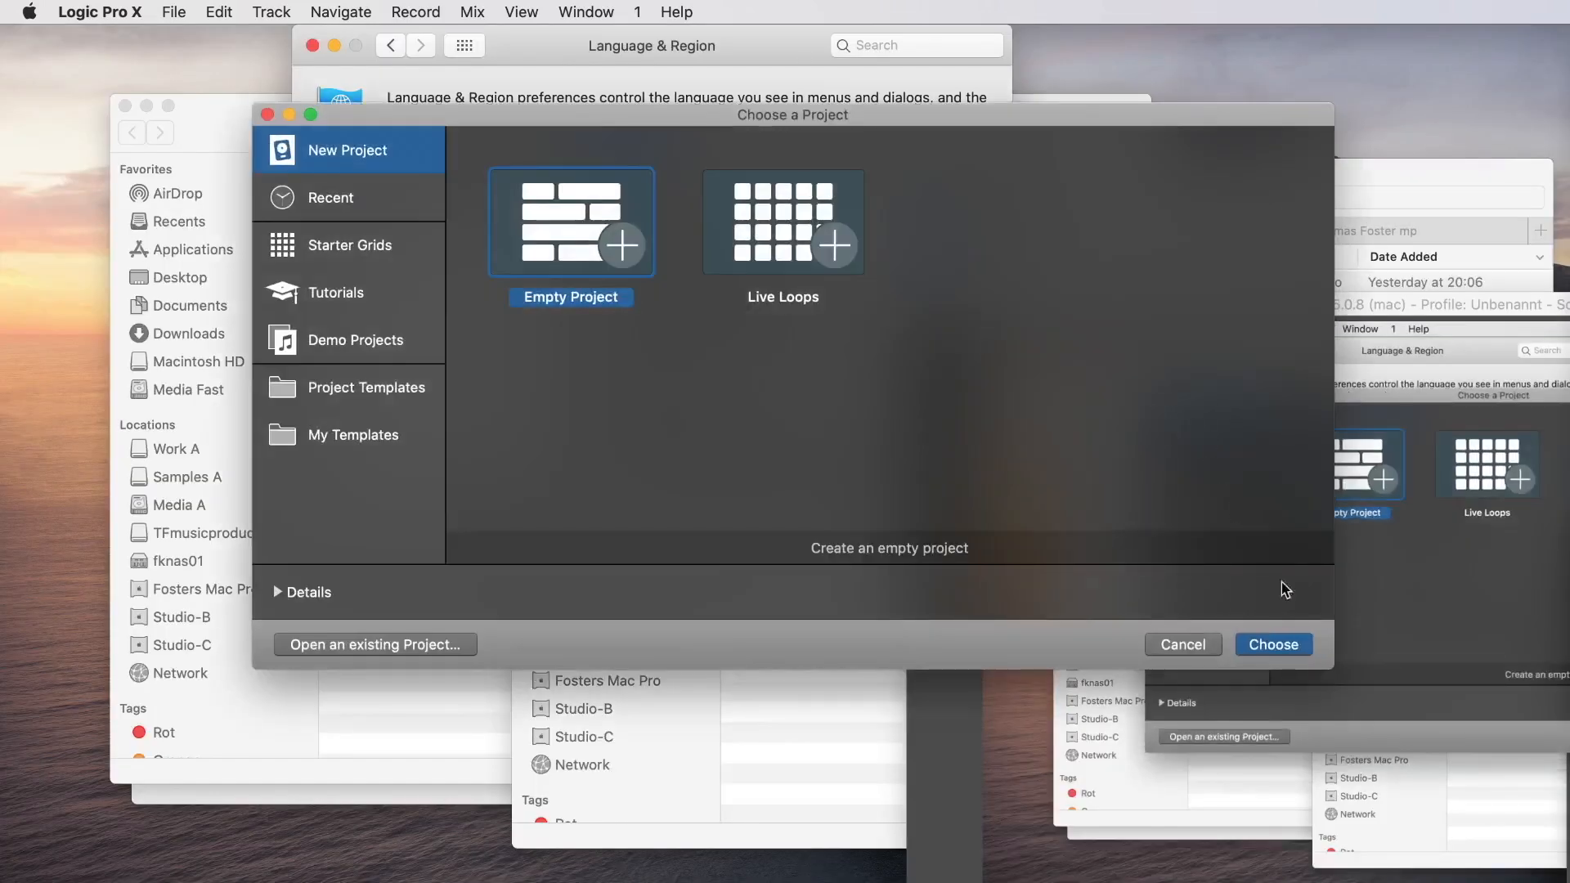
Create a new empty project
left_click(343, 201)
left_click(327, 152)
left_click(1288, 646)
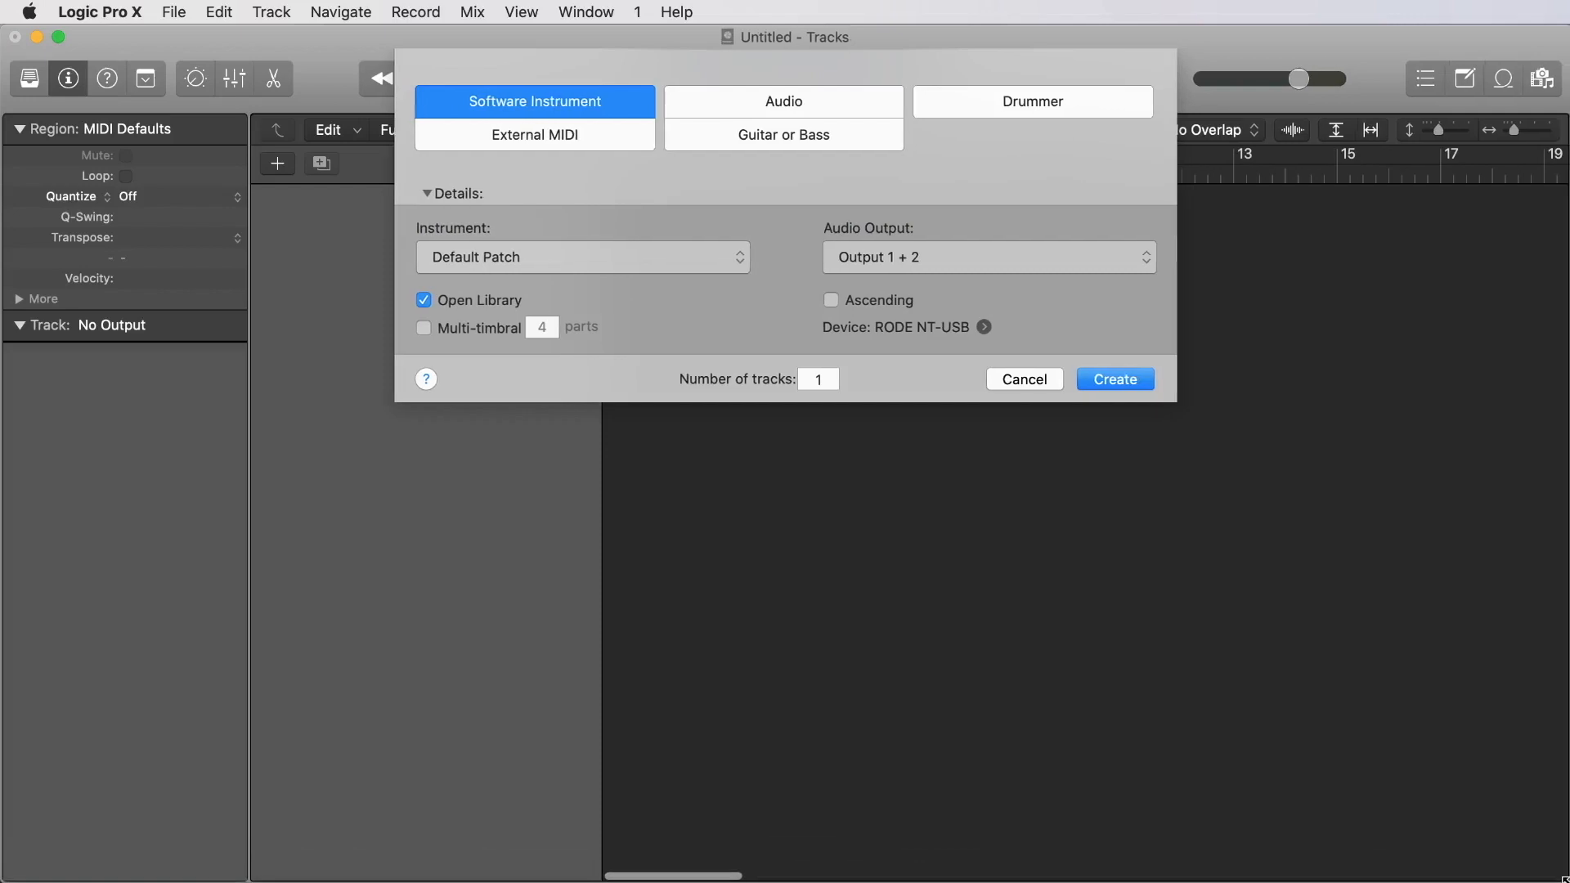
Add one software instrument track with the Default Patch, Output 1 + 2 and the Library set to open
left_click(815, 103)
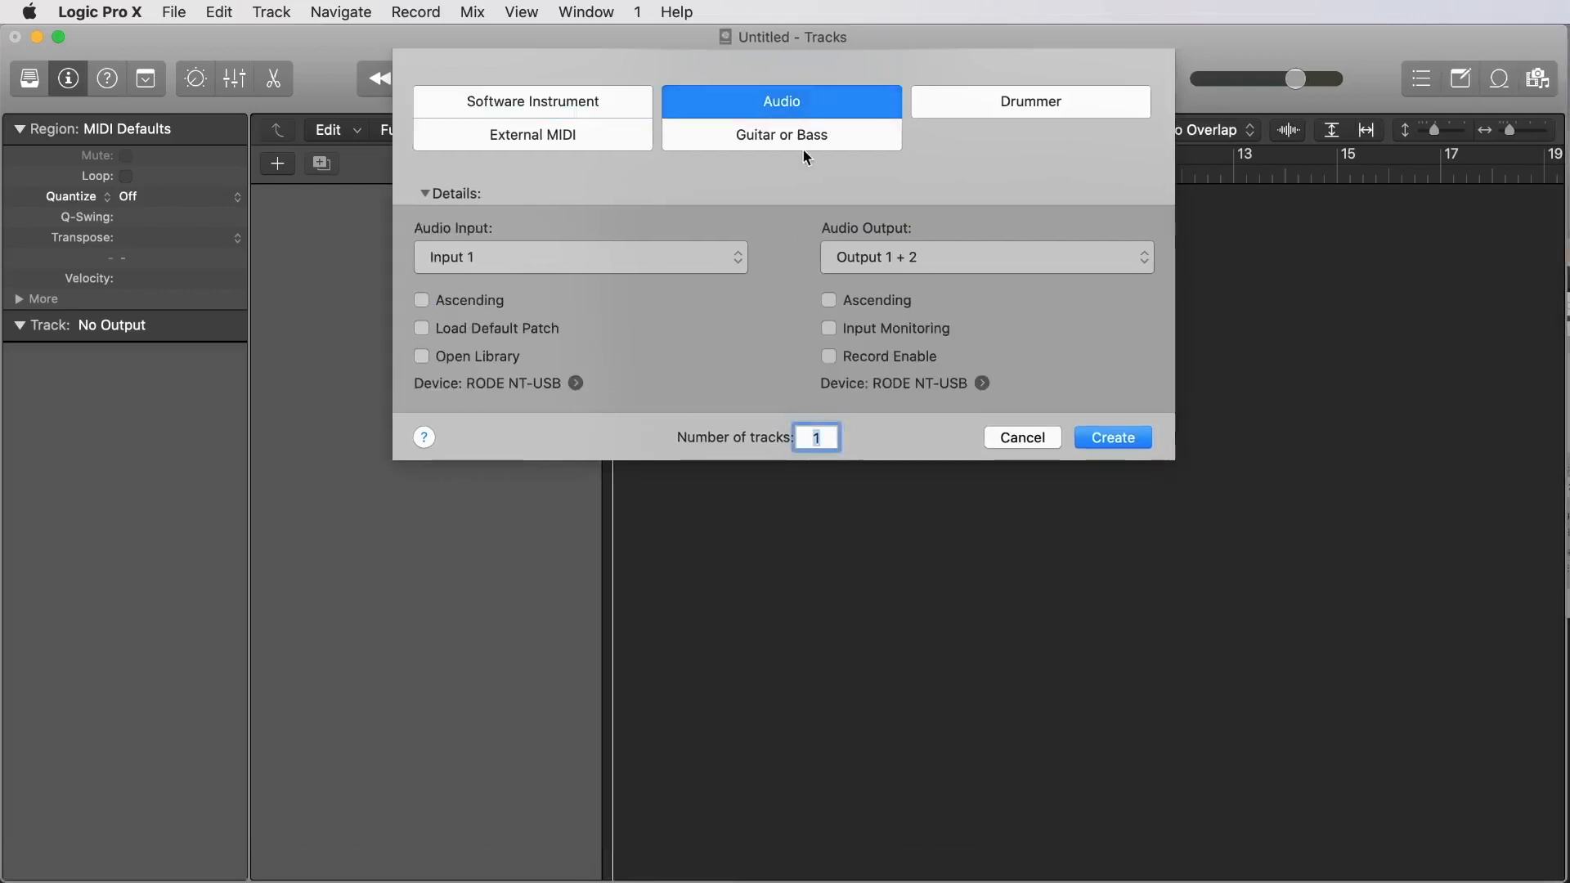
left_click(578, 106)
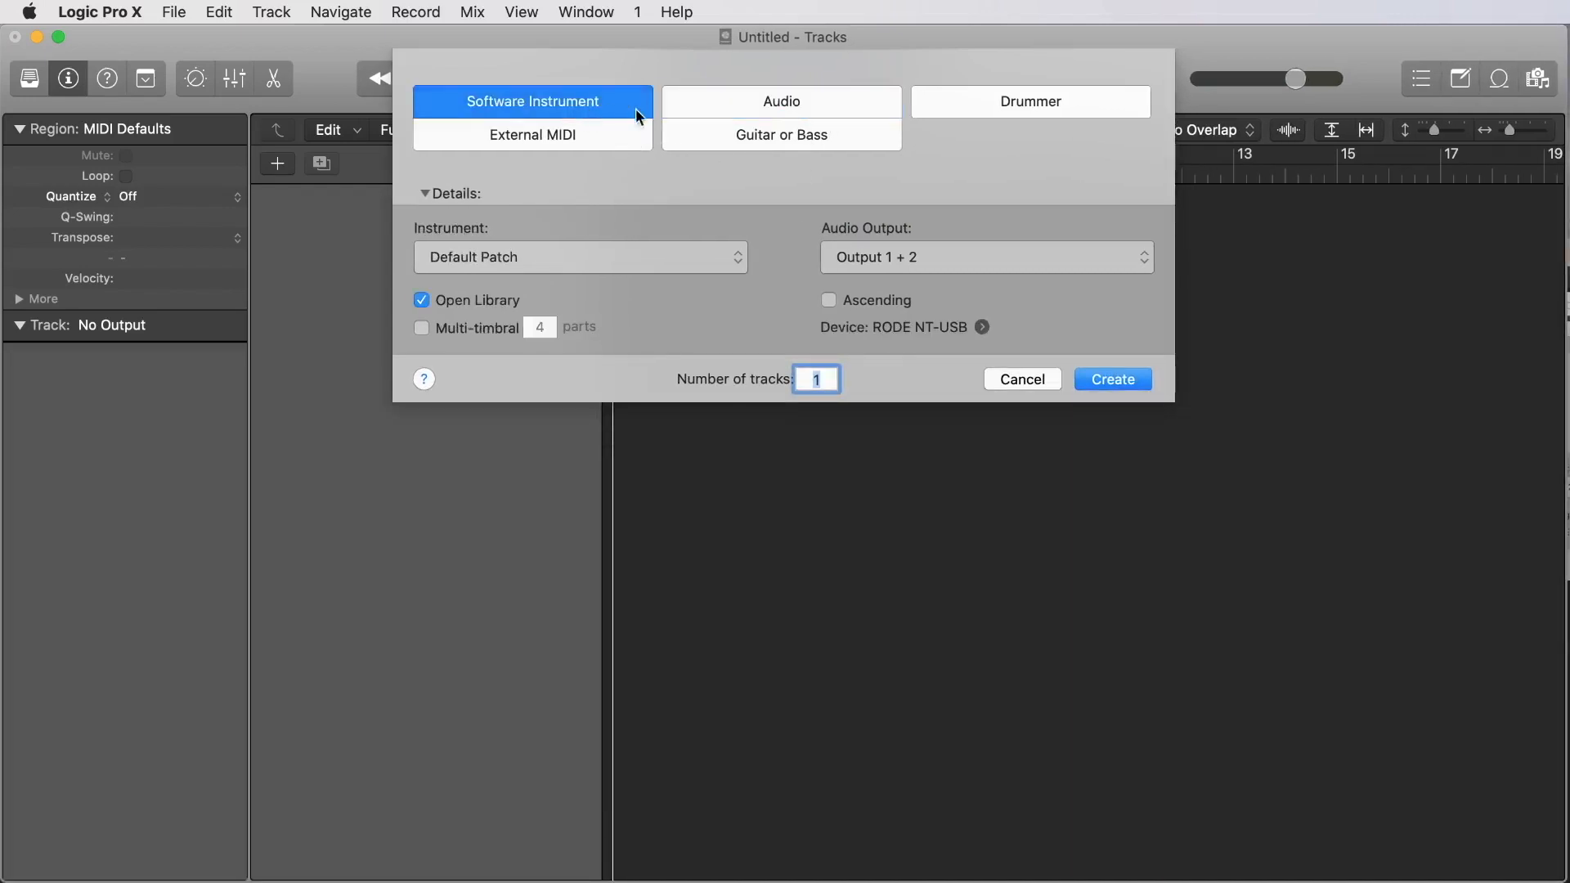
left_click(695, 112)
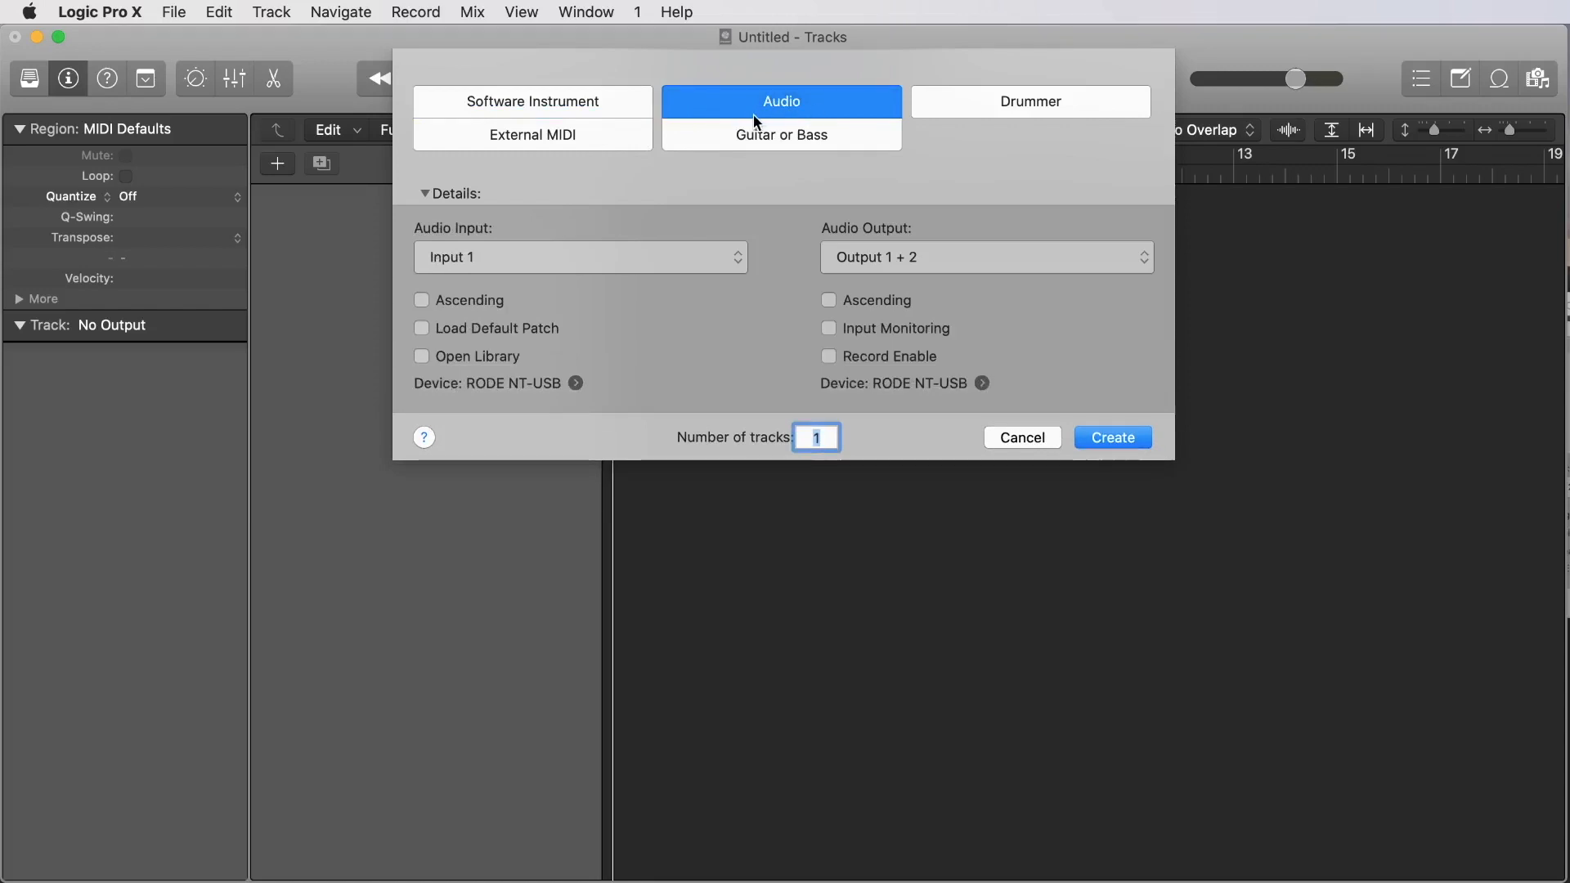
left_click(630, 113)
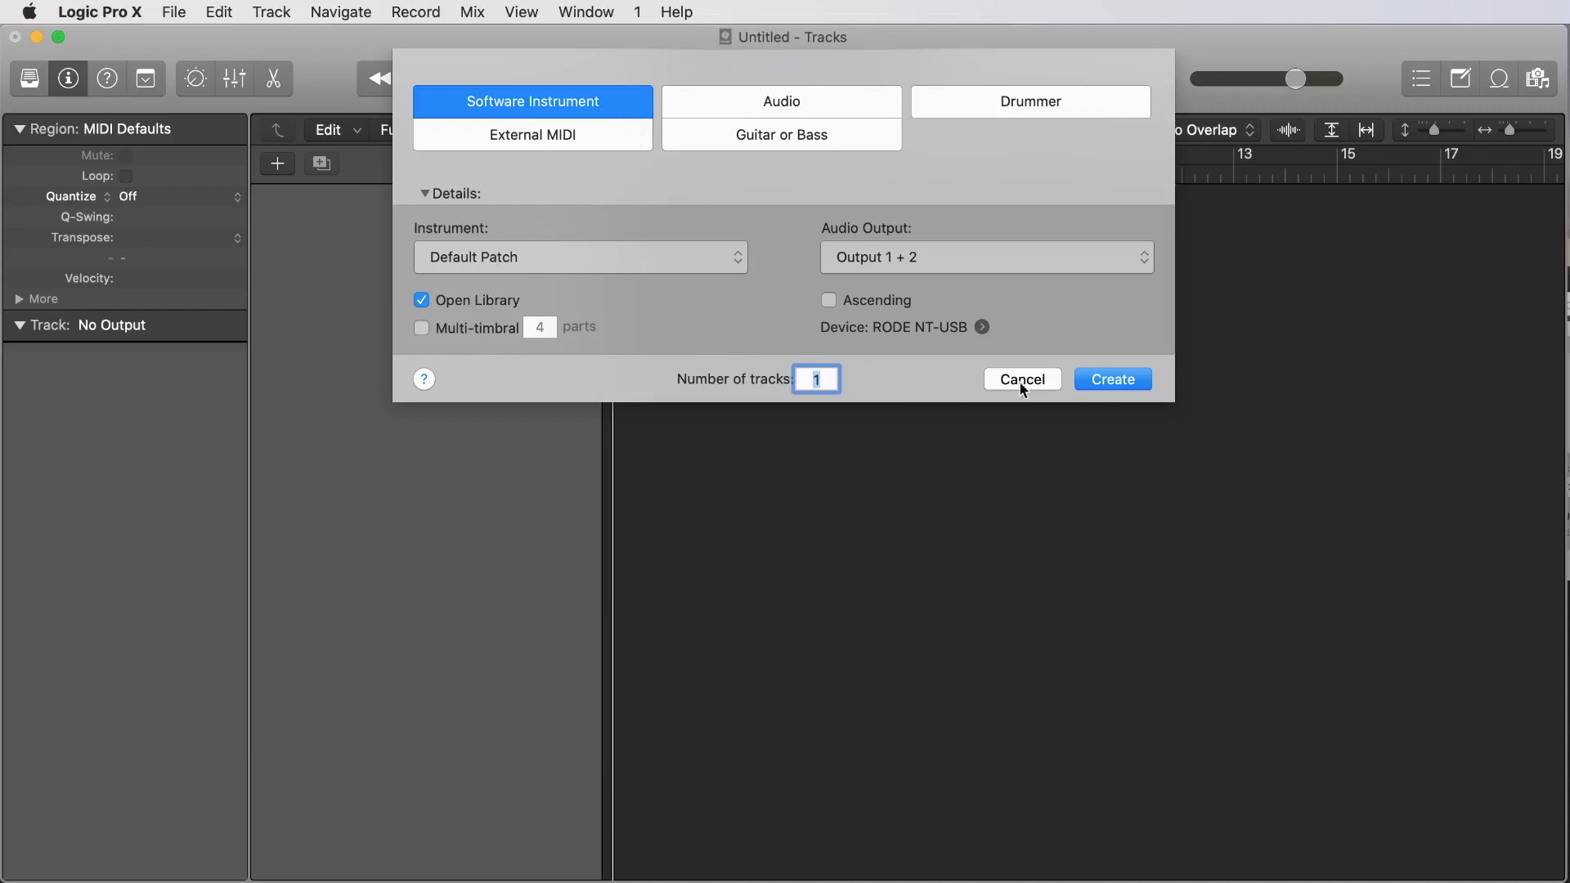
left_click(1114, 379)
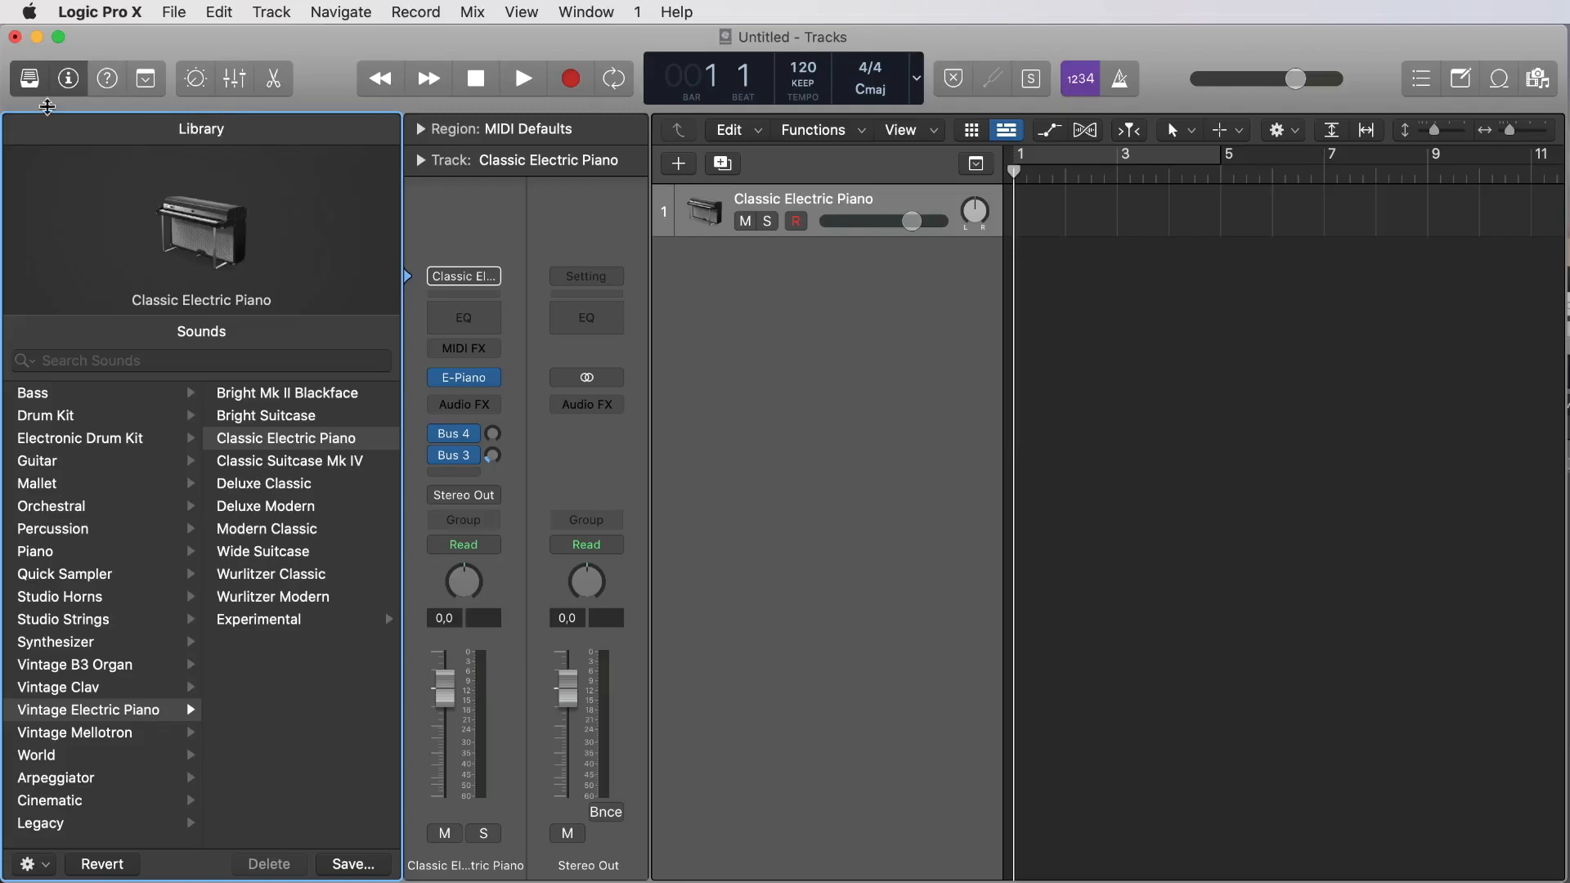
Hide the sound Library and bring it back into view
left_click(31, 84)
left_click(34, 93)
left_click(34, 93)
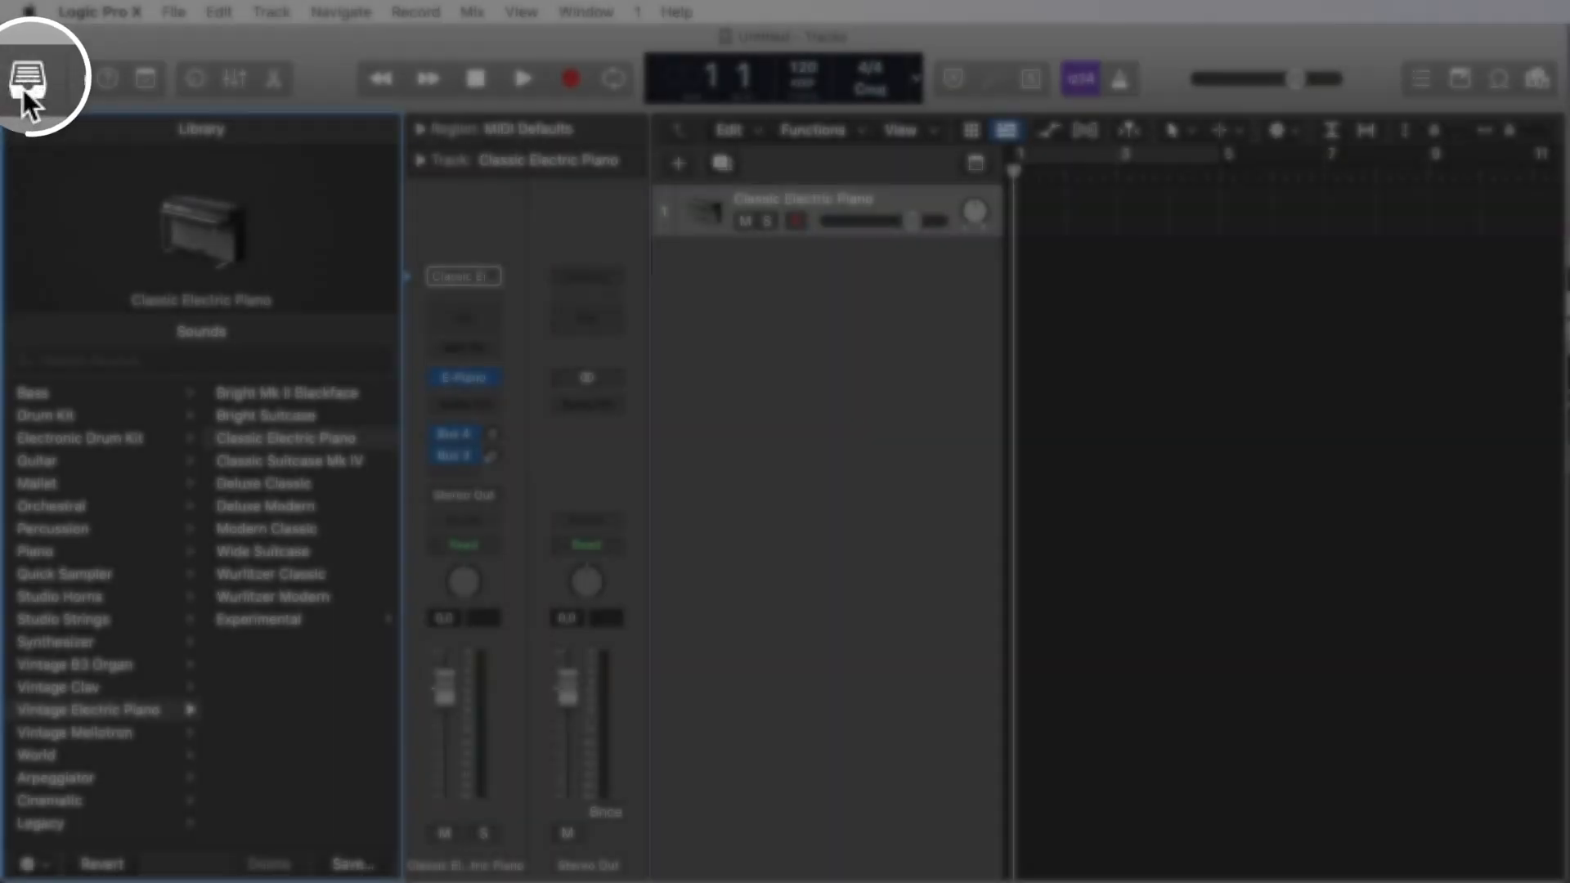
left_click(30, 82)
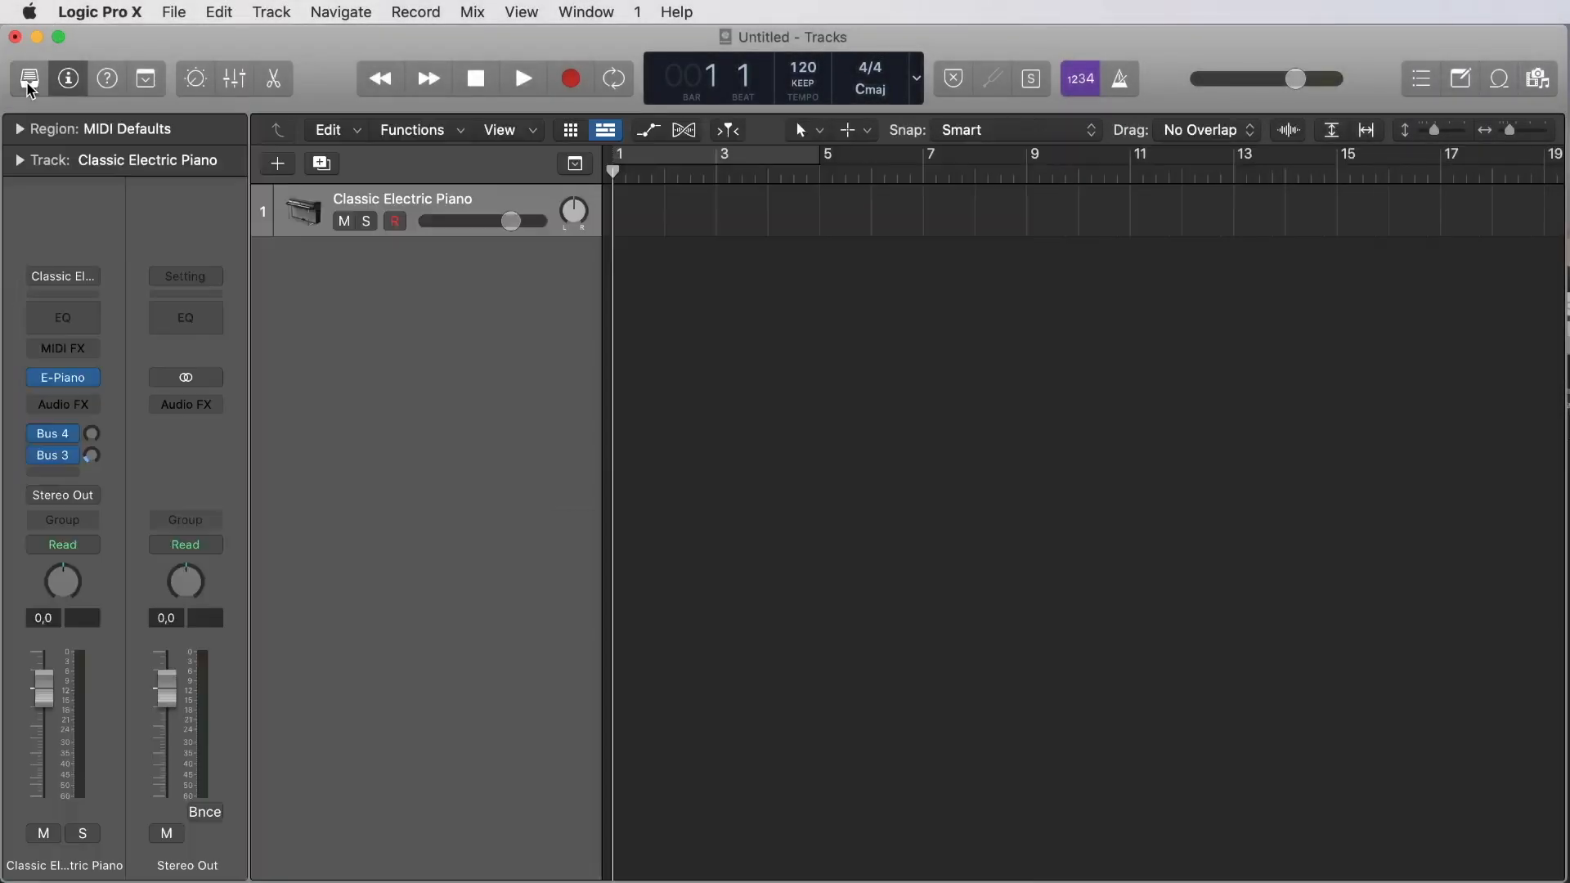
left_click(29, 82)
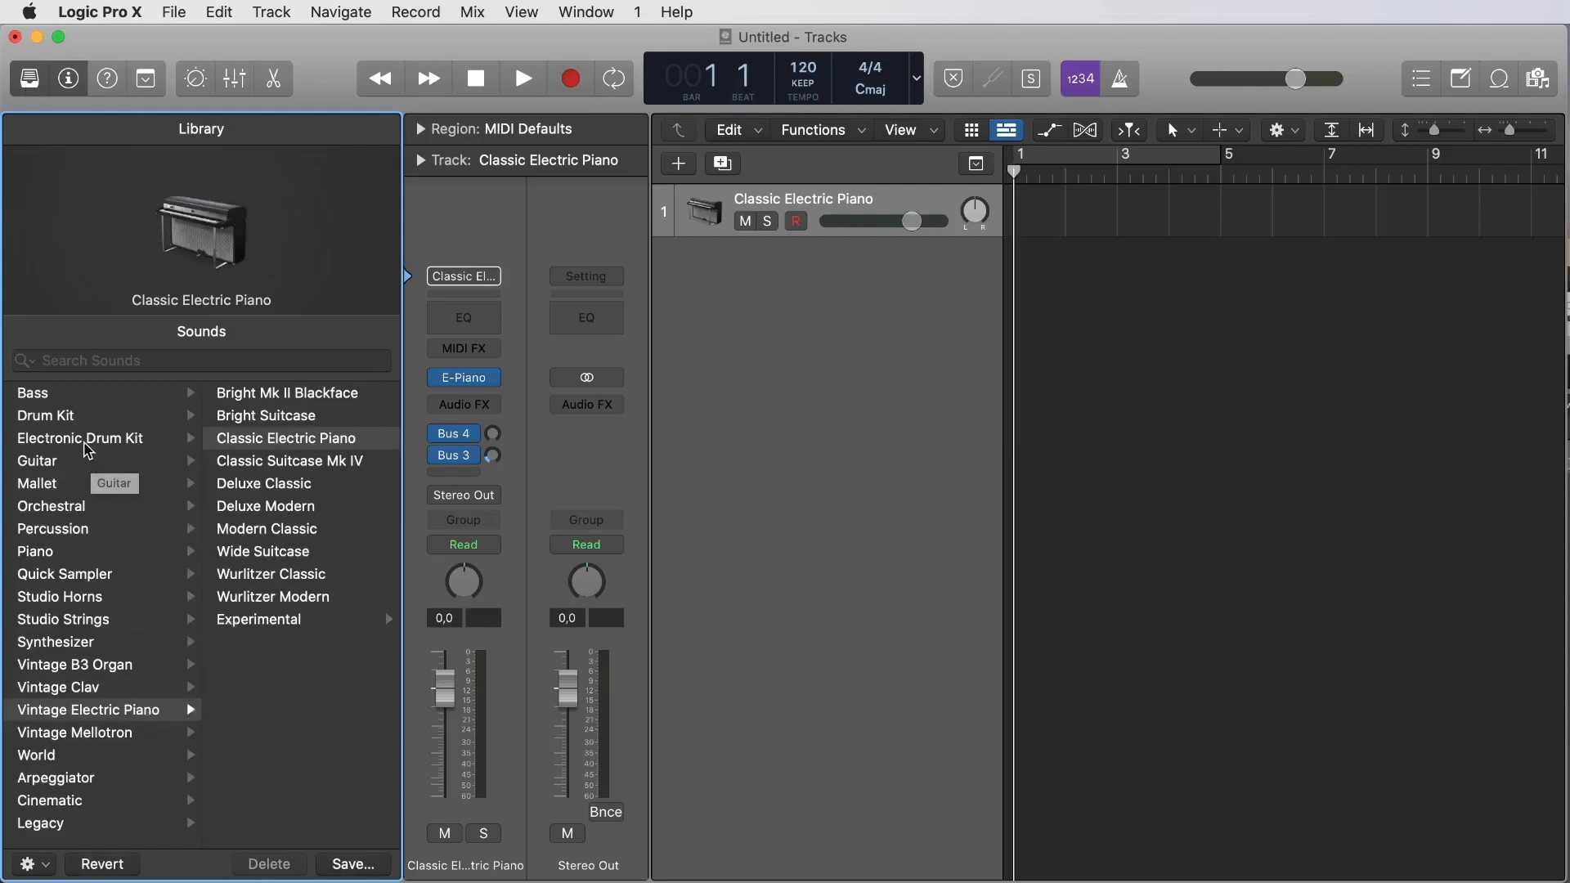
Load the 808 Flex patch from the Electronic Drum Kit sounds onto the track and hide the Library
left_click(80, 441)
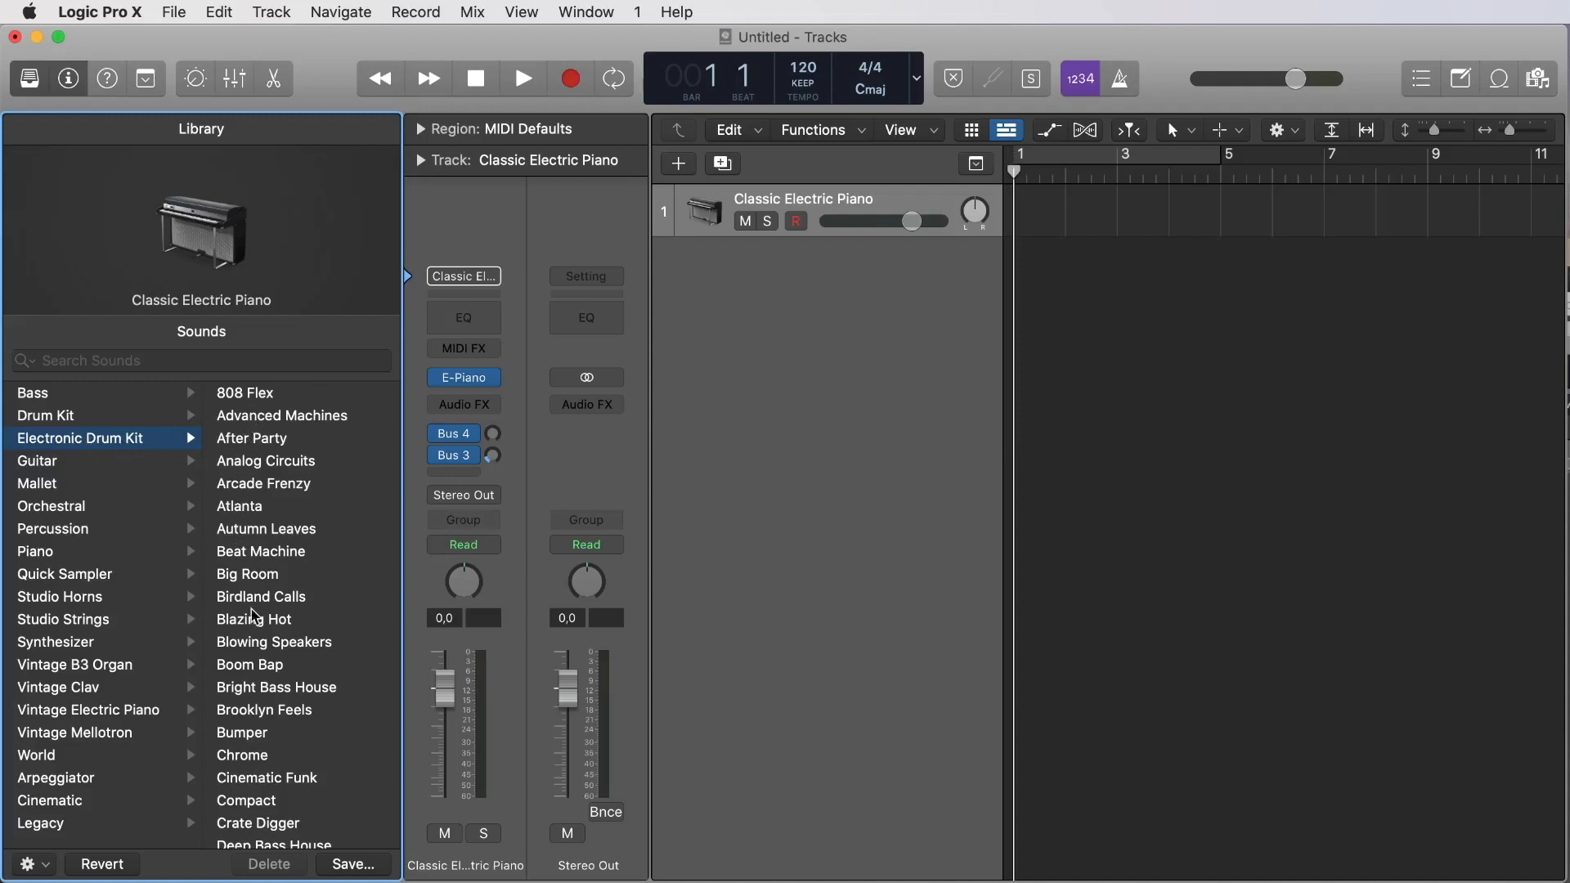
scroll(288, 705, "down", 15)
scroll(288, 705, "up", 15)
left_click(270, 395)
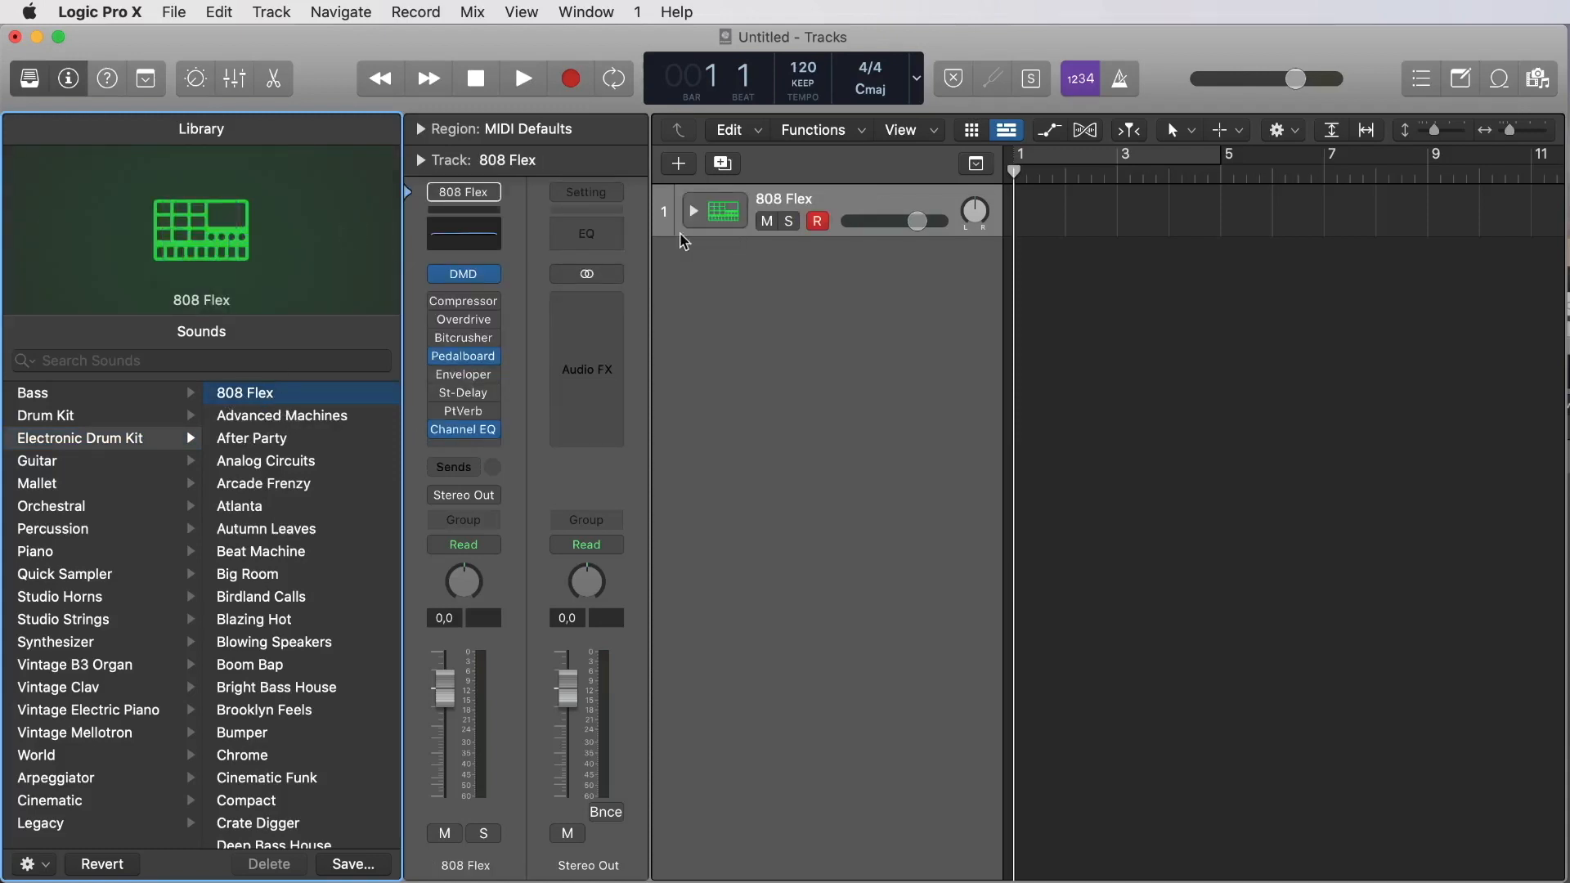
left_click(31, 81)
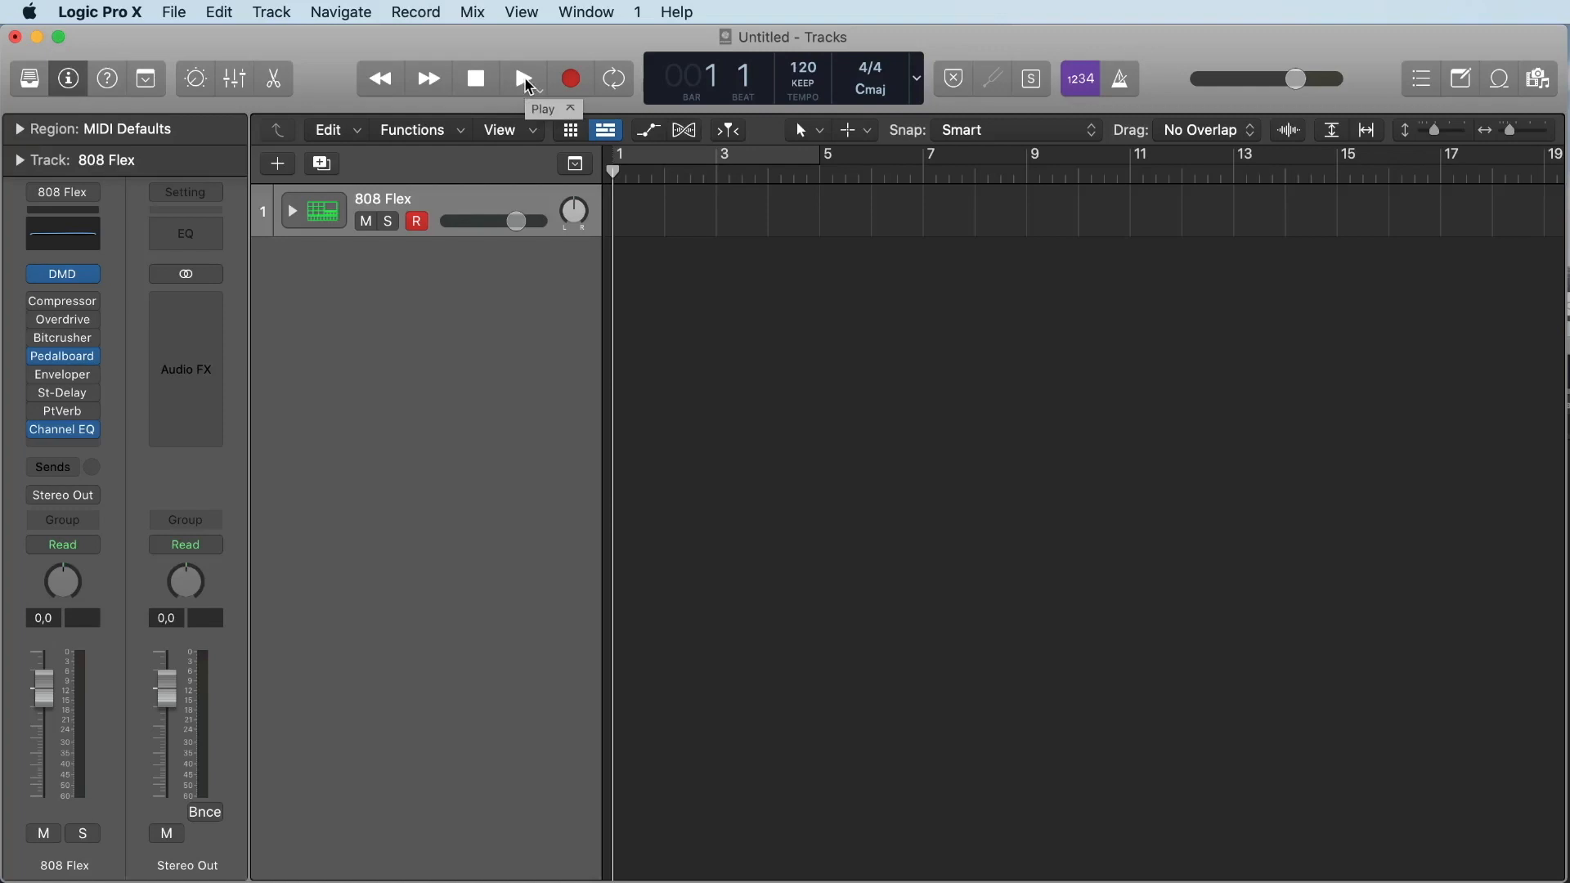
Play the empty project from bar 1, stop it and return the playhead to the beginning
left_click(528, 81)
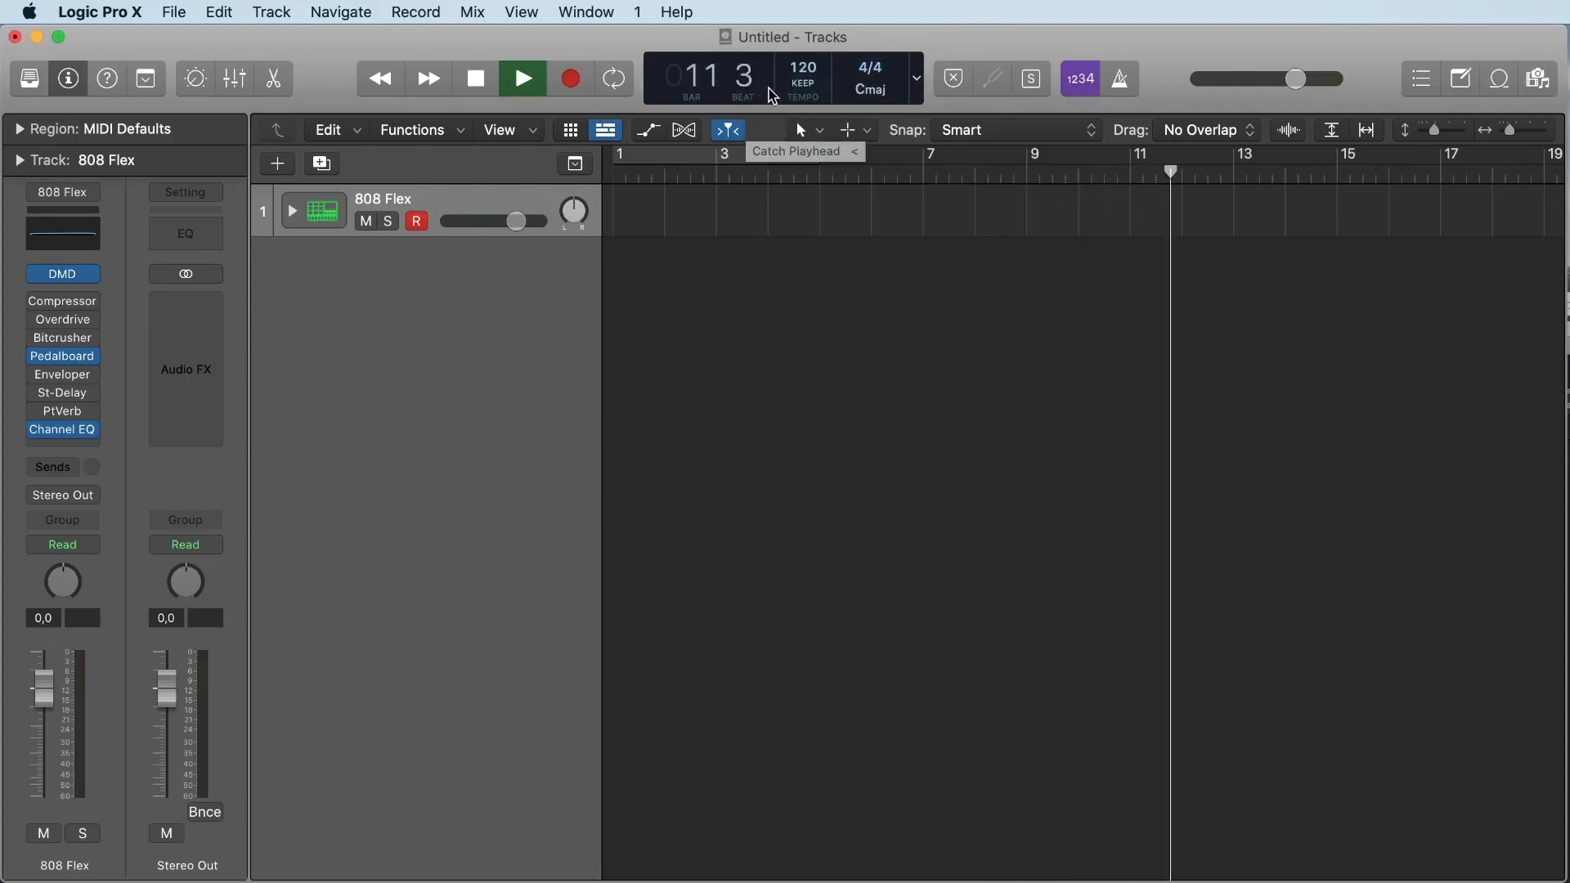
left_click(477, 79)
left_click(478, 81)
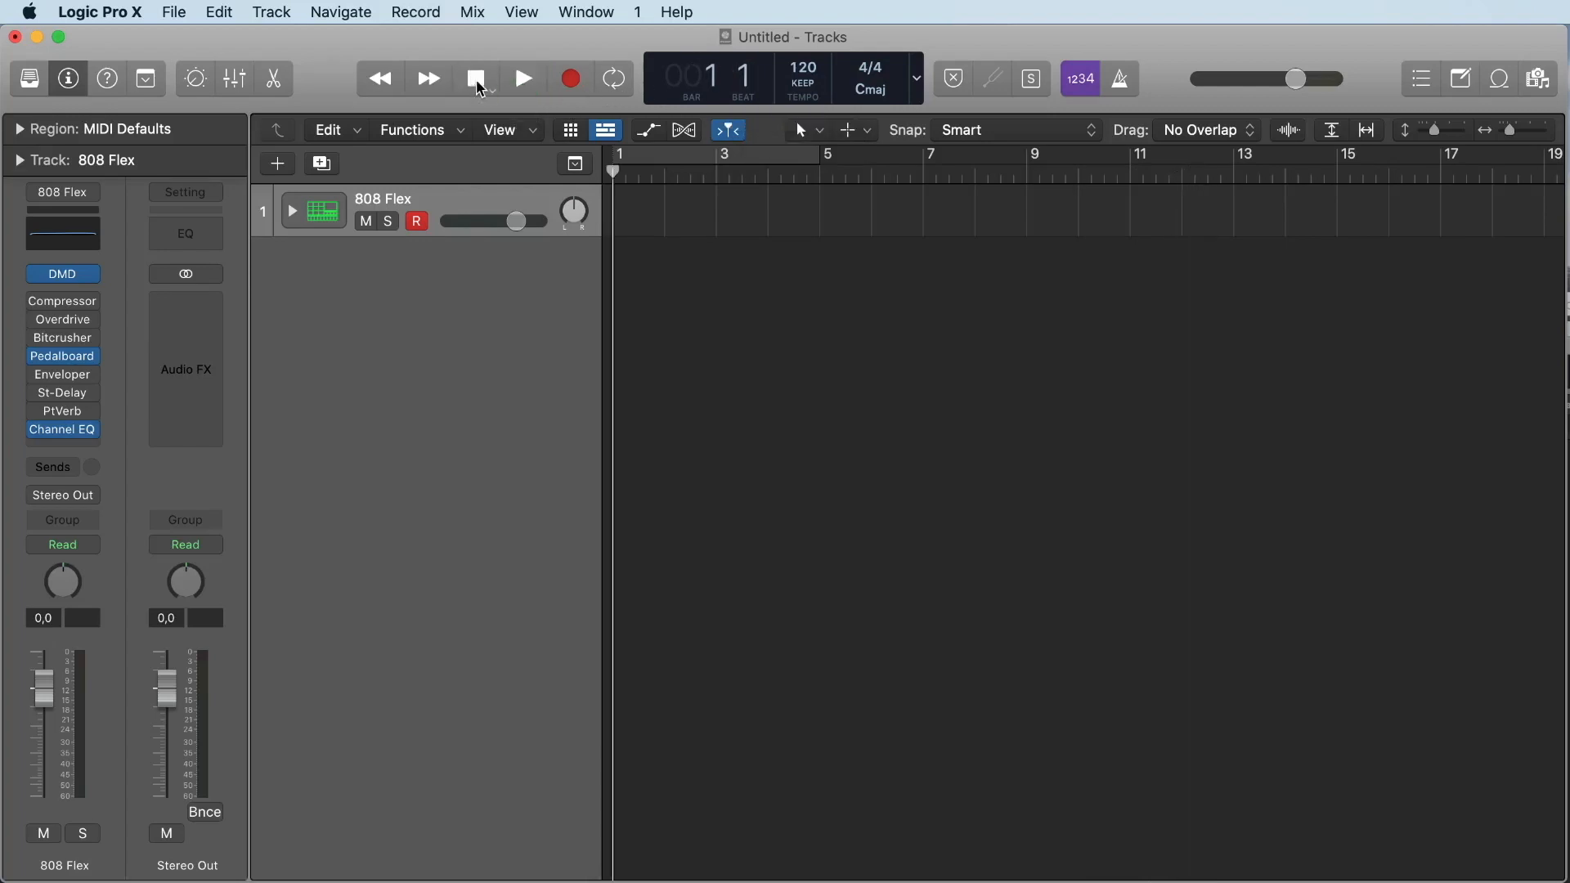
Turn on the metronome click, play a few bars to hear it and return the playhead to the beginning
left_click(1120, 82)
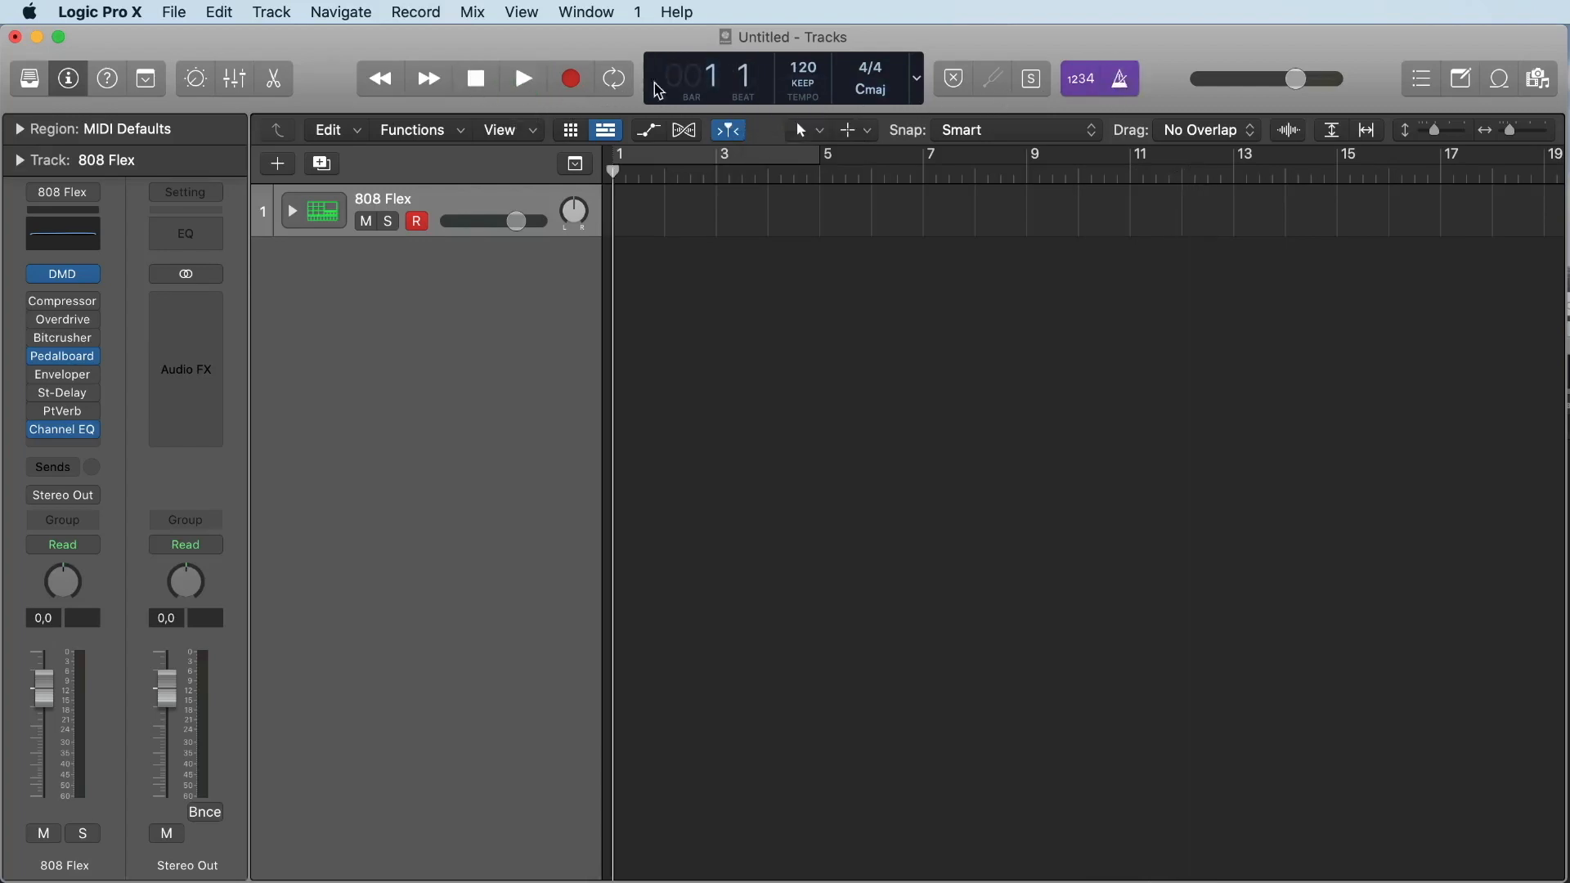
left_click(523, 82)
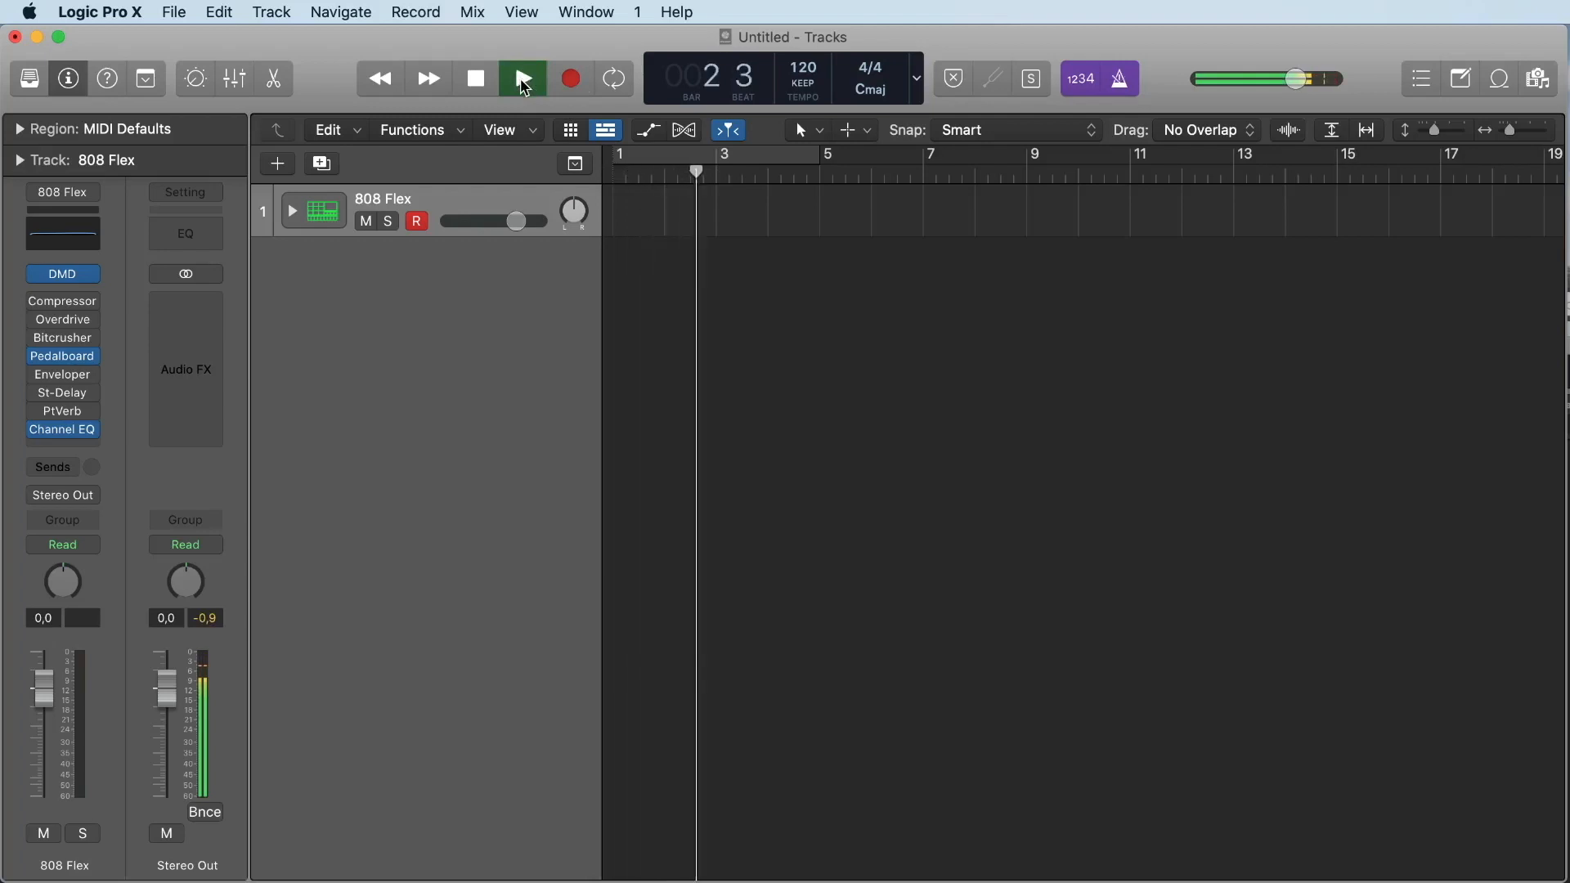
left_click(479, 82)
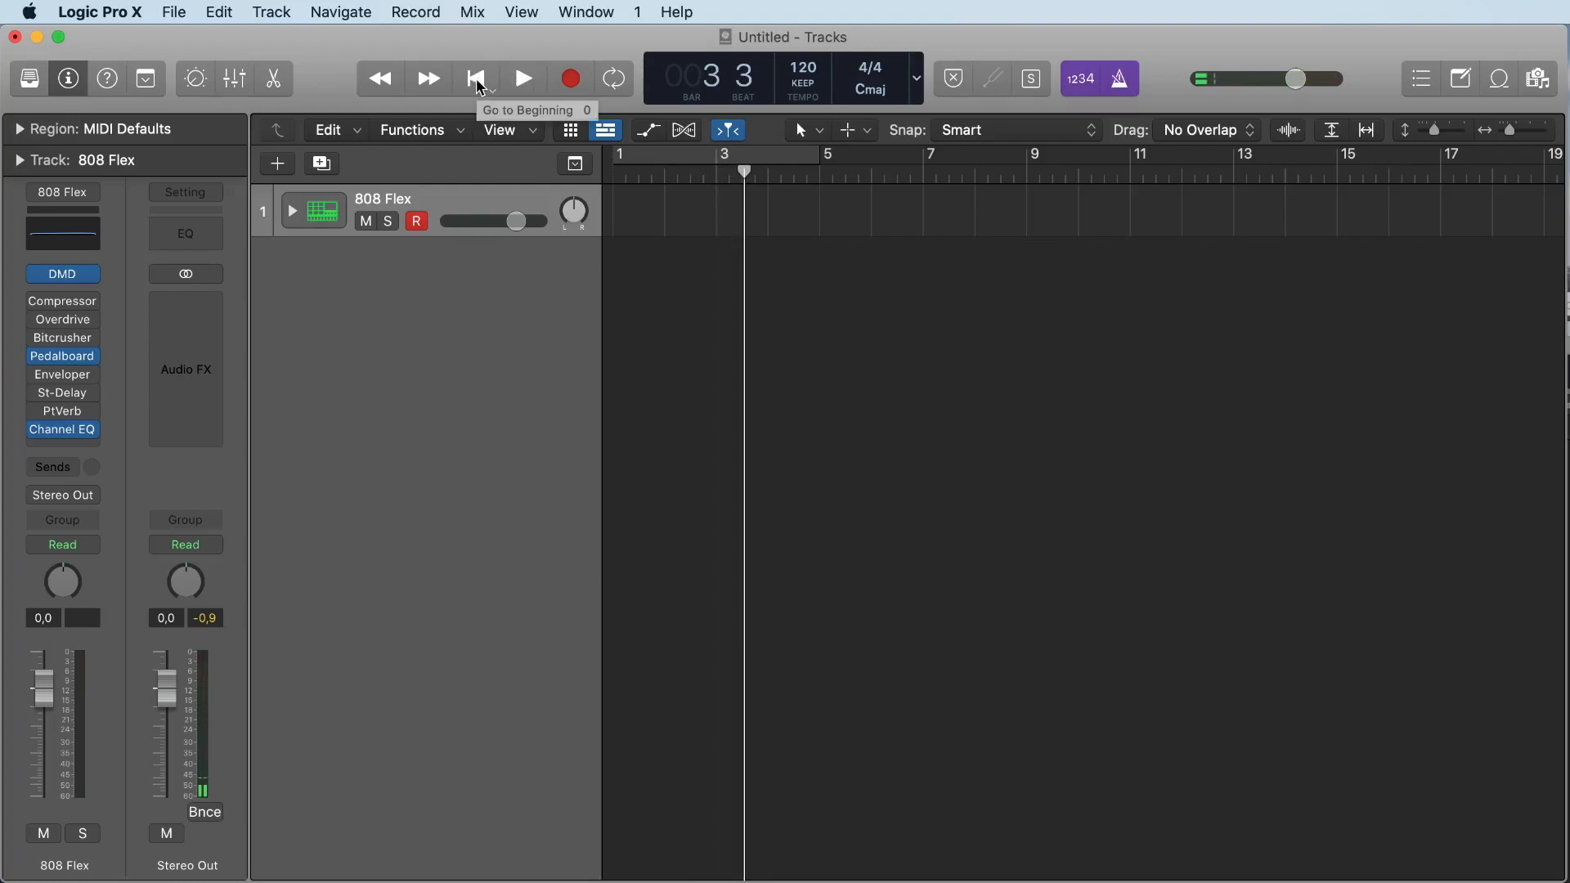
left_click(476, 74)
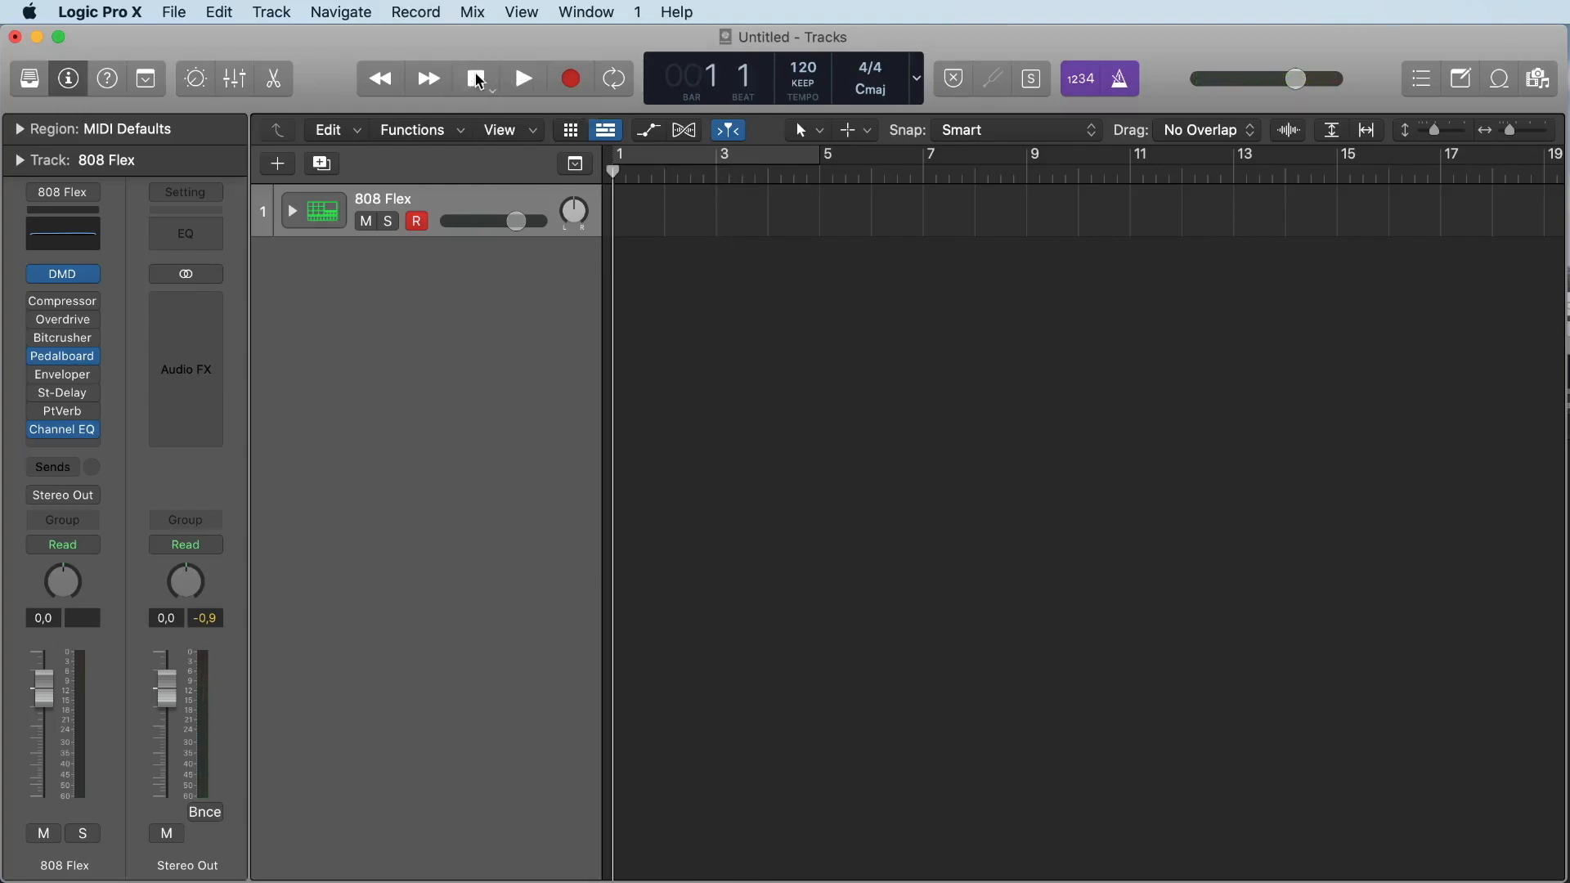
Start and stop playback with the metronome several times, finishing with the playhead back at bar 1
key("space")
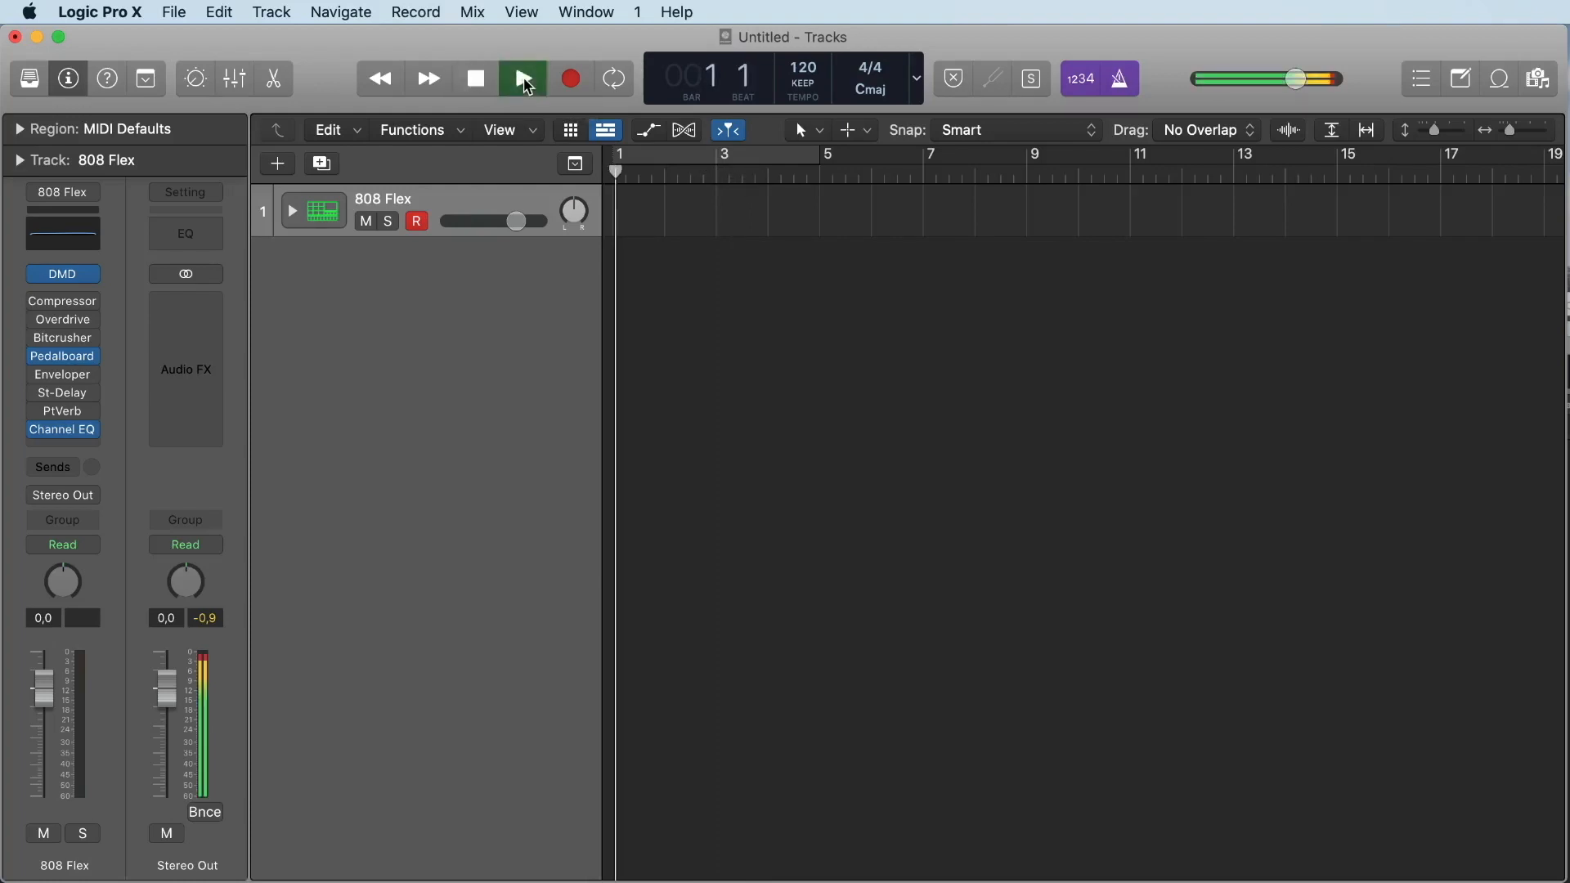
left_click(479, 83)
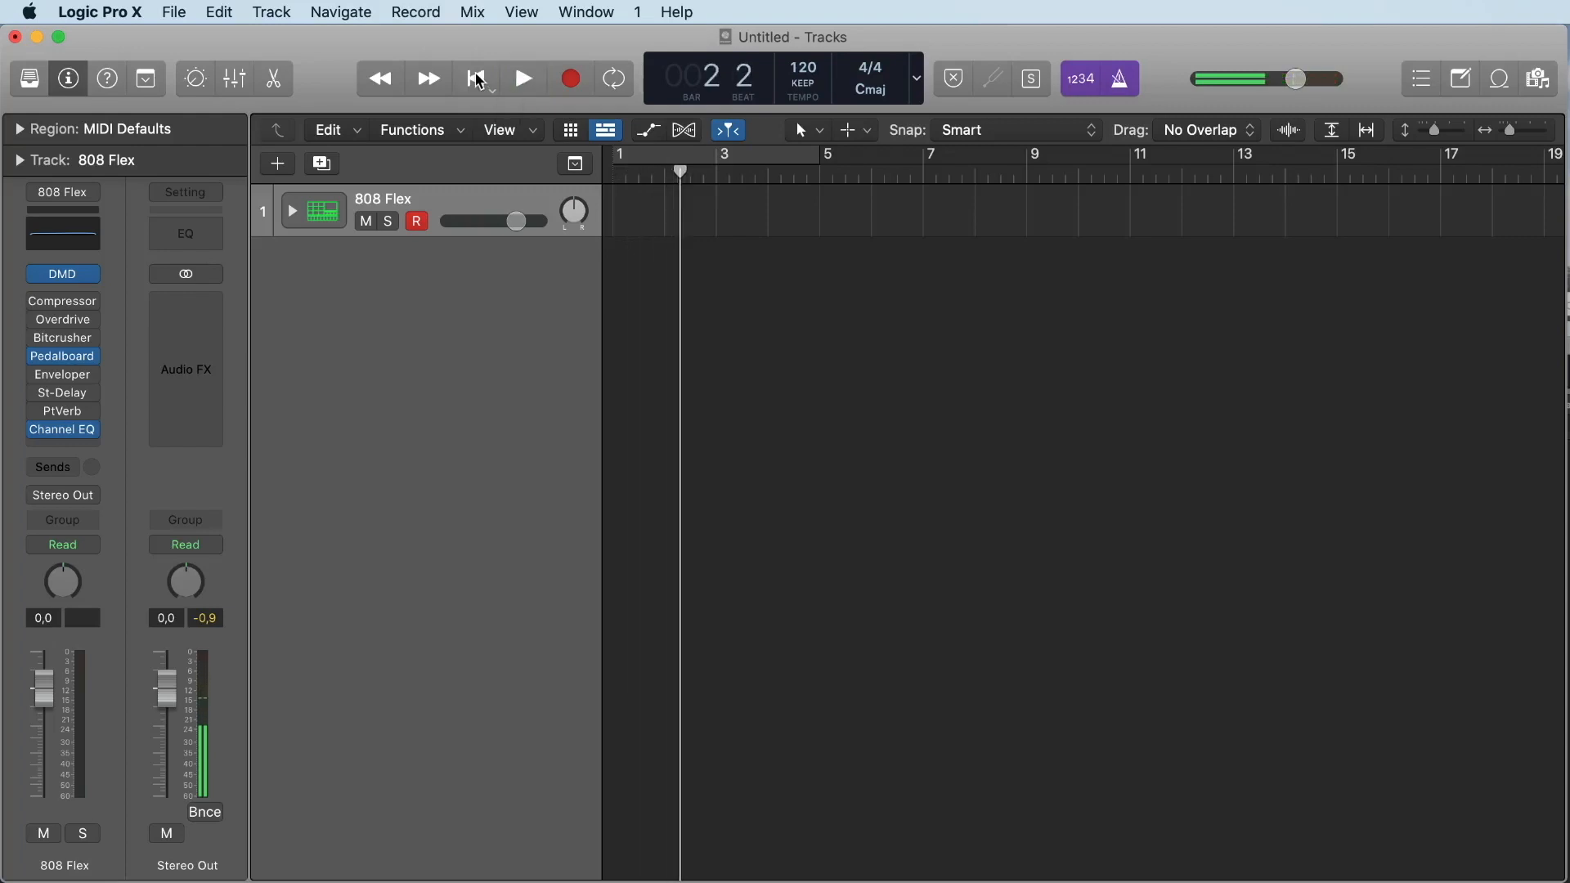
left_click(522, 79)
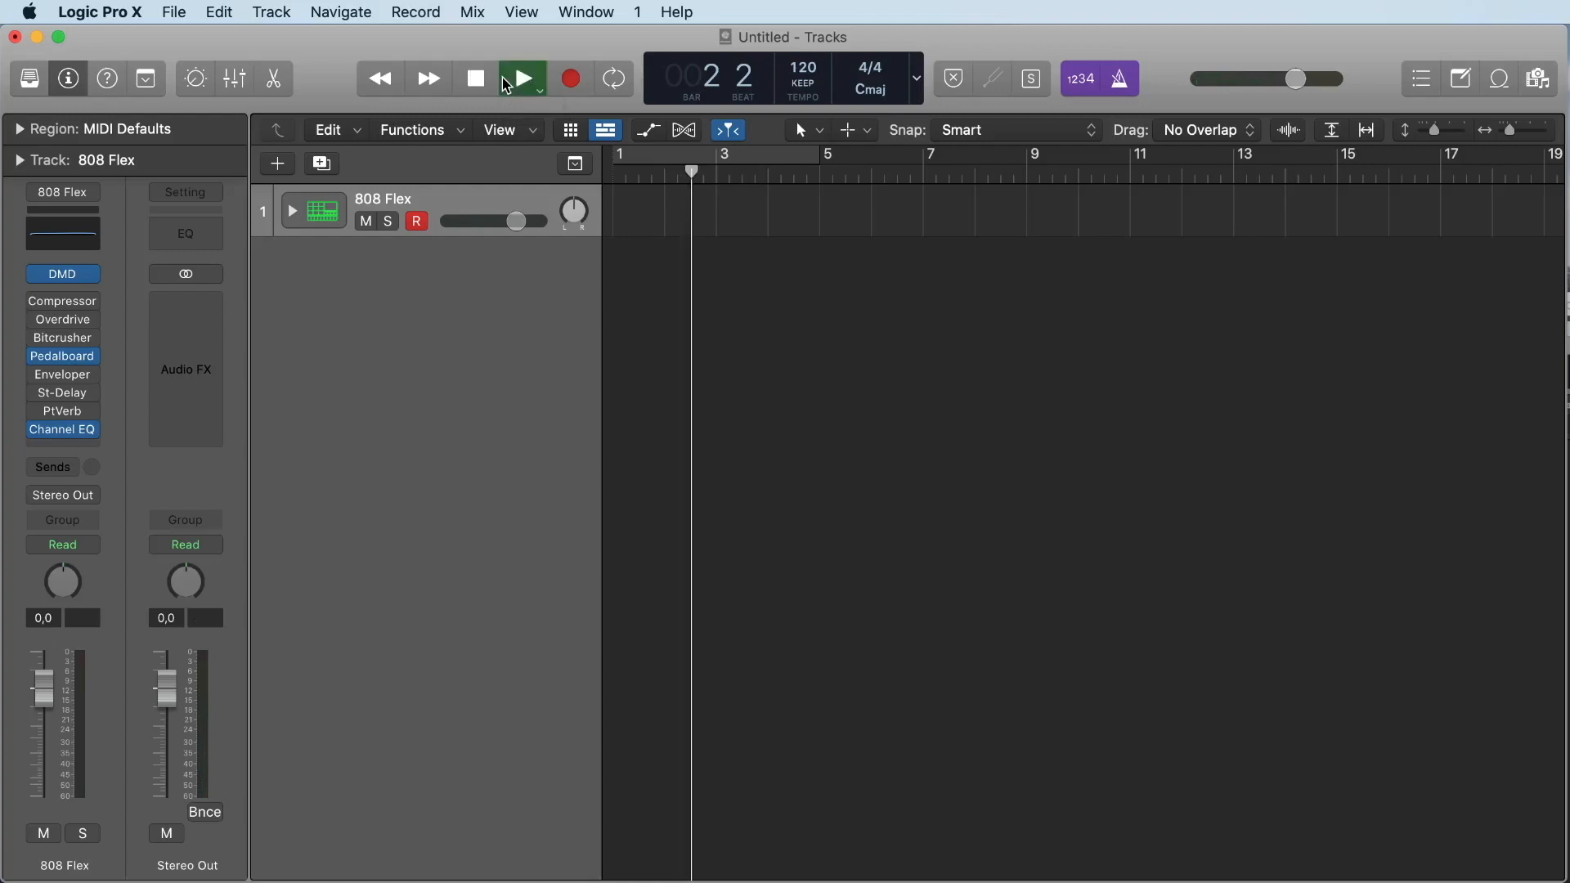
left_click(522, 79)
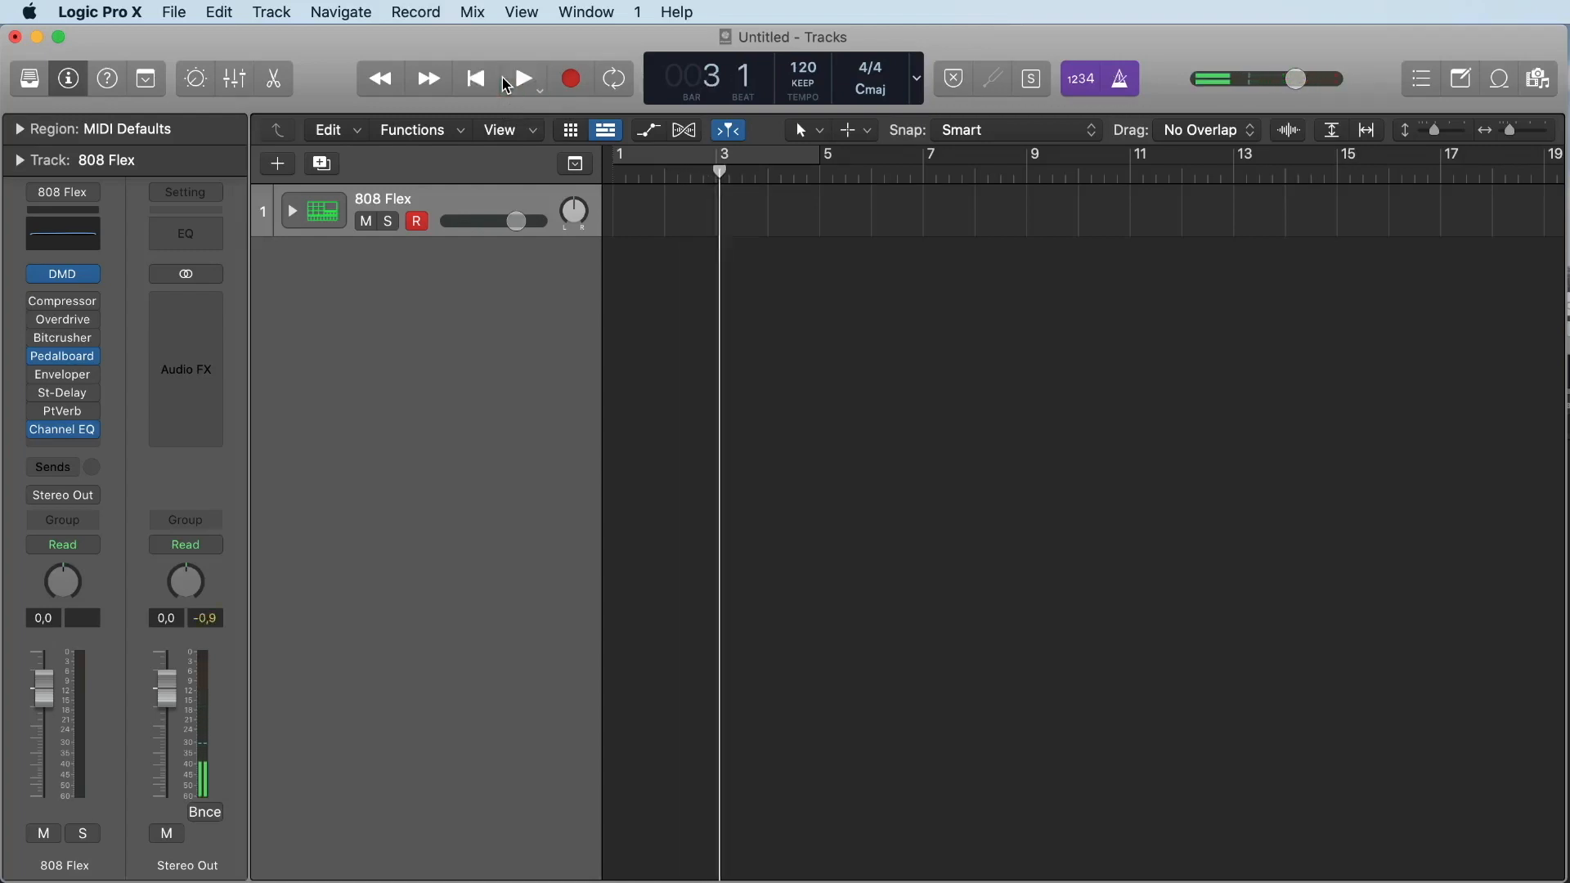
key("Return")
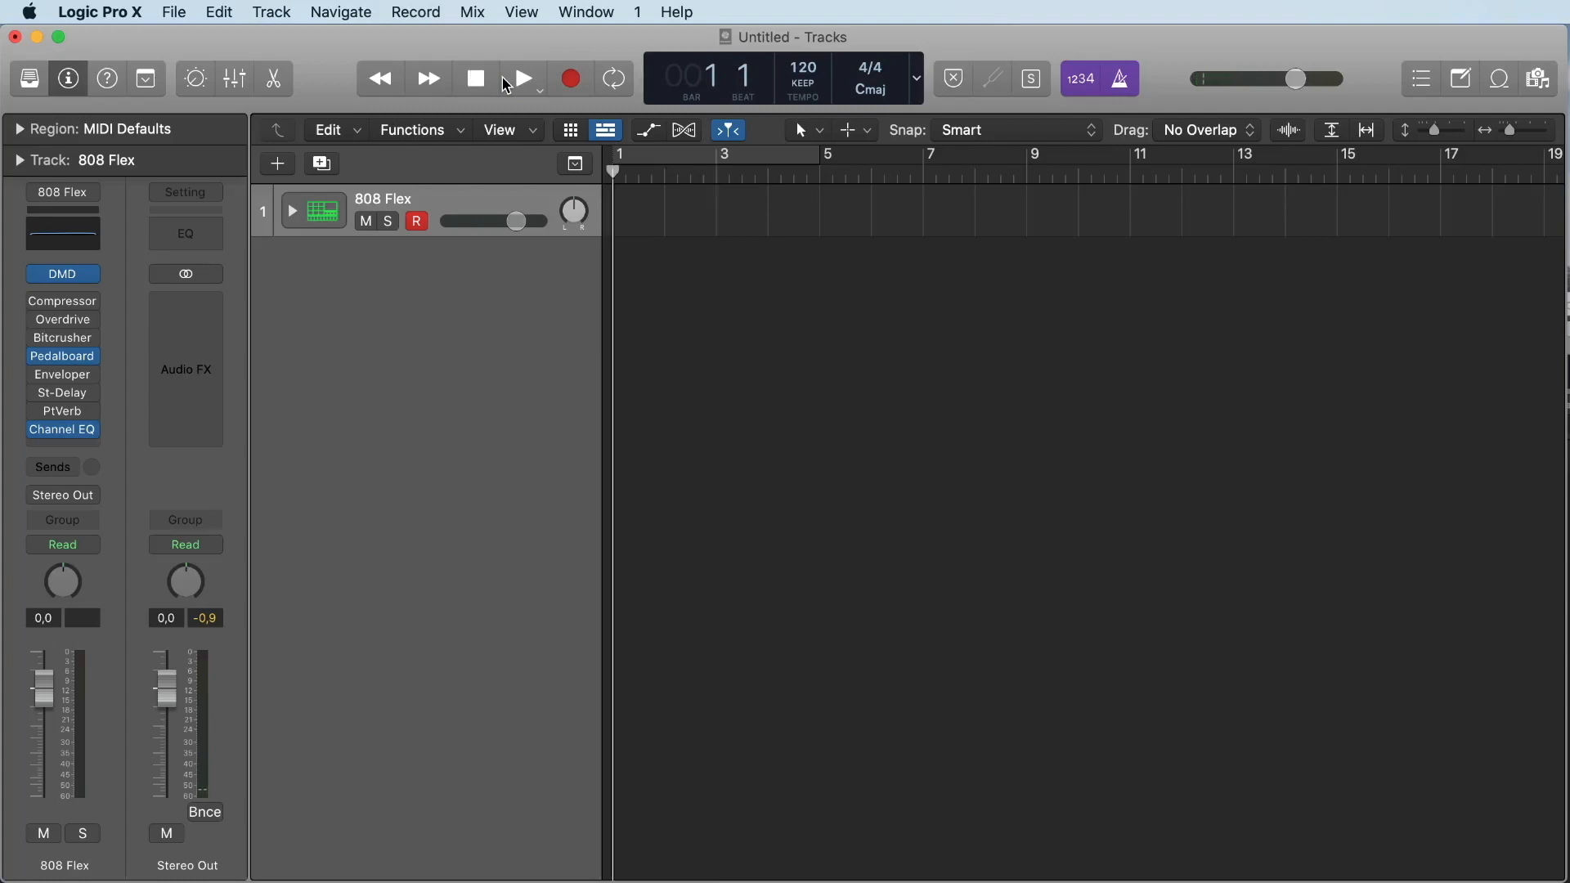
left_click(507, 81)
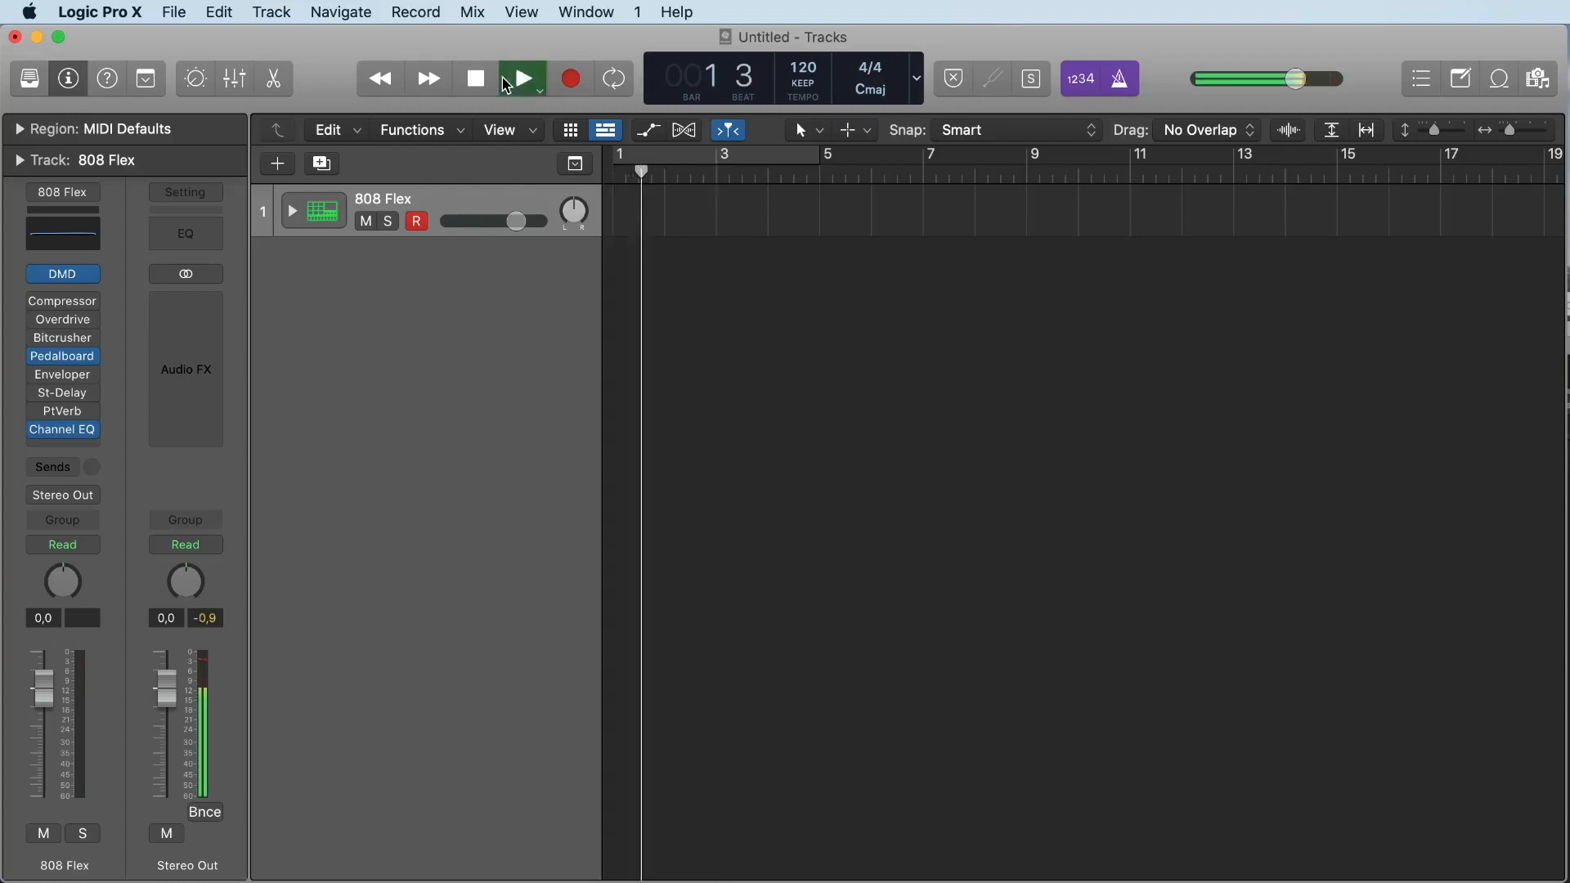
left_click(507, 82)
key("Return")
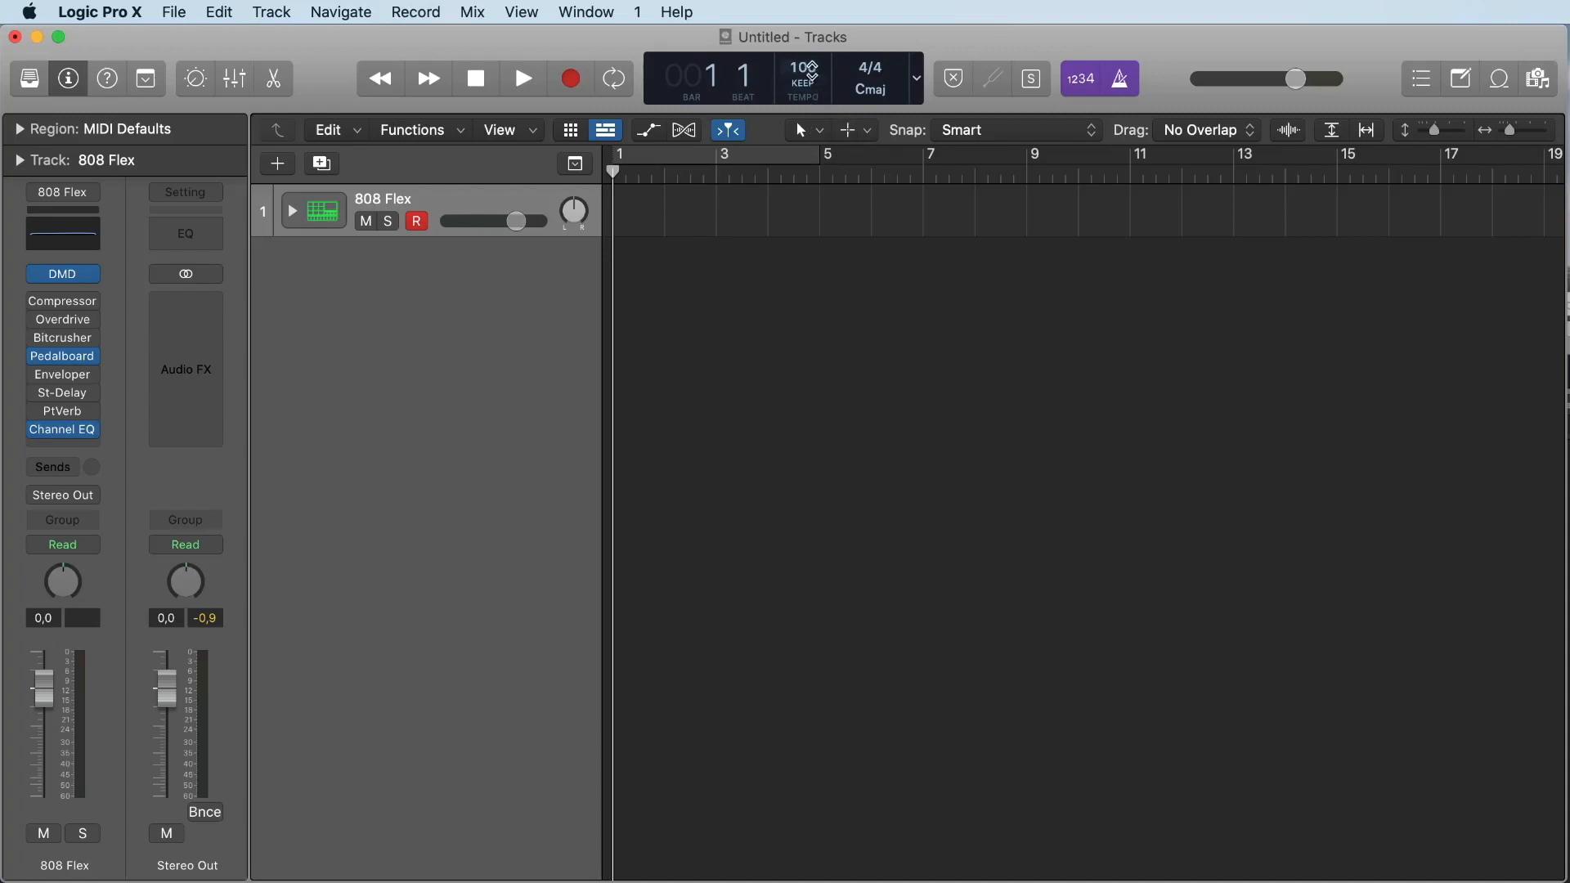
Set the project tempo to 100 and play about a bar with the click to check it
double_click(816, 70)
type("1")
left_click(525, 80)
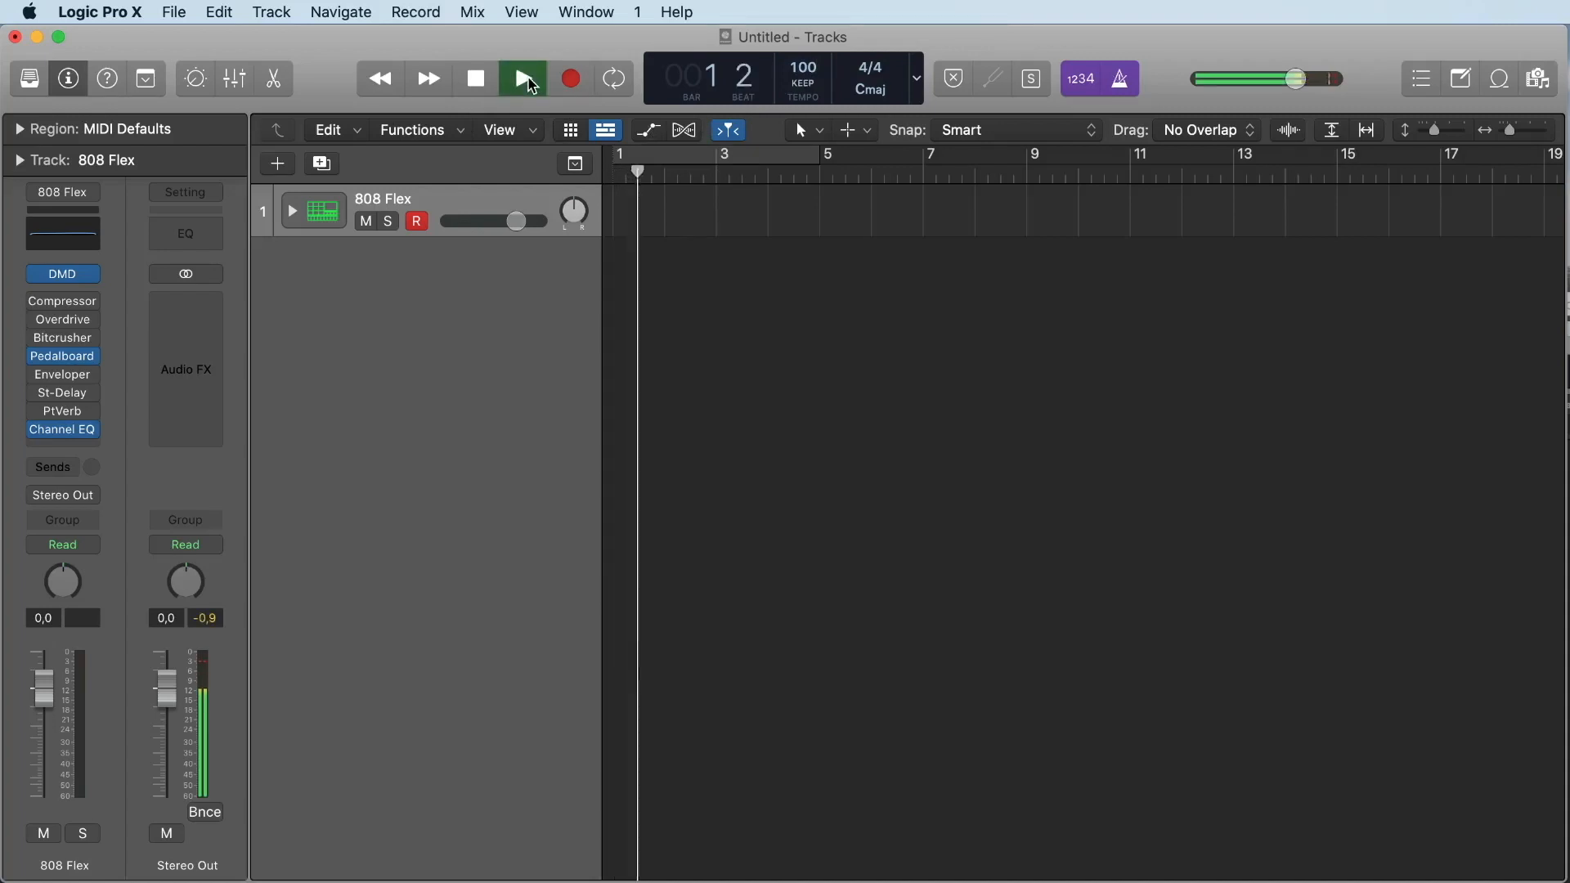
left_click(483, 80)
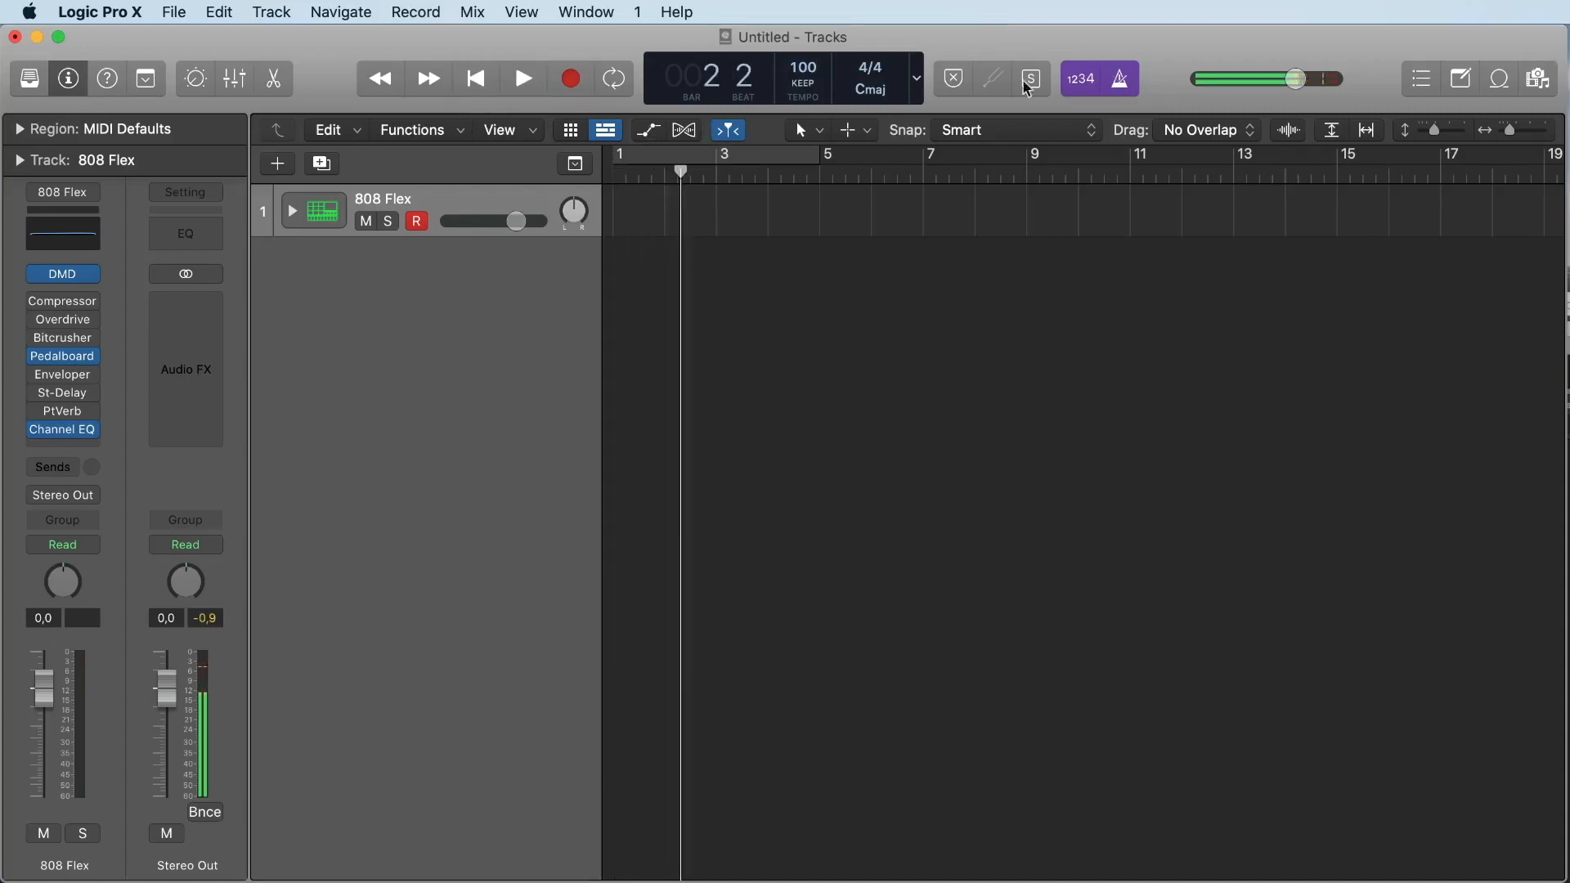
Turn off the metronome click and move the playhead back to bar 1
left_click(1120, 82)
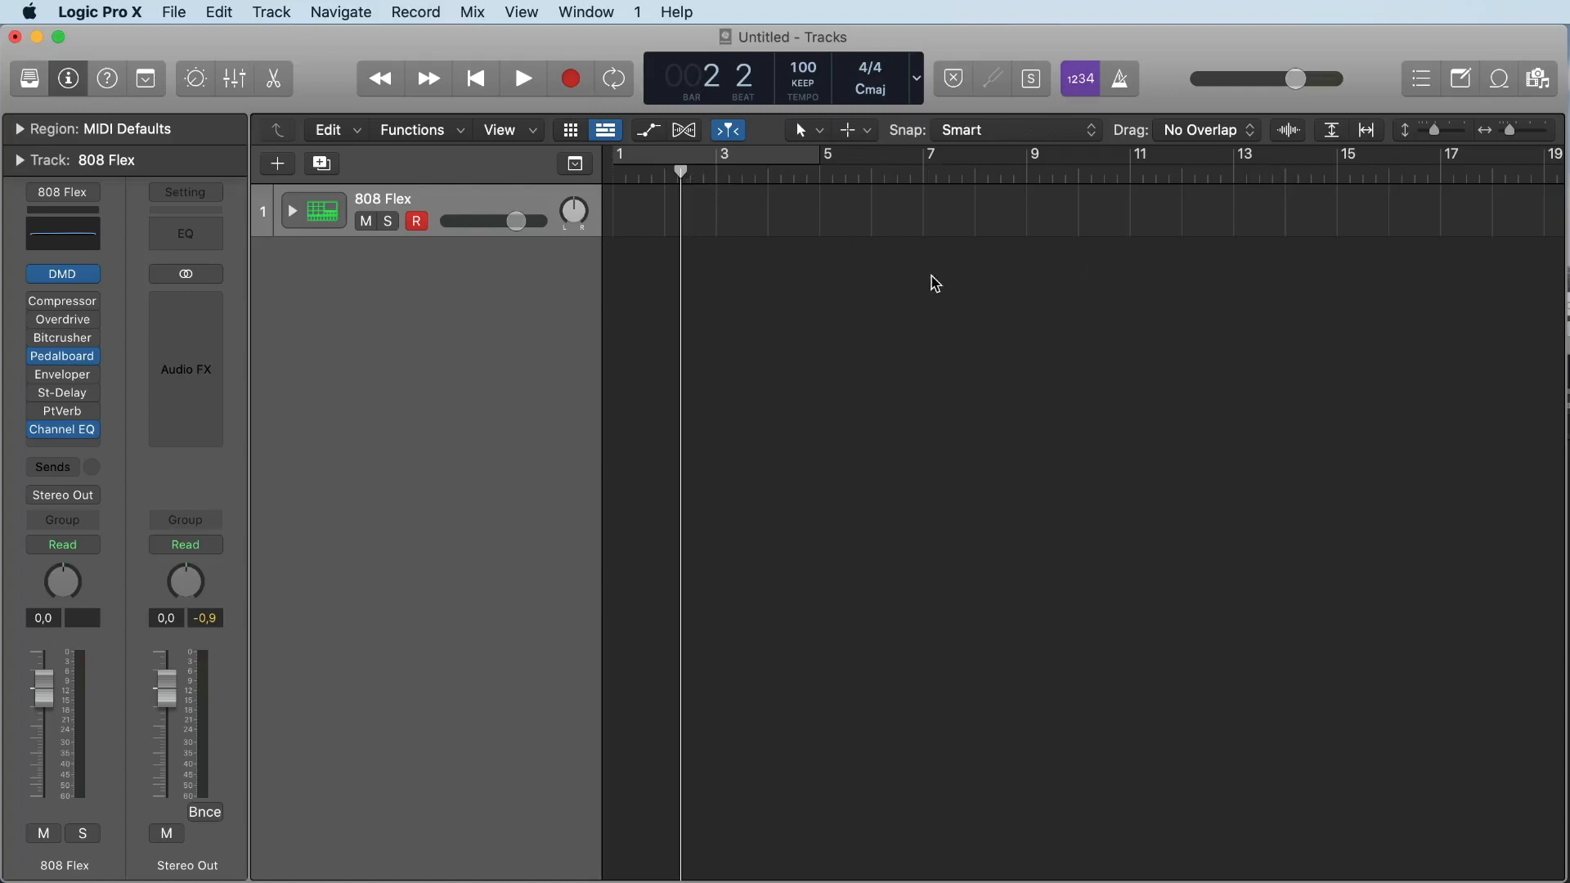
left_click_drag(682, 172, 610, 182)
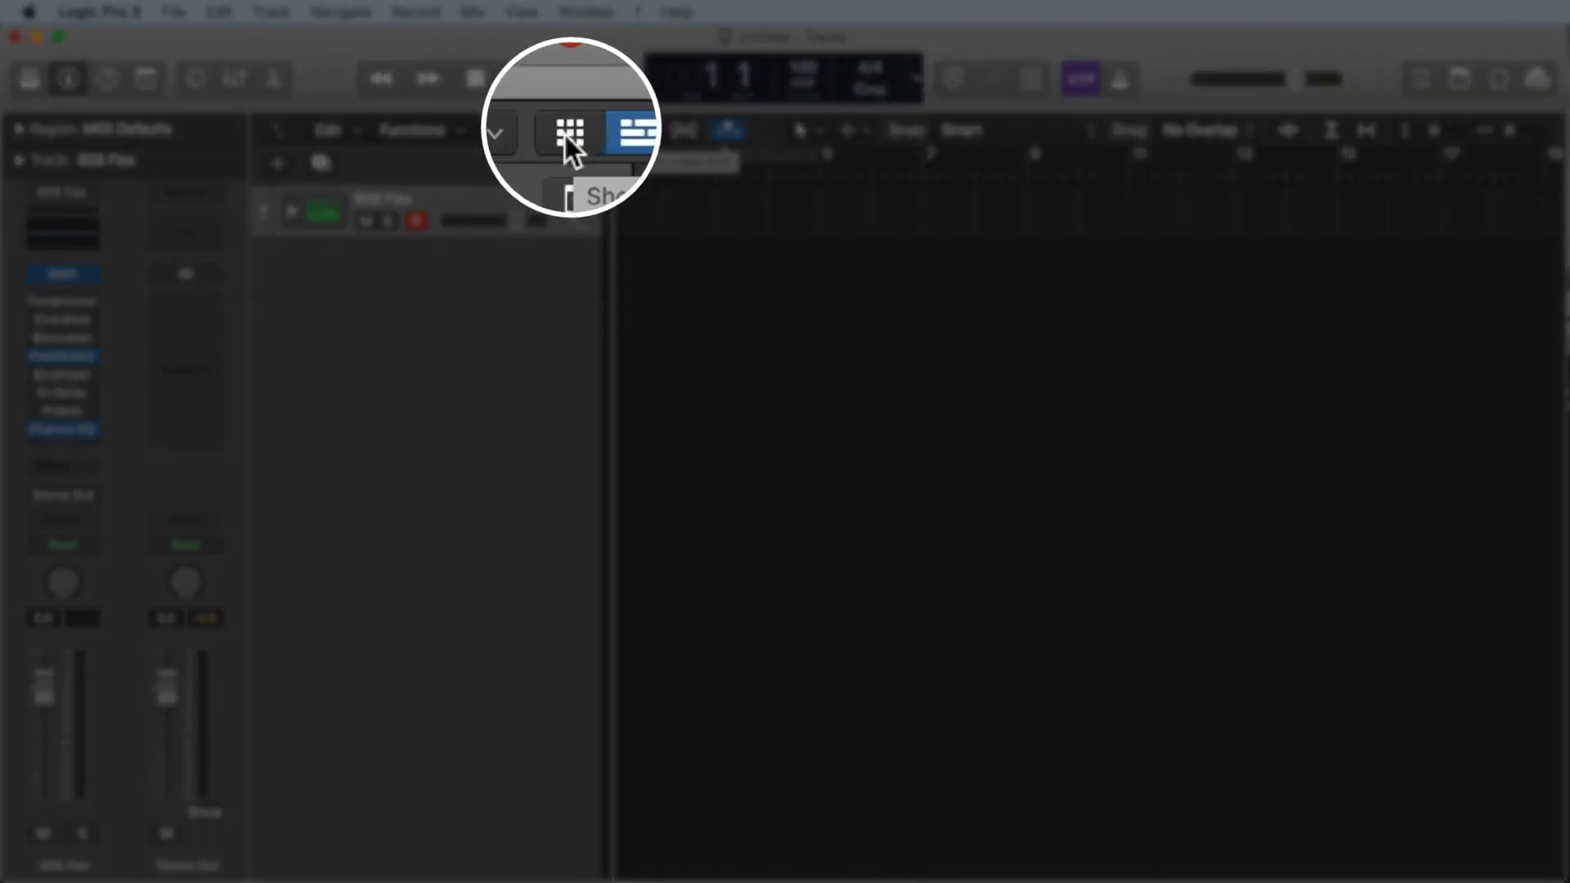
Show the Live Loops grid beside the tracks and create a pattern cell in the 808 Flex track's first slot
left_click(566, 135)
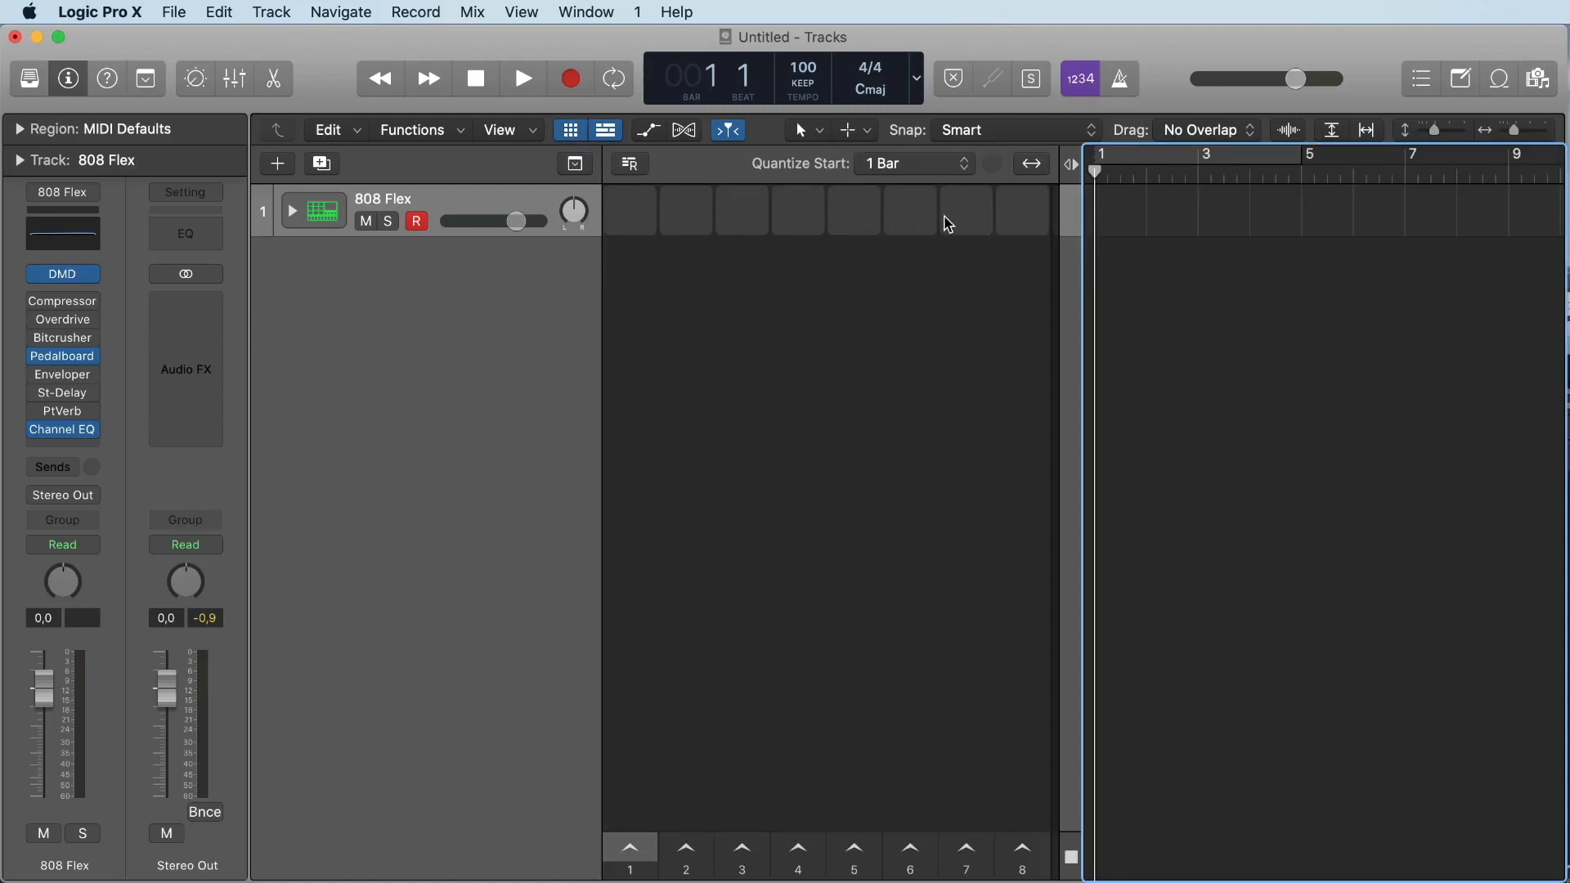
right_click(646, 200)
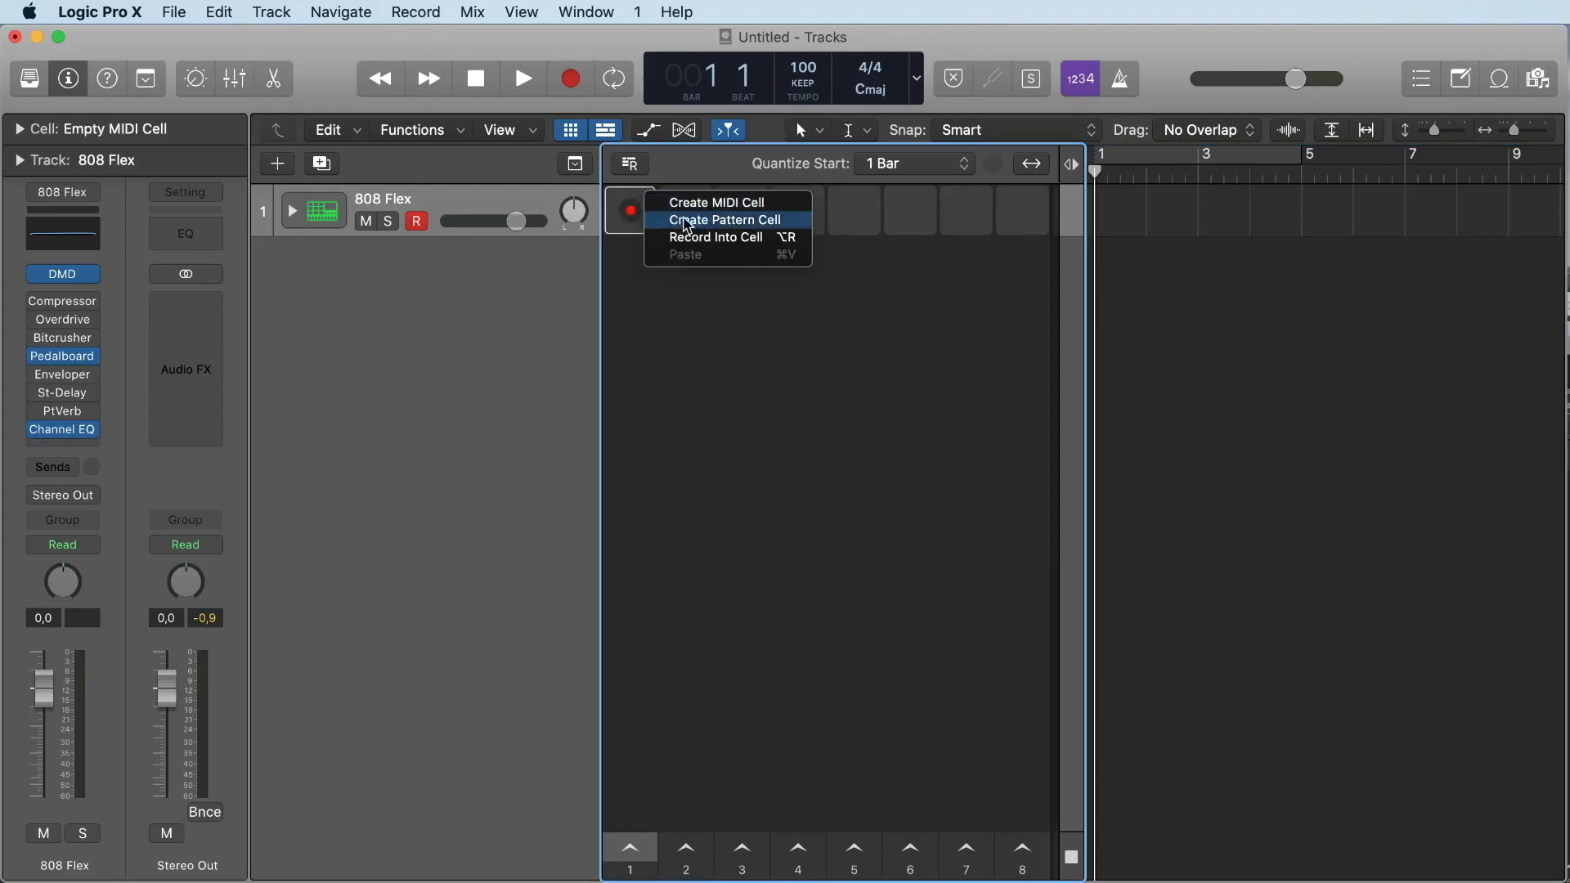
left_click(730, 221)
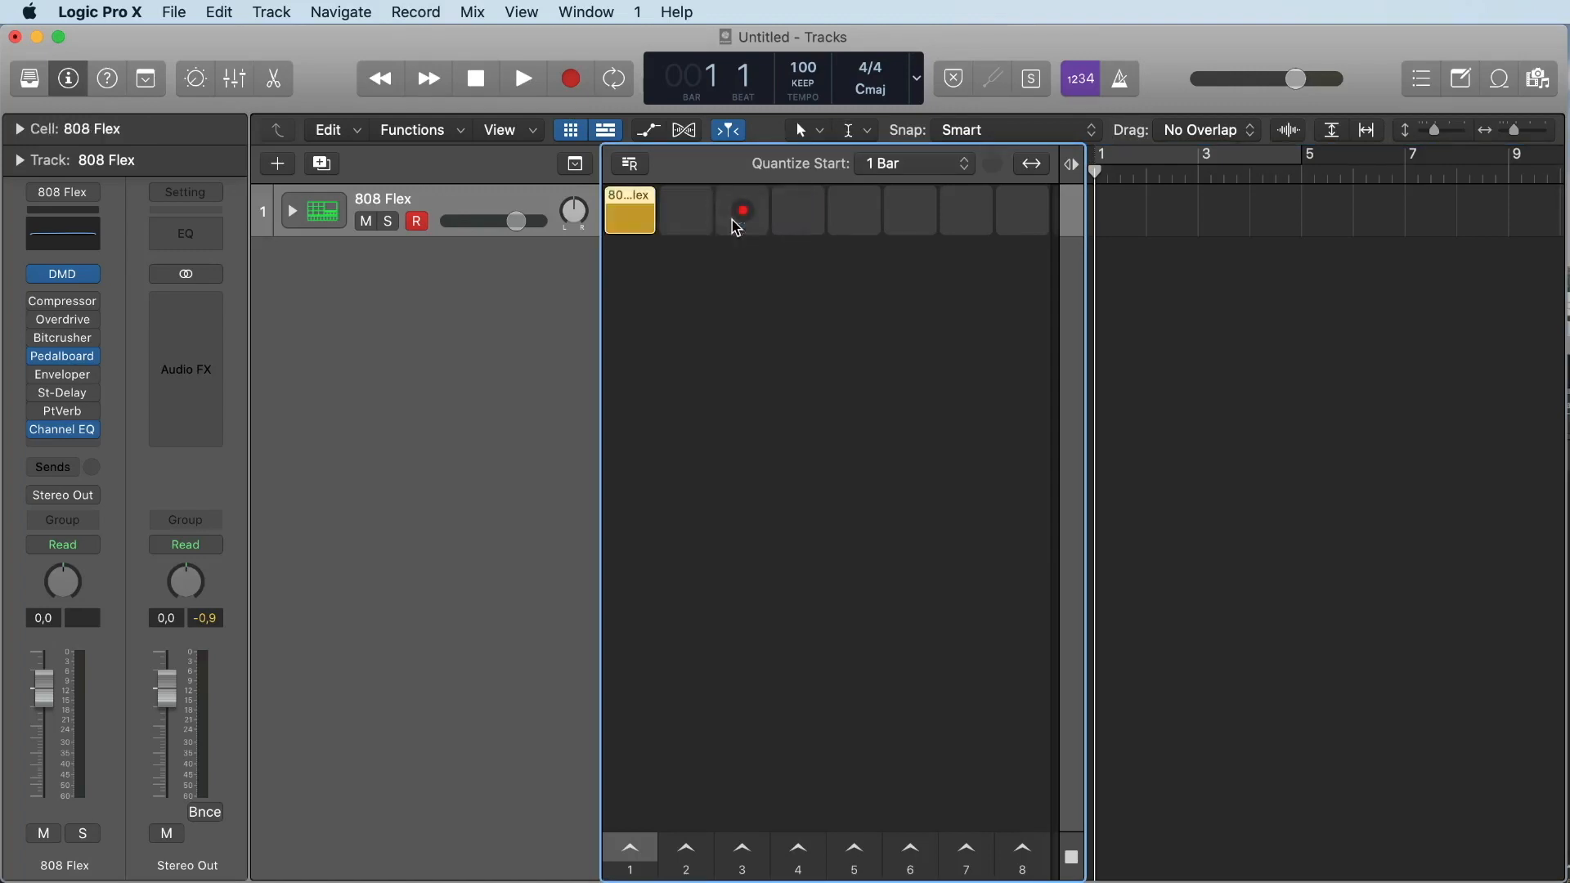
Open the new 808 Flex pattern cell in the Step Sequencer and look through its drum rows
double_click(646, 199)
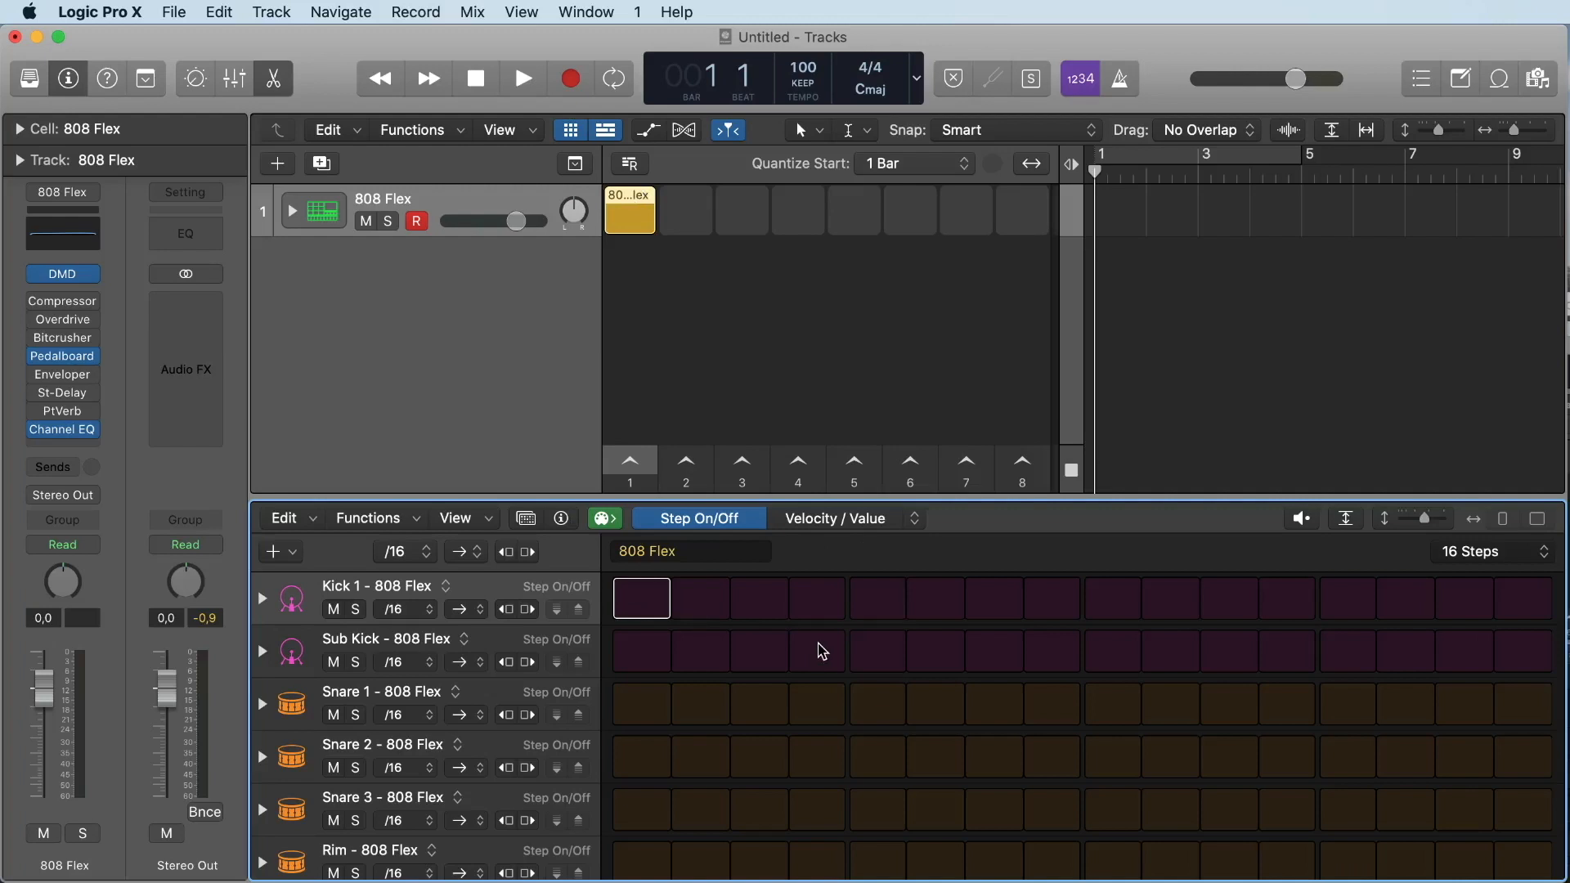
scroll(405, 621, "down", 5)
scroll(404, 636, "up", 3)
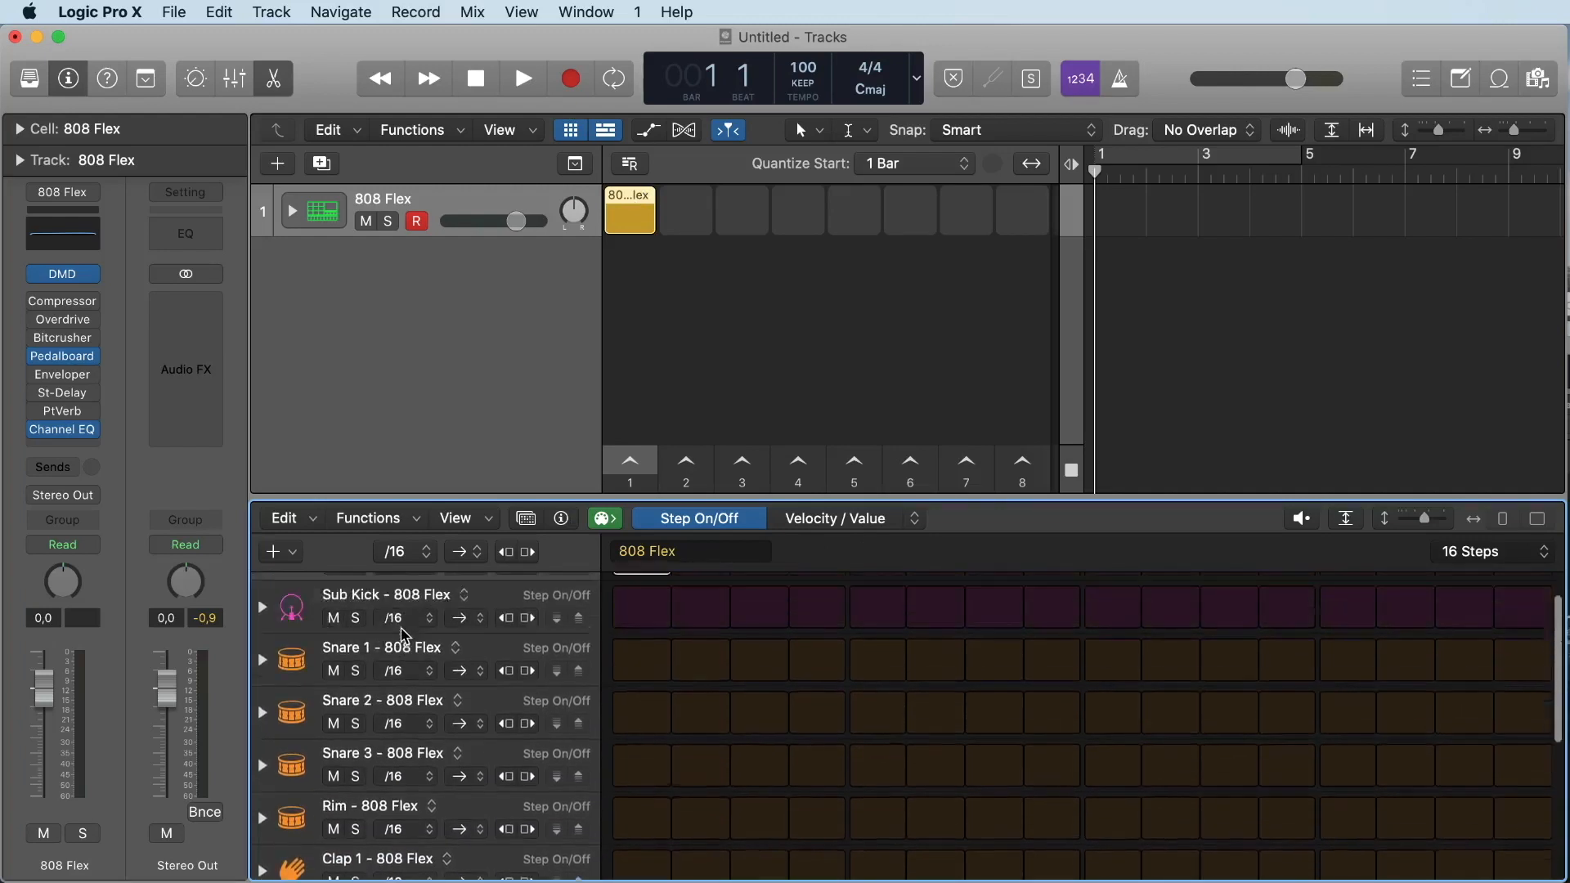
scroll(404, 636, "up", 2)
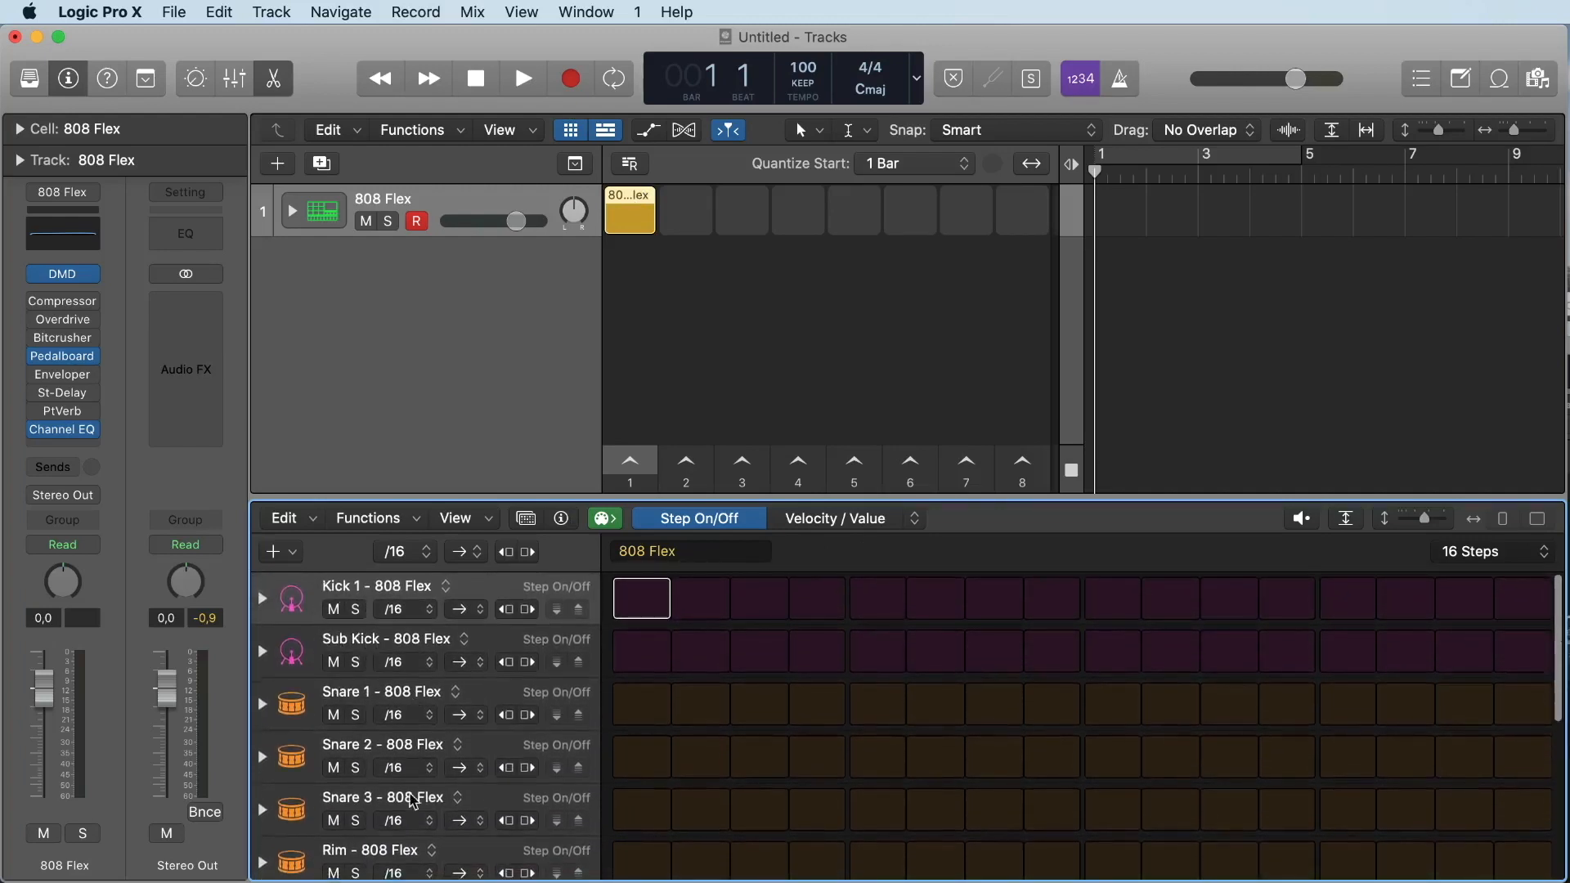
Add a Kick 1 hit on step 1 of the pattern and play the 808 Flex cell to hear it
left_click(630, 603)
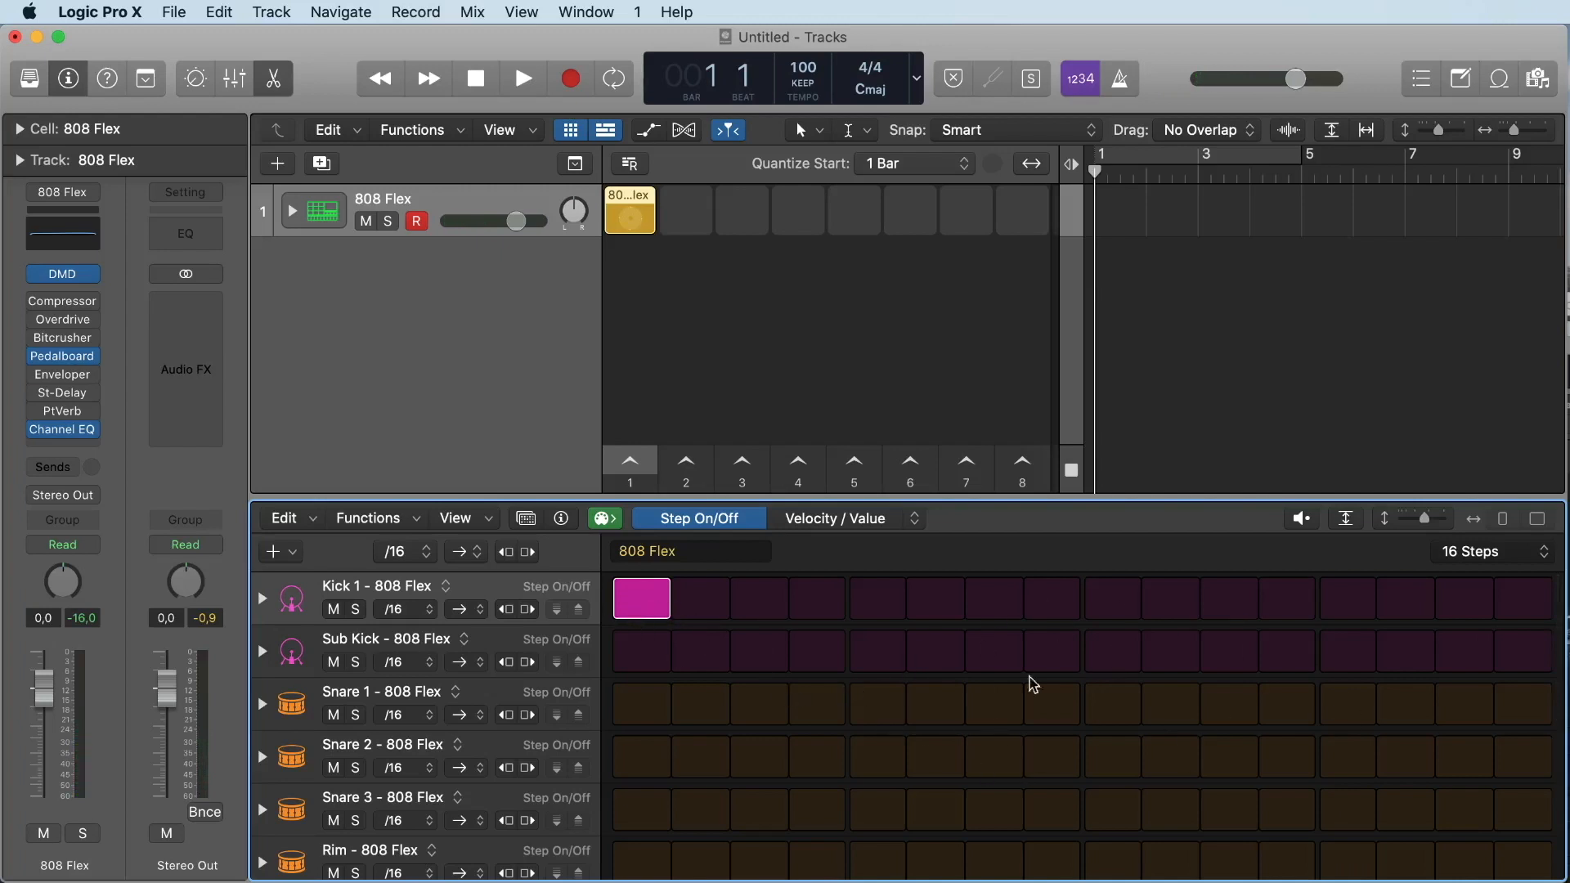
mouse_move(635, 232)
left_click(633, 221)
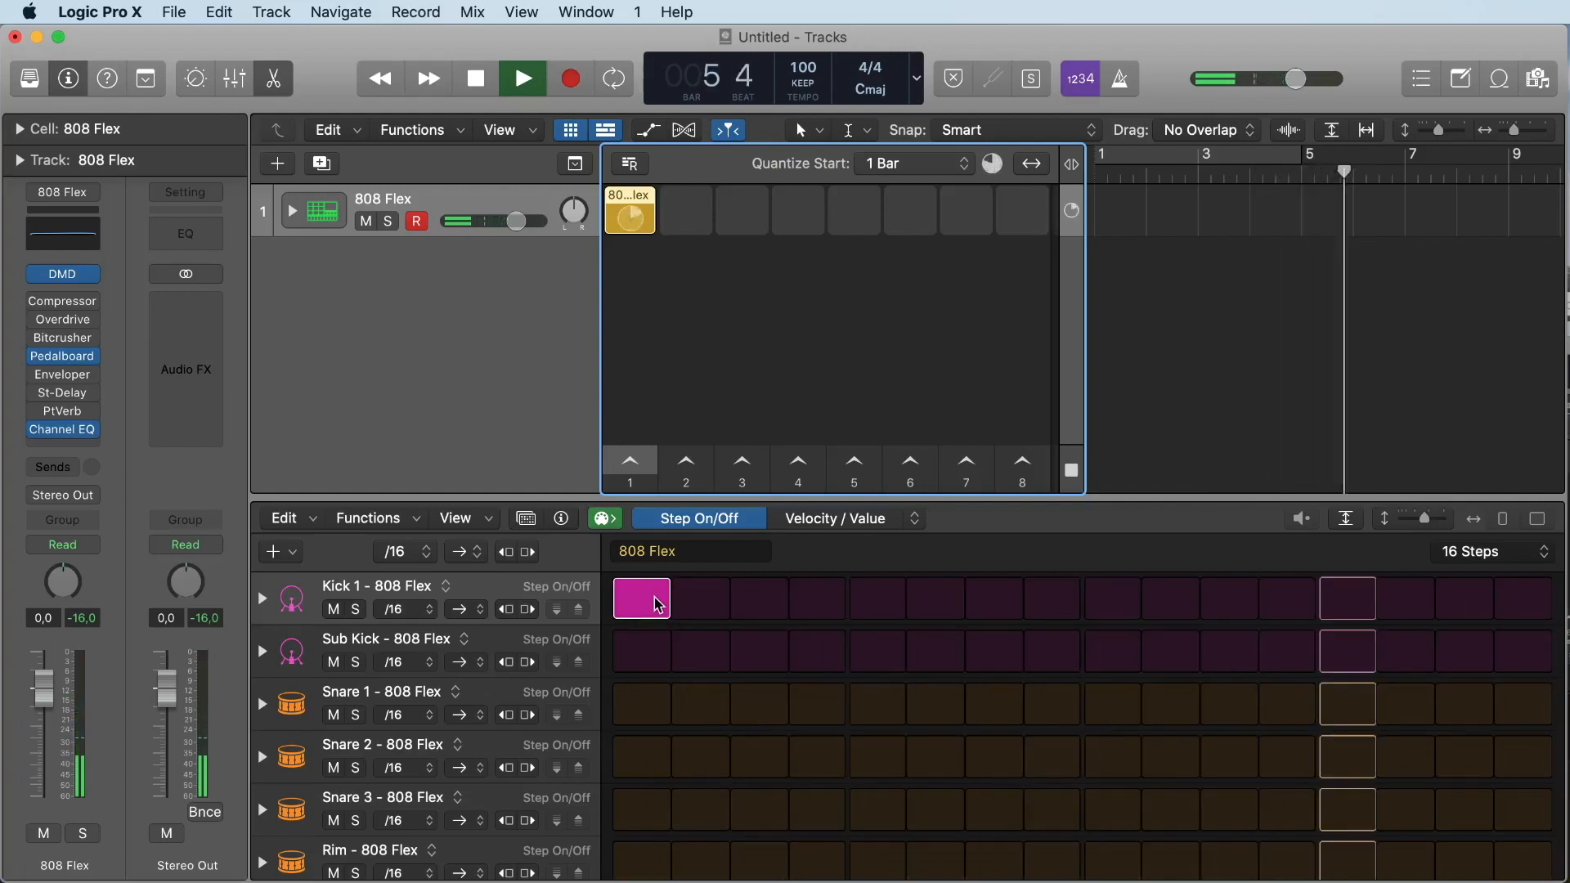
key("space")
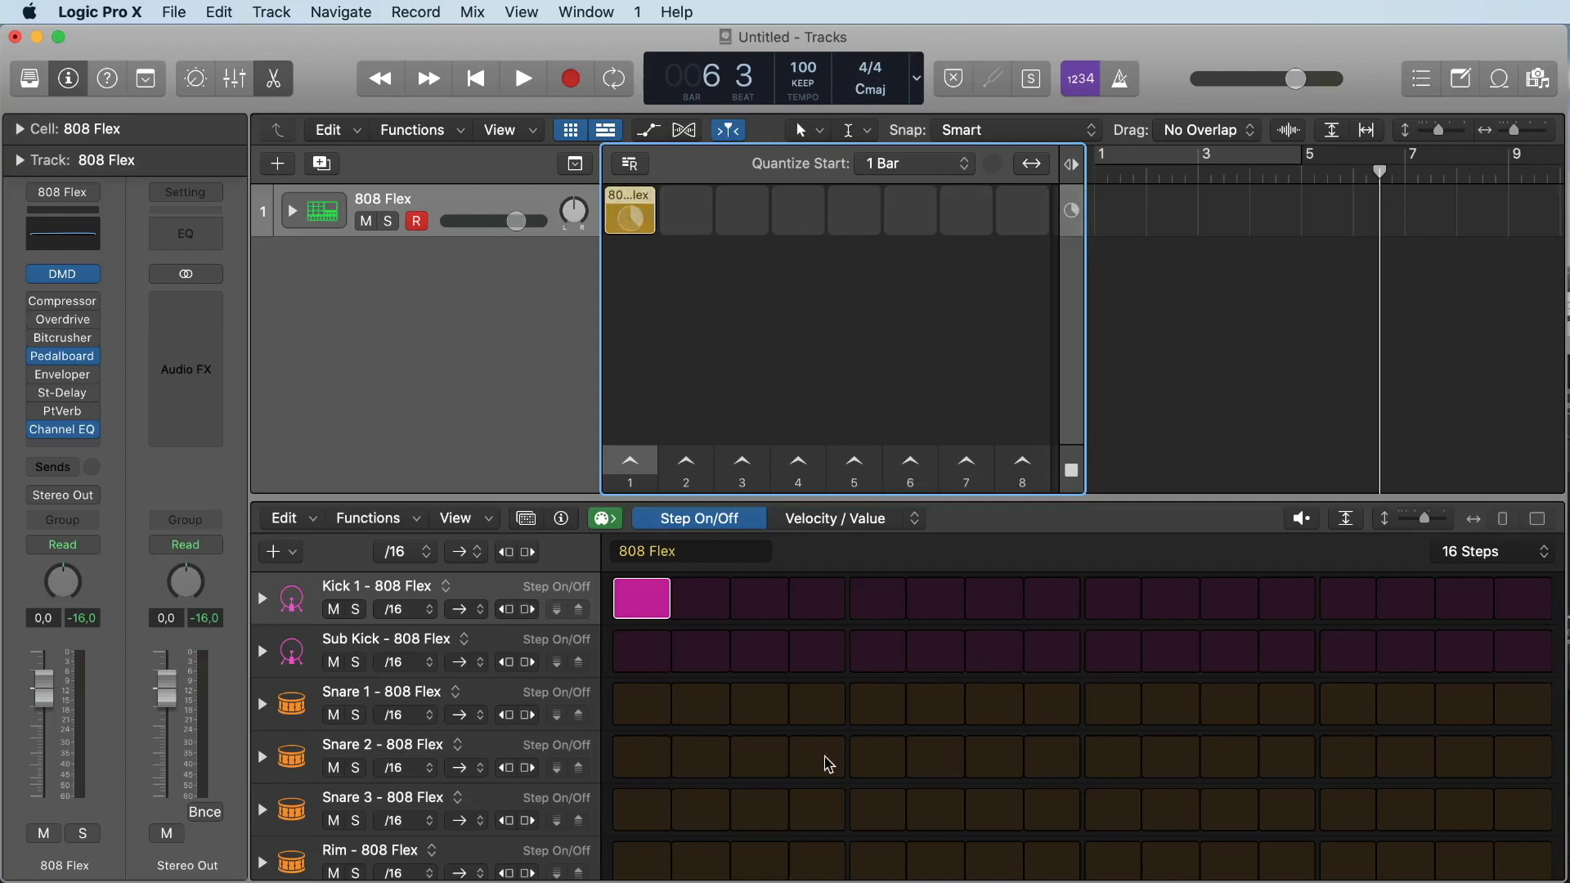
Enlarge the Step Sequencer area and add Snare 1 and Clap 1 hits on steps 5 and 13
left_click(858, 708)
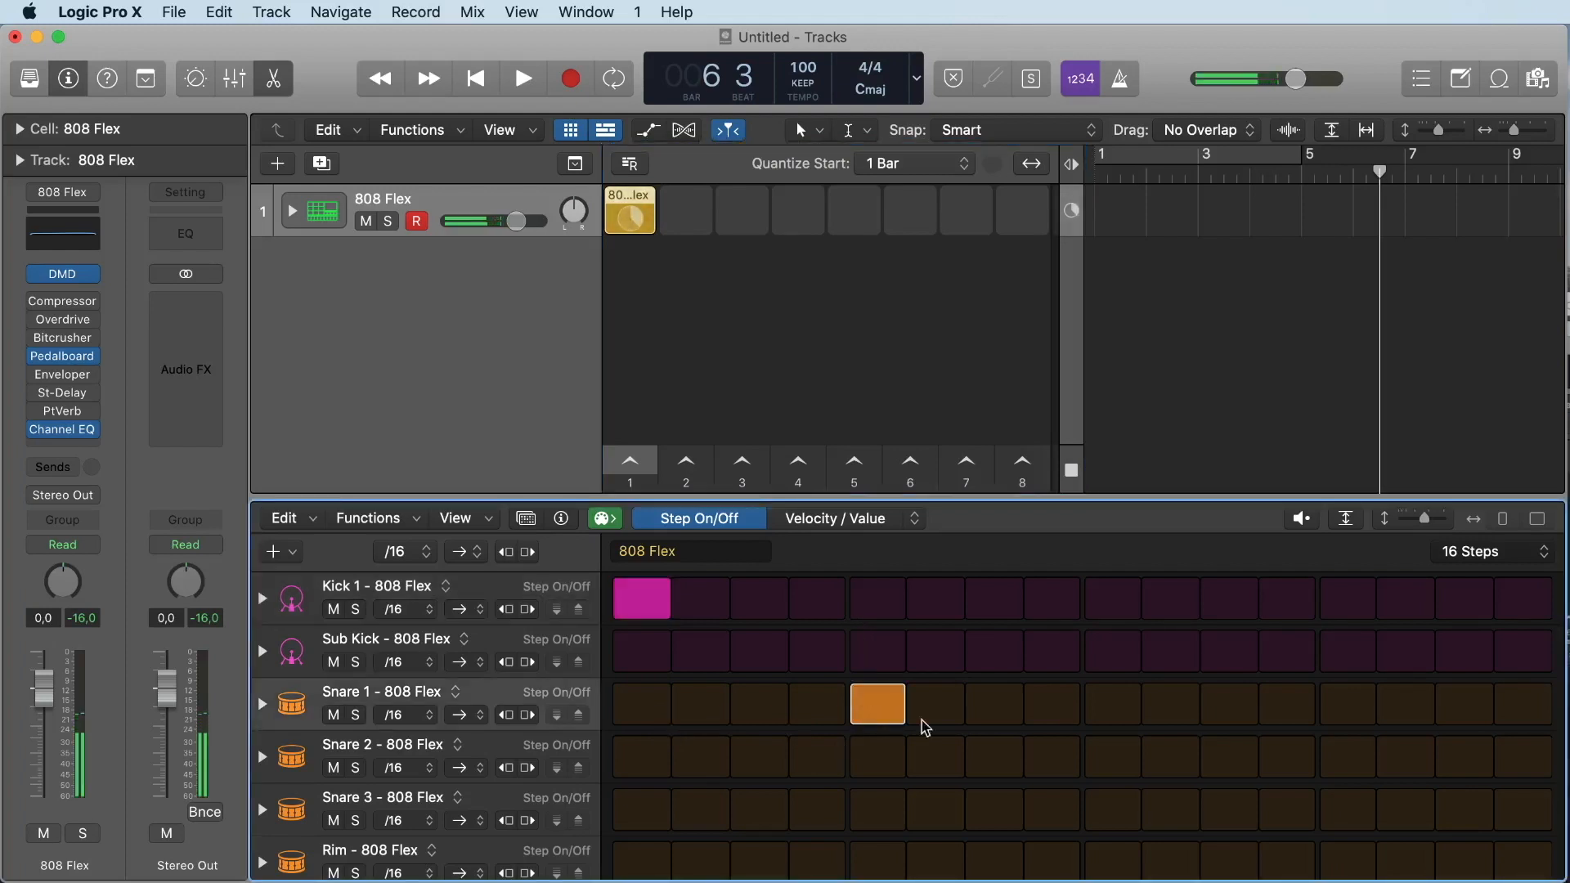
left_click(1343, 714)
scroll(960, 760, "down", 2)
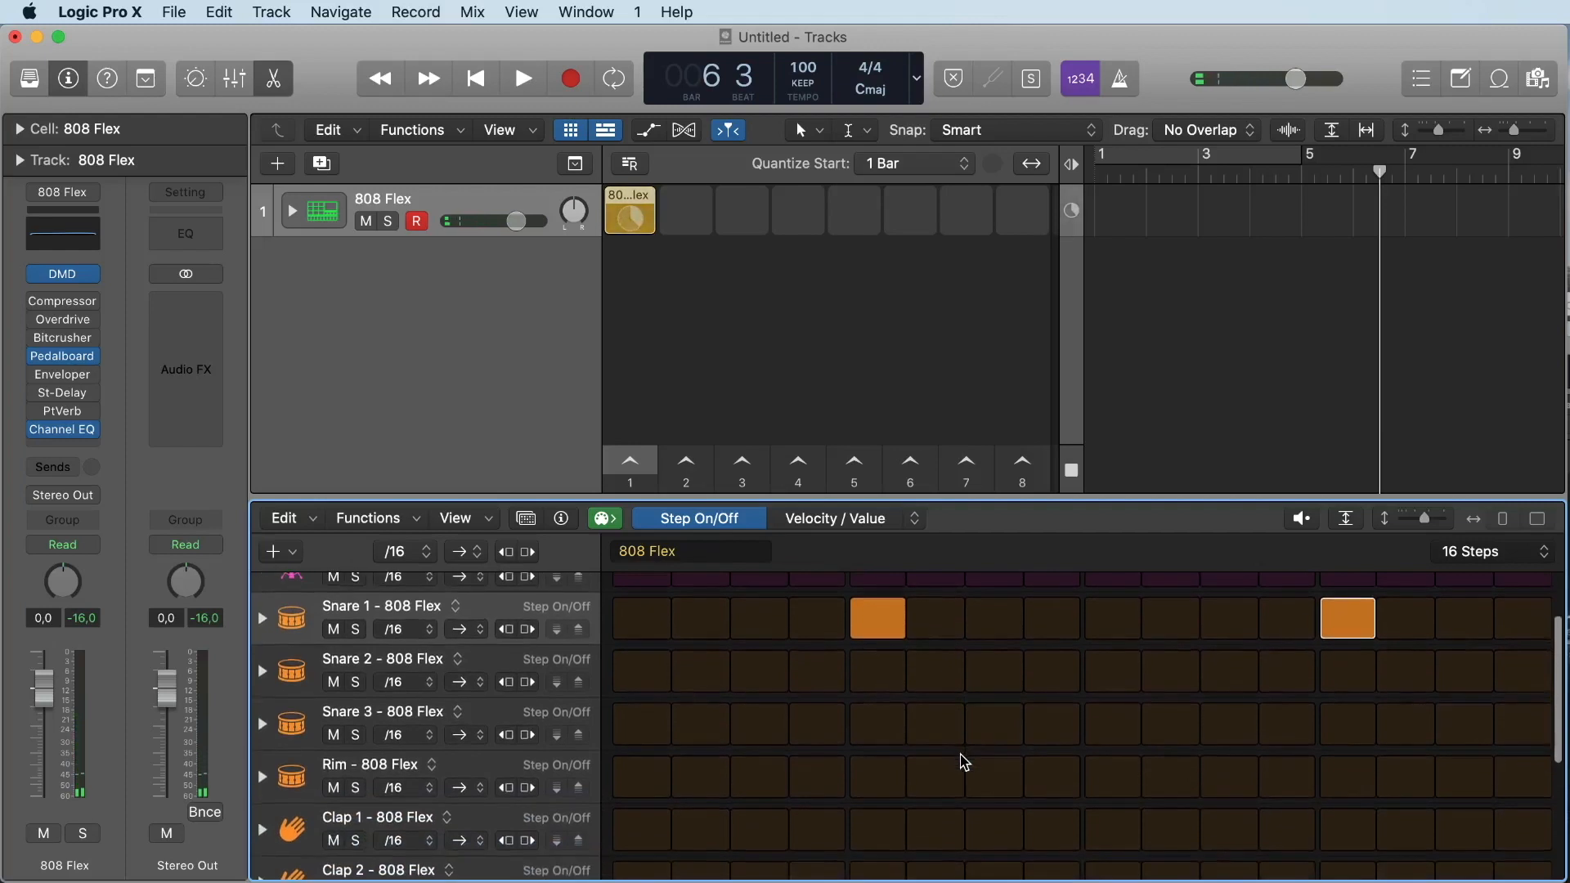
scroll(743, 792, "up", 2)
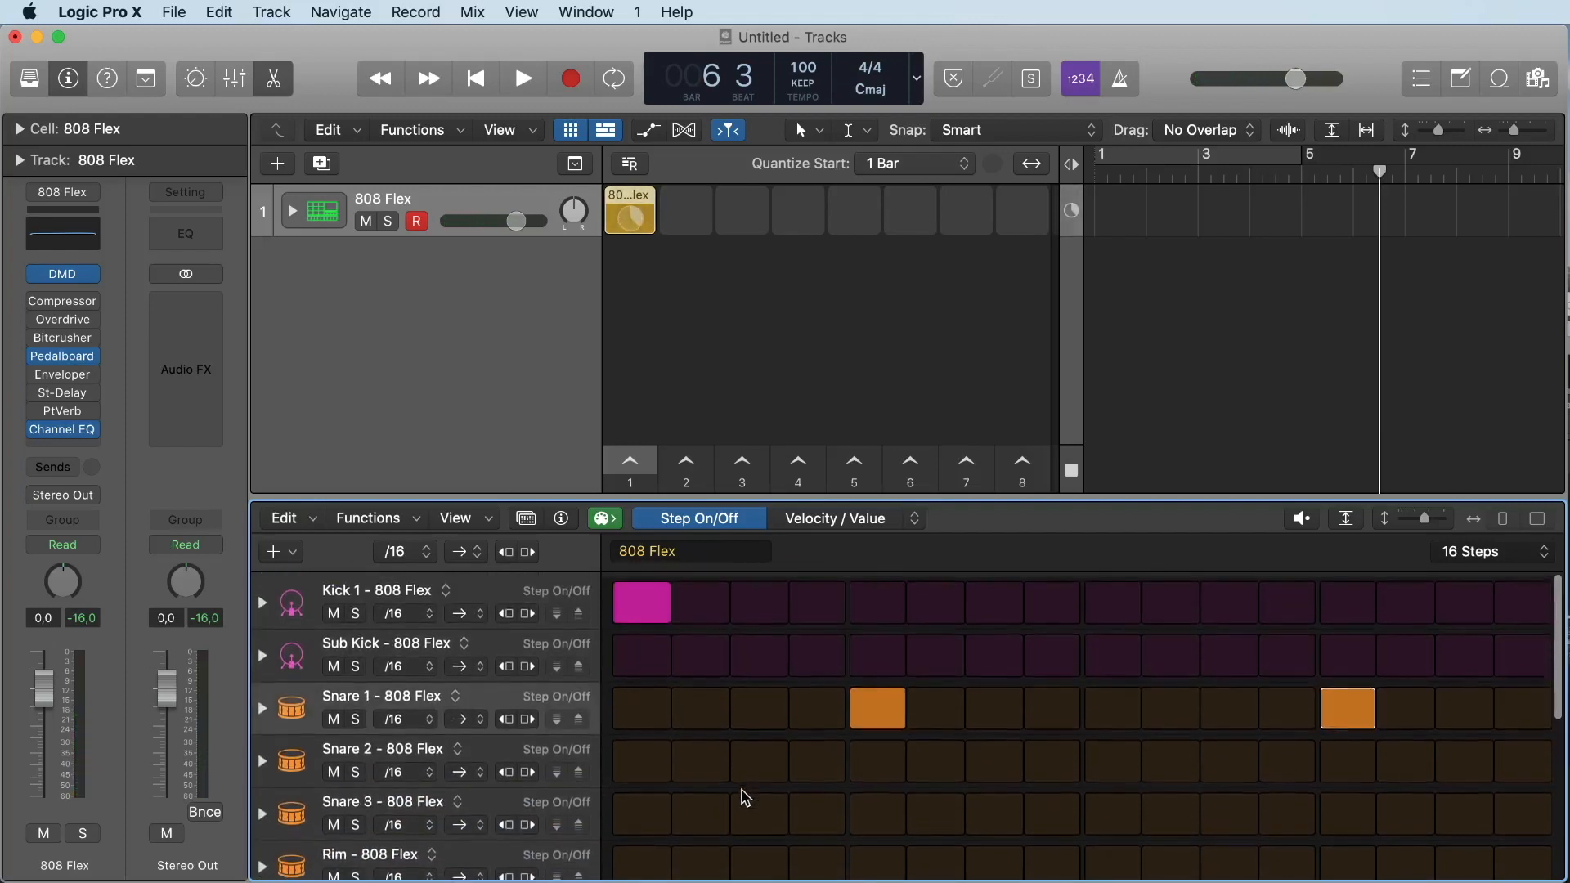
scroll(744, 795, "down", 3)
scroll(744, 797, "up", 3)
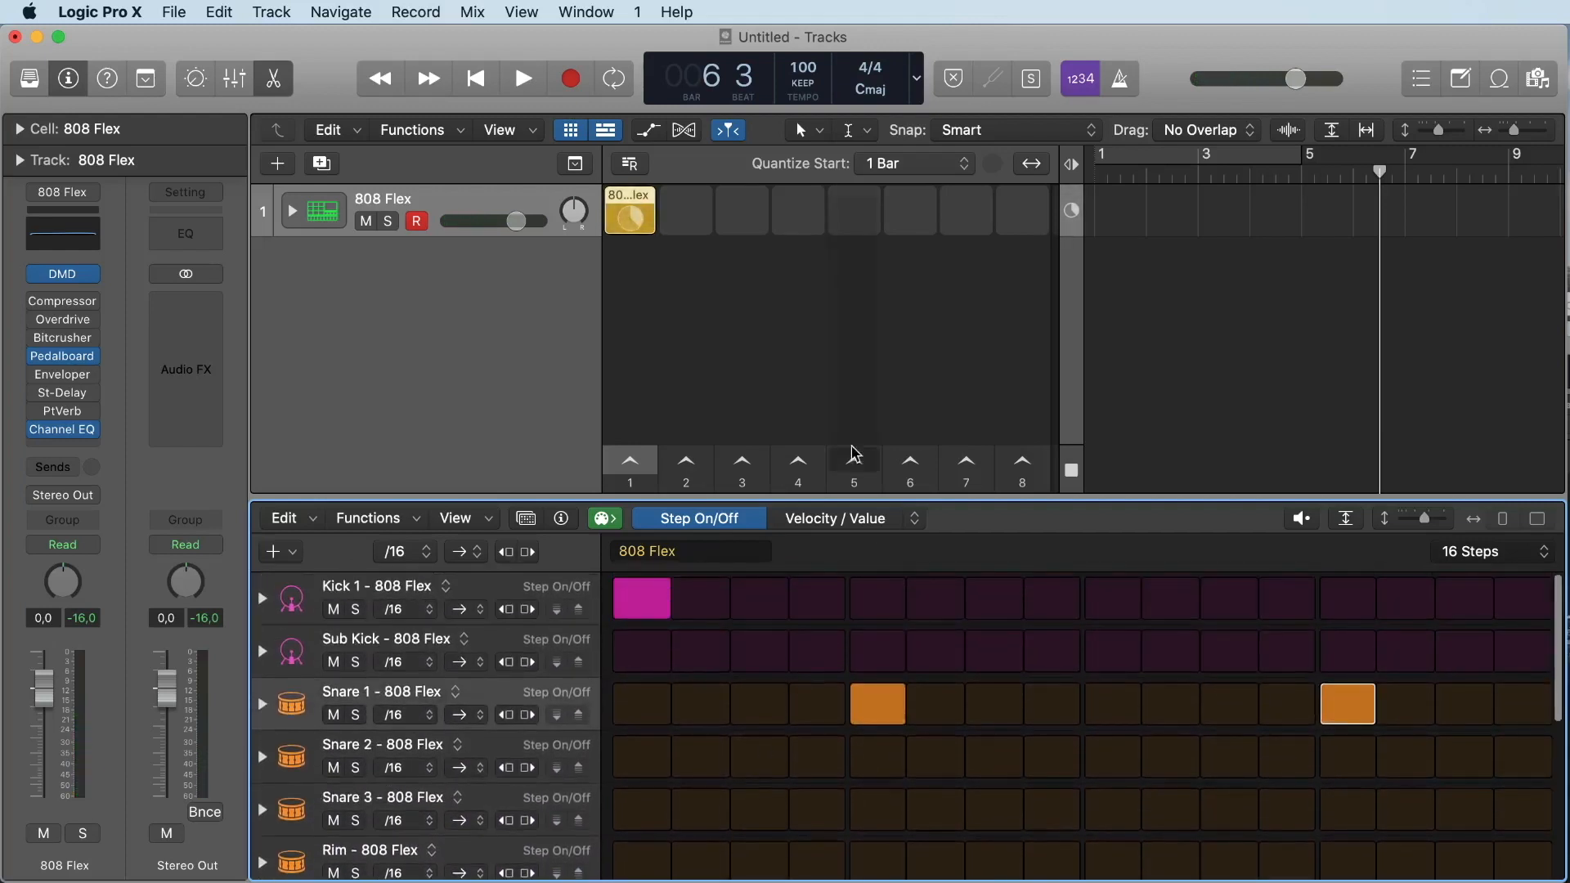
left_click_drag(839, 496, 840, 321)
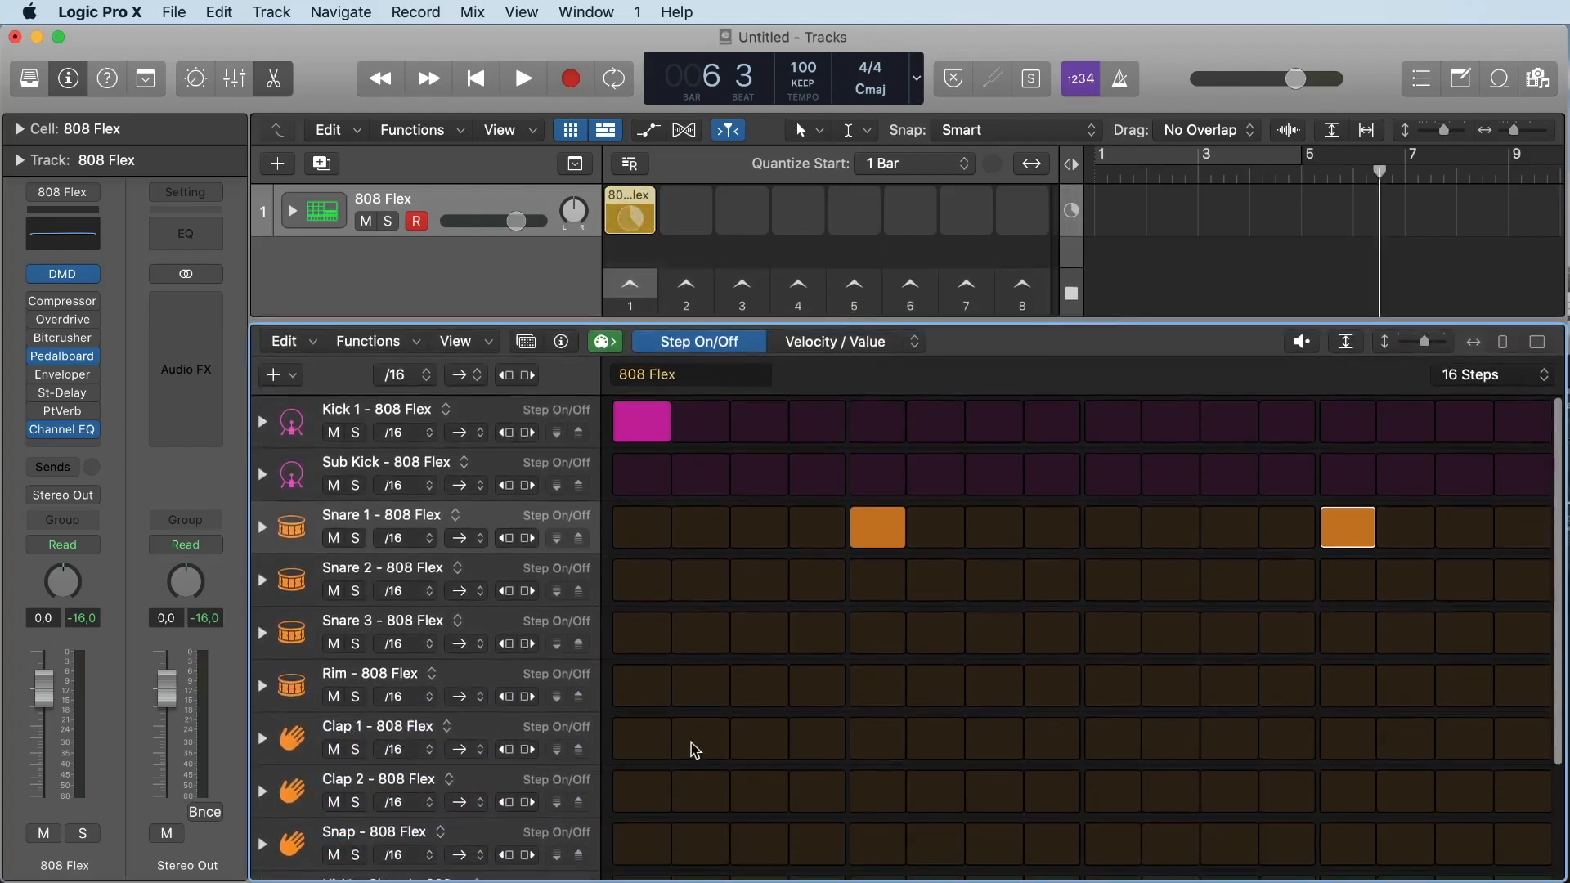
left_click(875, 743)
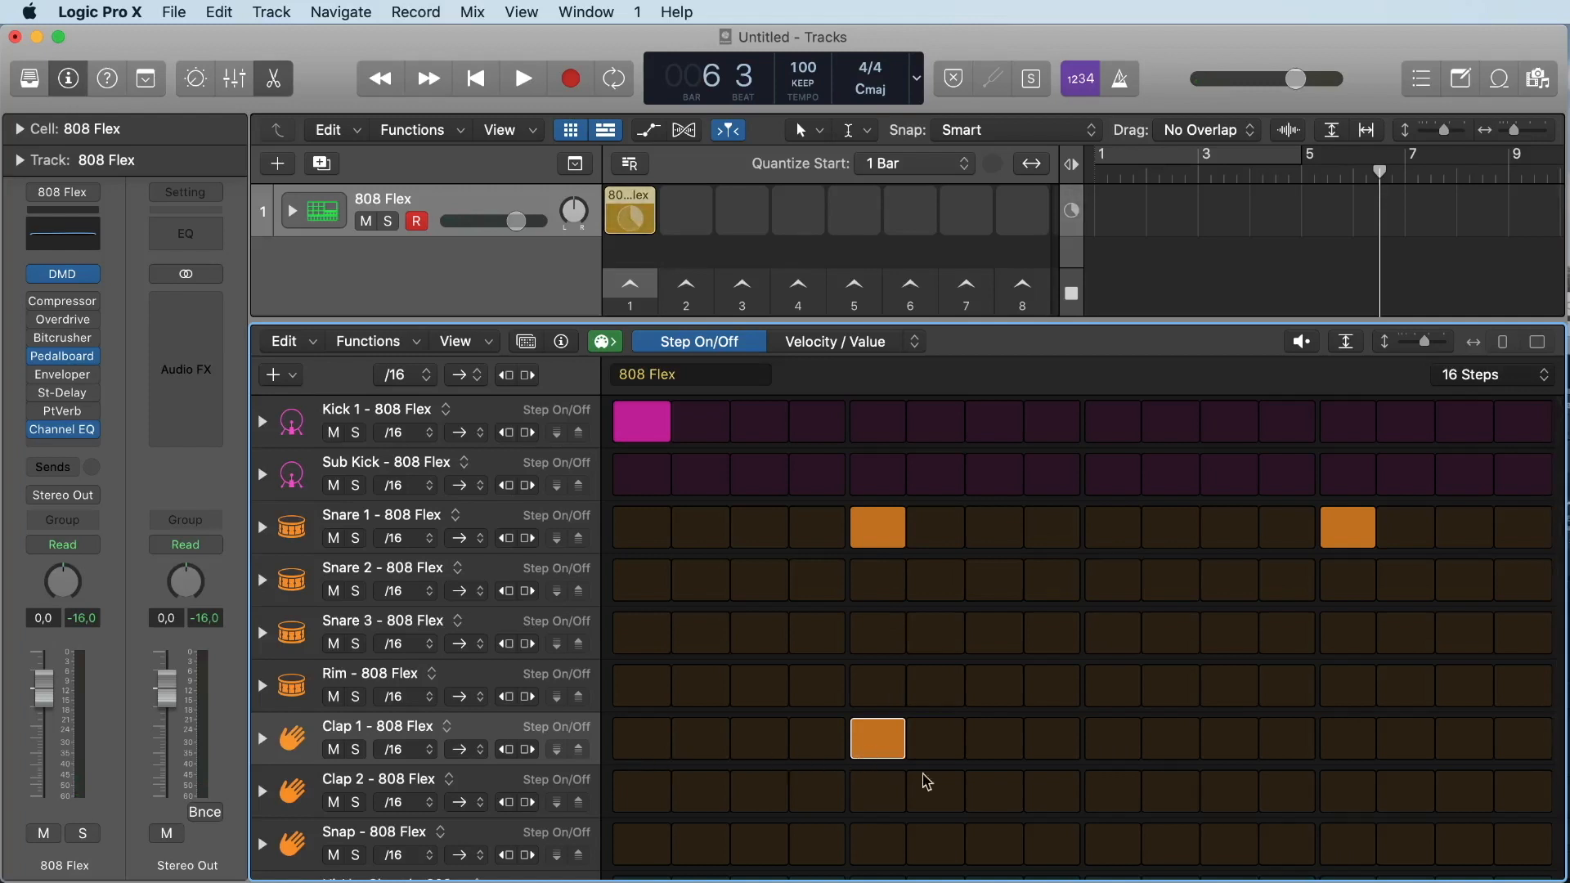
left_click(1361, 742)
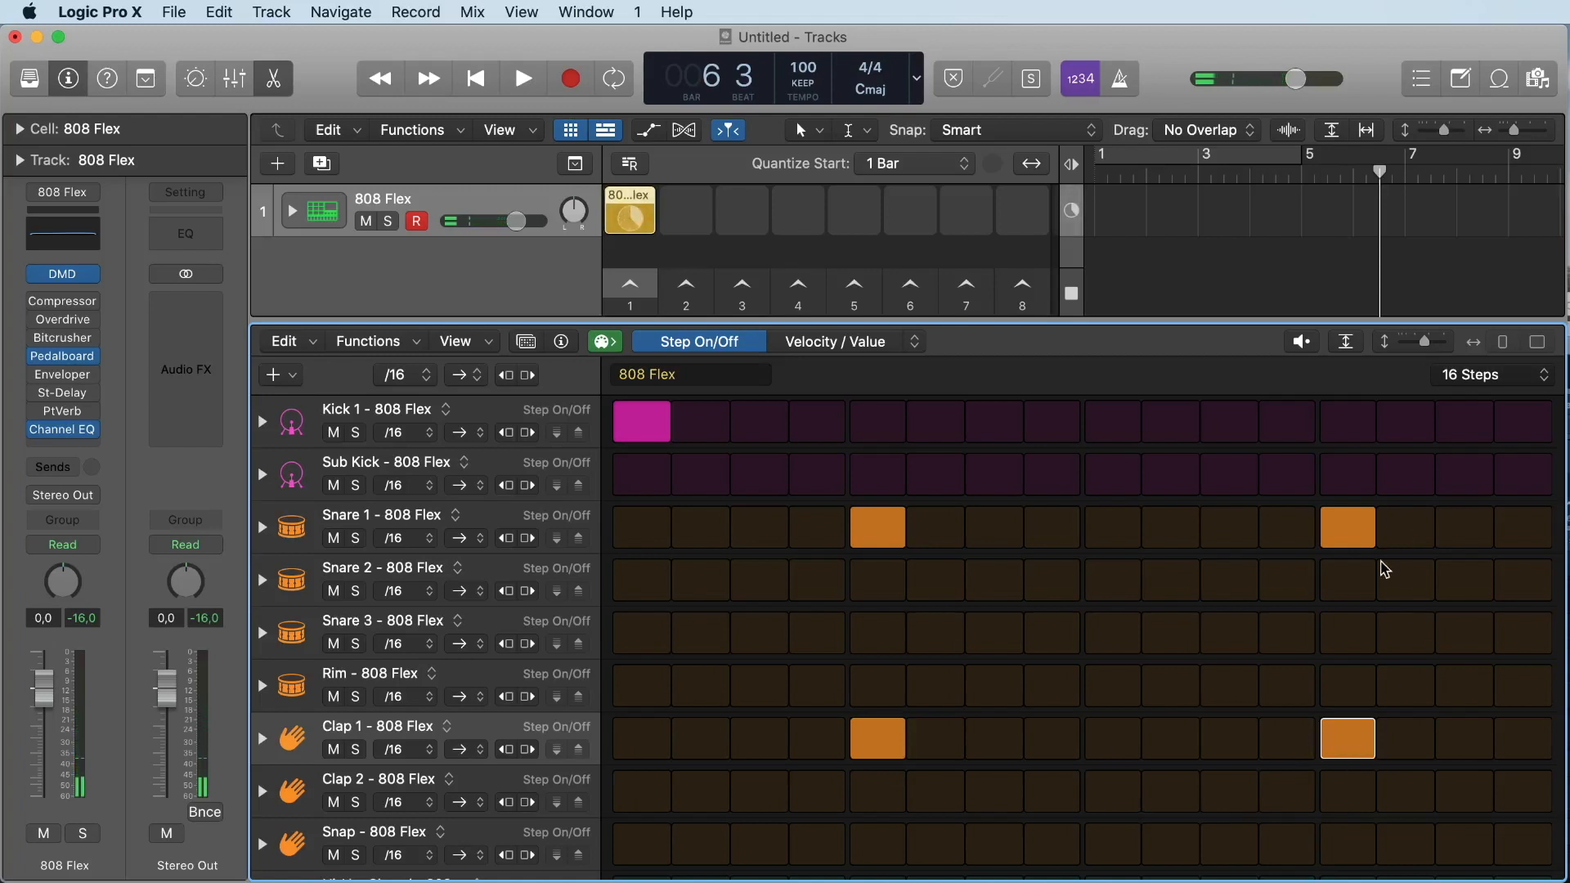
Add Kick 1 hits on steps 11 and 14 while auditioning the 808 Flex cell
left_click(635, 227)
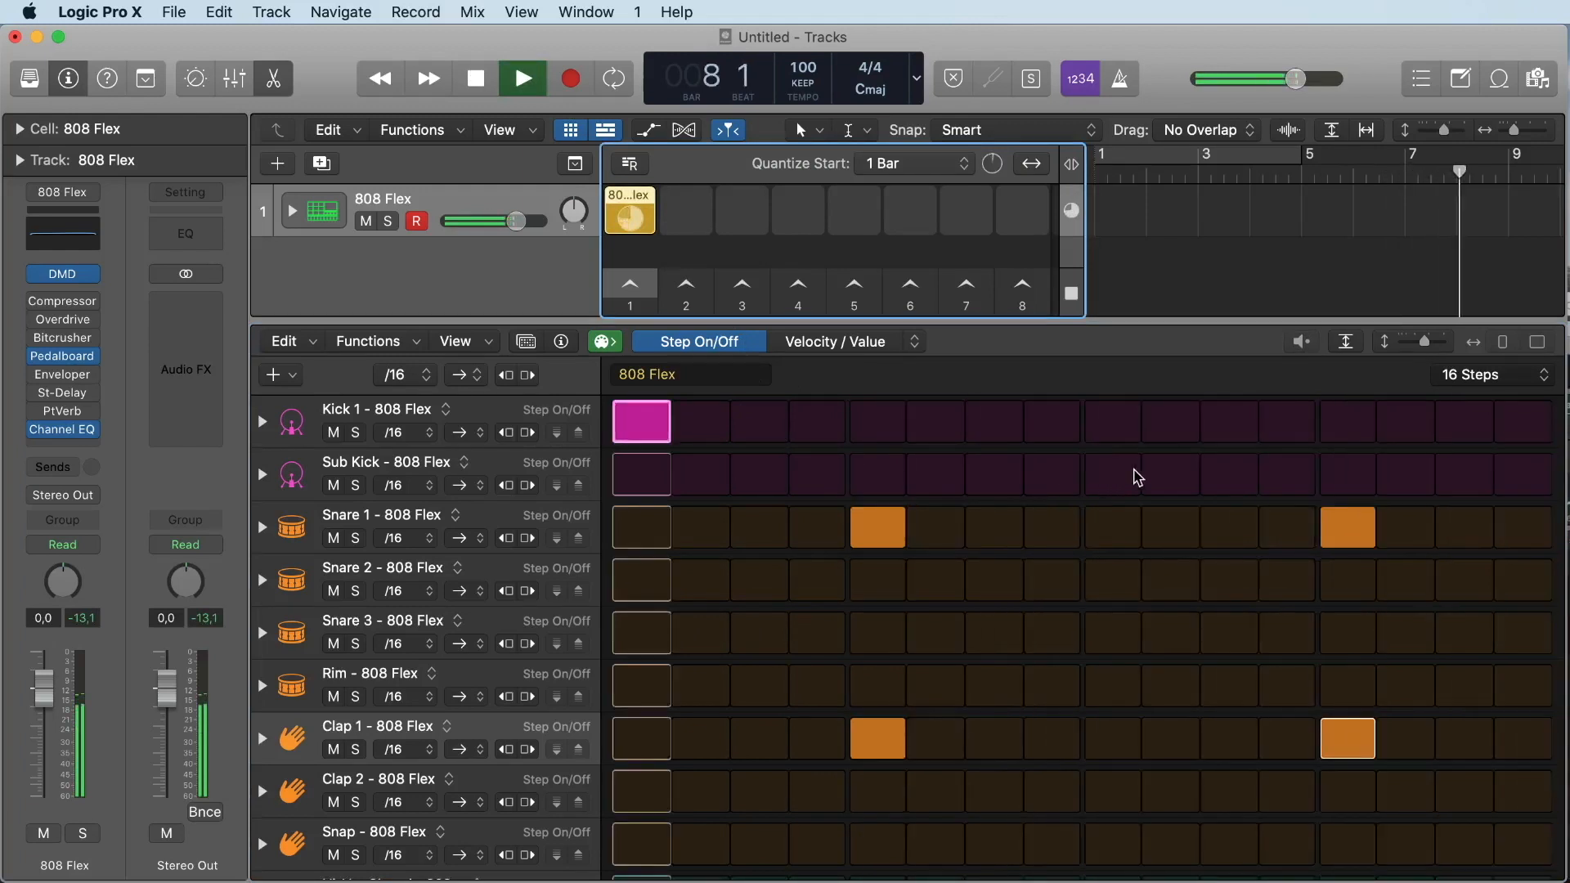
left_click(1230, 425)
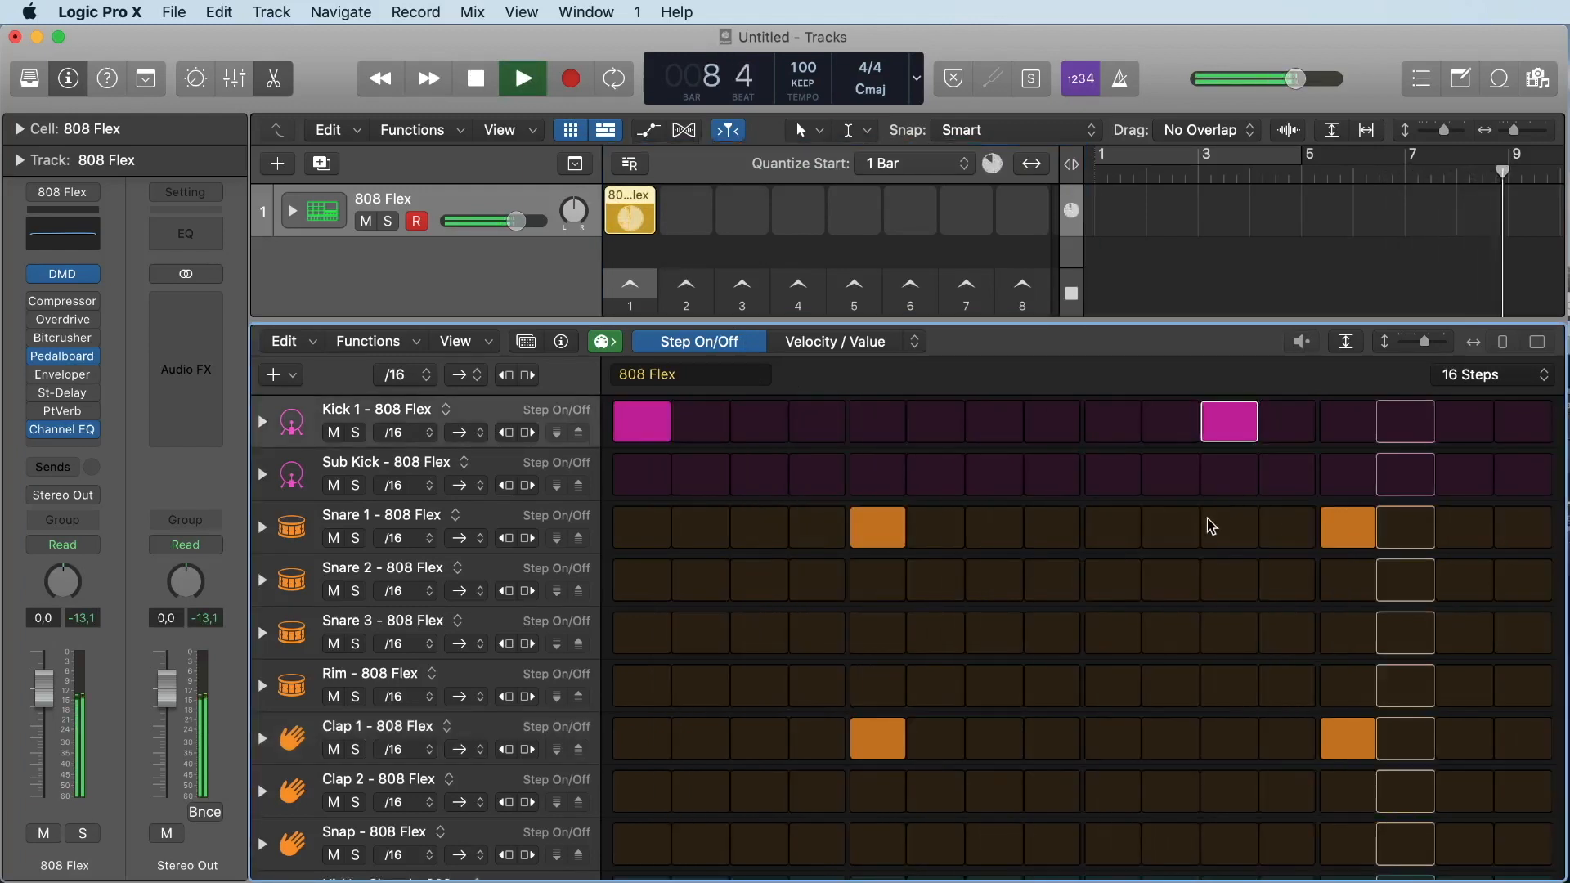
key("space")
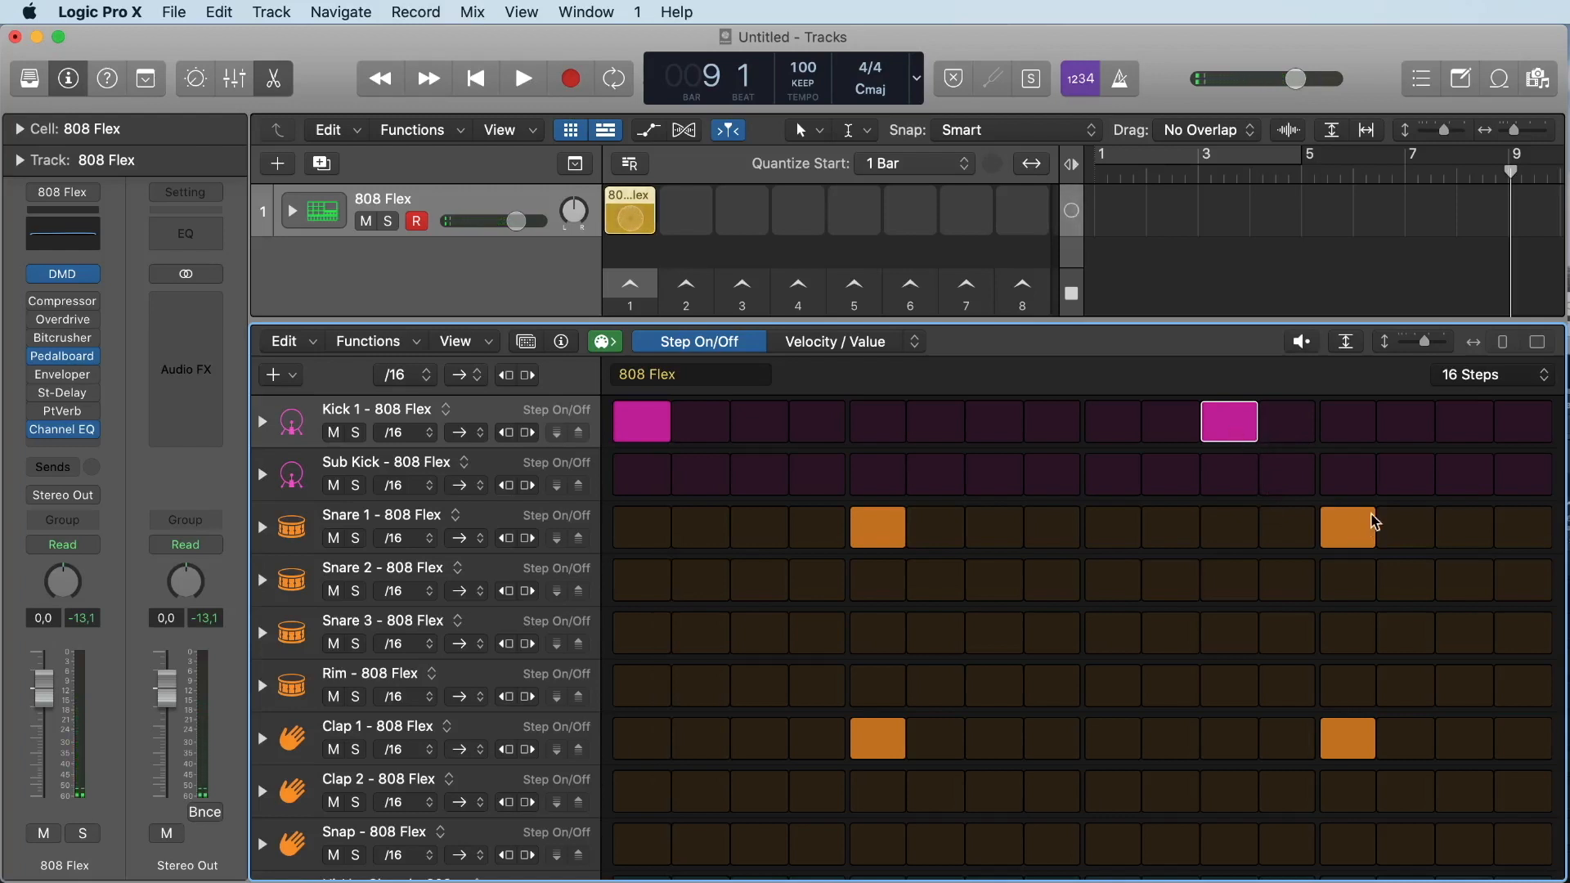
left_click(1406, 431)
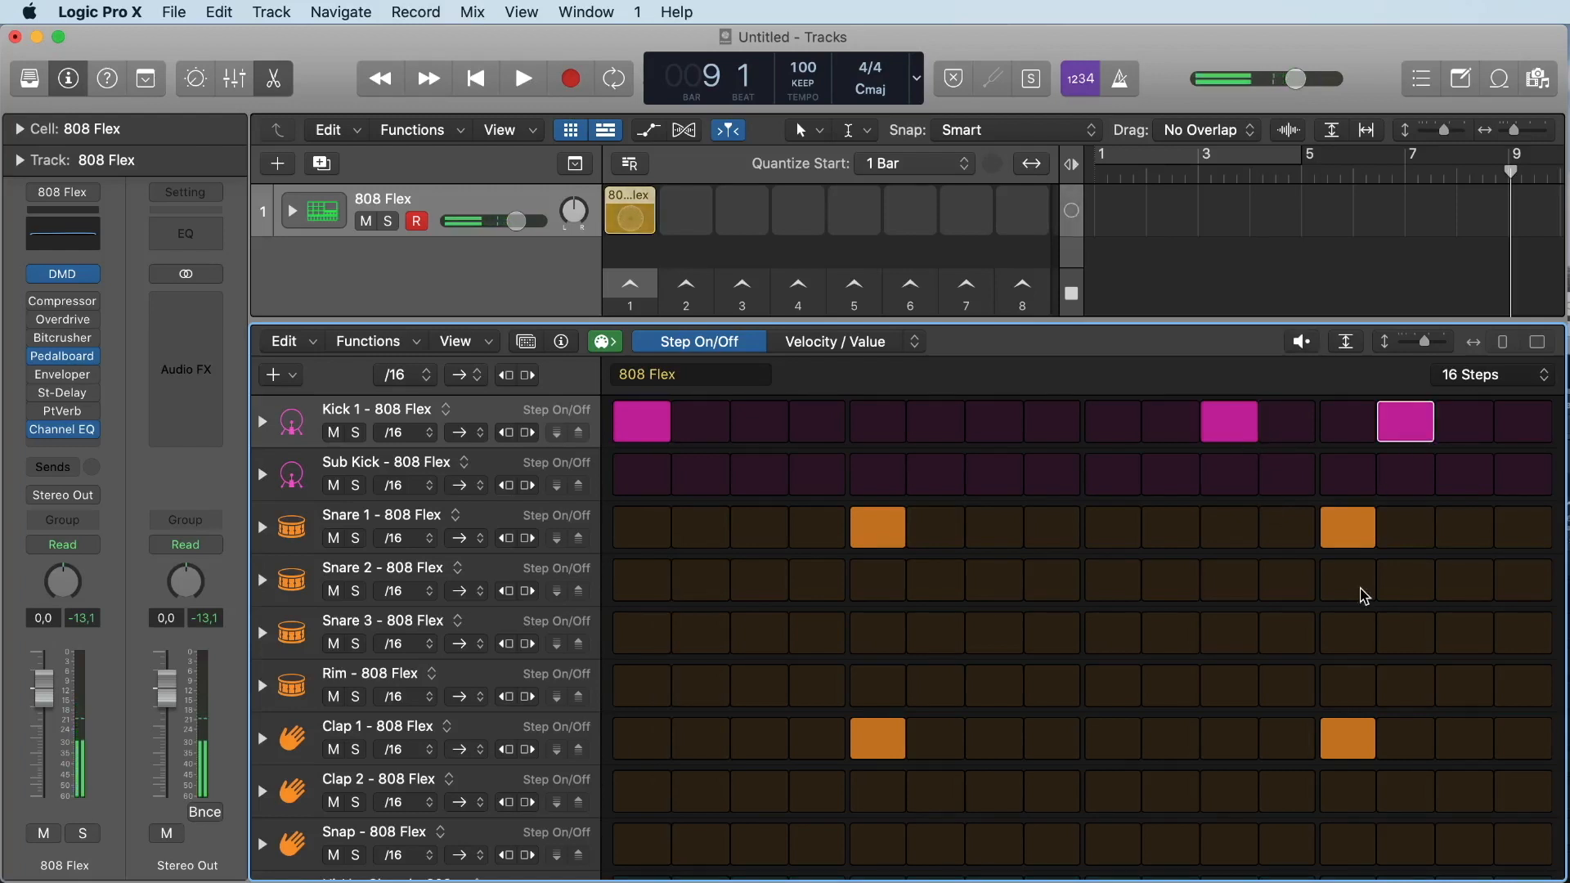
key("space")
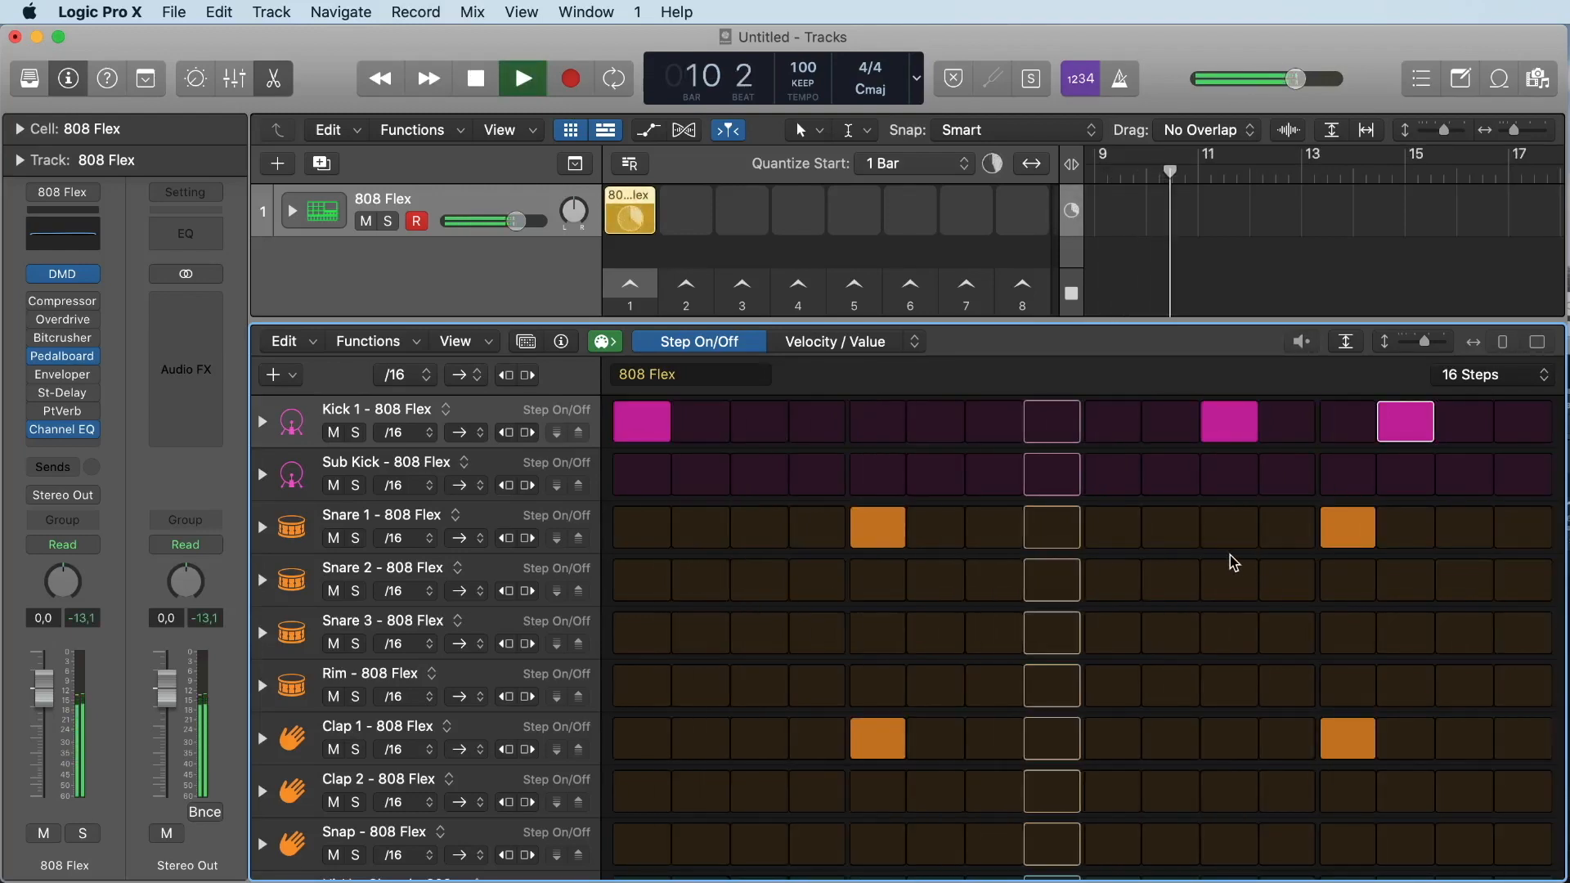
scroll(1230, 556, "down", 3)
key("space")
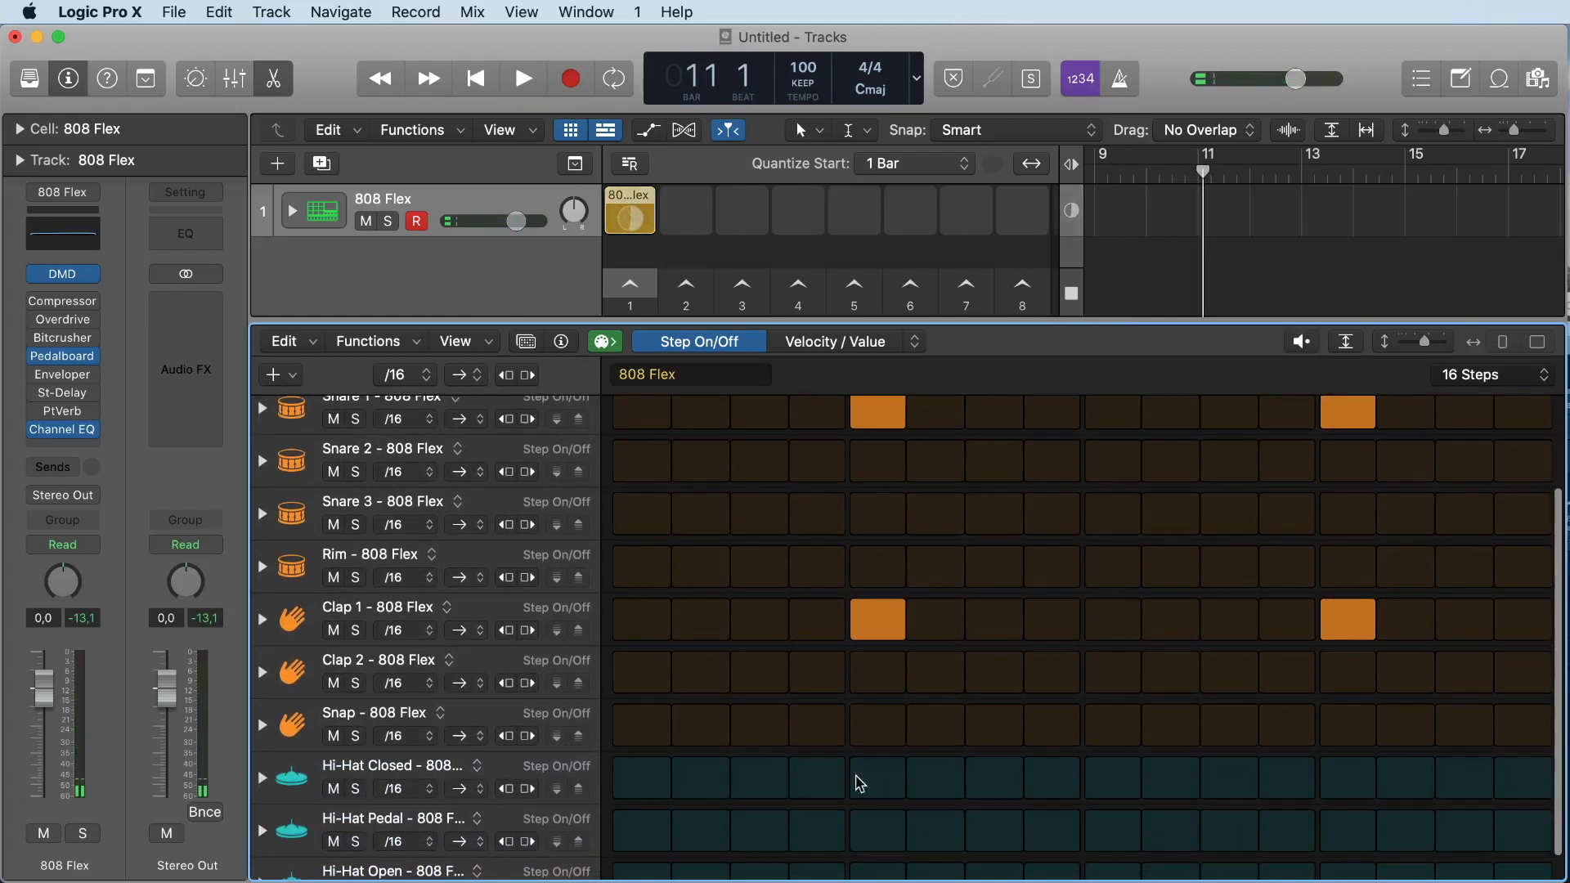
Fill all 16 steps of the Hi-Hat Closed row and play the pattern for about a bar
mouse_move(634, 793)
left_mouse_down()
mouse_move(899, 777)
mouse_move(1427, 806)
mouse_move(1504, 795)
left_mouse_up()
left_click(652, 789)
left_click(642, 780)
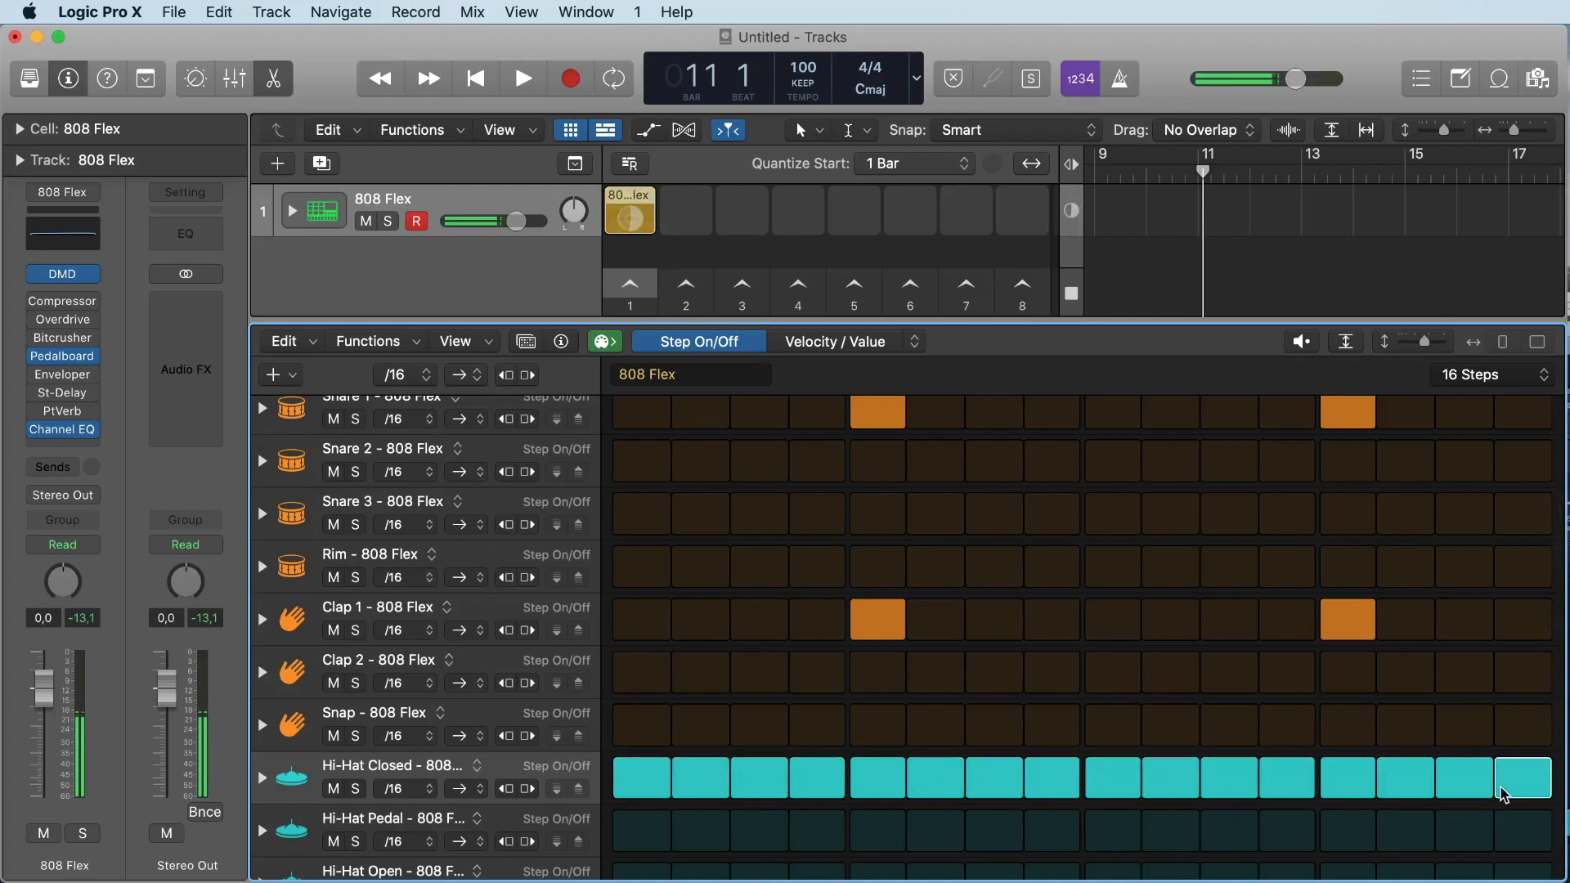
key("space")
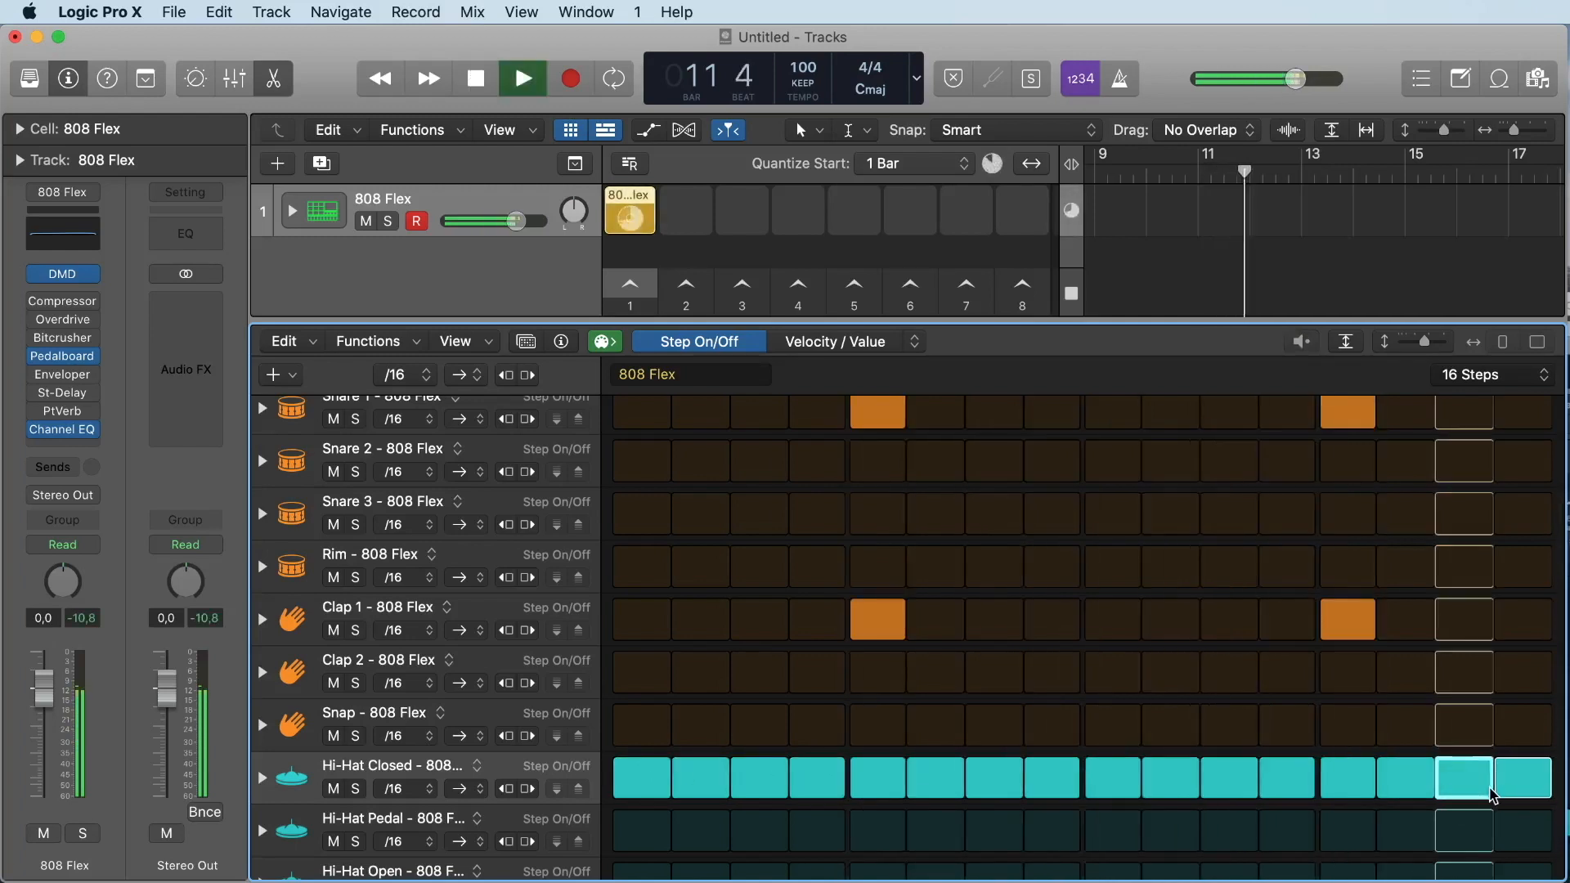
key("space")
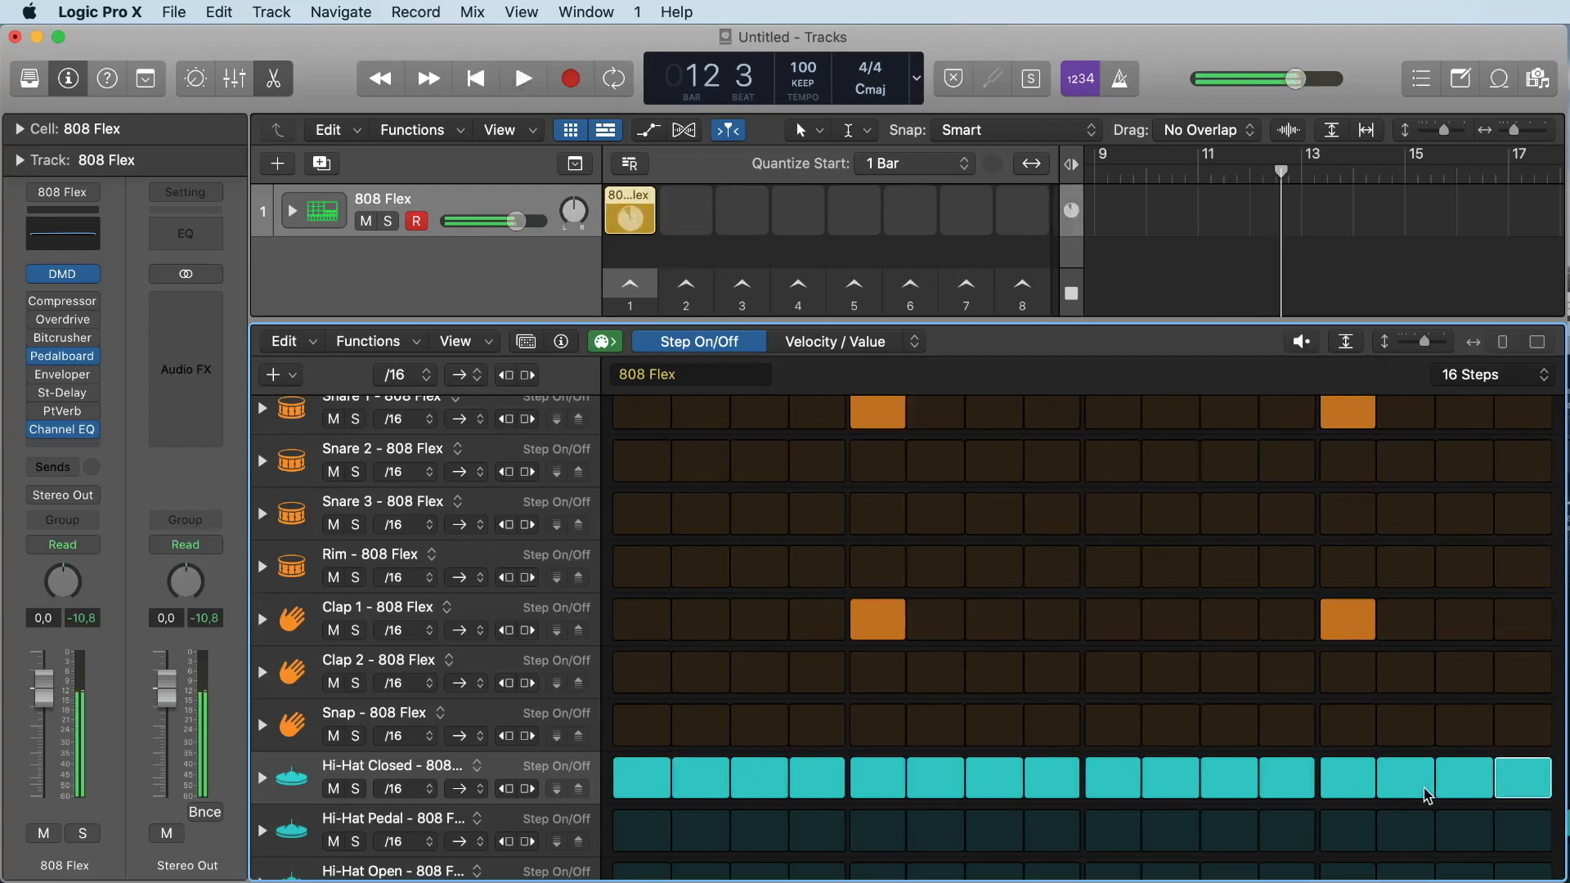
Turn off steps 2 and 8 in the Hi-Hat Closed row and audition the pattern
left_click(717, 788)
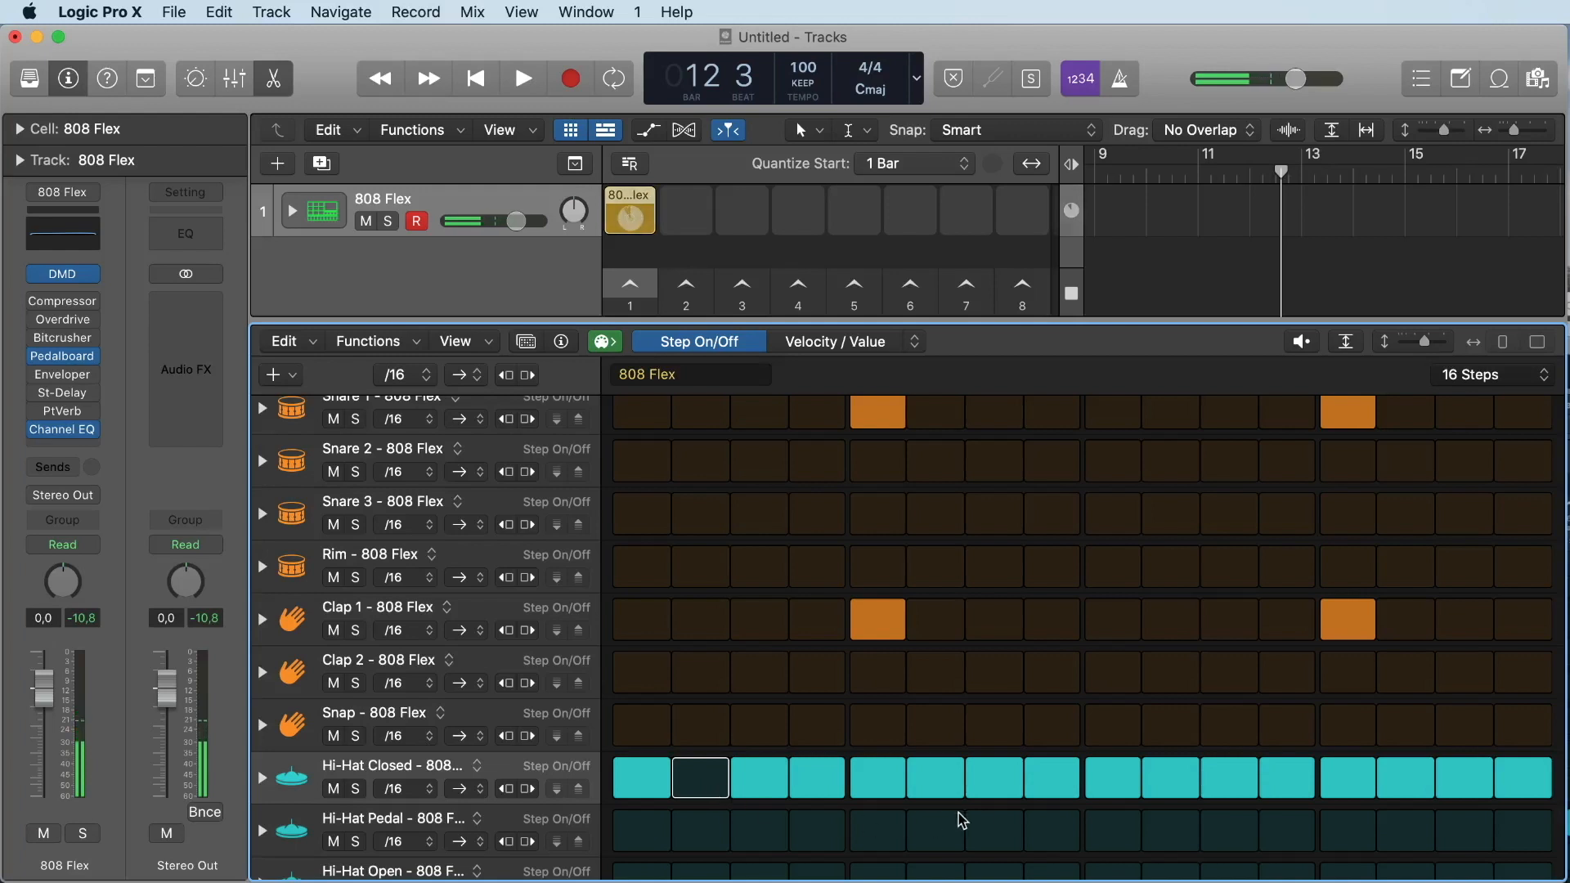
left_click(1063, 781)
key("space")
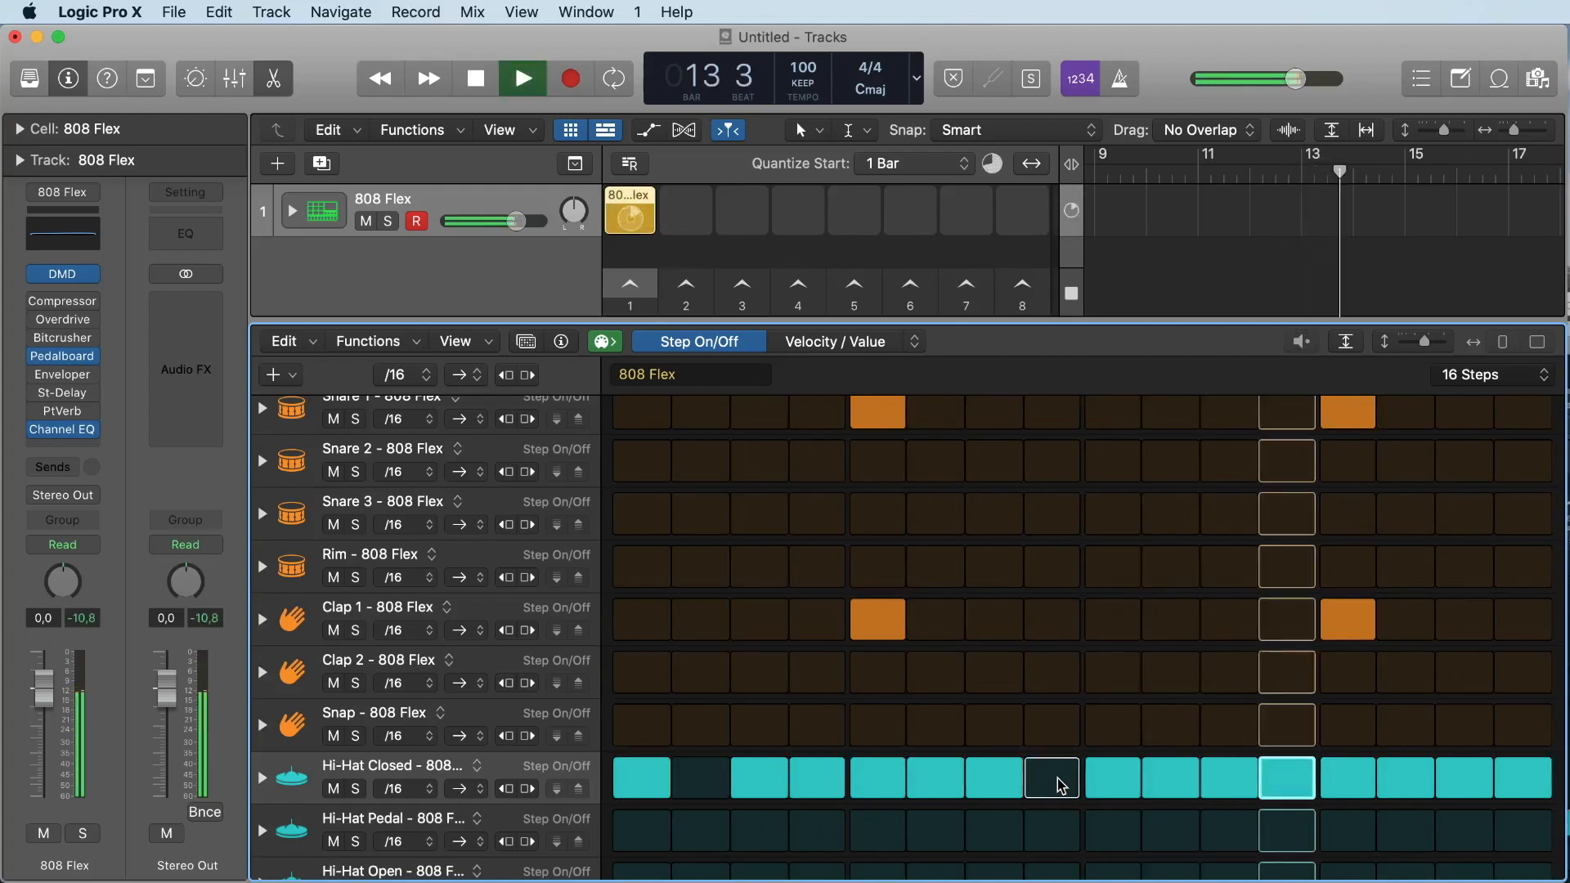
key("space")
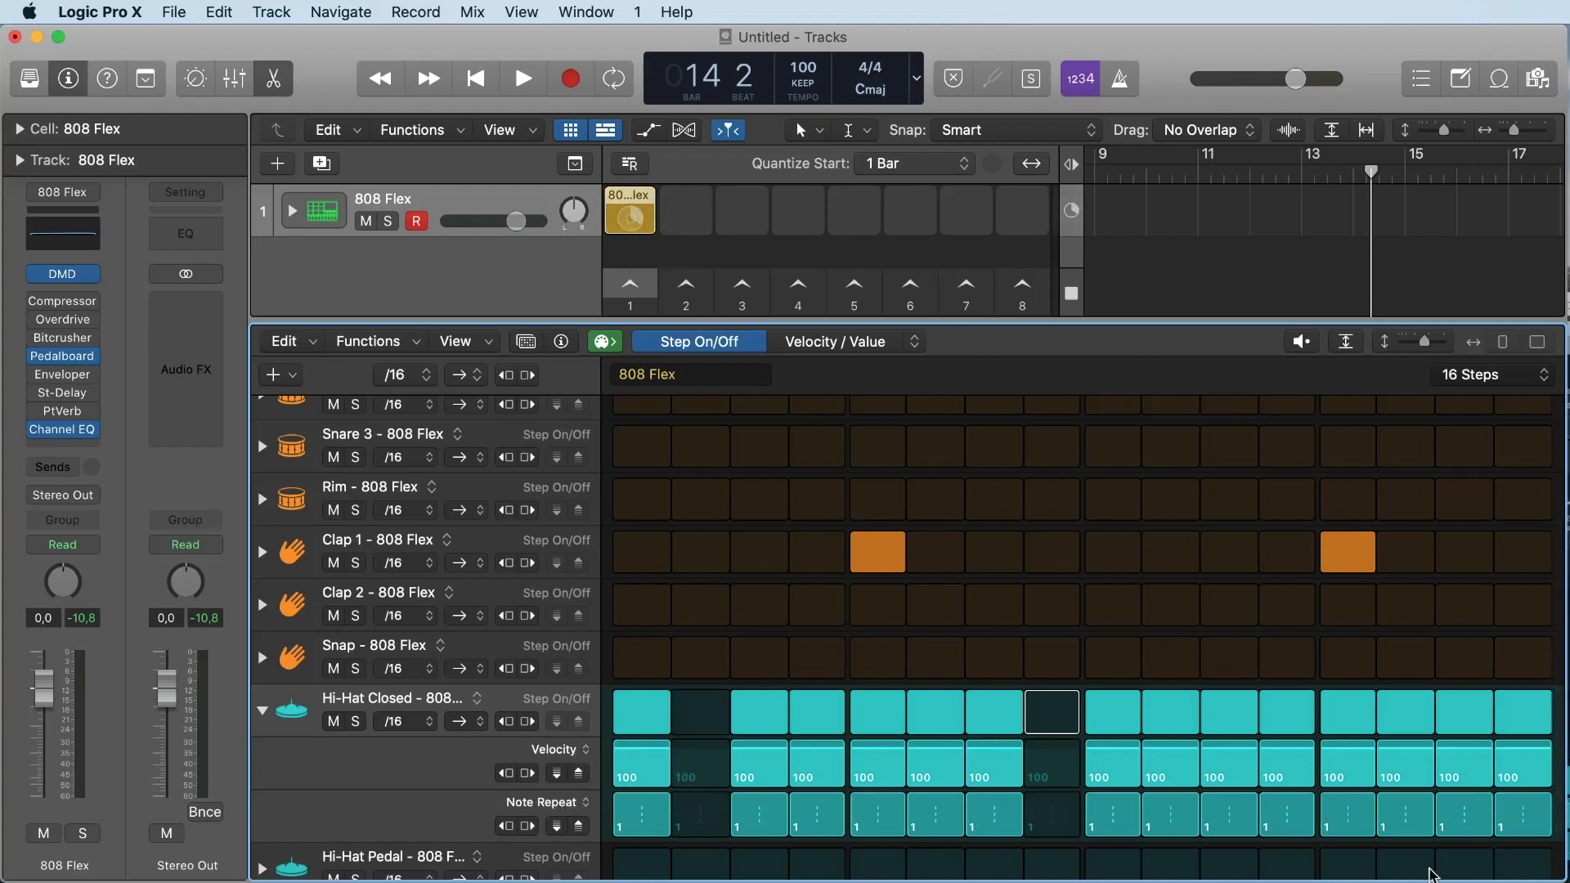
Try note repeat values of 2 and 7 on step 16 of the Hi-Hat Closed row, auditioning each
mouse_move(1525, 832)
left_mouse_down()
mouse_move(1534, 705)
mouse_move(1525, 867)
mouse_move(1523, 838)
left_mouse_up()
key("space")
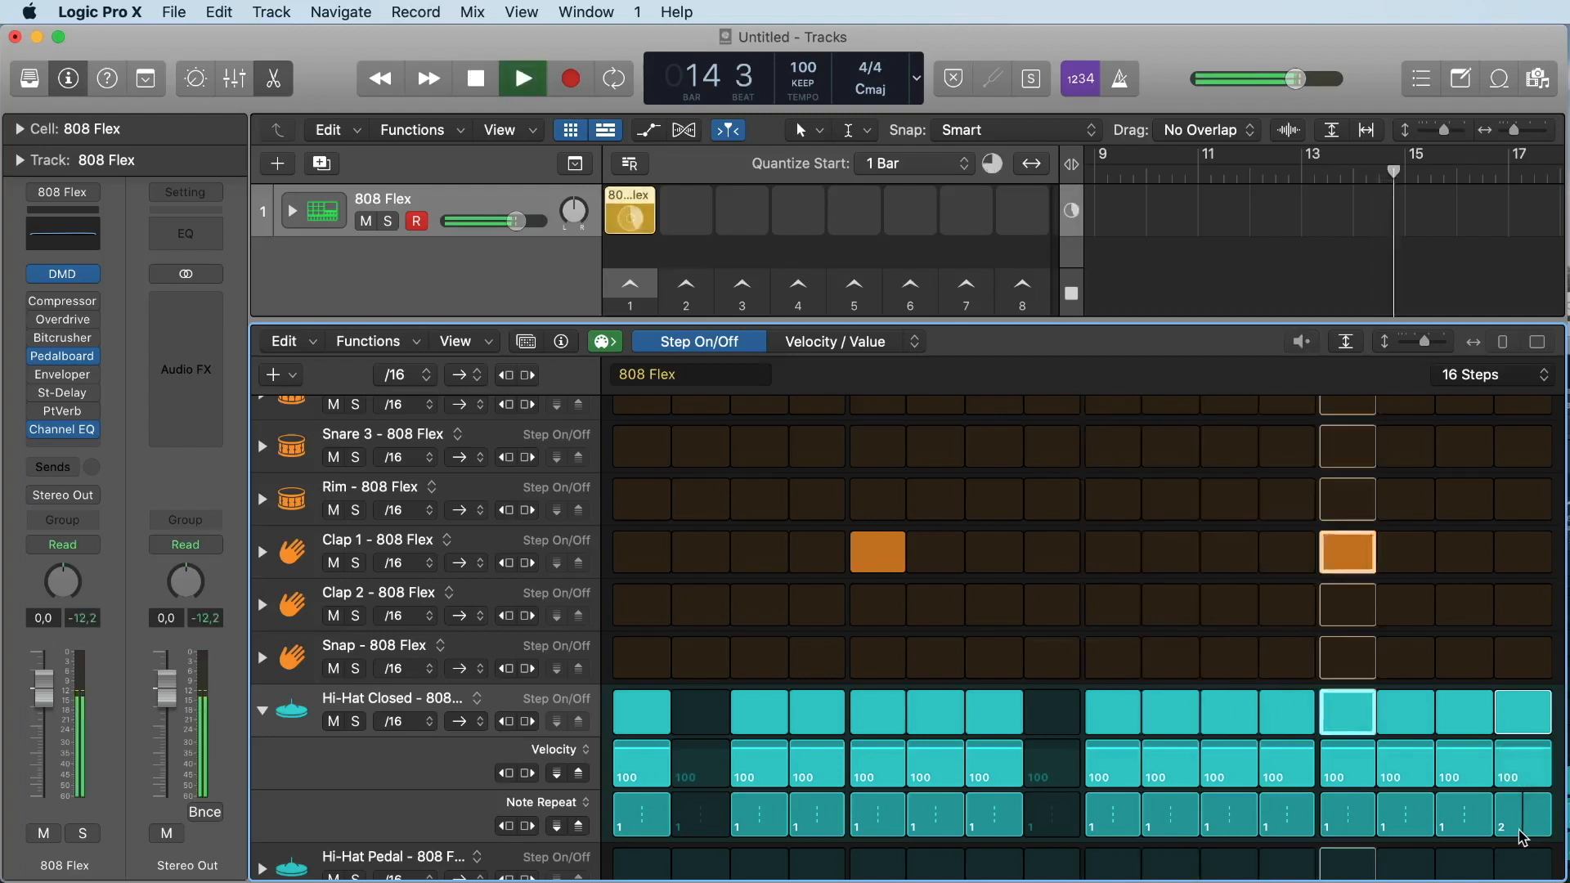
key("space")
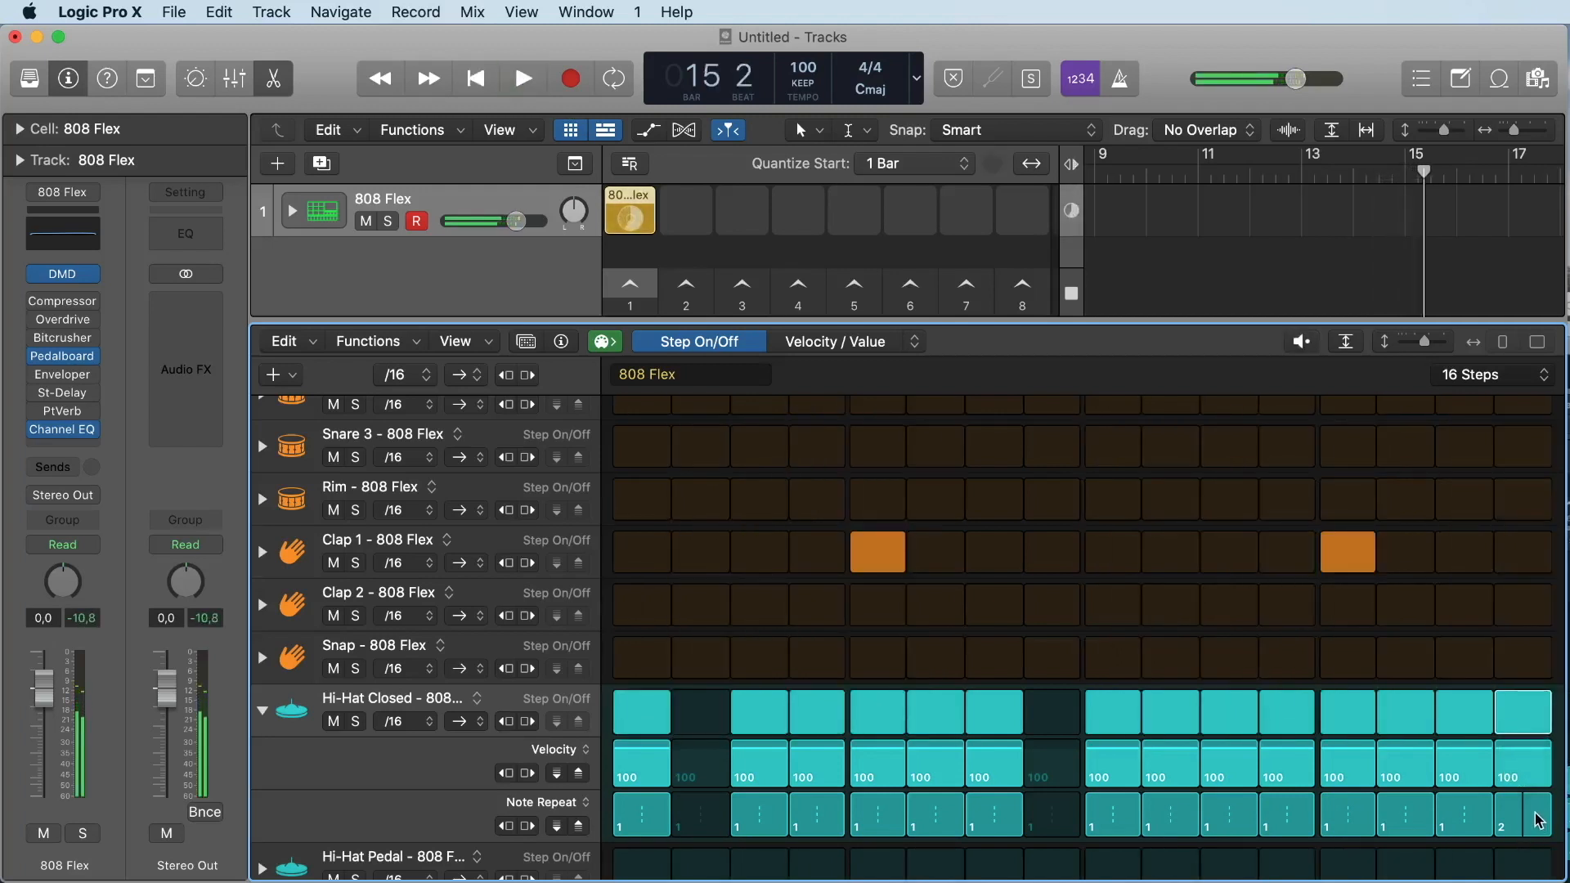
left_click_drag(1539, 819, 1532, 821)
key("space")
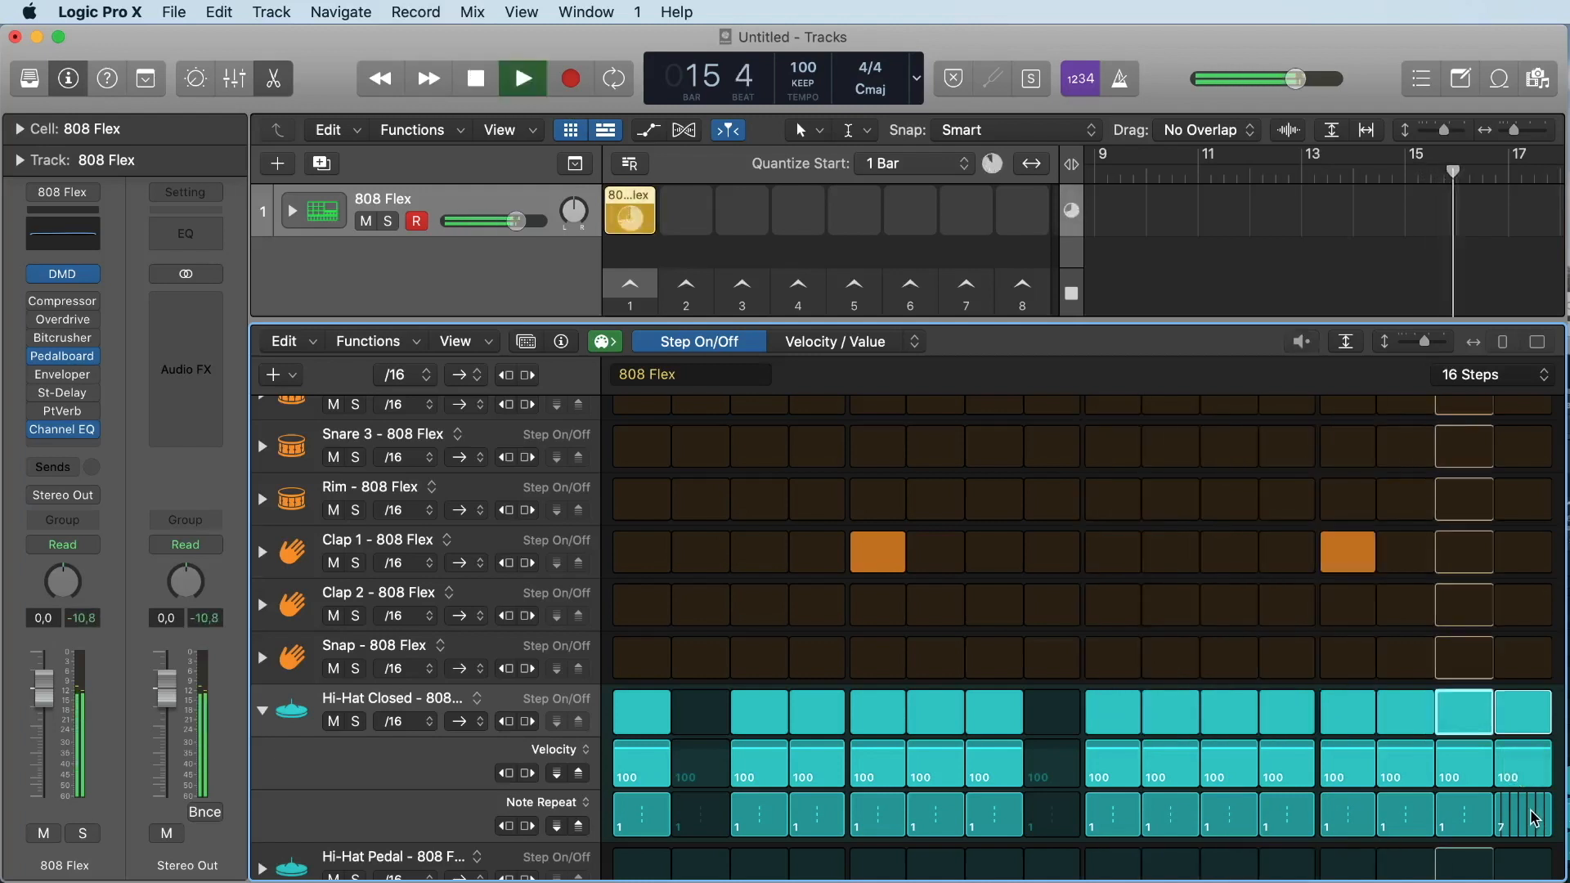
key("space")
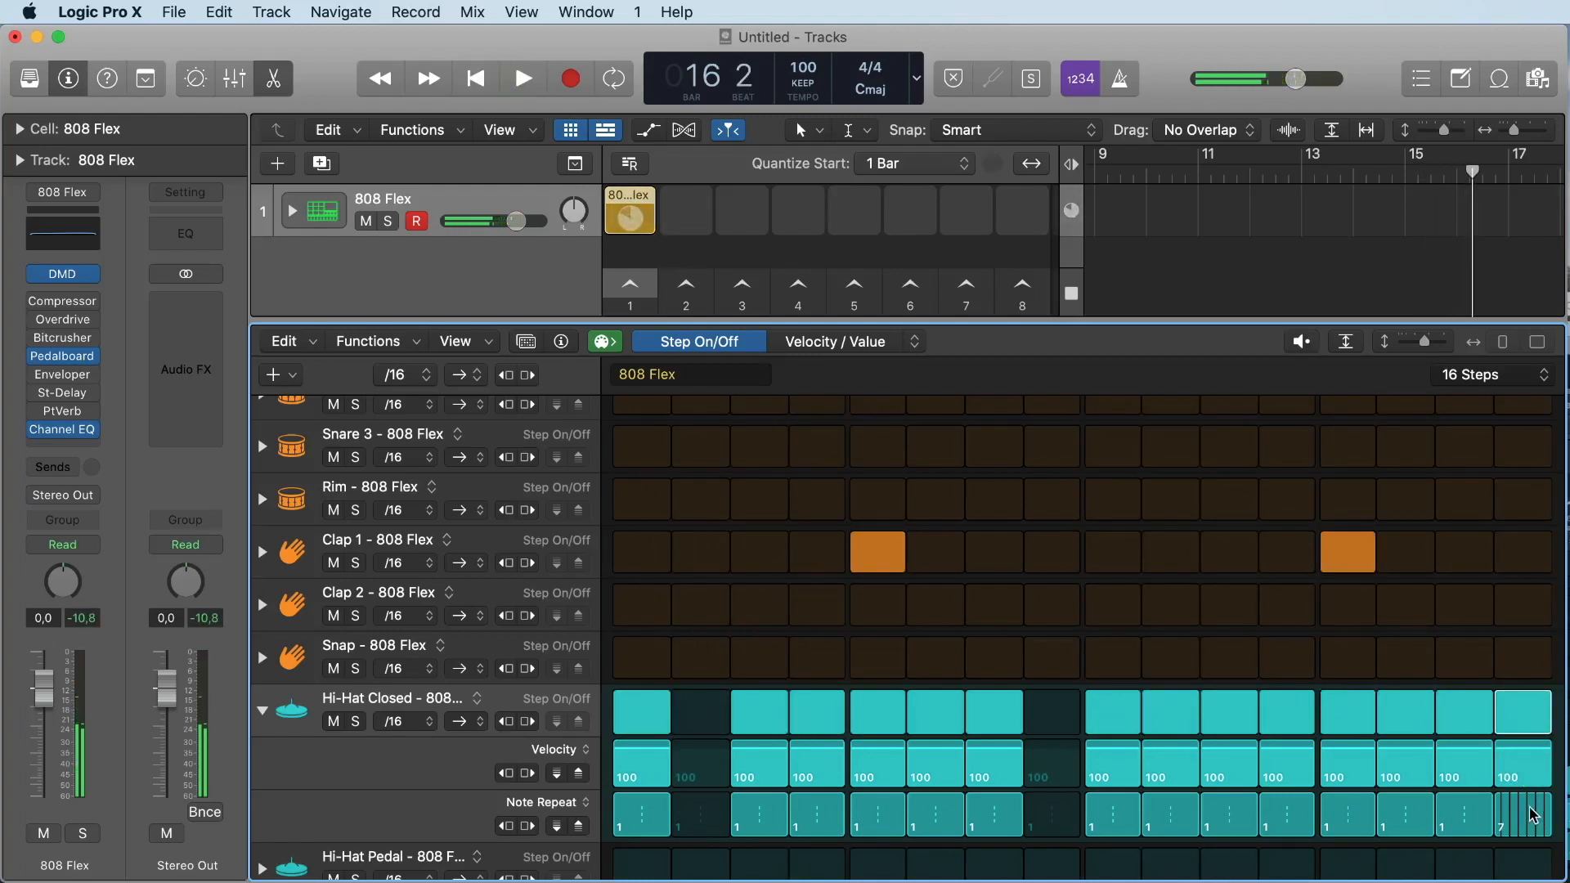
Set the note repeat of Hi-Hat Closed step 16 to 4 and play the pattern
left_click_drag(1534, 816, 1524, 829)
key("space")
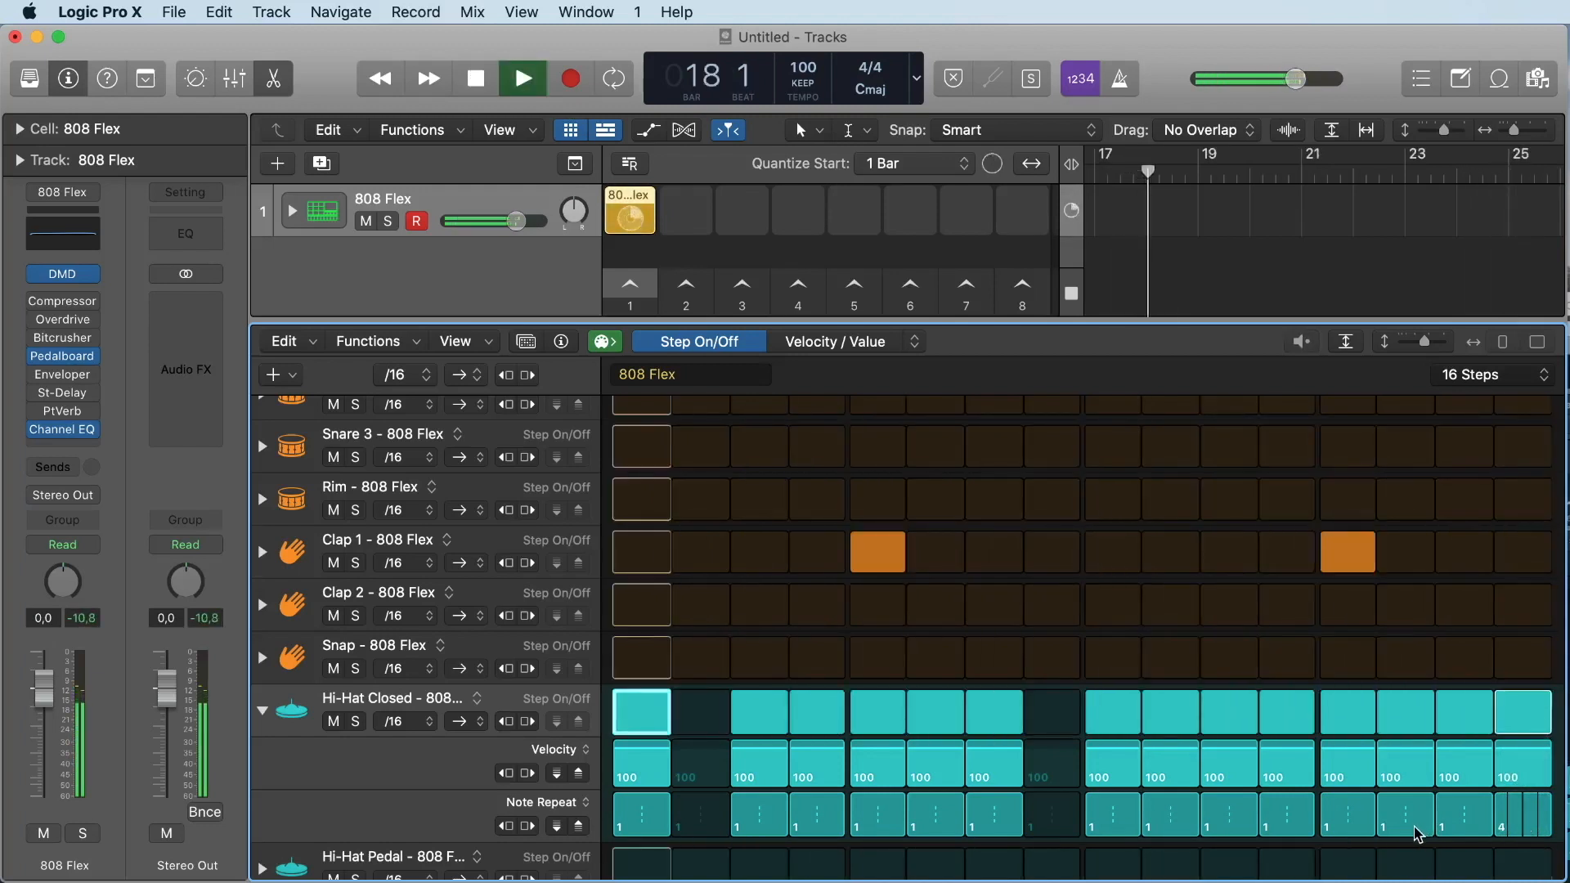
key("space")
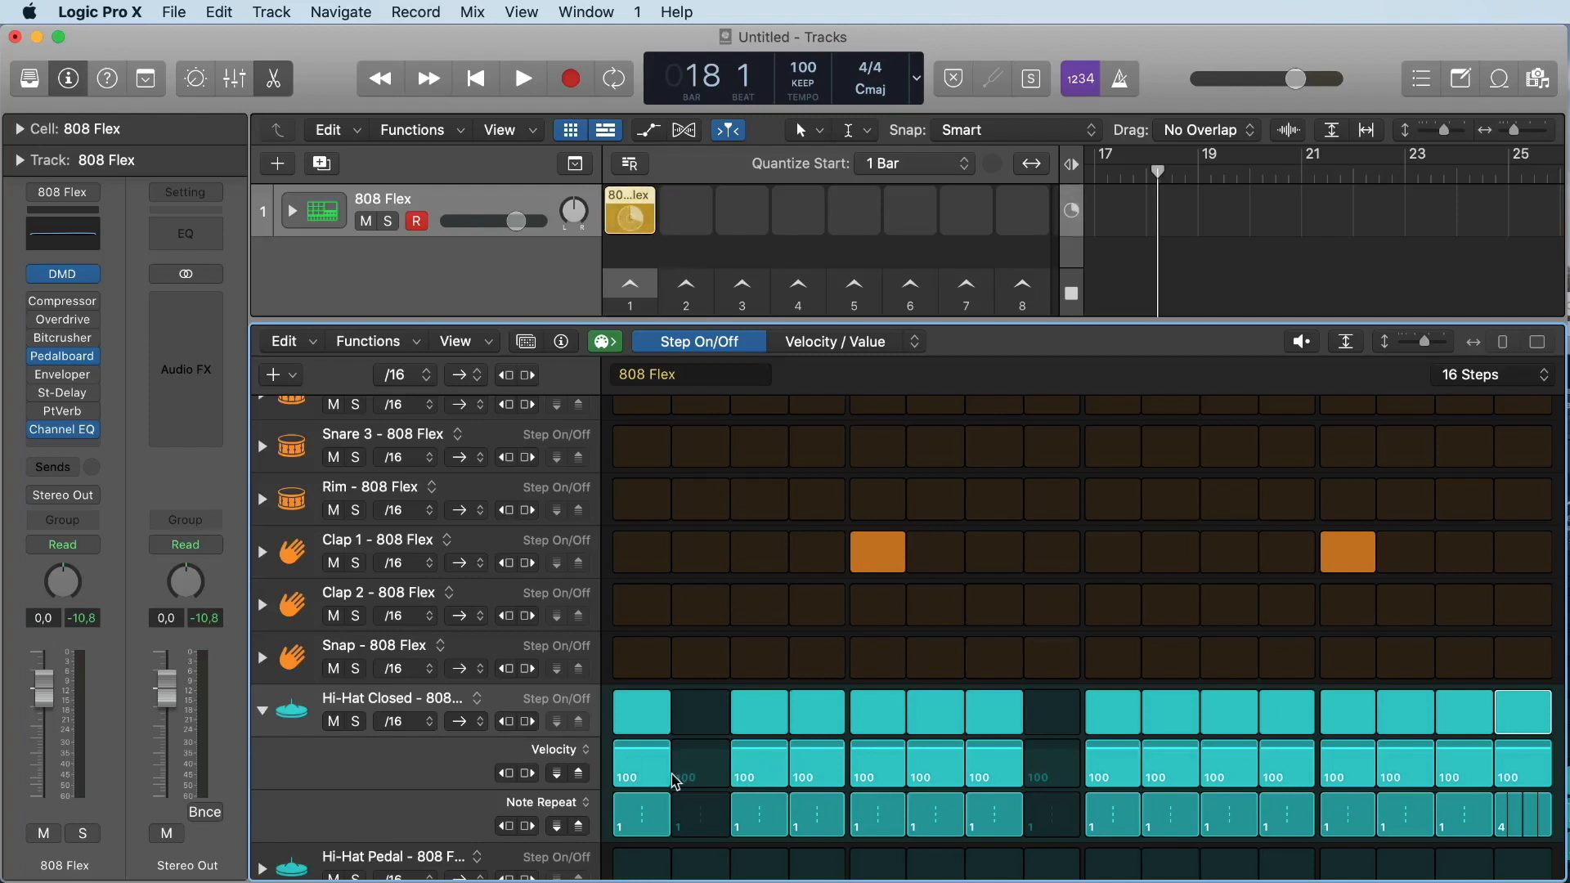
Lower the velocity of Hi-Hat Closed step 4 to 63 and audition the pattern
left_click_drag(825, 765, 824, 771)
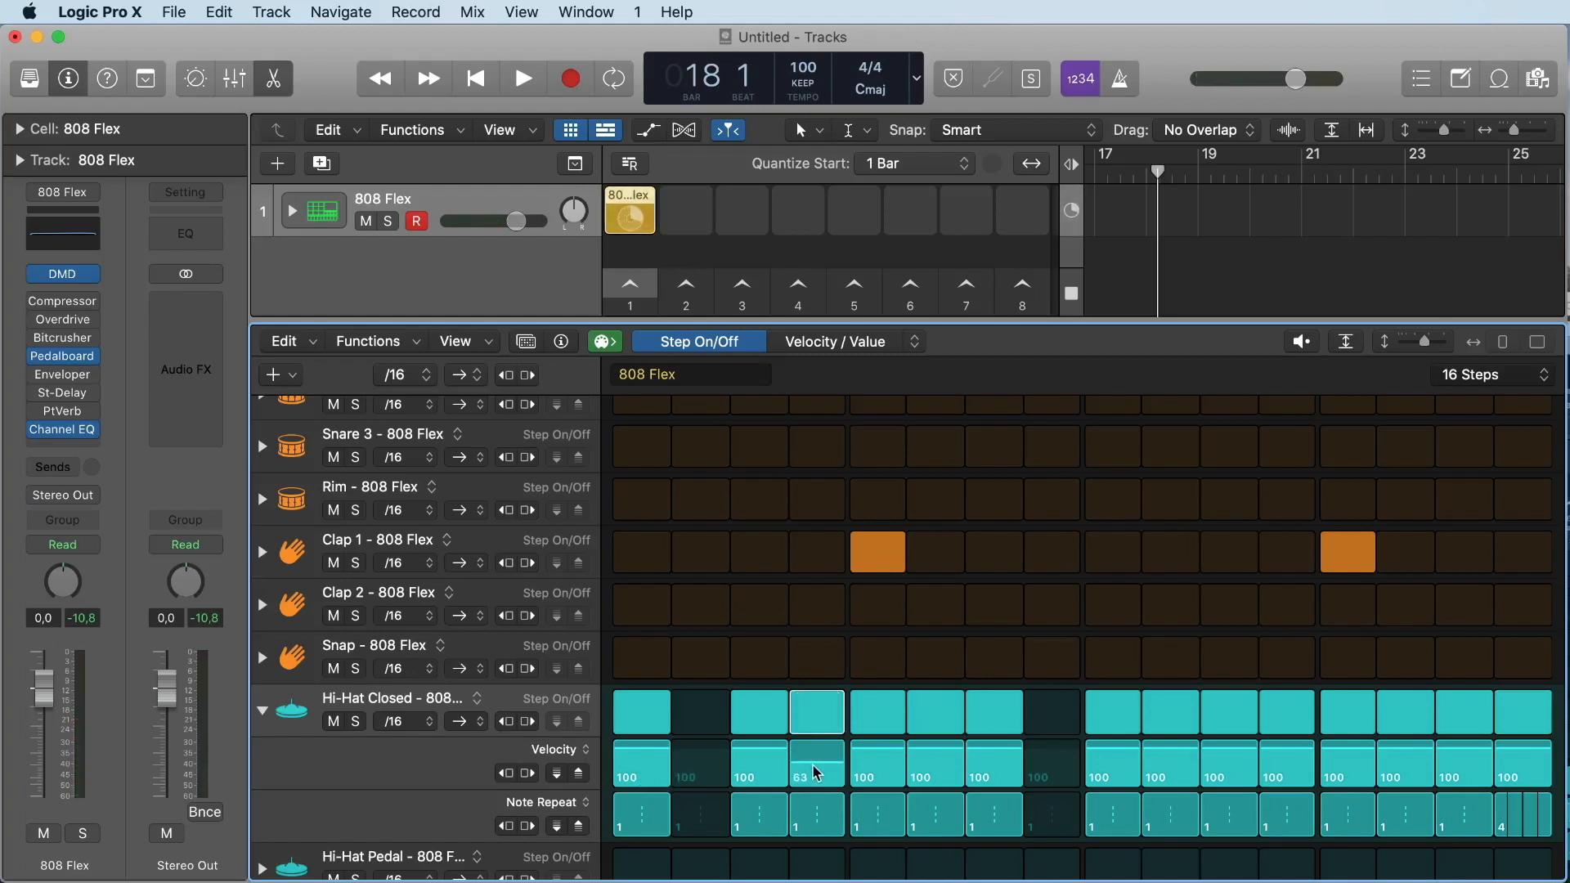
key("space")
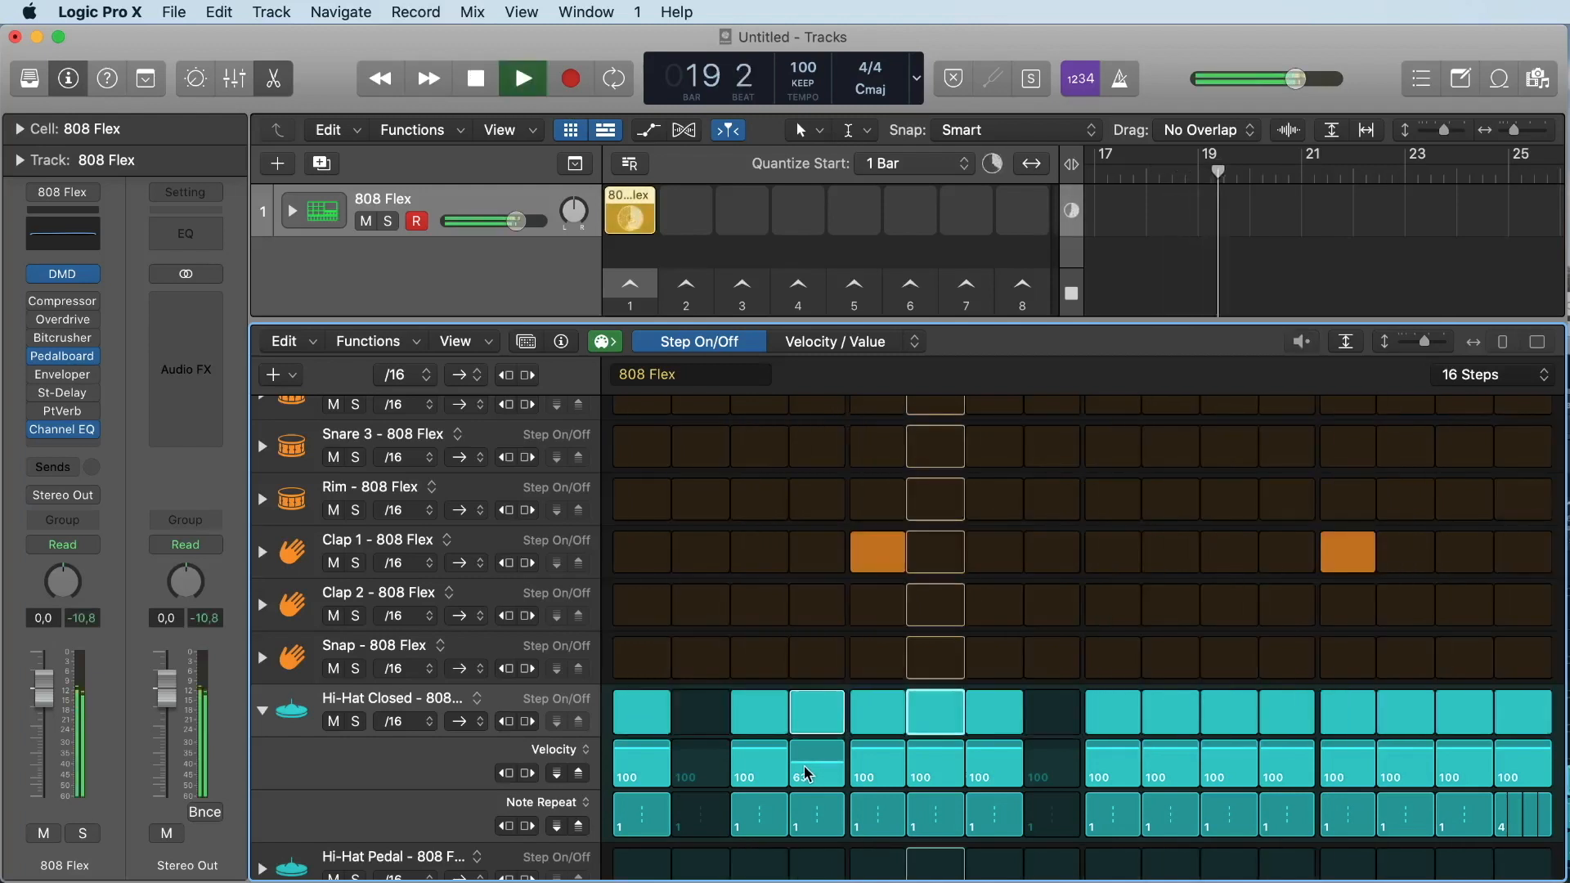
key("space")
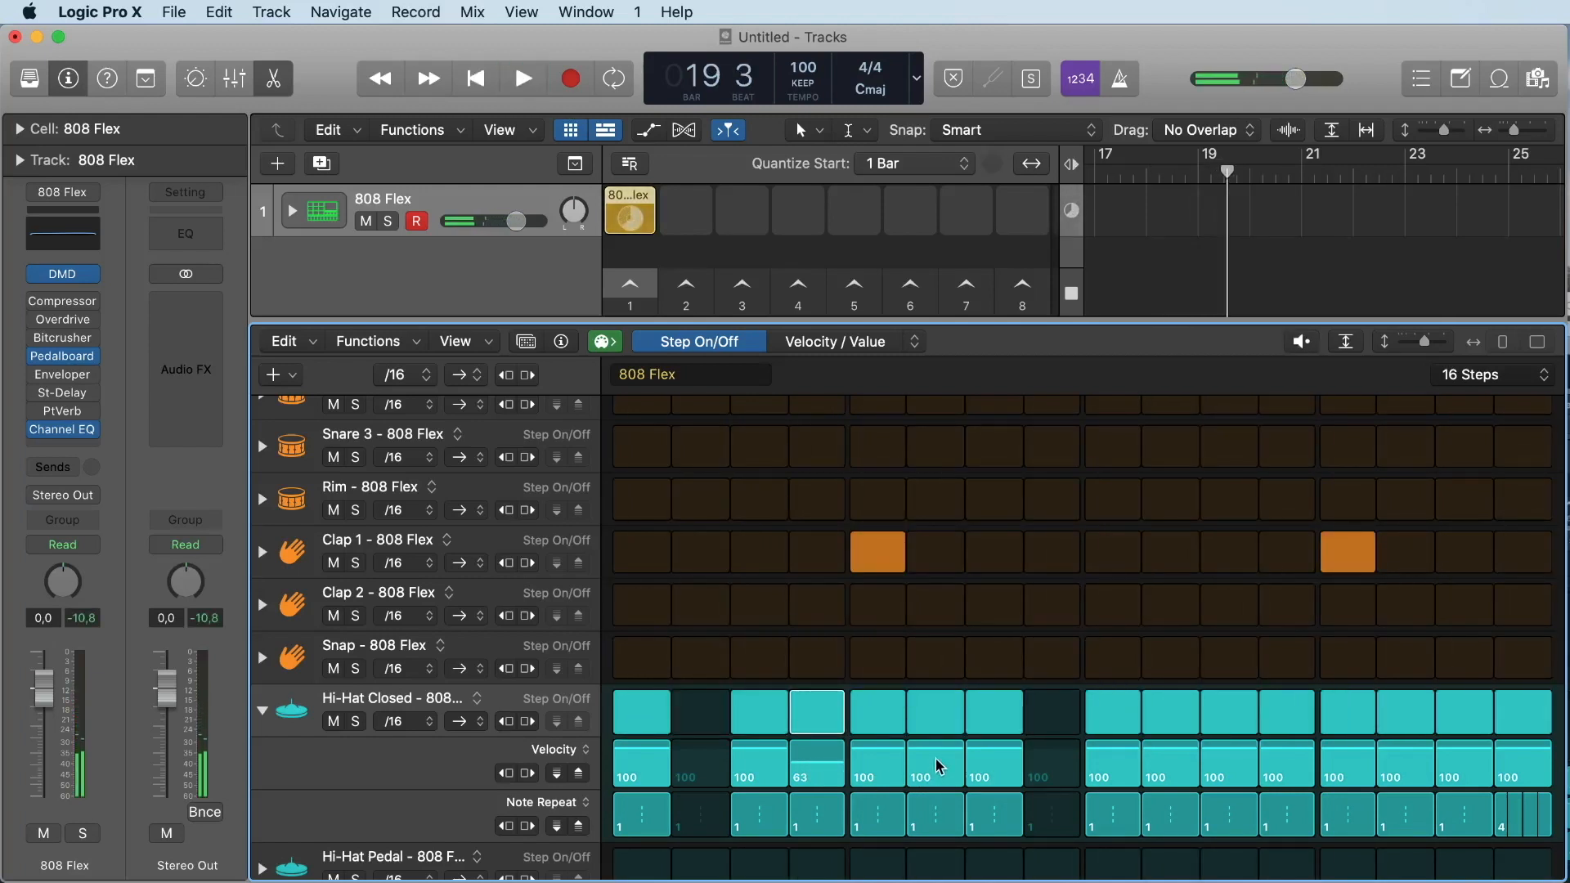
Set the Hi-Hat Closed velocity to 50 on step 6 and 45 on step 12, and play the pattern to check
left_click_drag(937, 768, 938, 779)
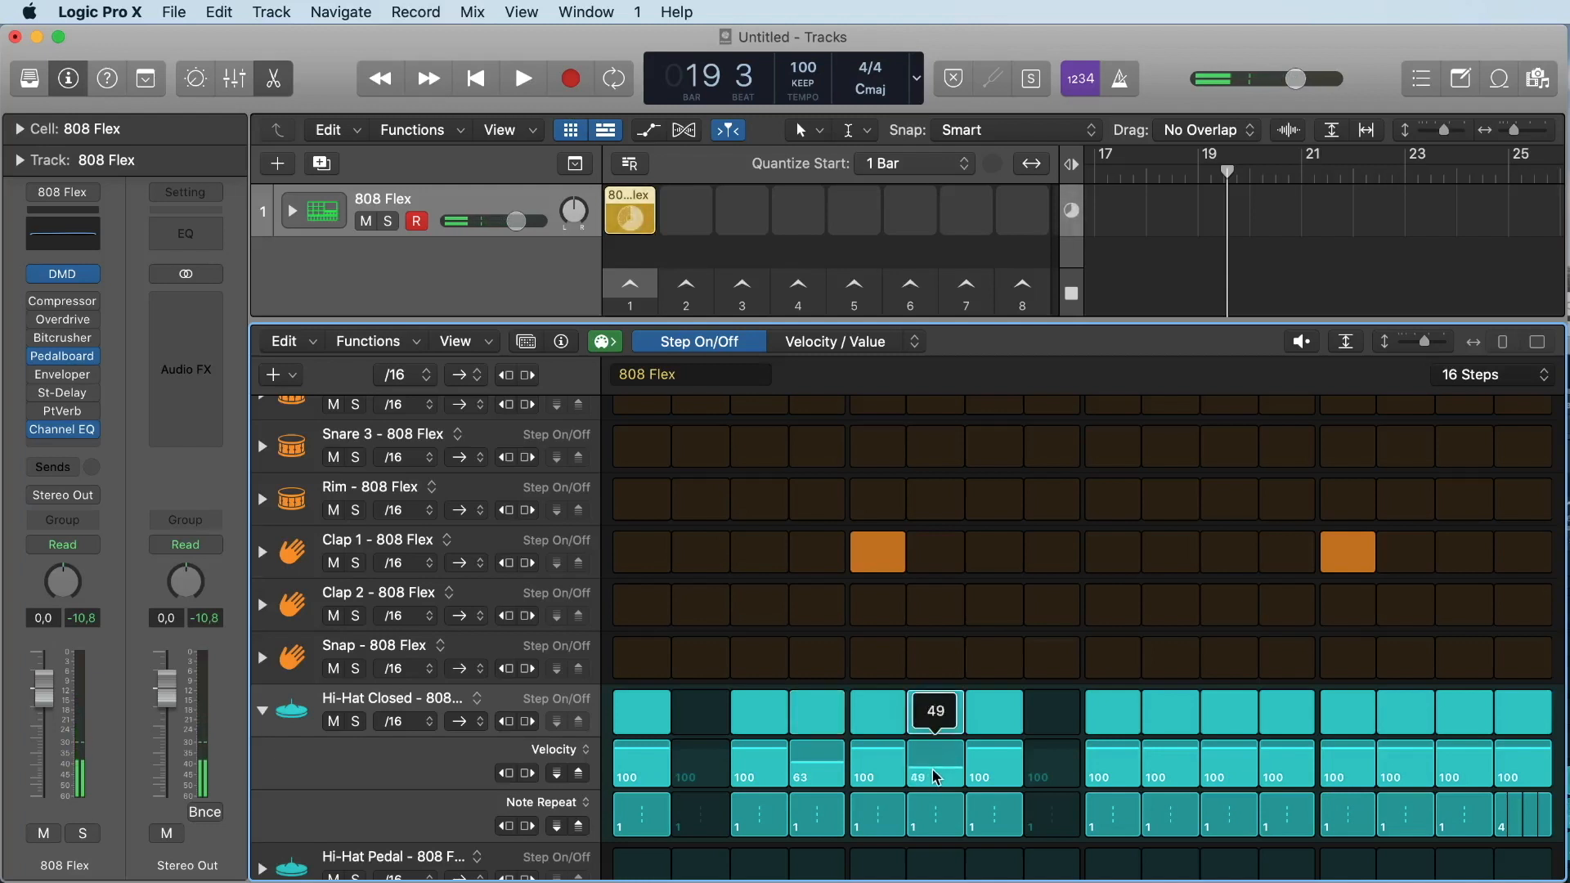
left_click_drag(1307, 769, 1304, 777)
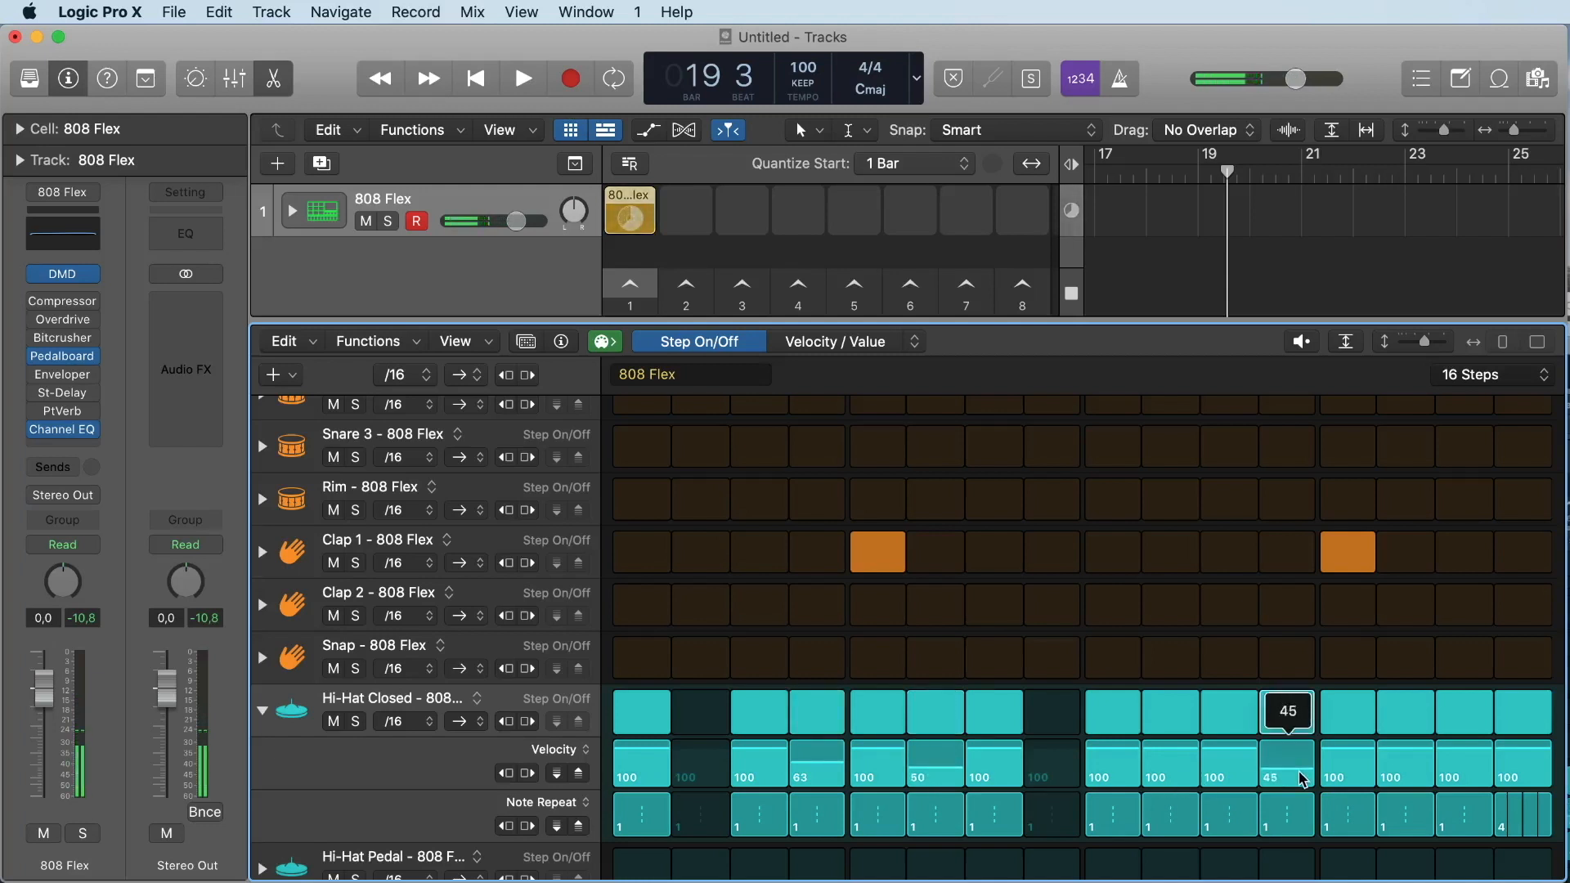
key("space")
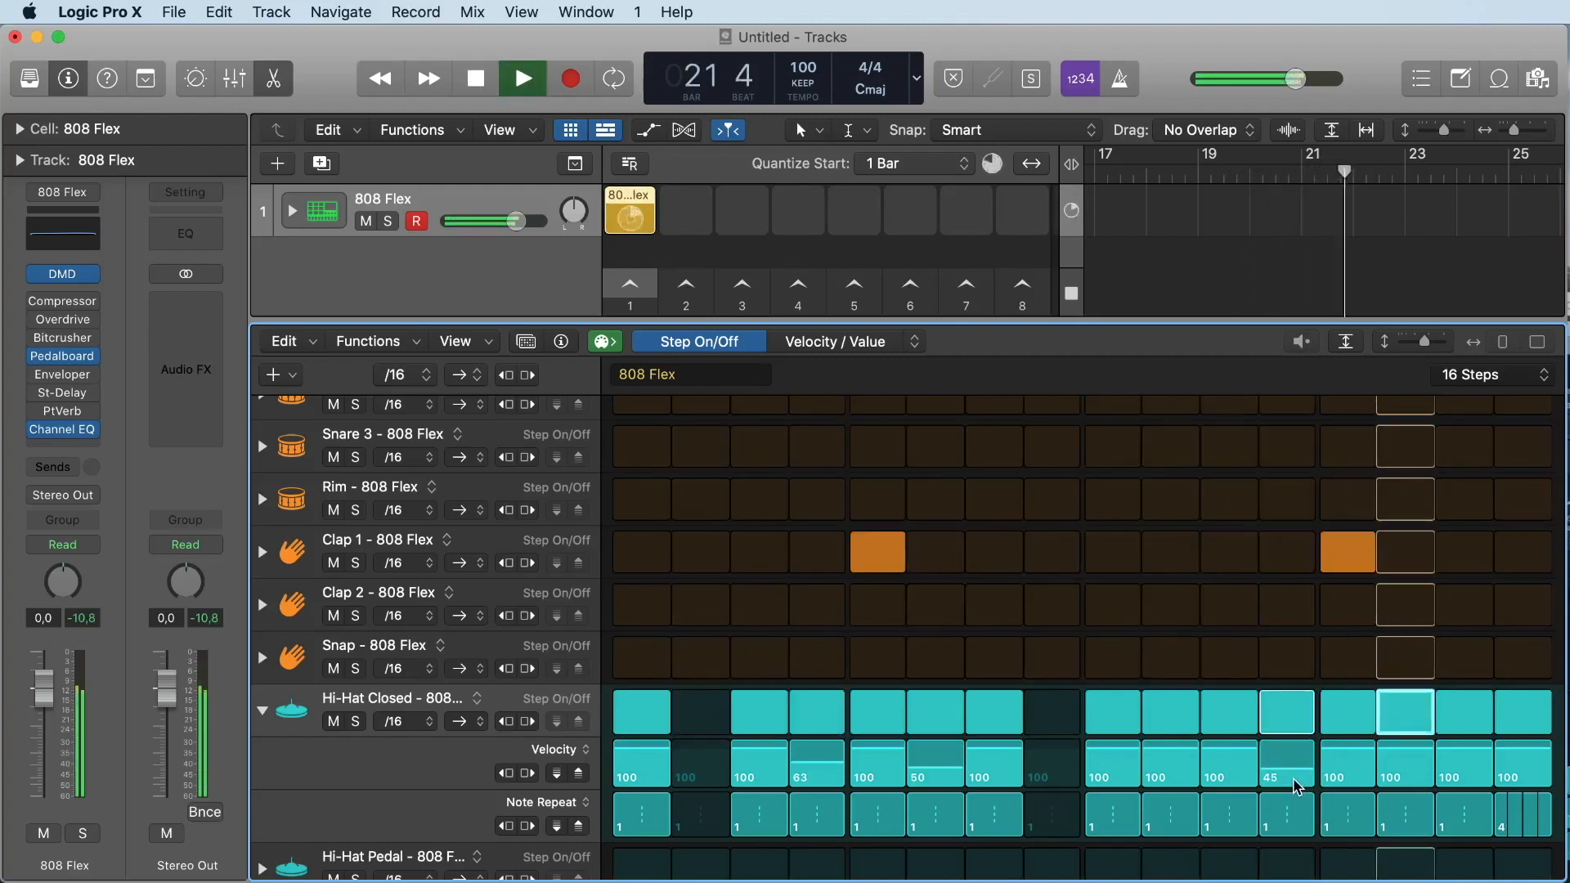
key("space")
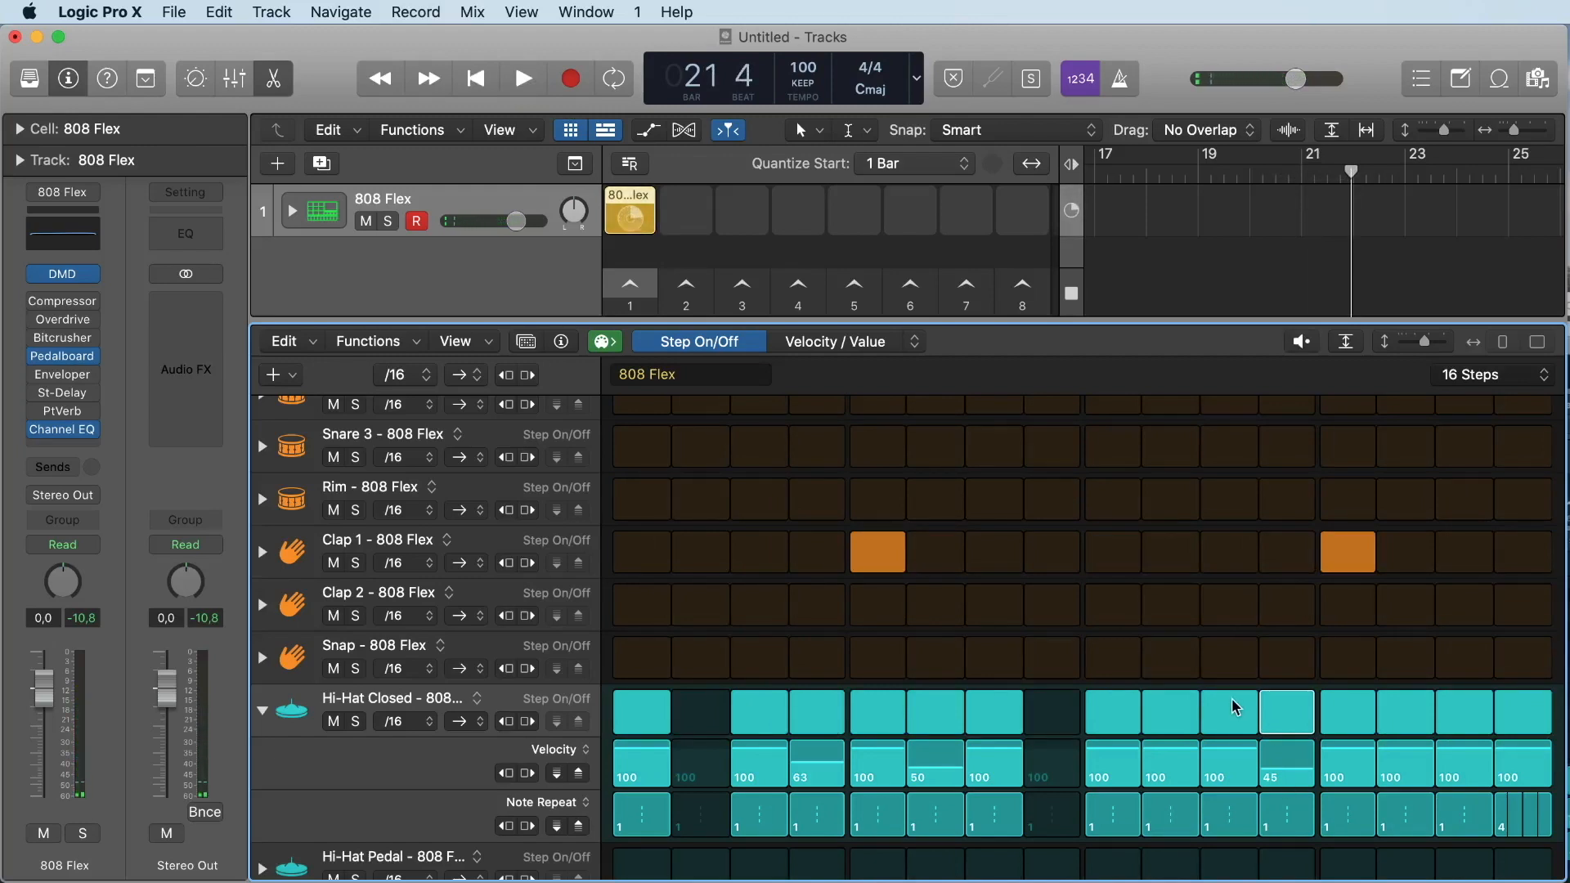
Activate steps 1, 11 and 14 in the Sub Kick row to match the Kick 1 pattern
scroll(1231, 705, "up", 5)
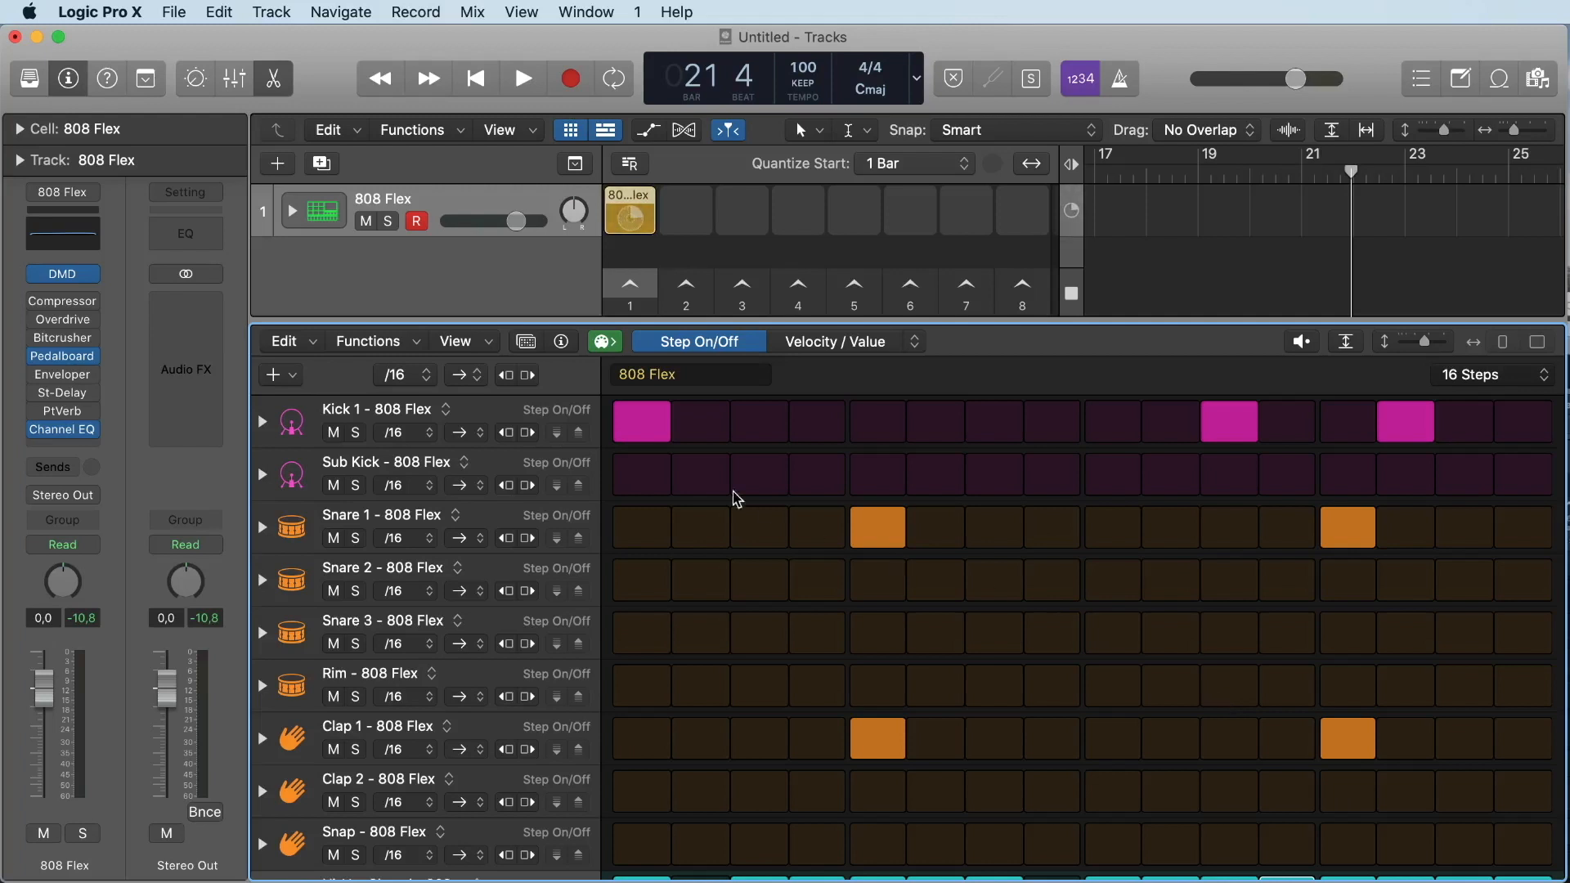
left_click(653, 476)
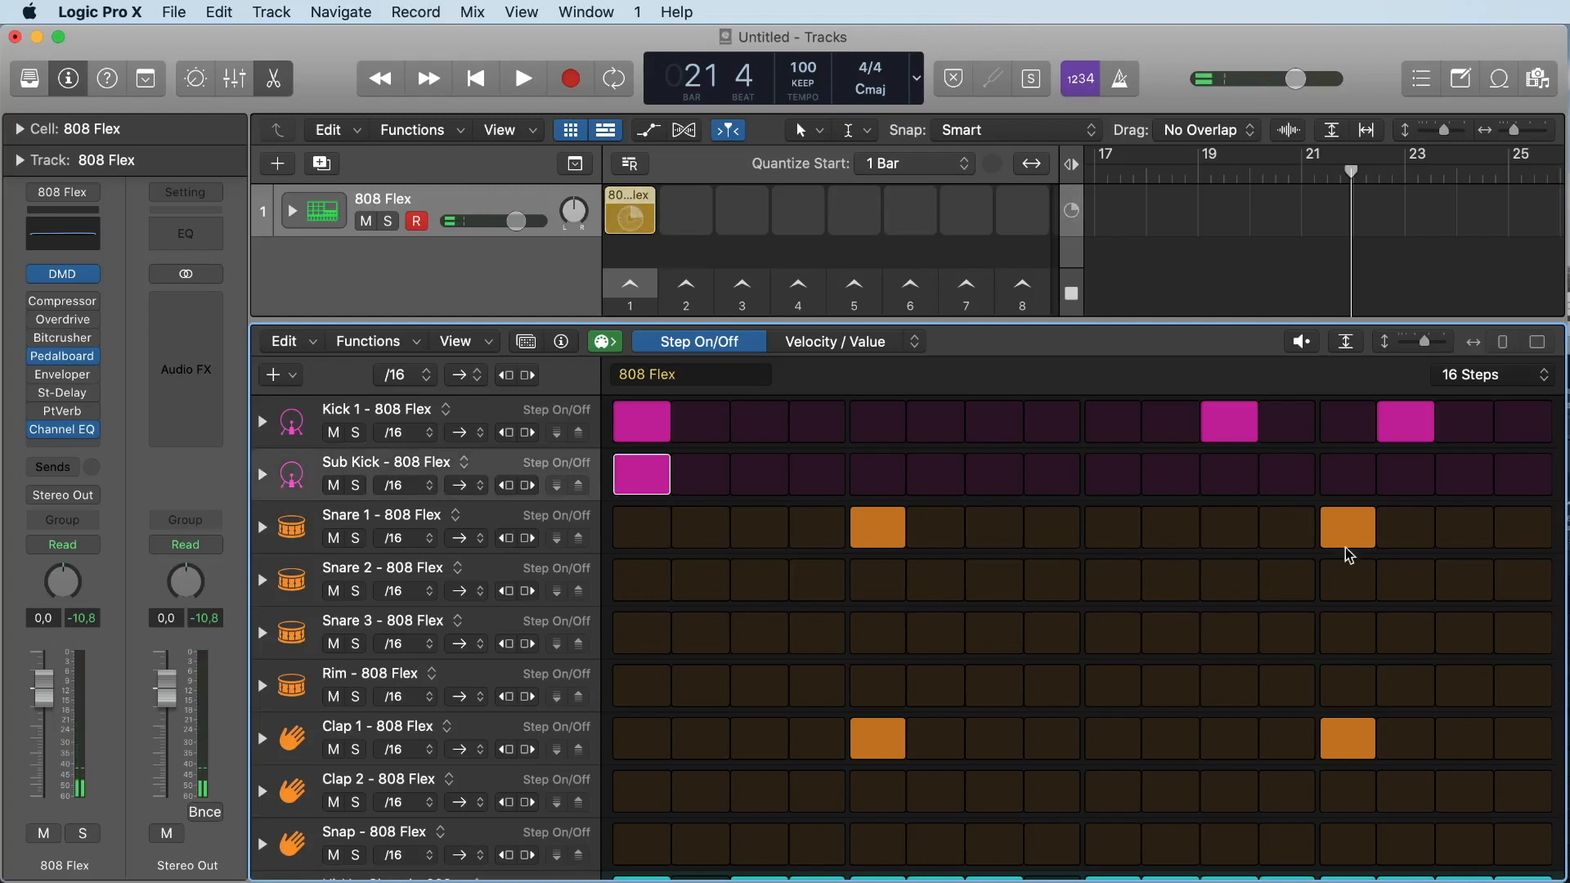
left_click(1254, 491)
key("space")
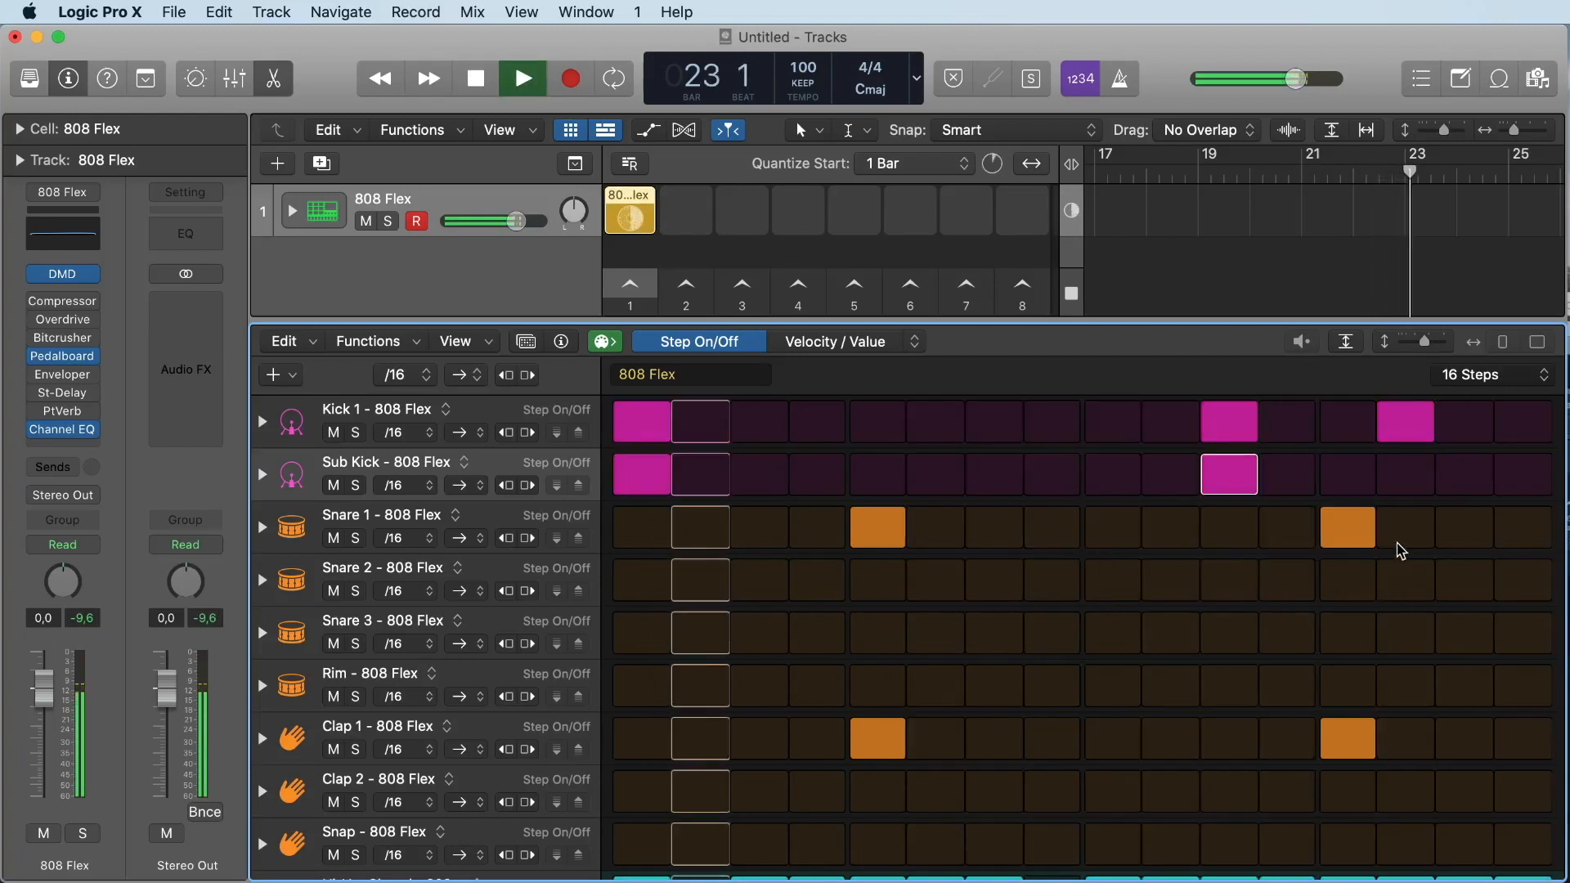
key("space")
left_click(1417, 483)
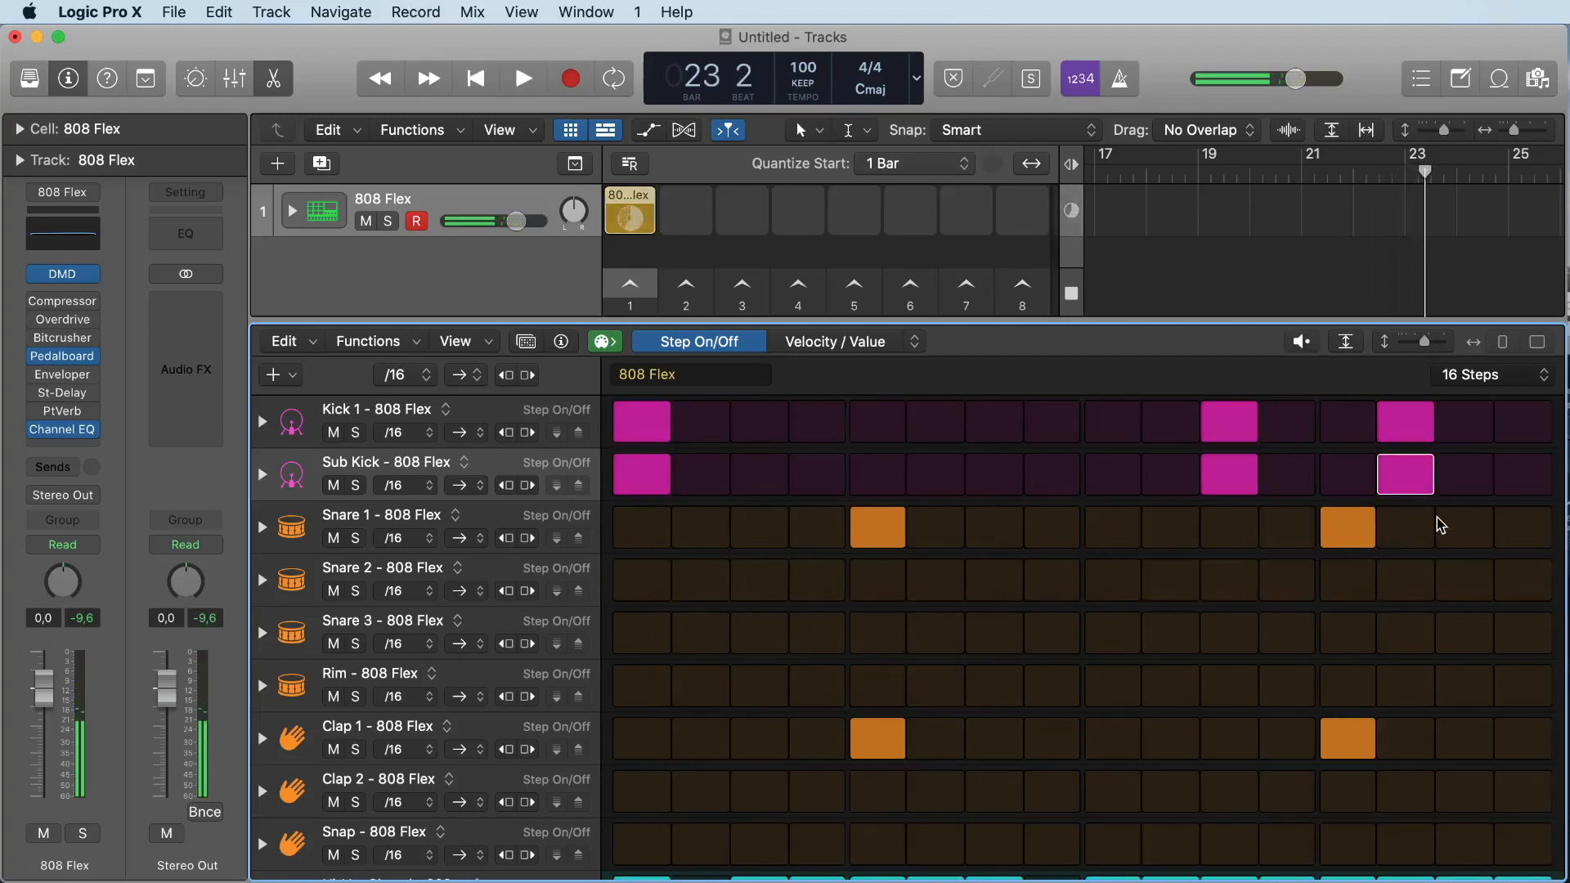
Review the drum rows and extend the pattern length to 32 steps
scroll(1407, 533, "down", 5)
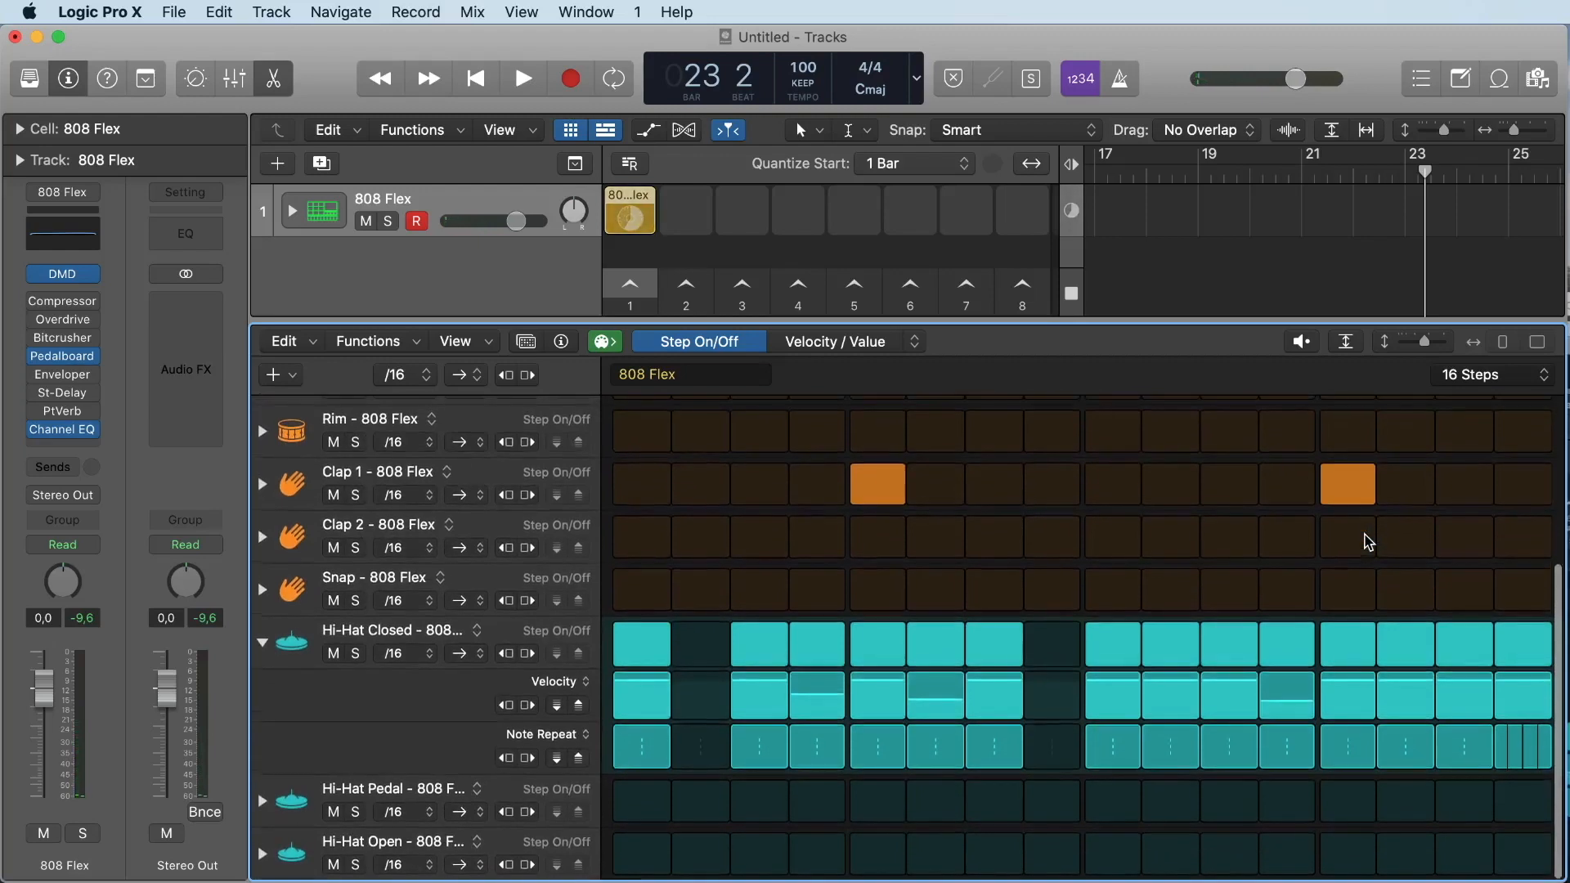
scroll(1366, 543, "up", 5)
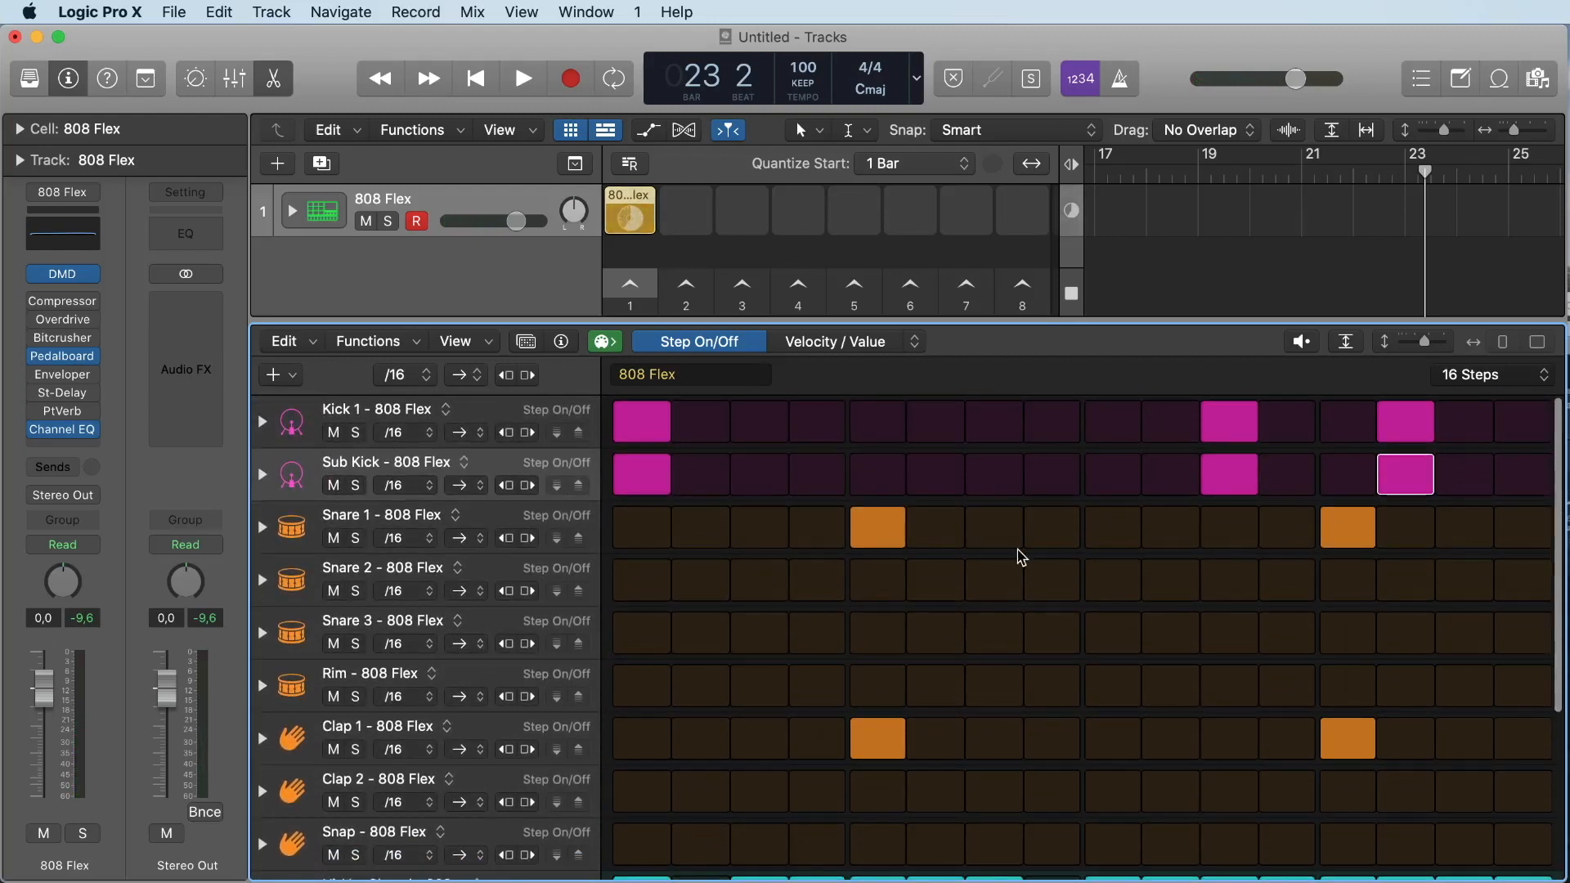
scroll(1039, 559, "down", 5)
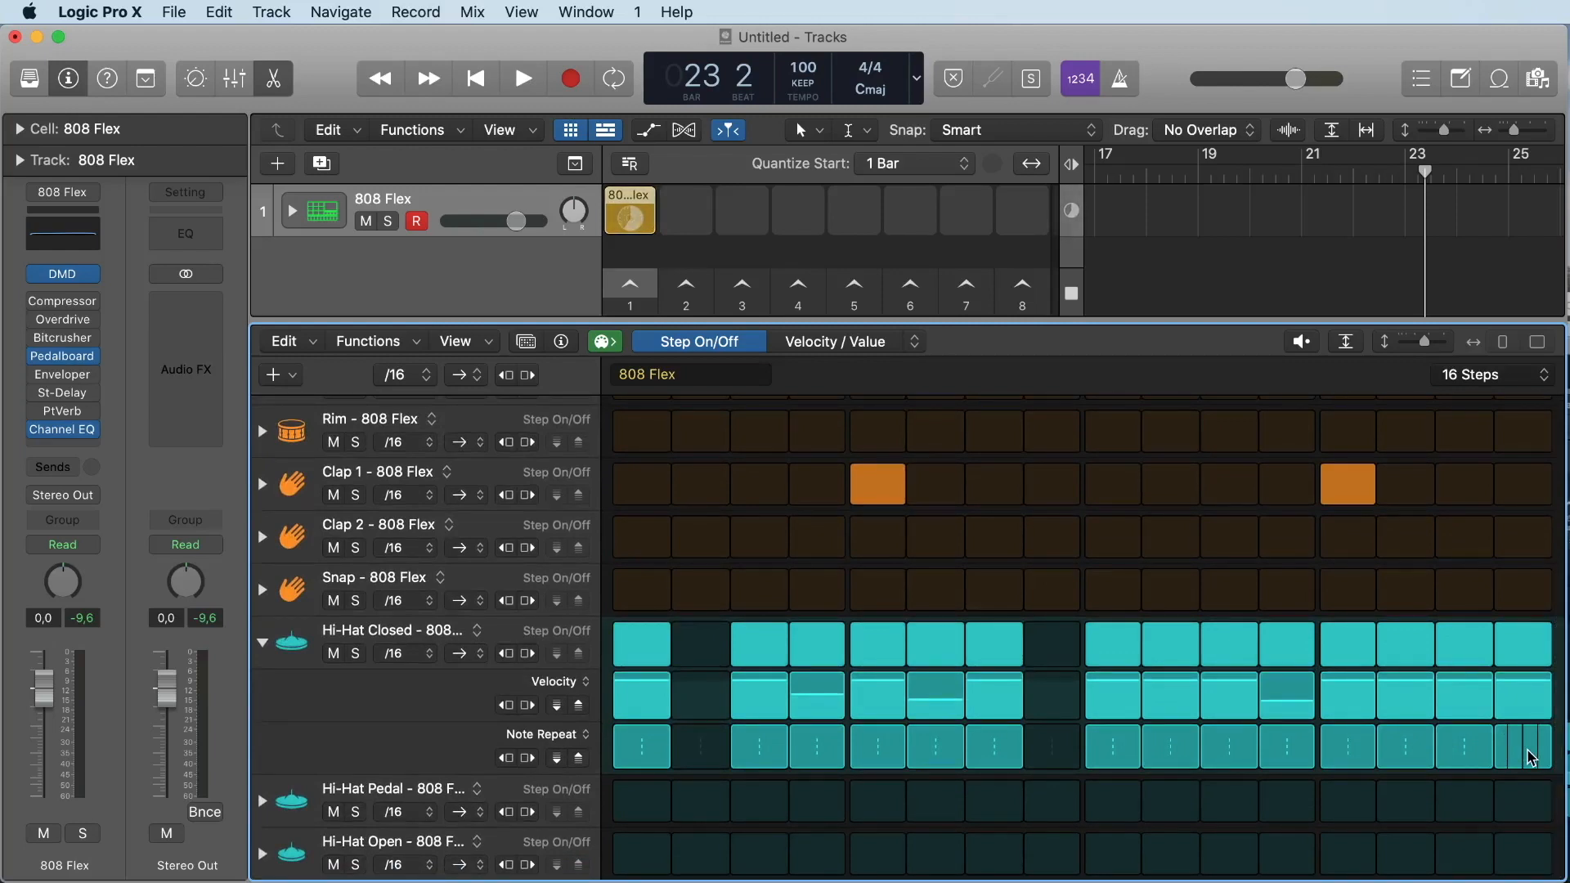
scroll(1515, 738, "up", 5)
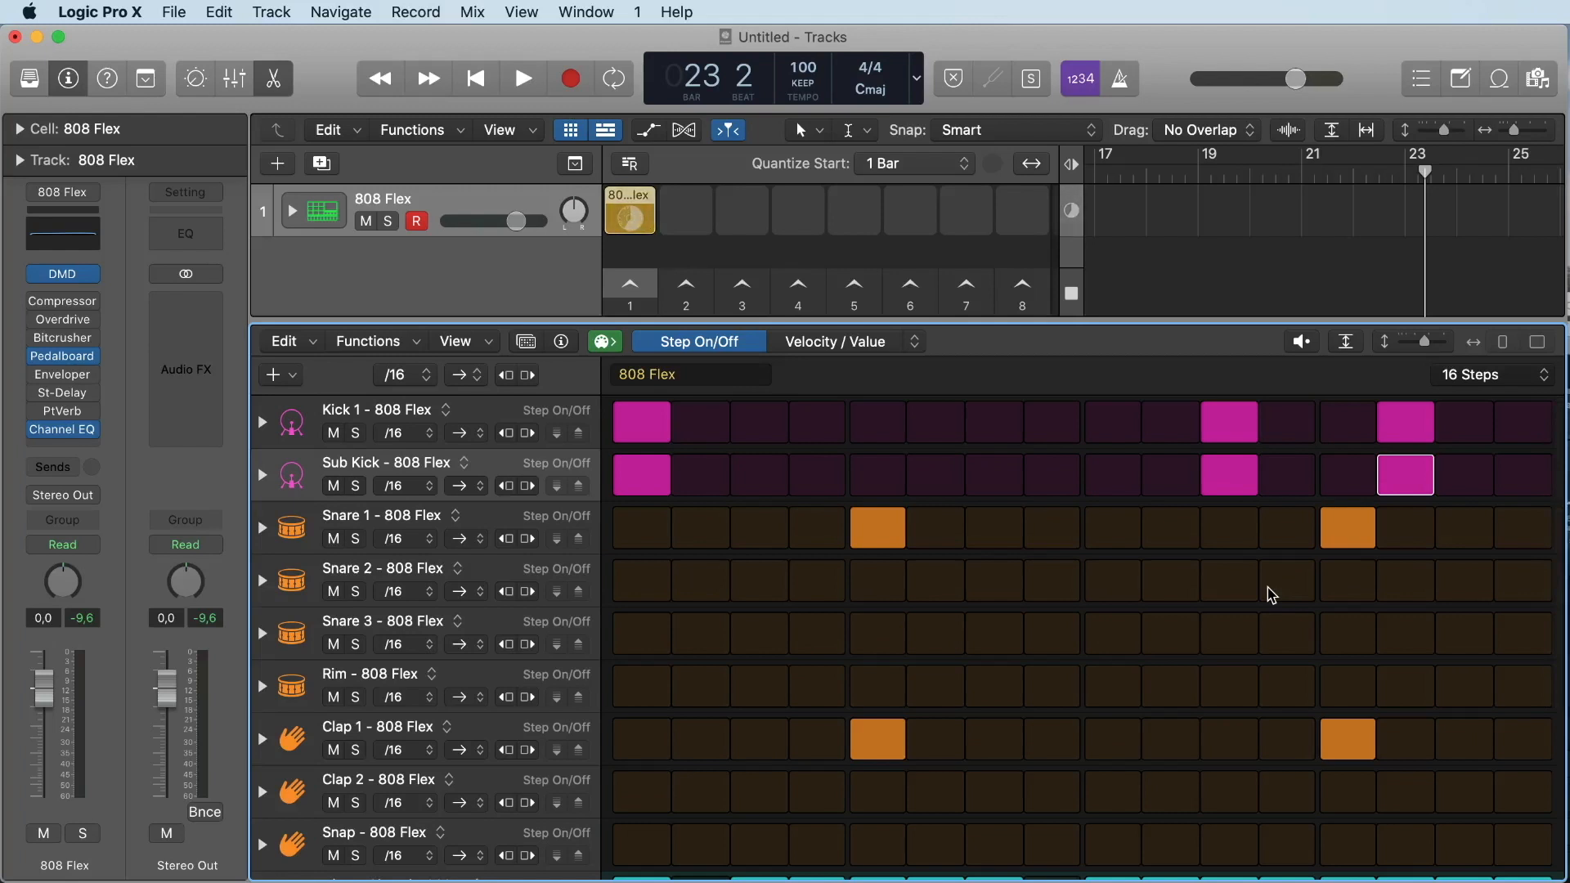
left_click(1494, 383)
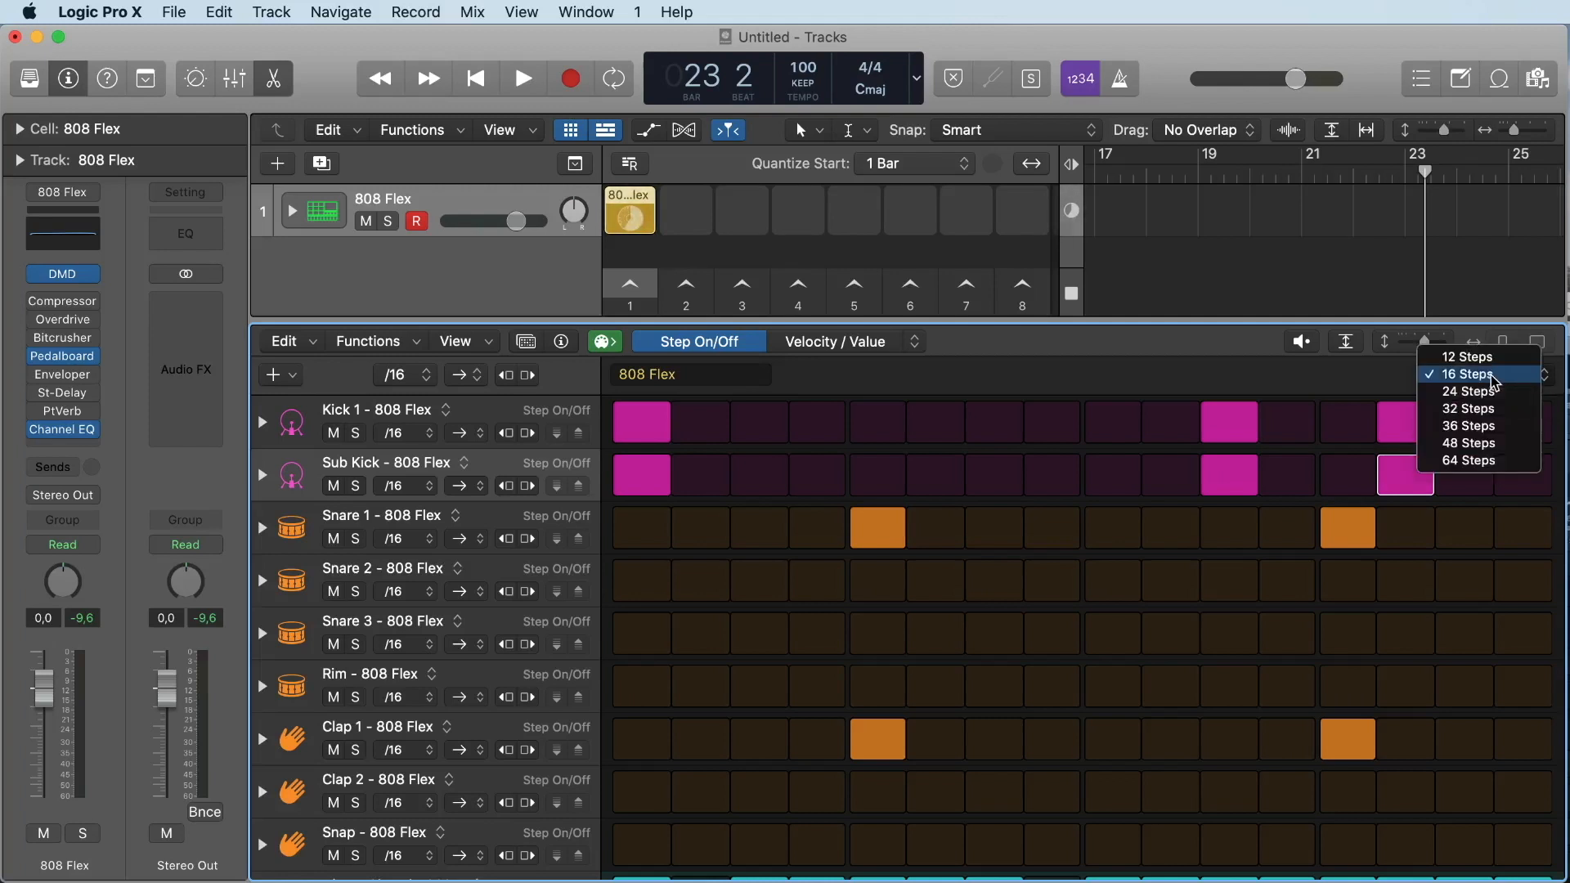
left_click(1484, 420)
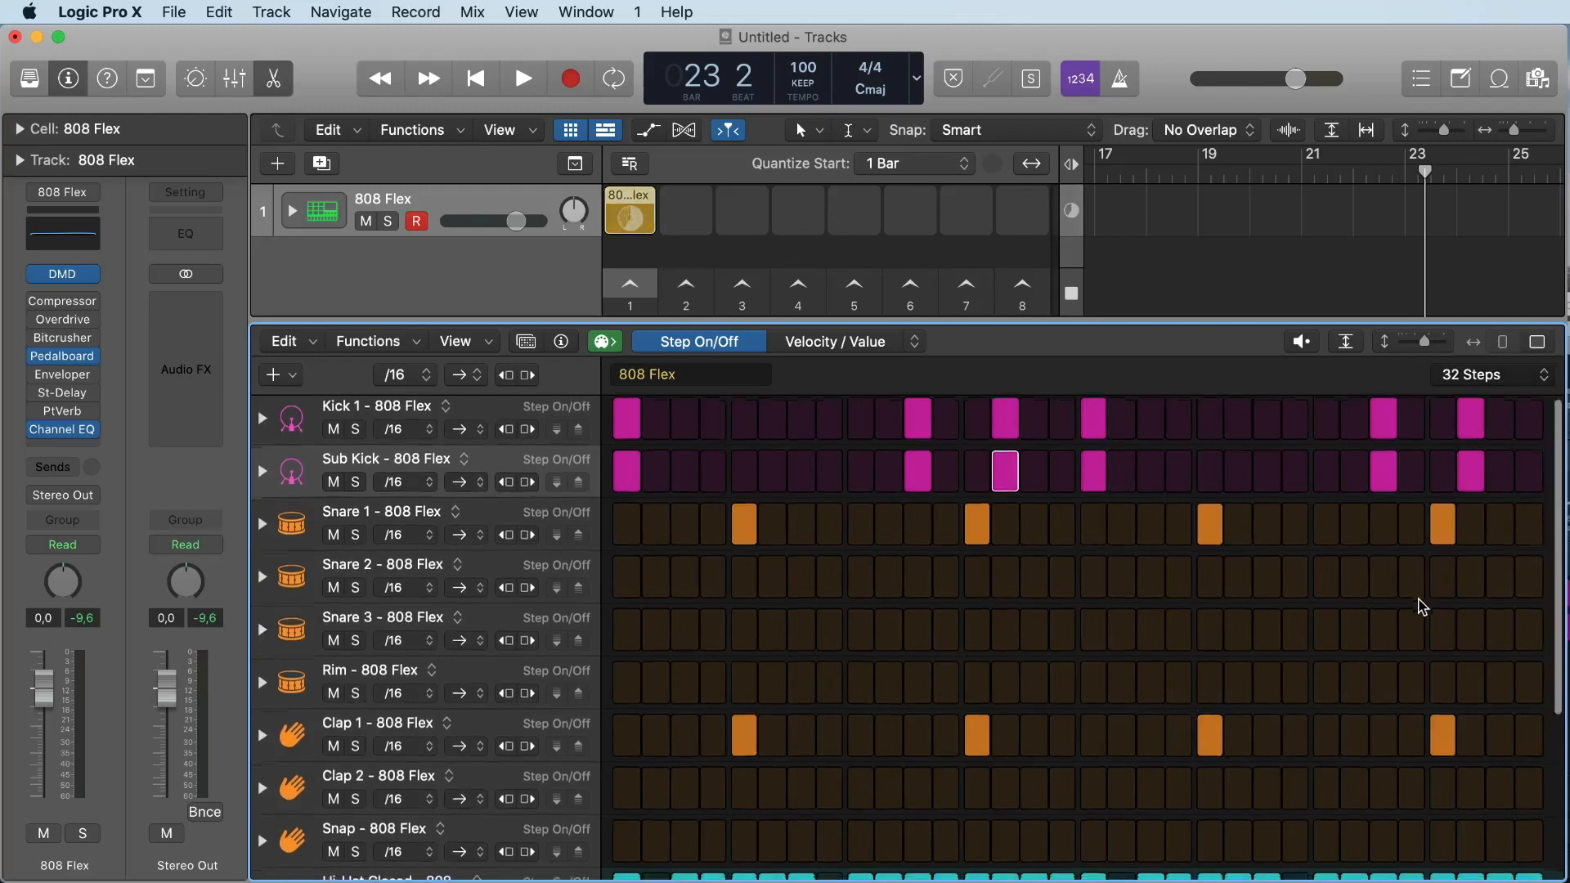
Set the note repeat of Hi-Hat Closed step 32 to 1
scroll(1420, 606, "down", 5)
scroll(1421, 607, "up", 3)
scroll(1423, 606, "up", 3)
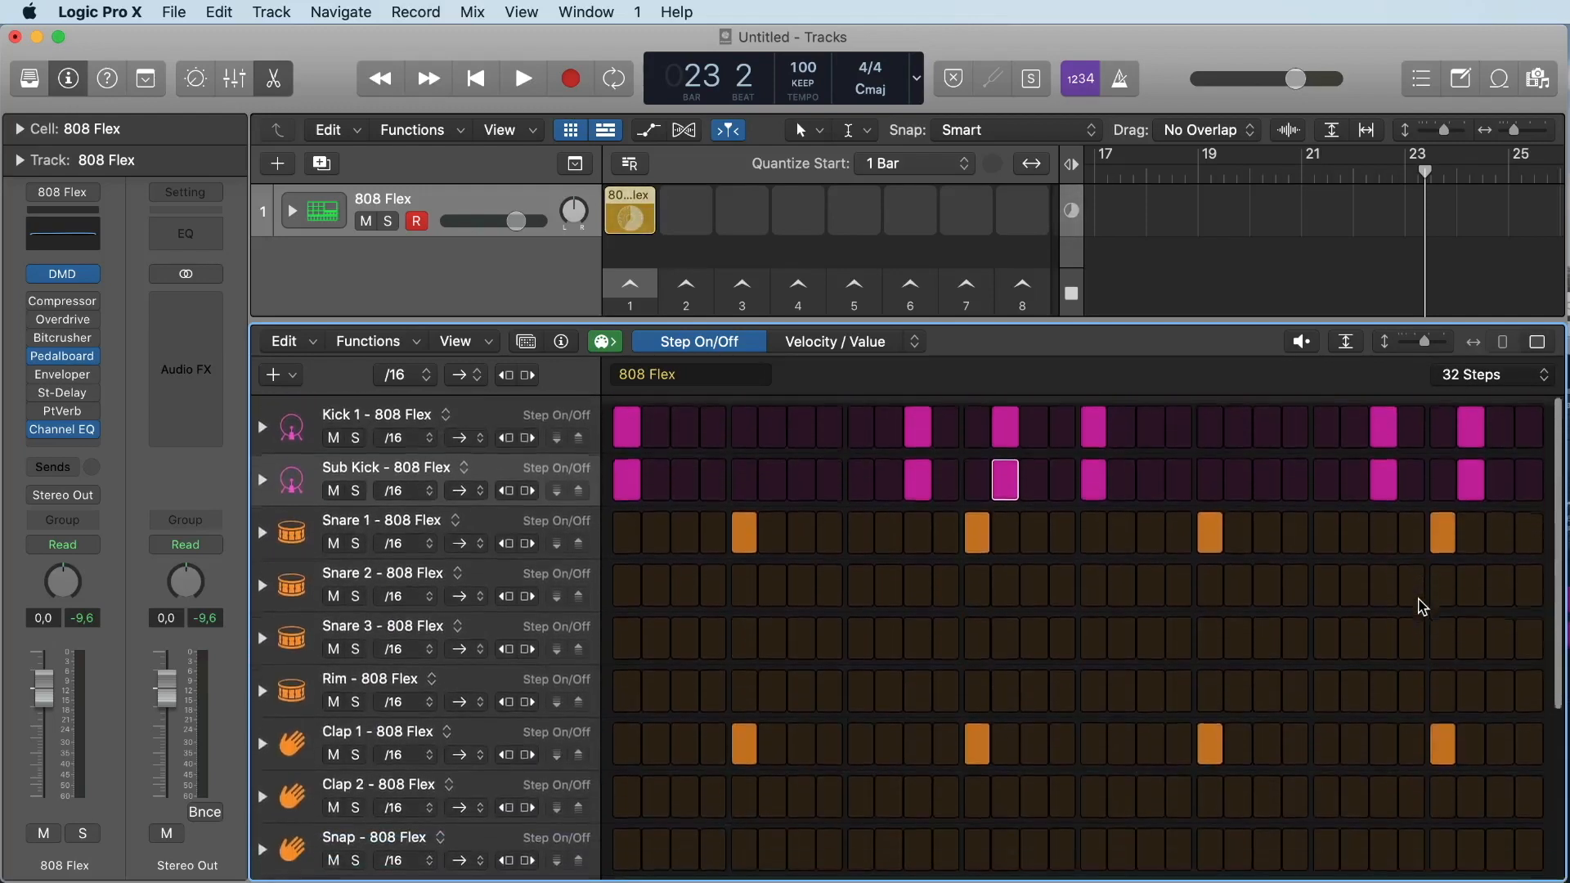
scroll(1322, 606, "down", 8)
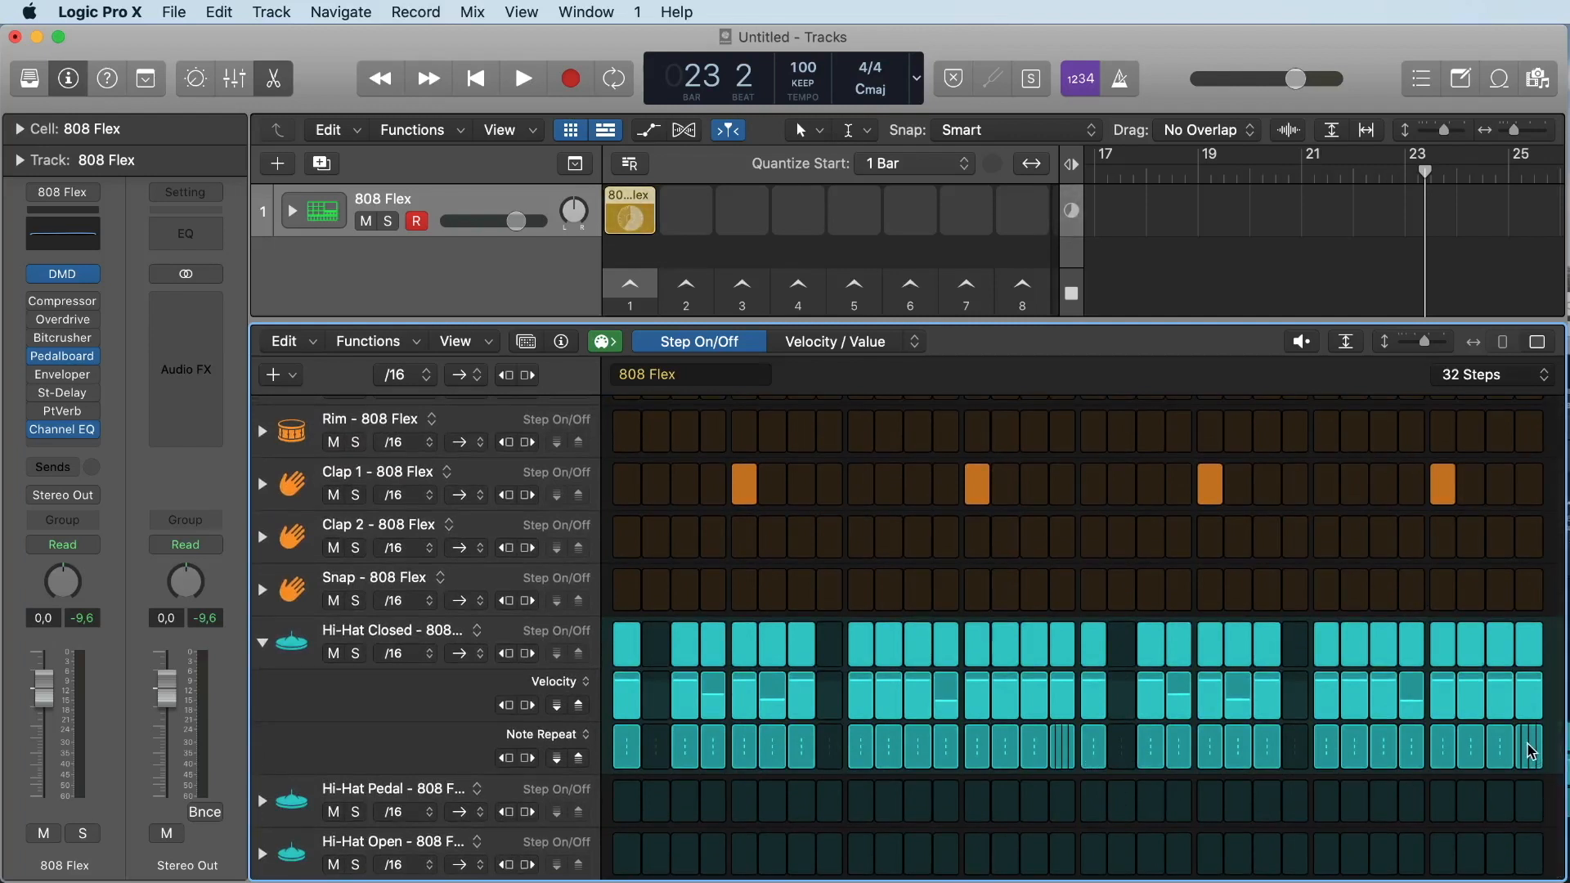
left_click(1533, 752)
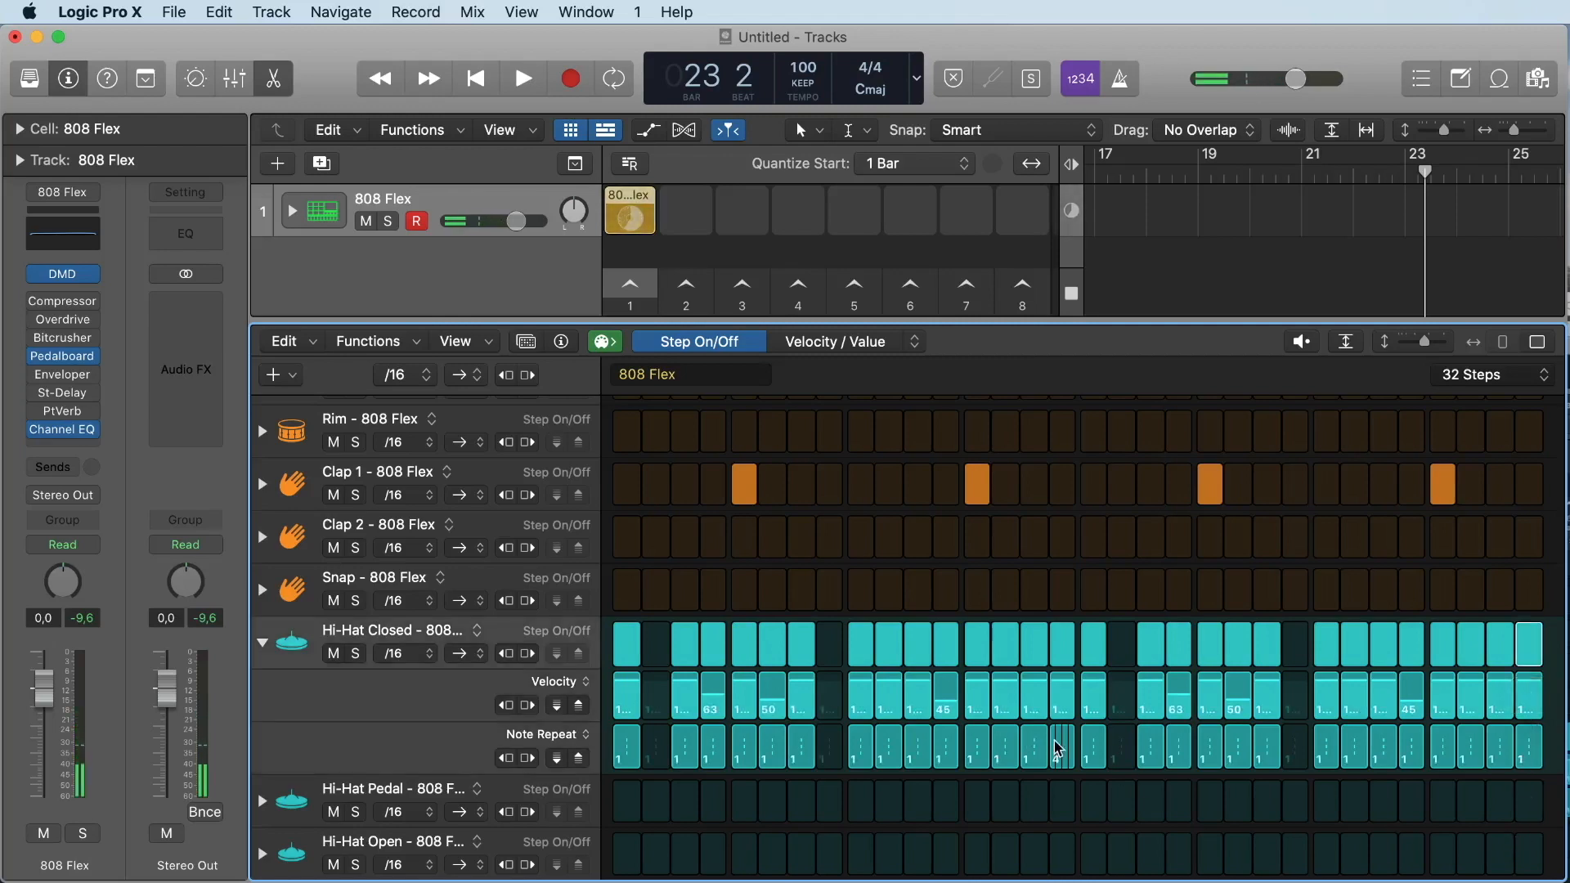
Remove step 27 from the Kick 1 and Sub Kick rows, and step 14 from the Sub Kick row only
scroll(1067, 754, "up", 5)
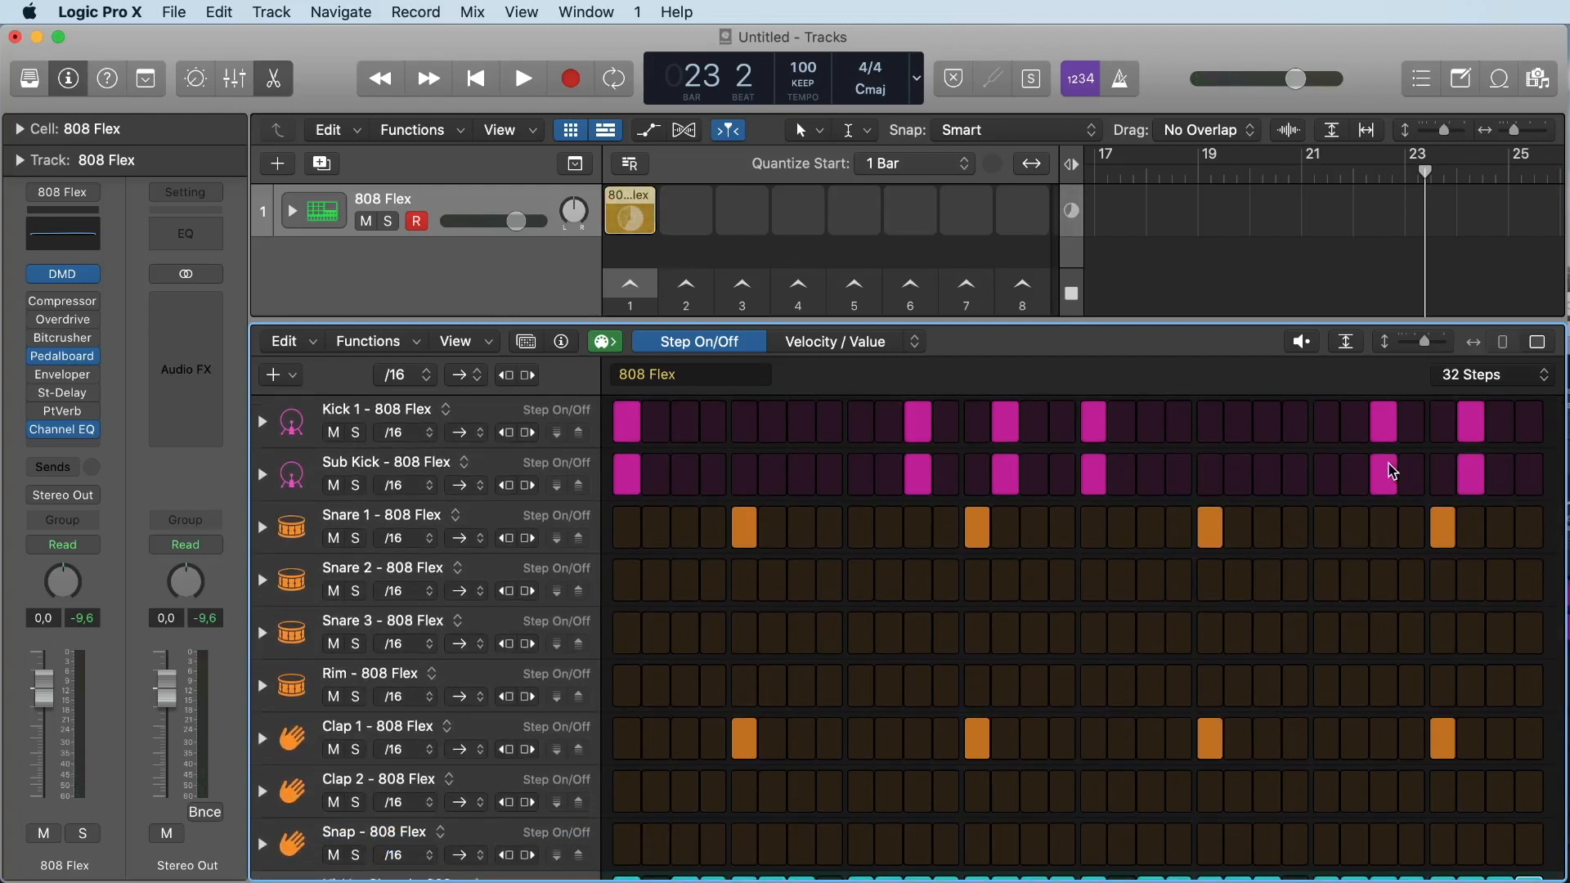
left_click(1390, 438)
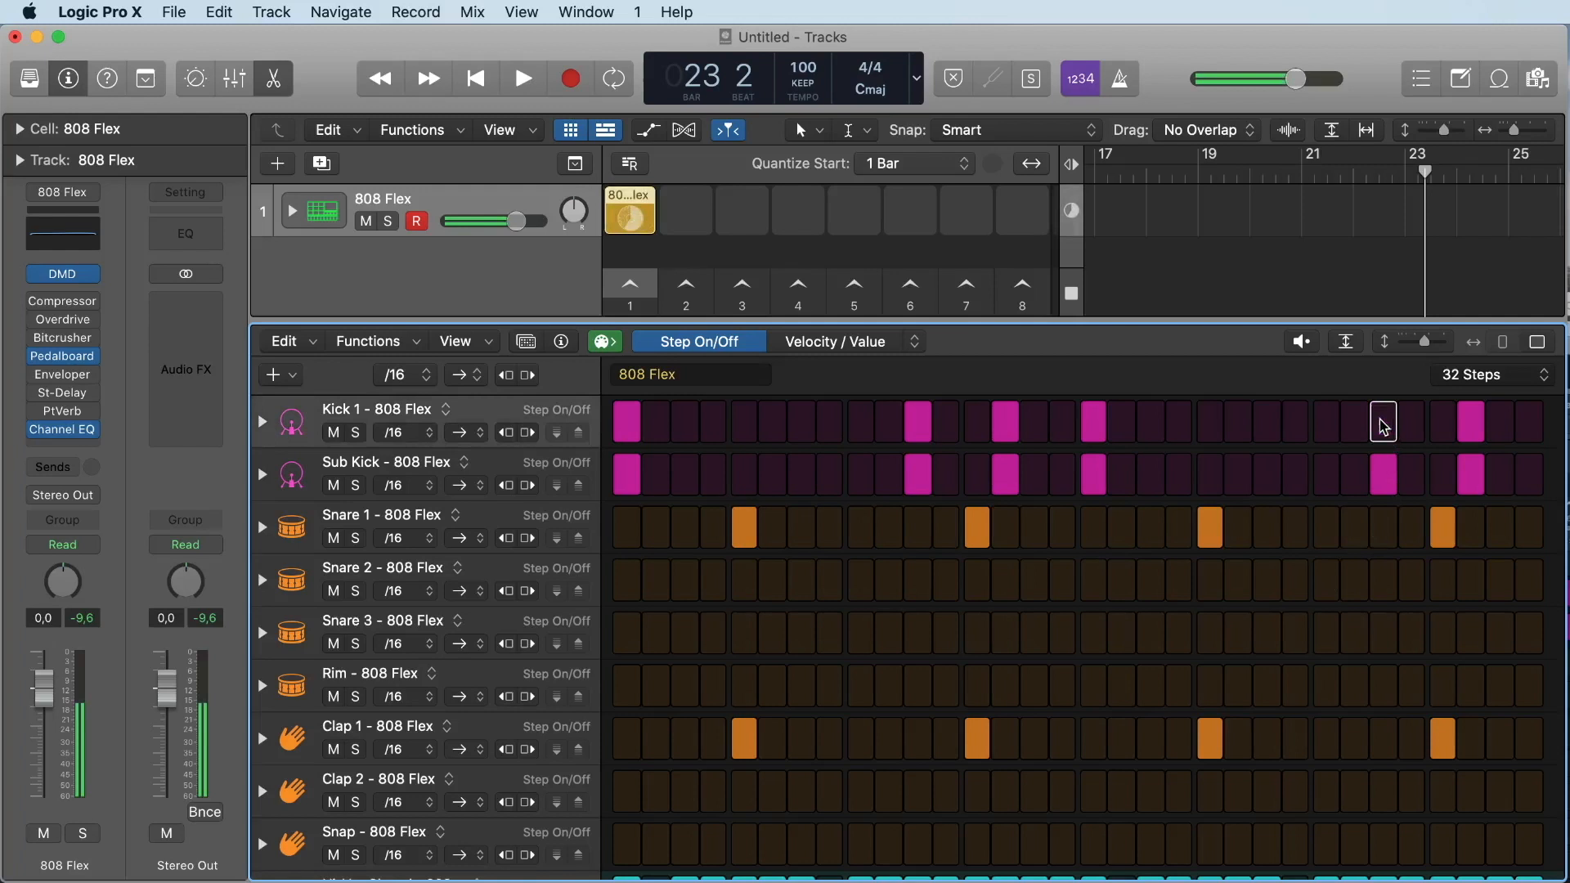
left_click(1381, 481)
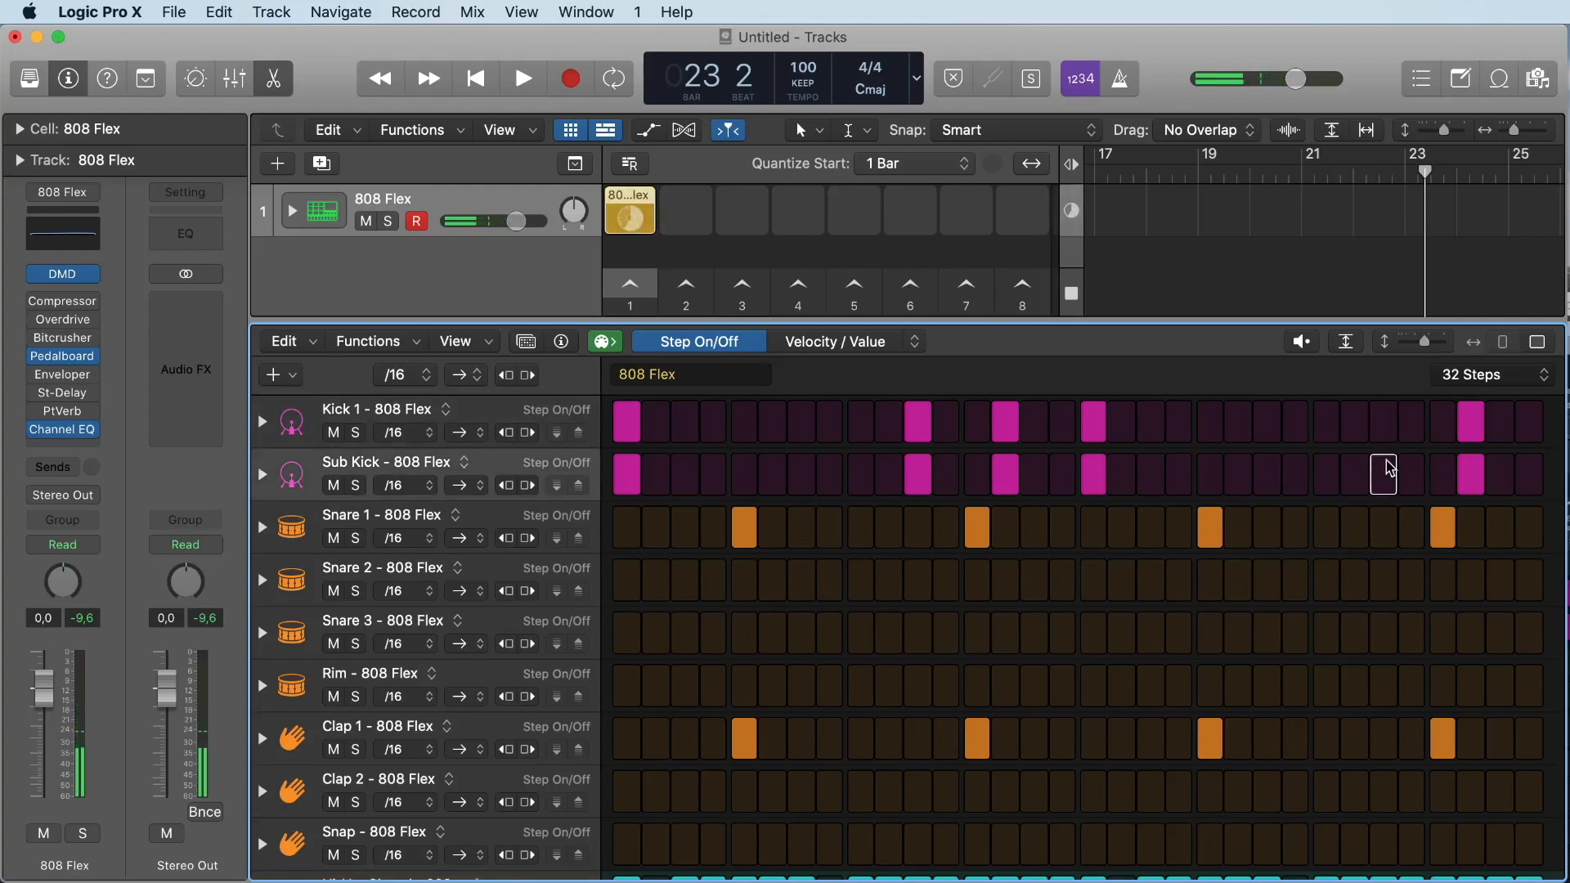
left_click(1013, 426)
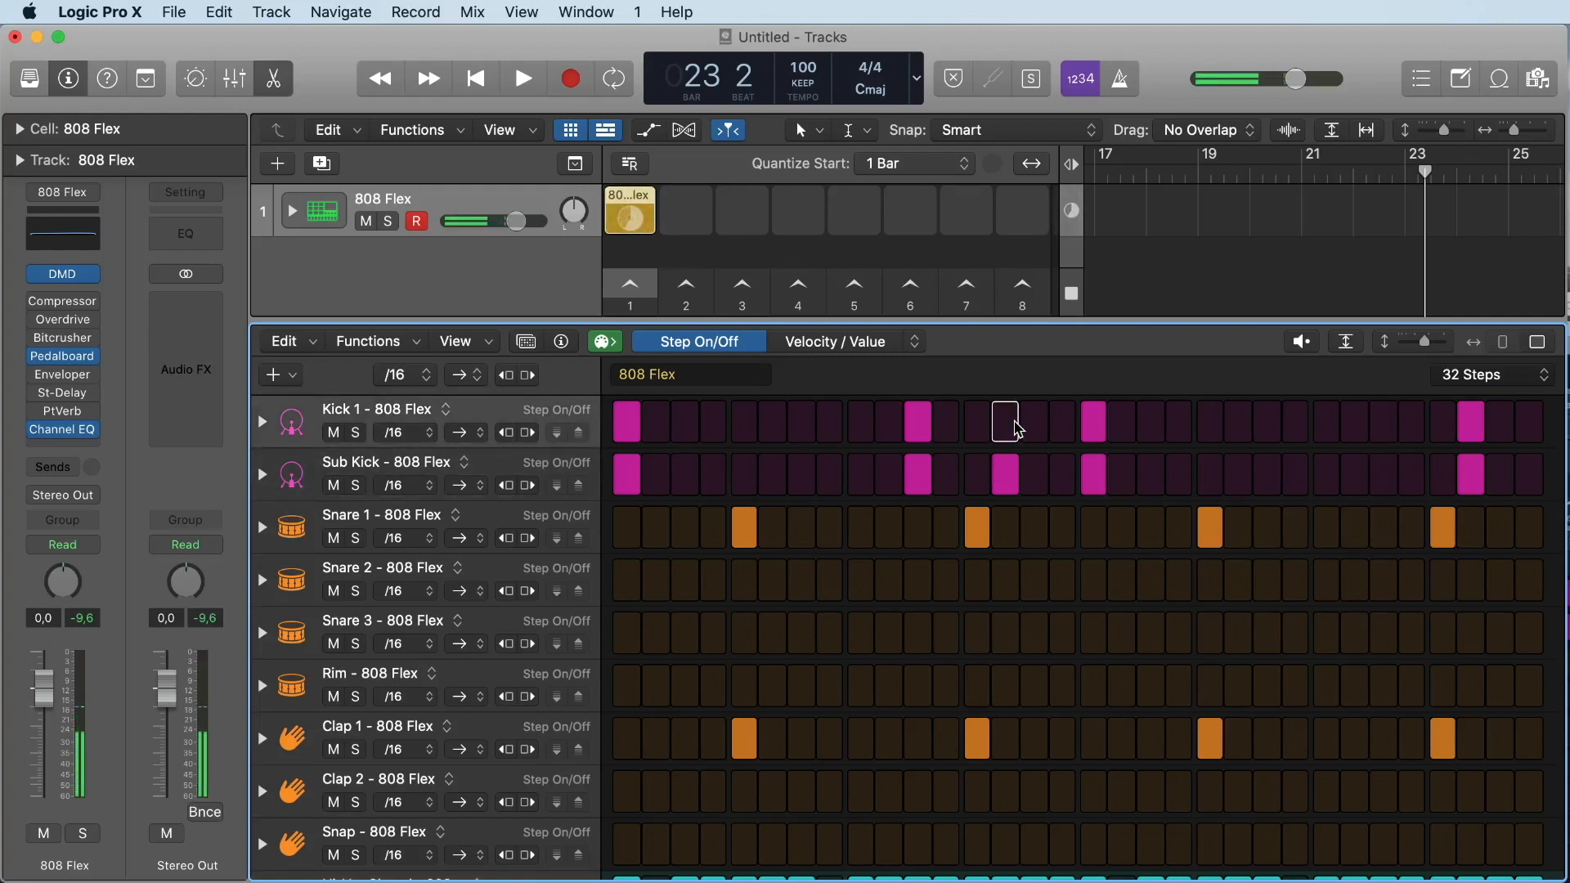
left_click(1013, 427)
left_click(1012, 481)
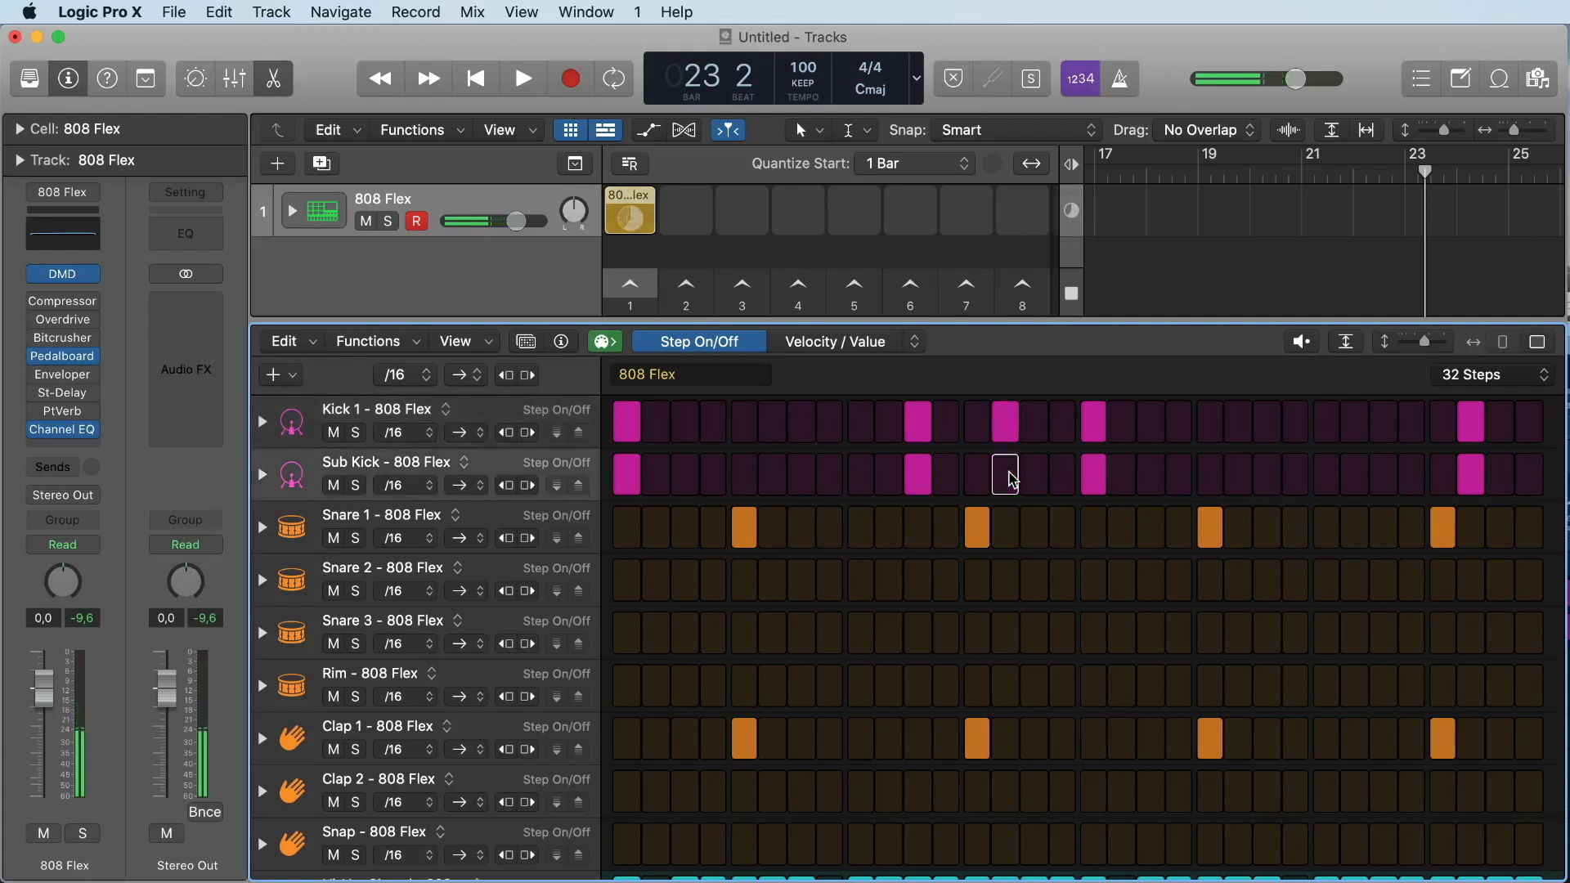
Play the 32-step drum pattern to check how its two halves vary, and stop playback
key("space")
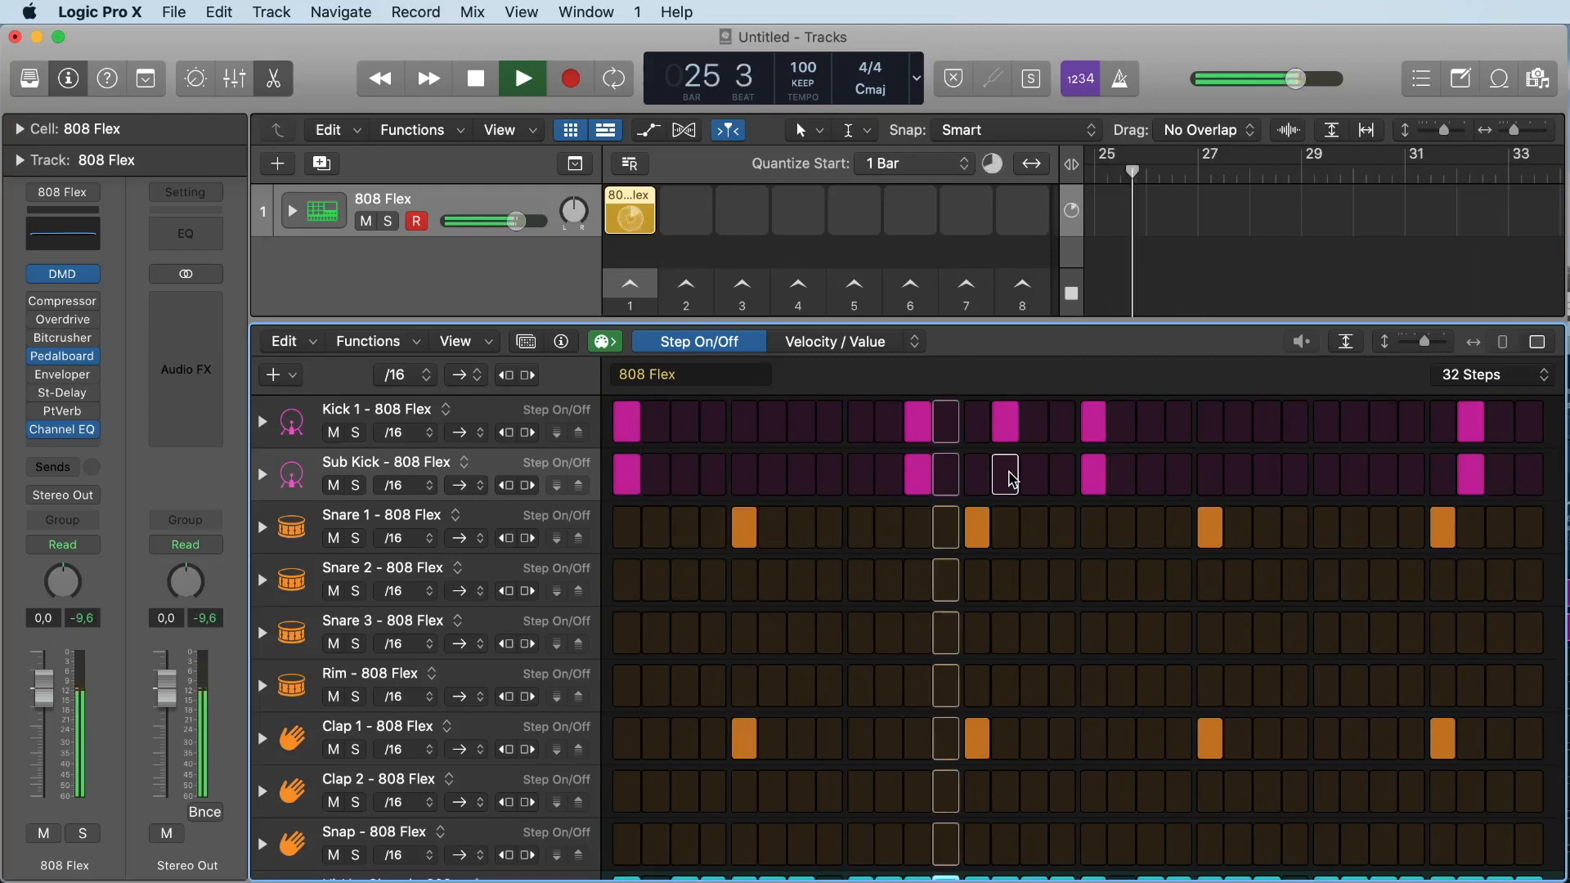
scroll(1011, 480, "down", 5)
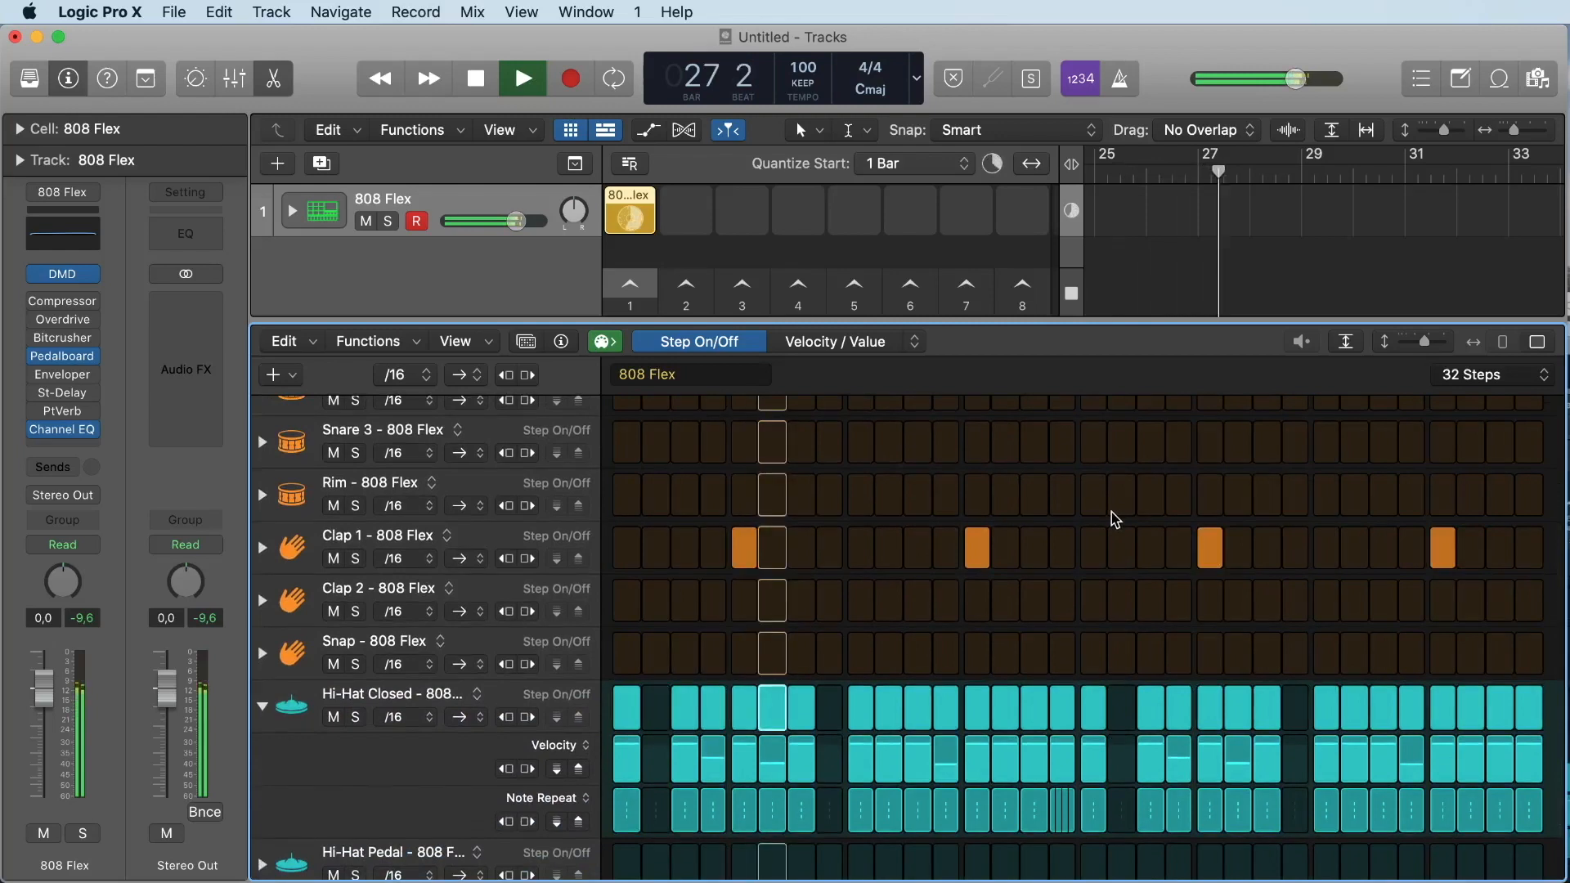
key("space")
Enlarge the tracks area and add one software instrument track with the default patch
left_click_drag(1129, 325, 1122, 548)
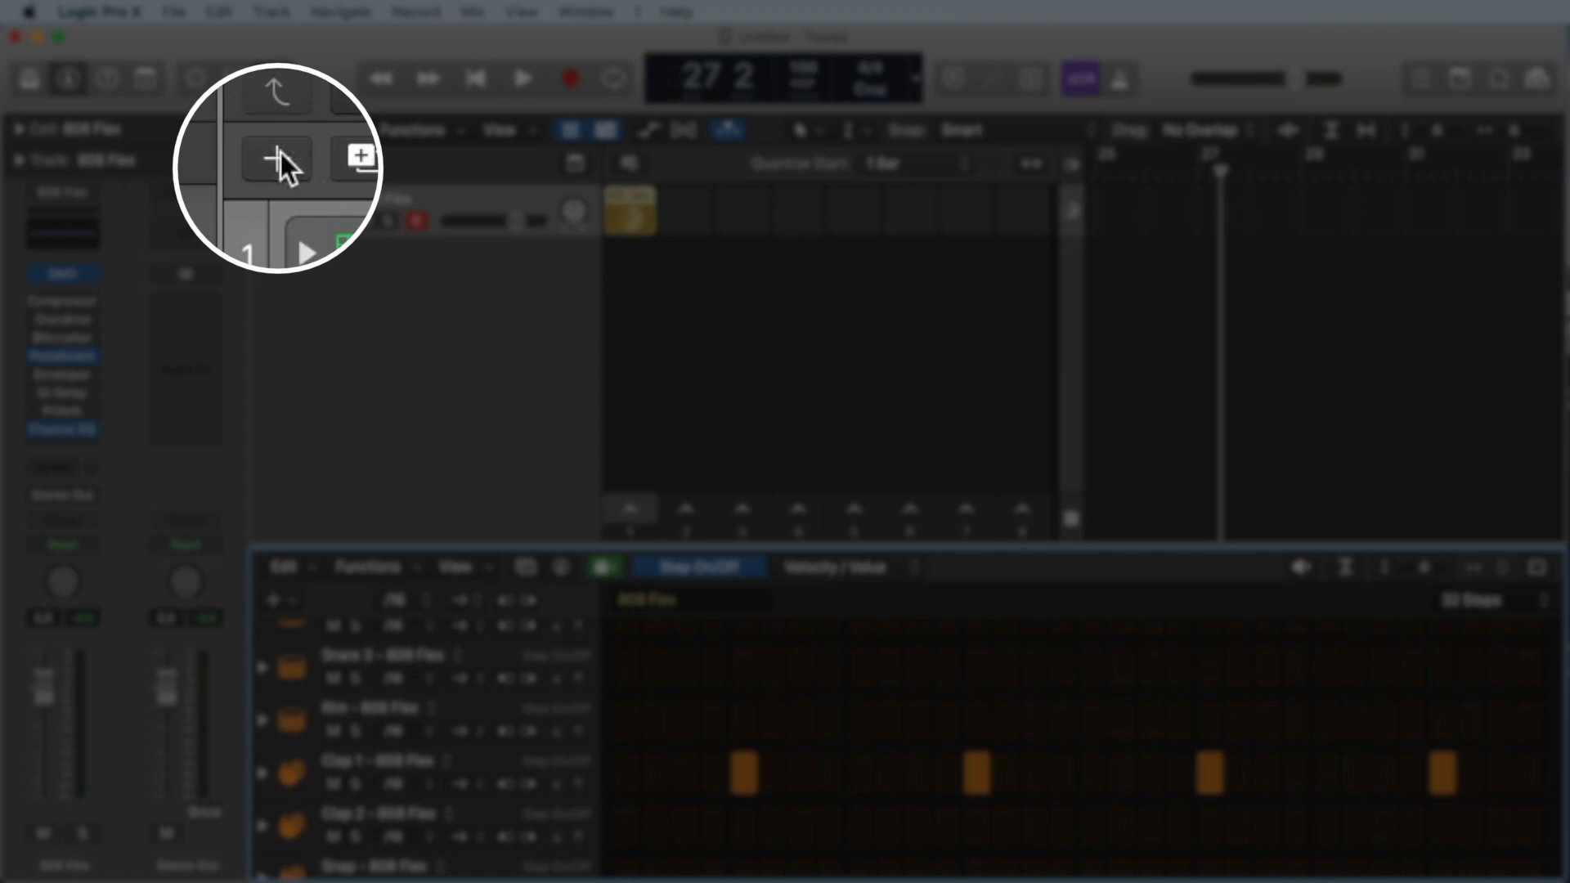
left_click(278, 162)
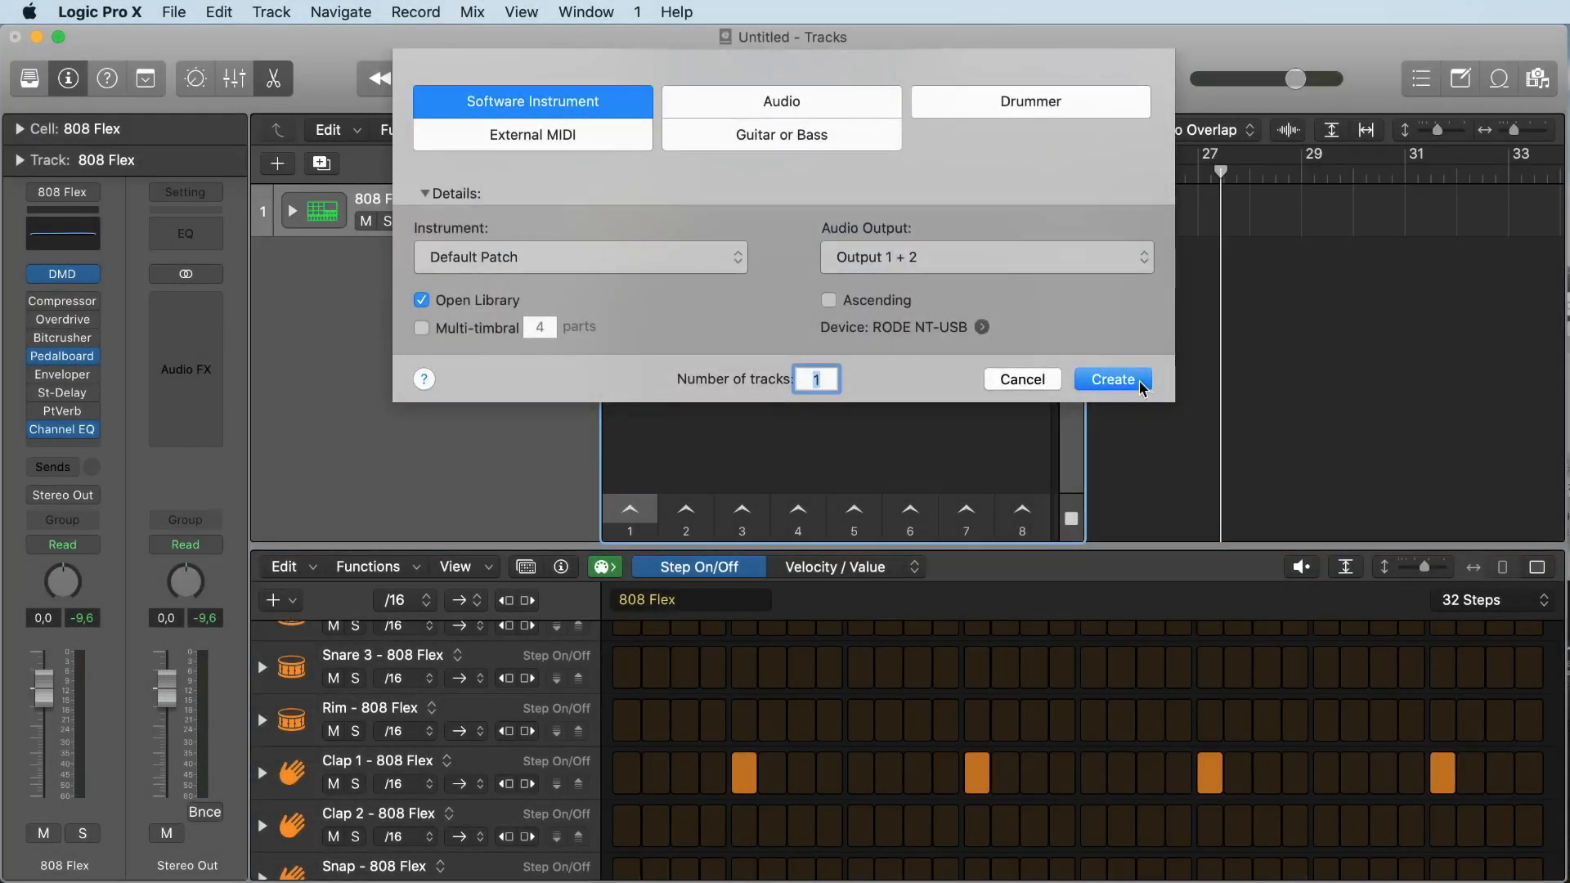
left_click(1112, 379)
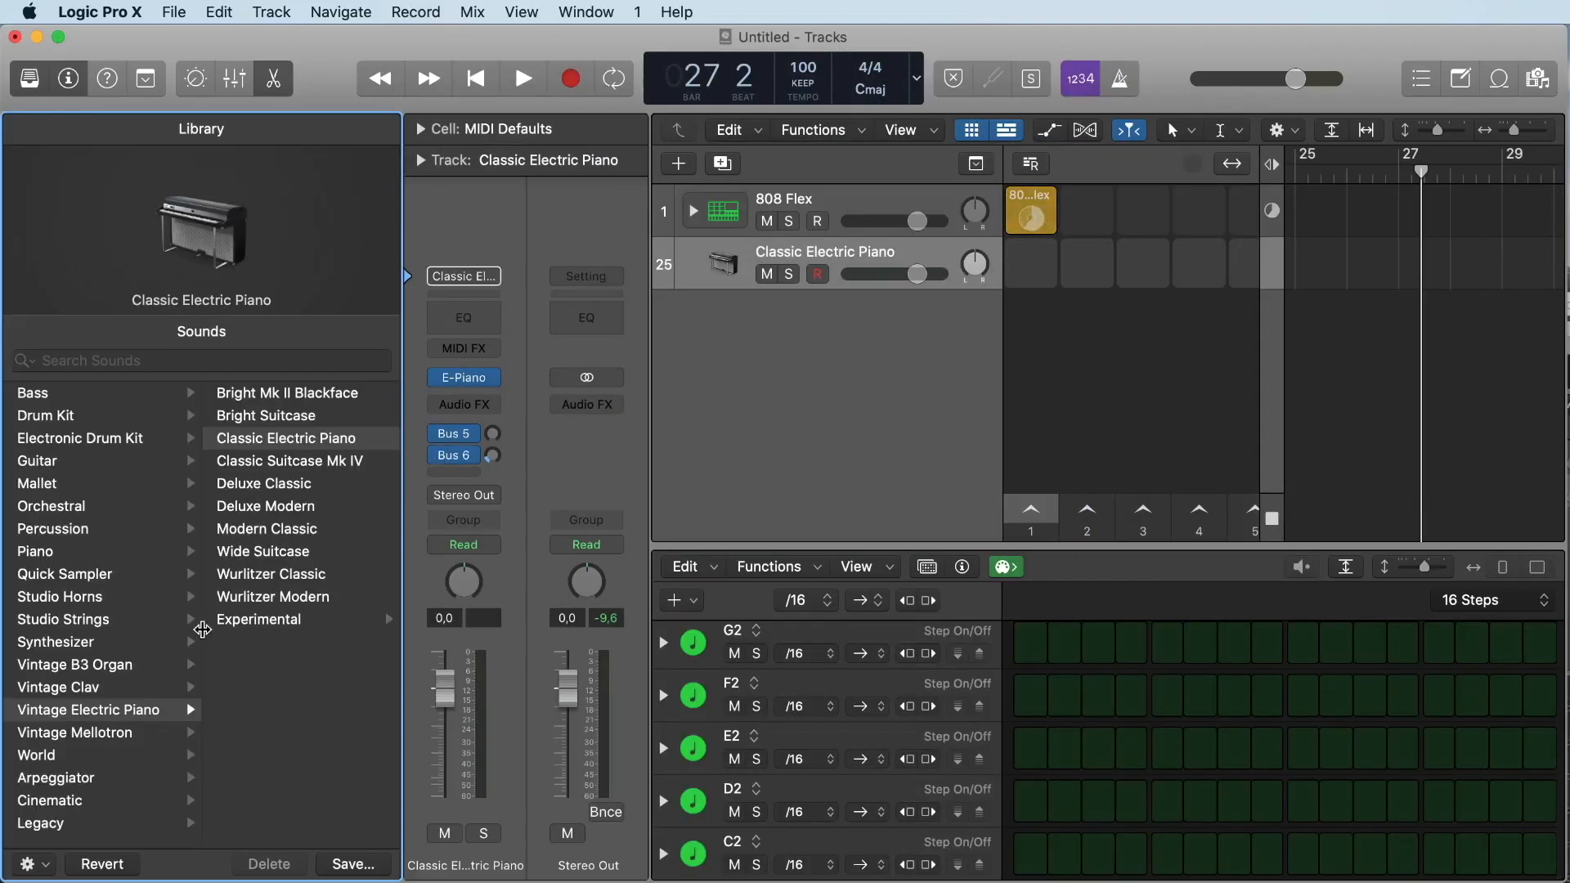
Load the House Chords patch from the Rhythmic synthesizer sounds onto the new track
left_click(76, 646)
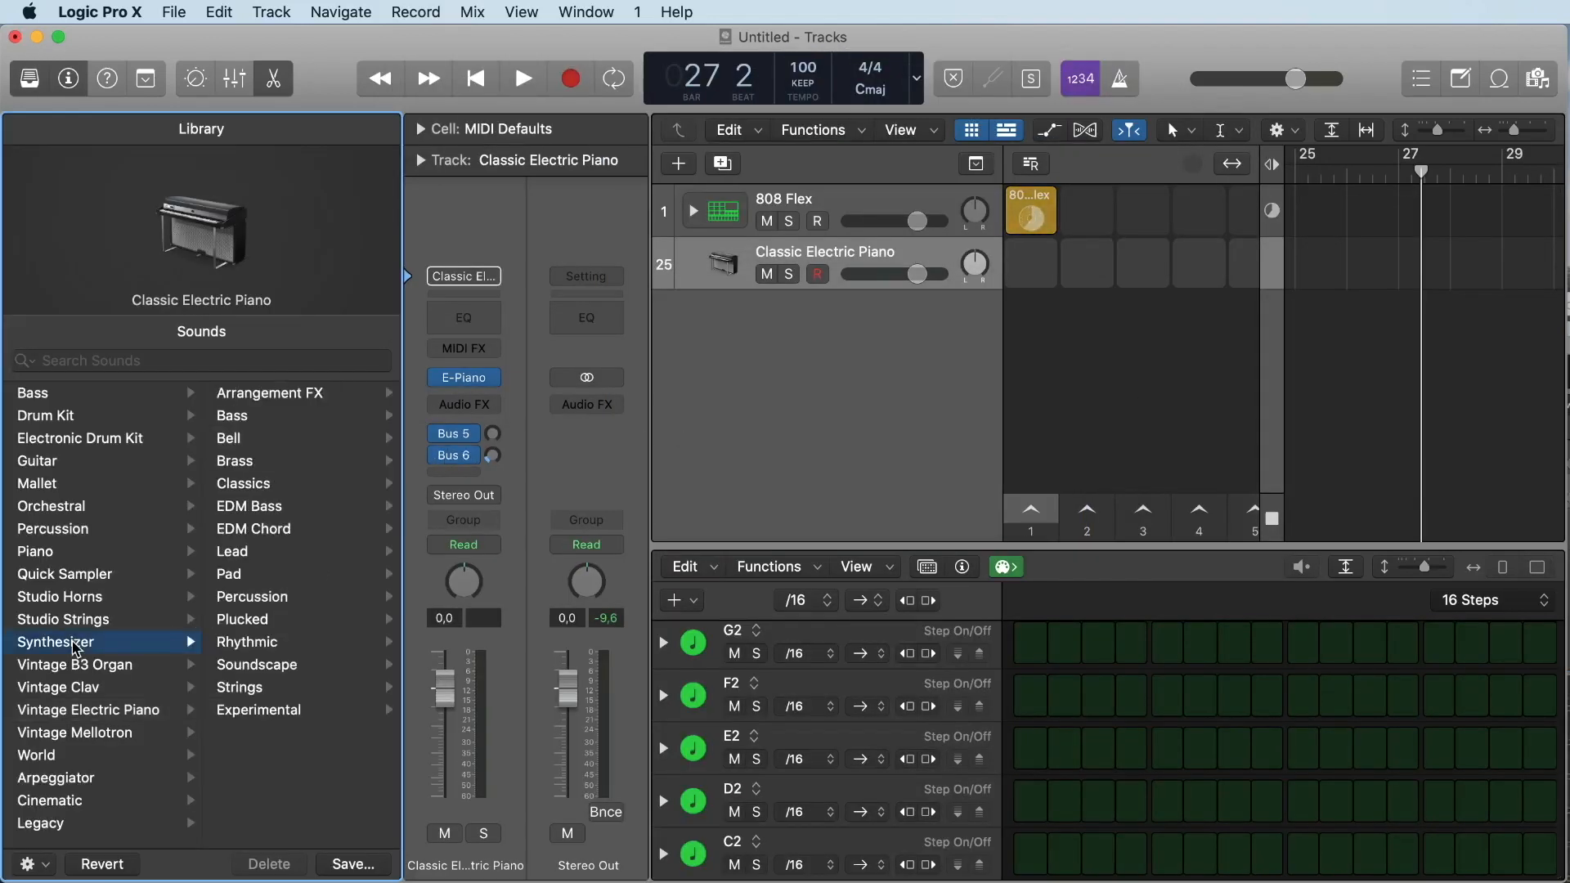
left_click(264, 645)
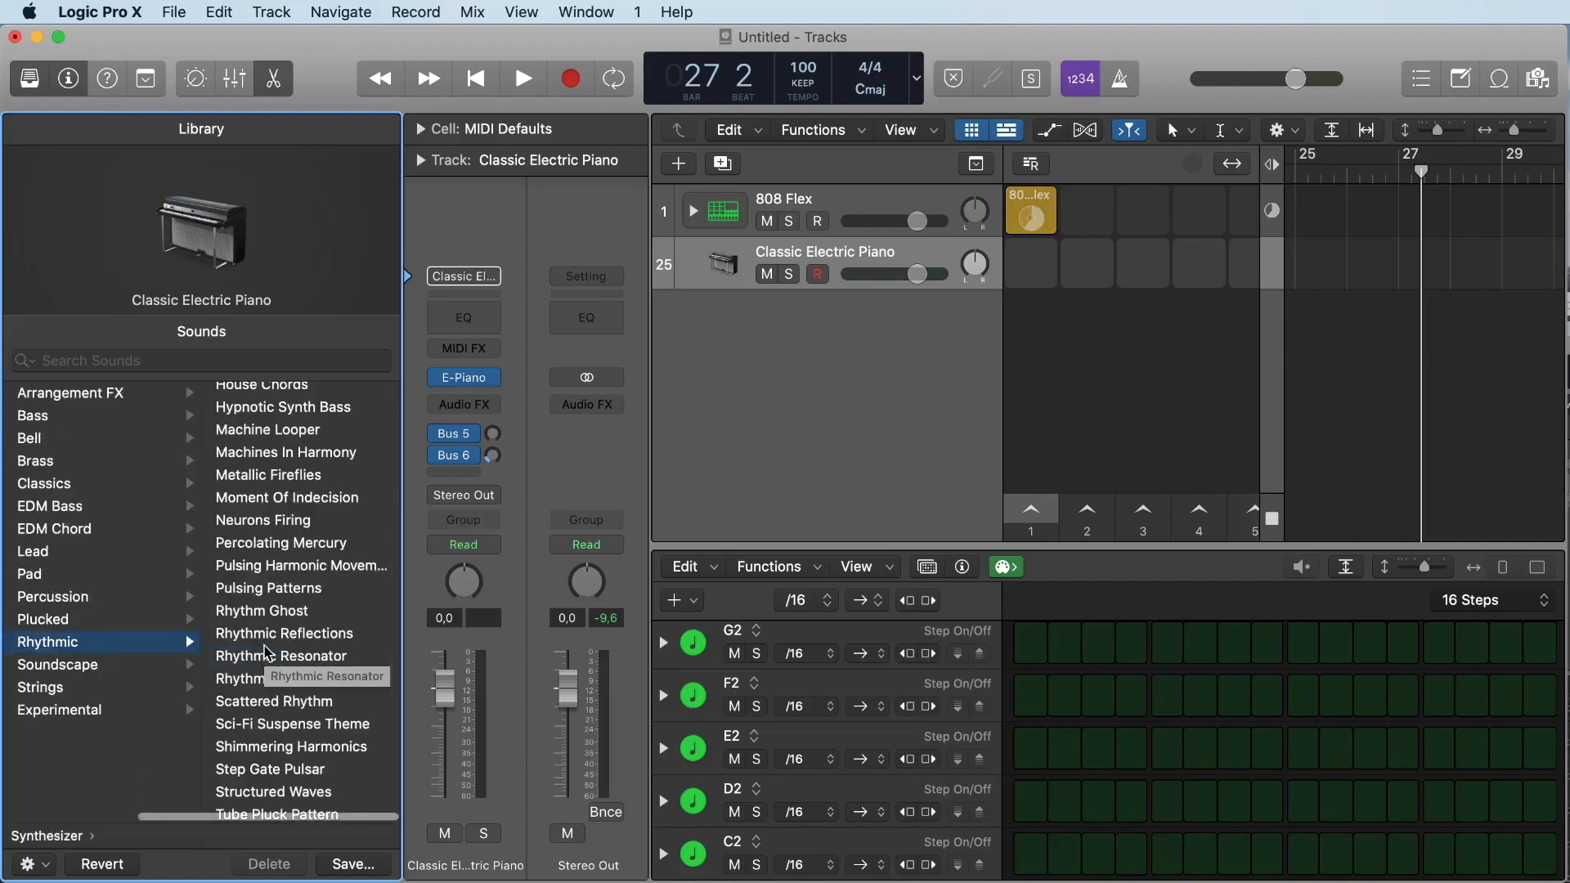
scroll(274, 638, "up", 6)
scroll(294, 610, "down", 1)
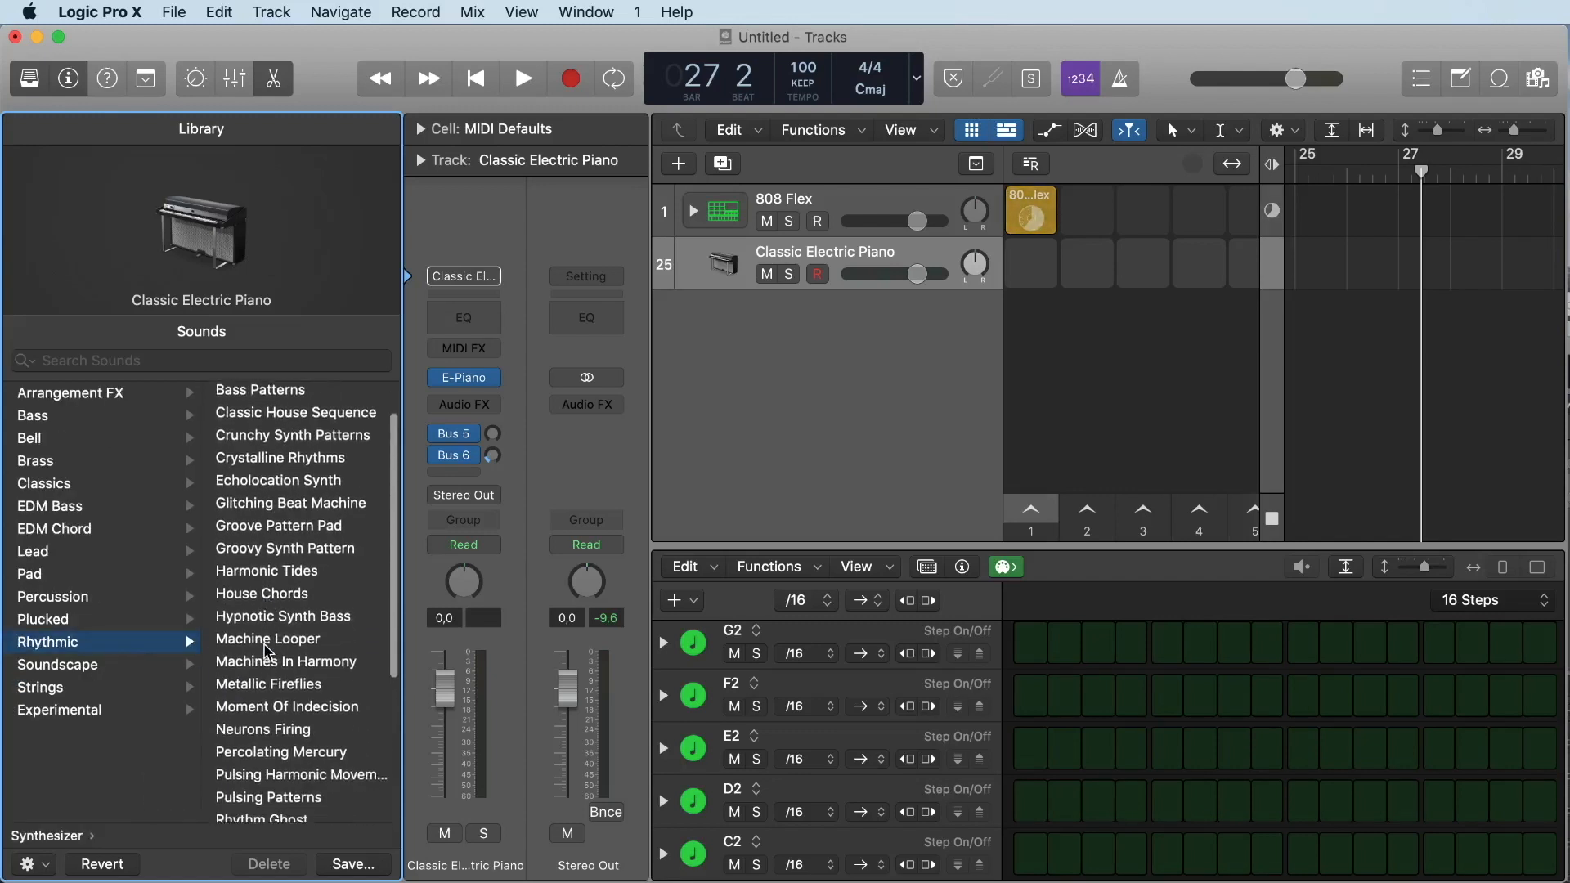
left_click(300, 603)
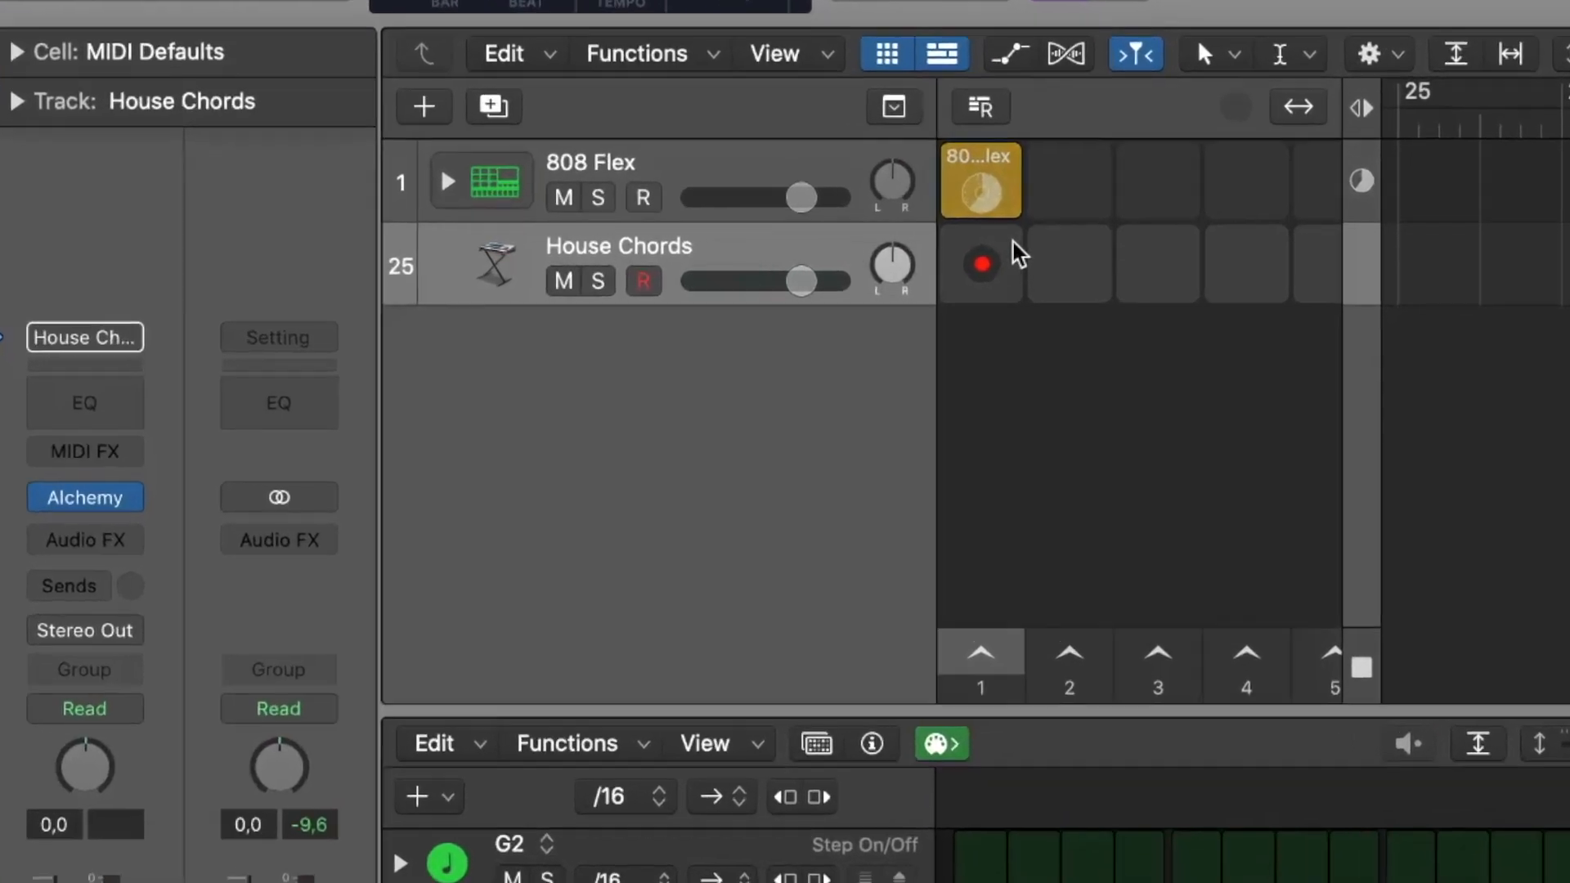
Create a MIDI cell in scene 1 of the House Chords track and enlarge its note editor
right_click(1056, 259)
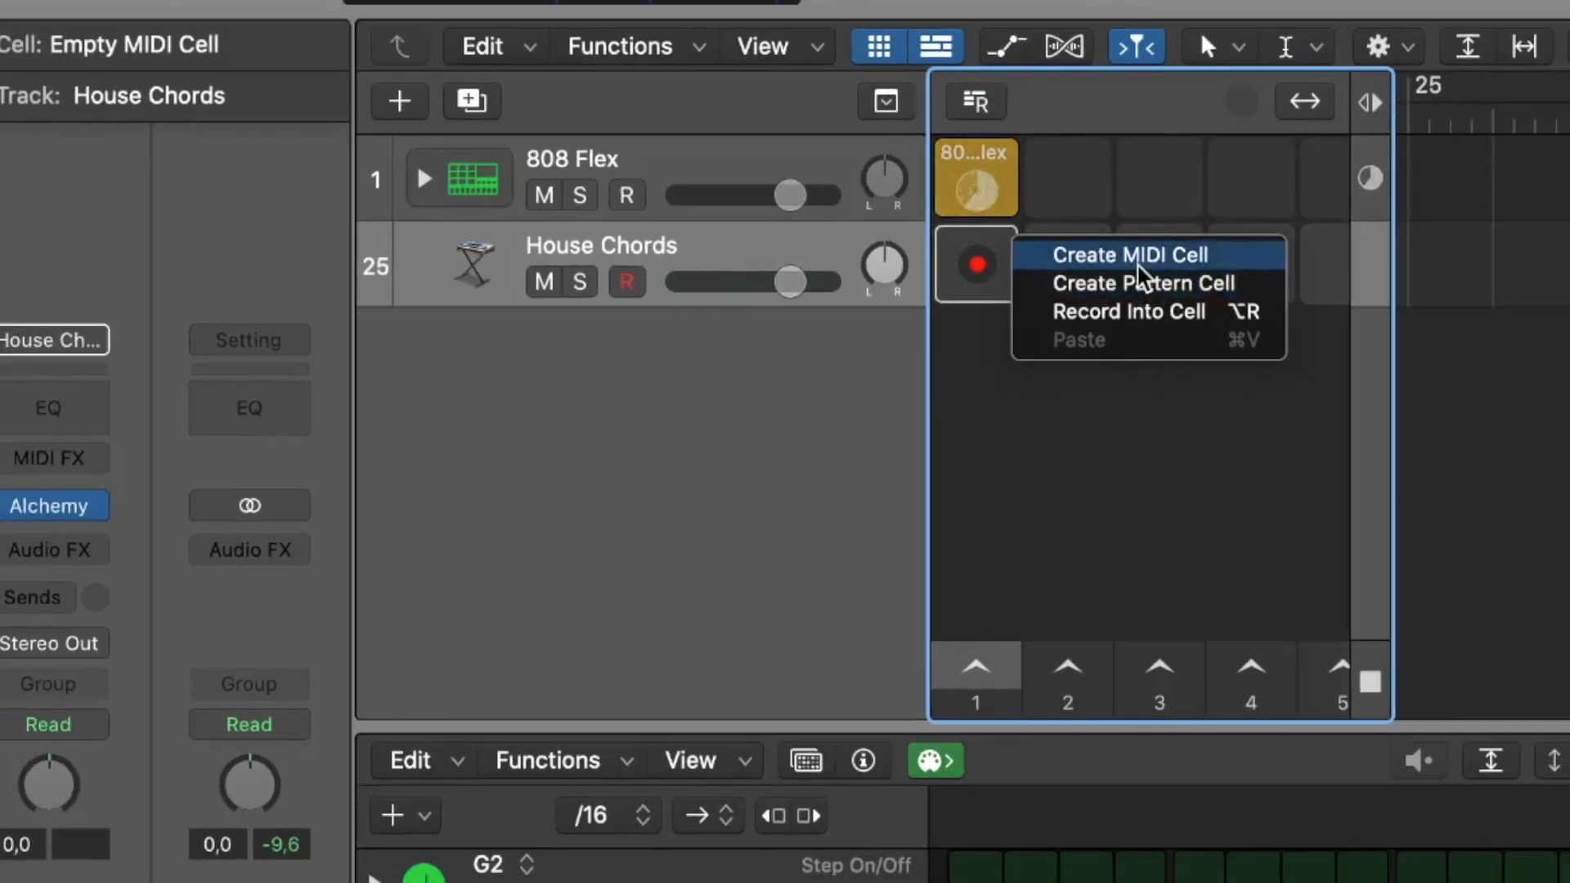
left_click(1139, 260)
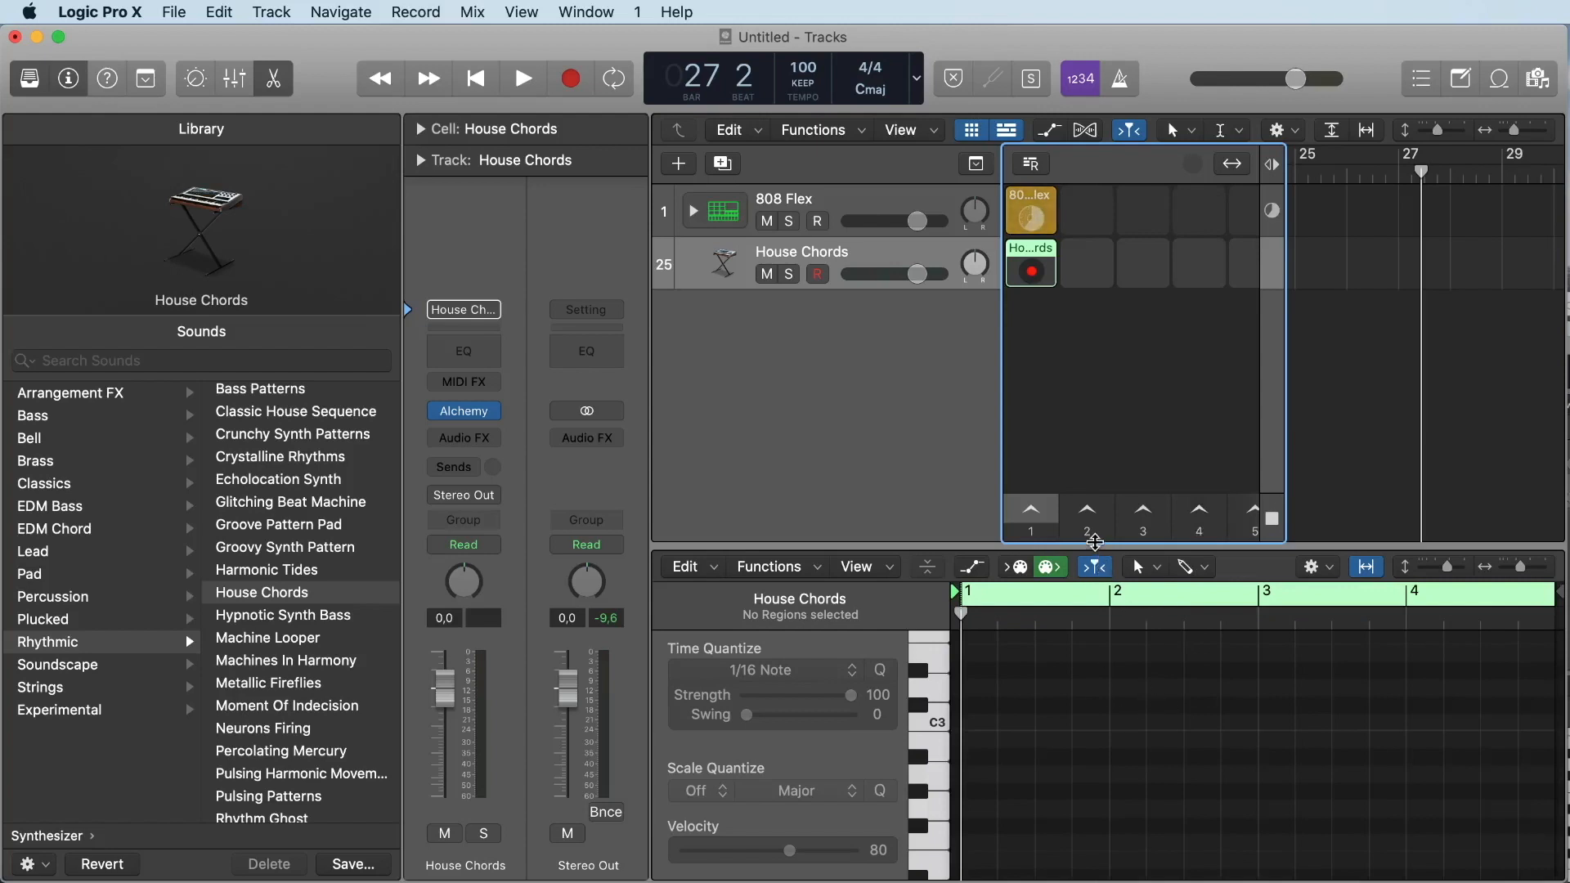
left_click_drag(1094, 542, 1102, 331)
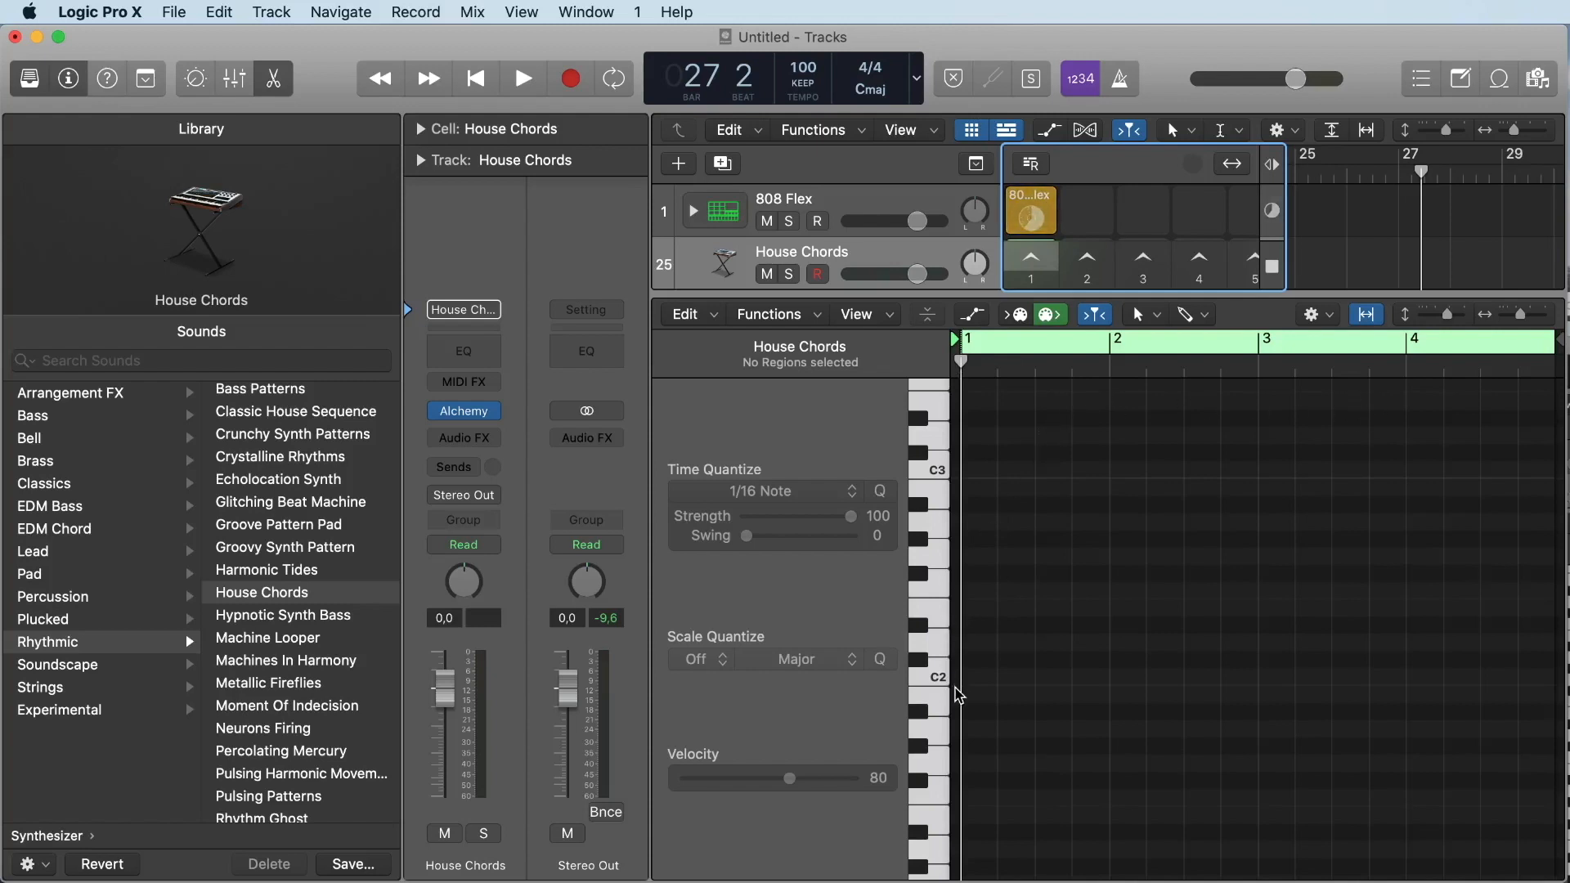
Examine the octave range of the empty House Chords cell in the Piano Roll, ending around C2 to C3
scroll(943, 687, "up", 5)
scroll(943, 687, "down", 5)
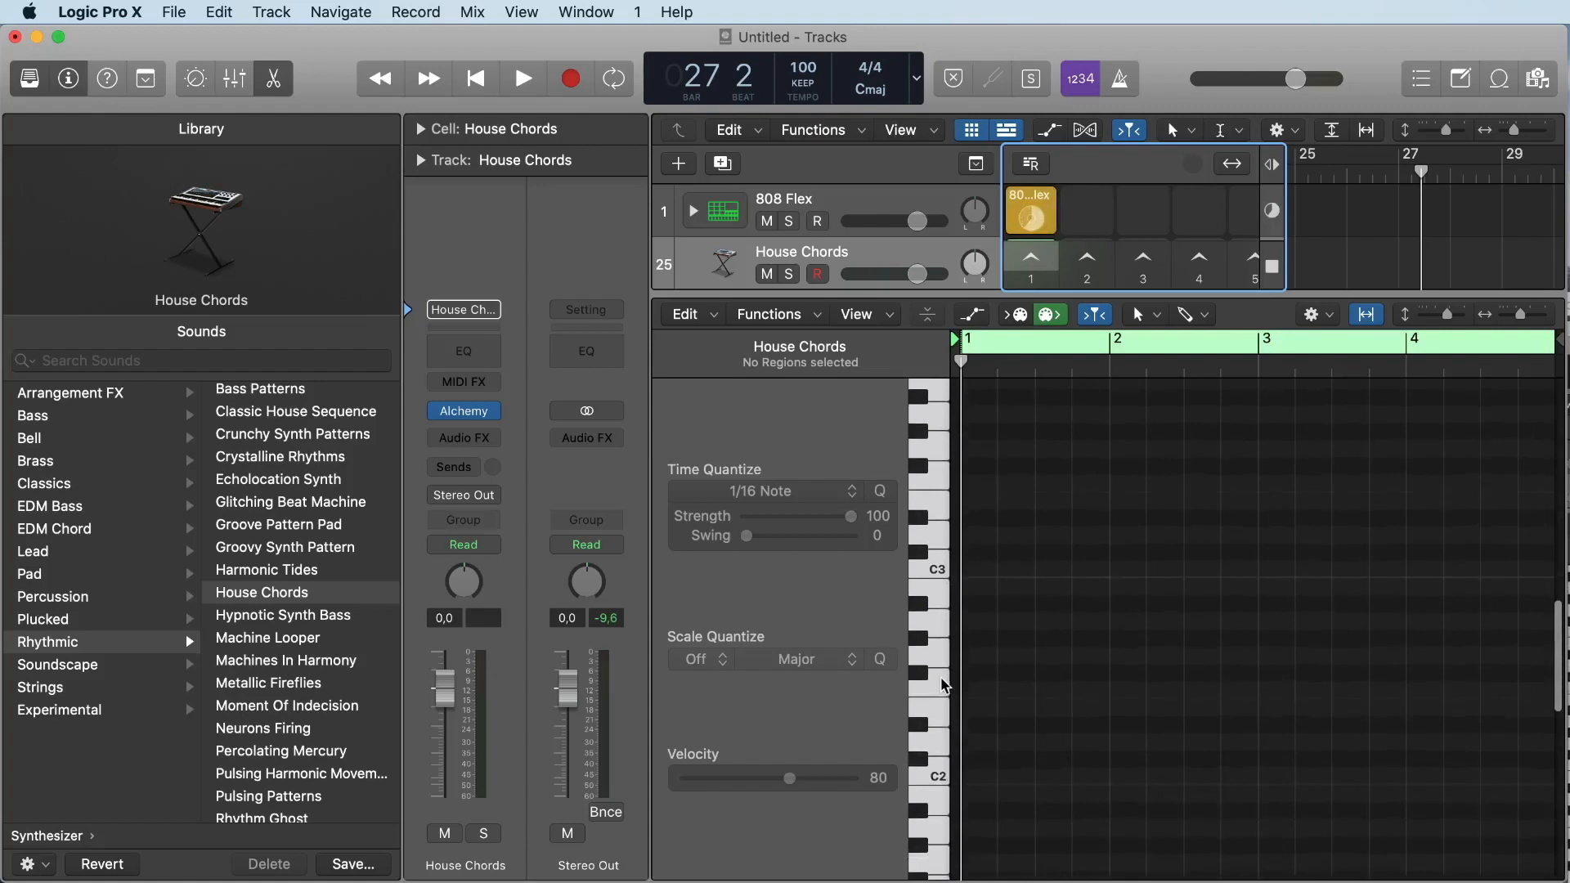
scroll(943, 687, "down", 6)
scroll(958, 810, "up", 10)
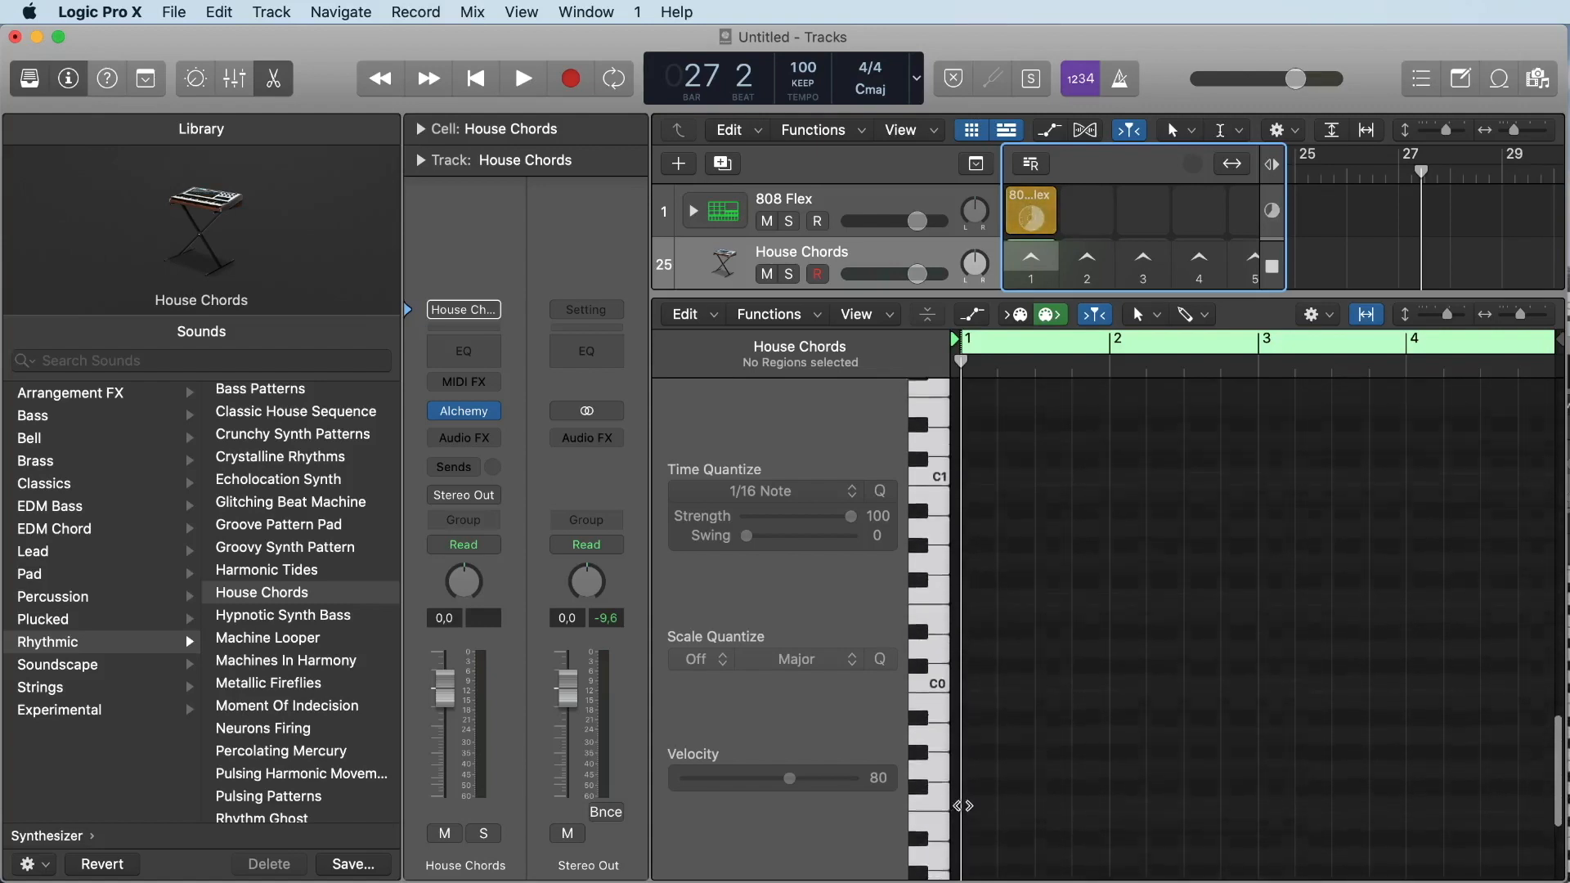
scroll(953, 473, "down", 2)
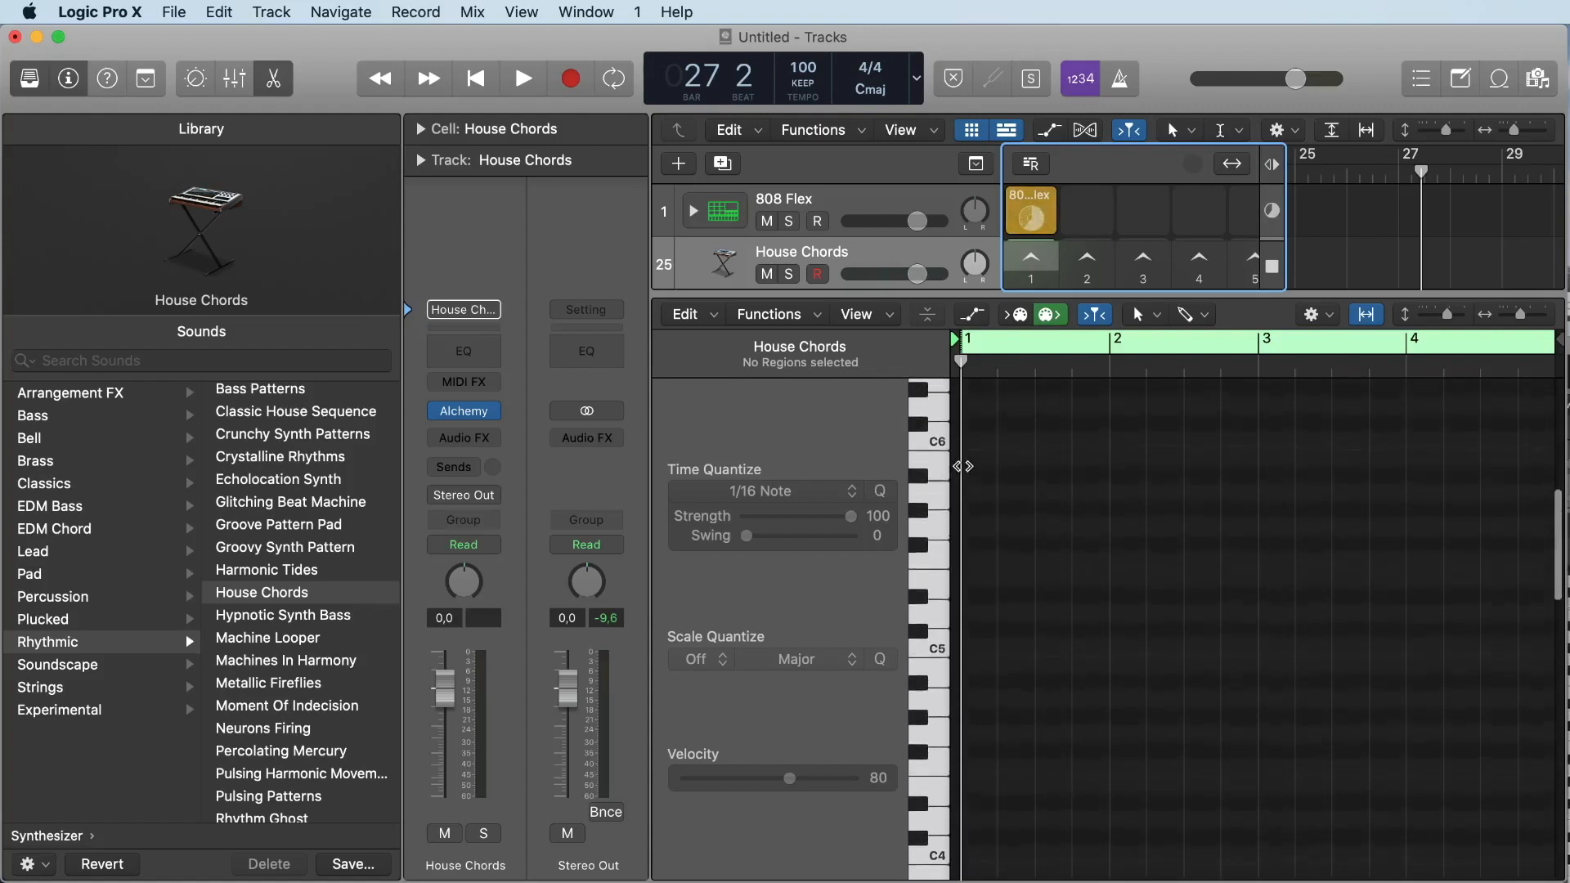
scroll(944, 479, "down", 3)
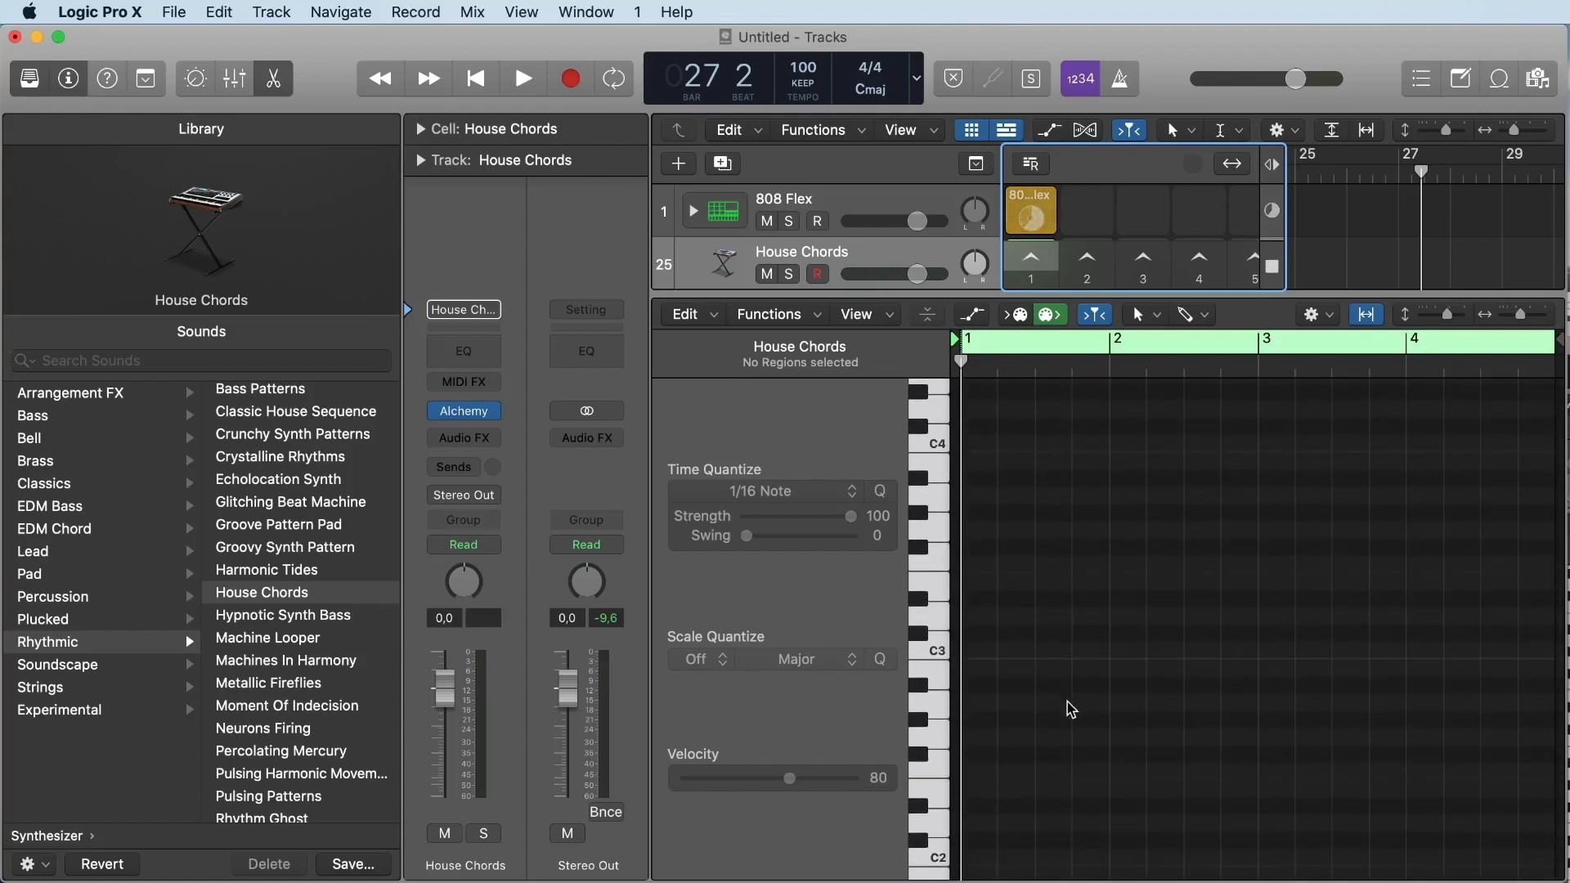
scroll(1072, 709, "down", 2)
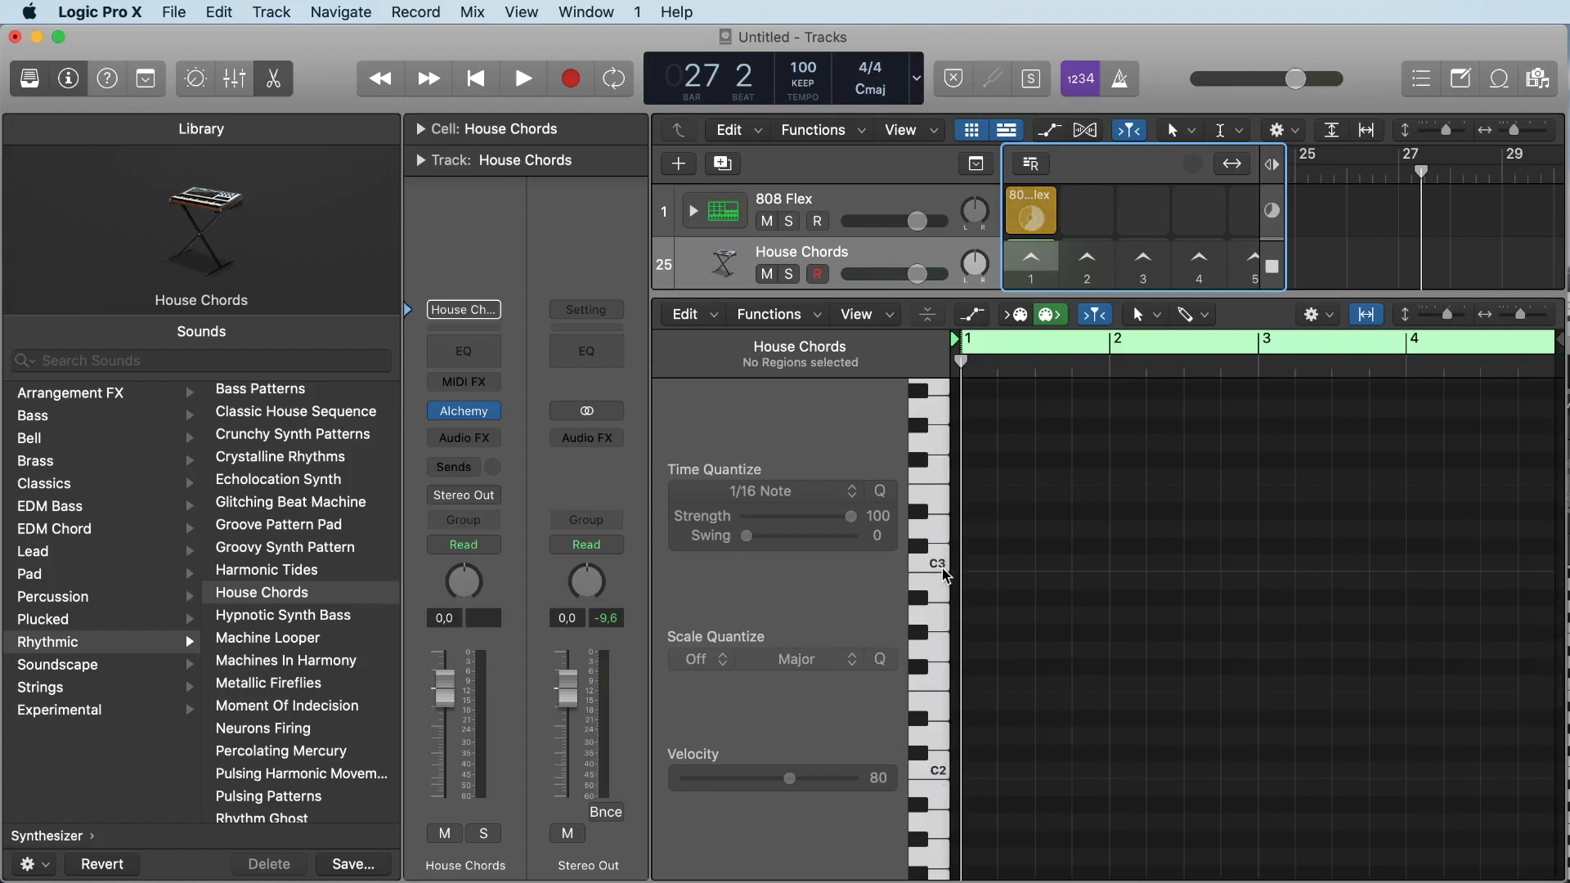
Draw an A2 note in the first beat of the House Chords cell with the Pencil tool
scroll(944, 574, "up", 1)
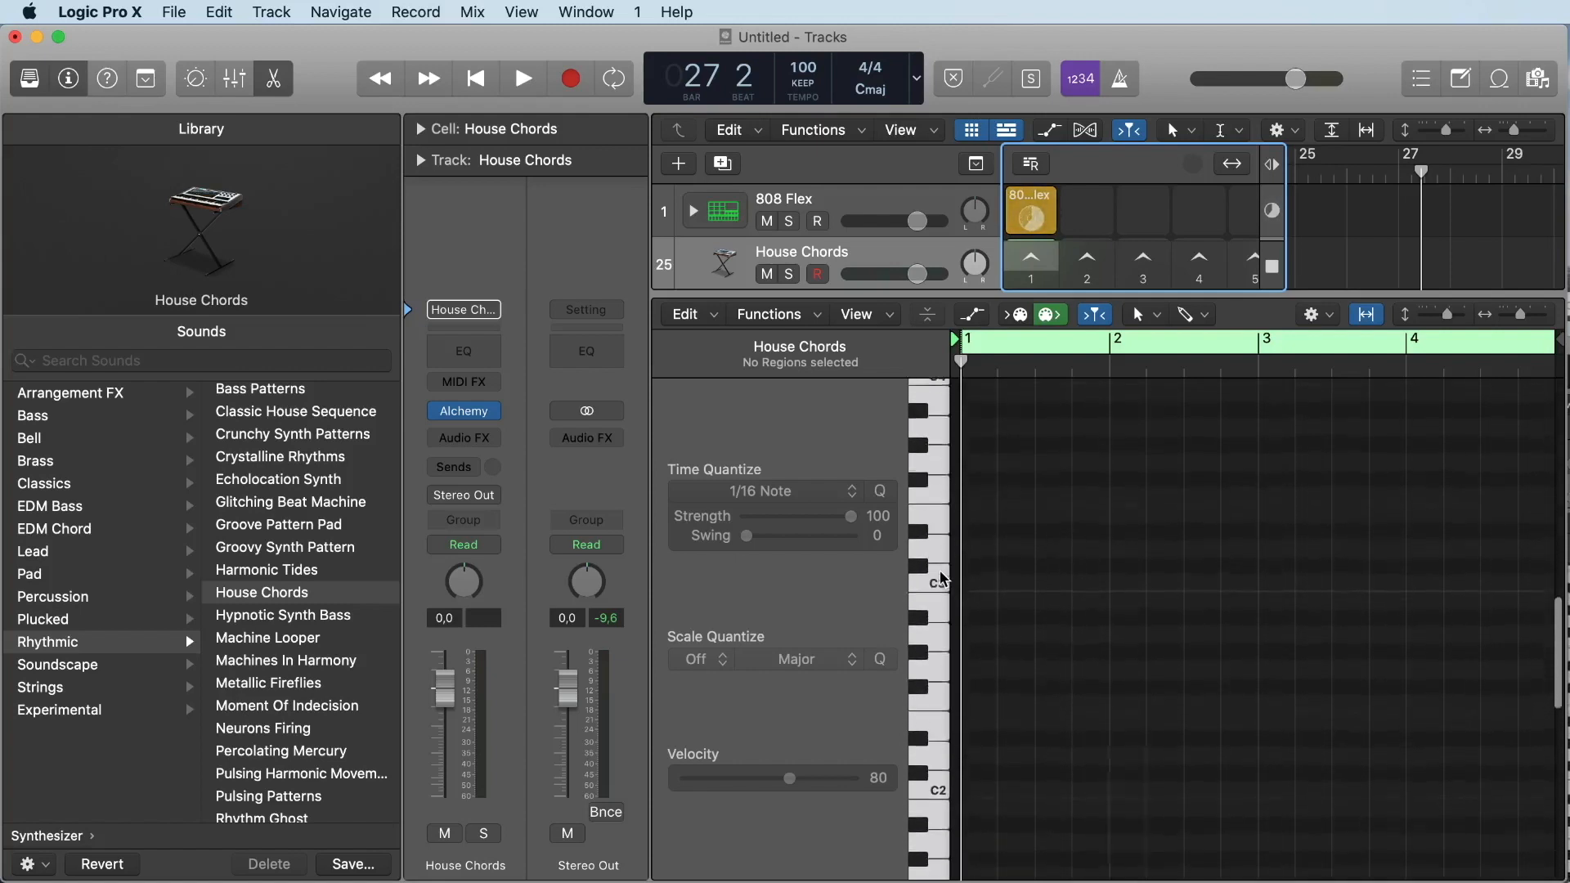
mouse_move(1559, 648)
left_mouse_down()
mouse_move(1559, 635)
mouse_move(1559, 651)
left_mouse_up()
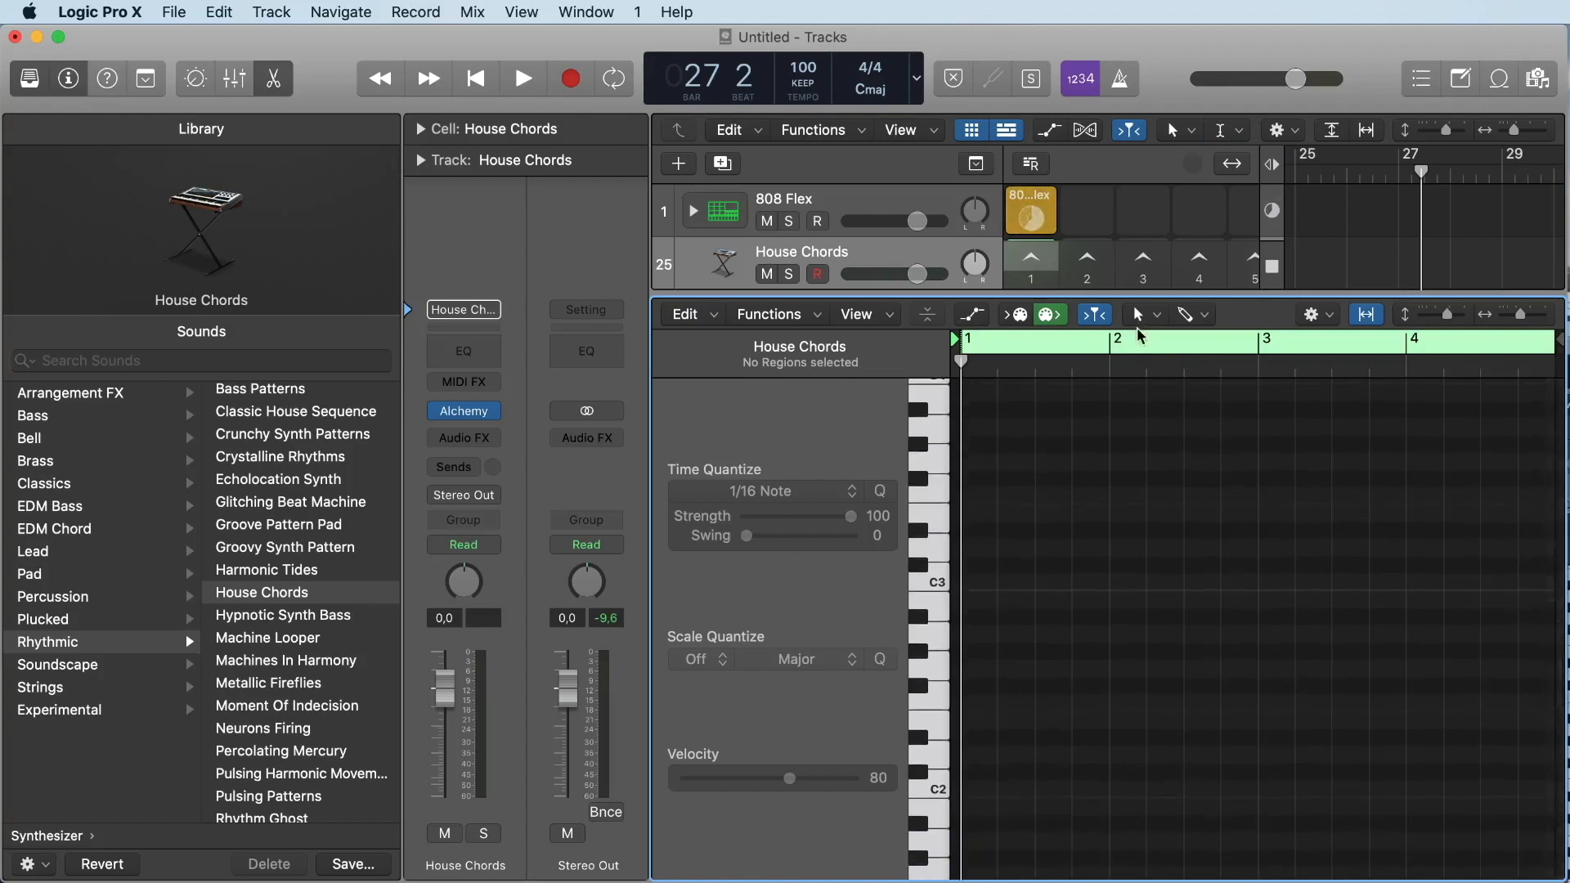
left_click(1151, 318)
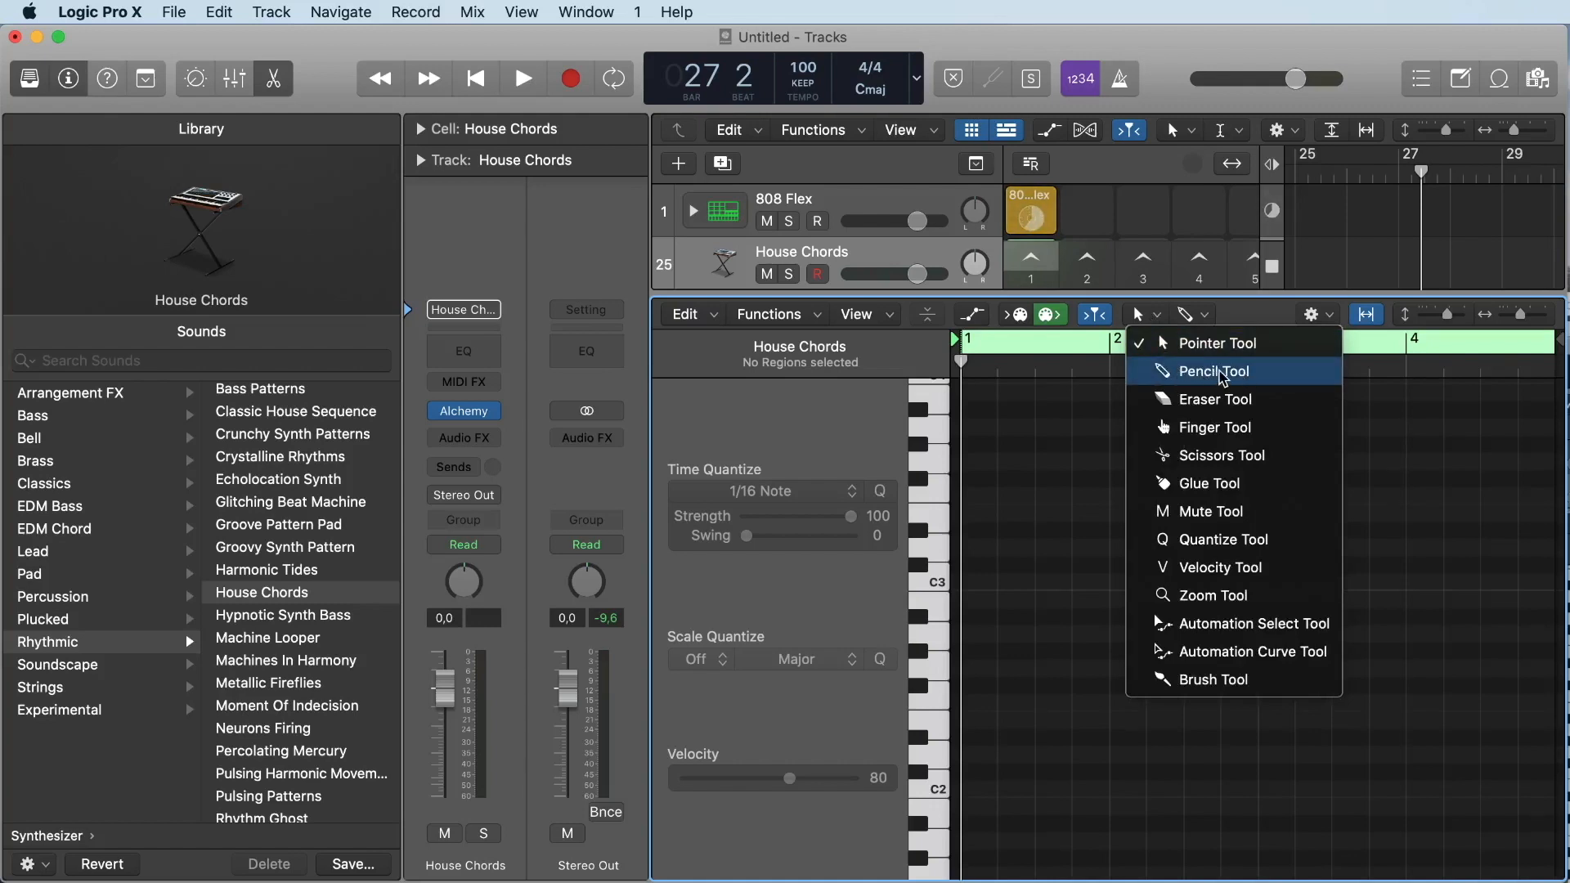
left_click(1224, 379)
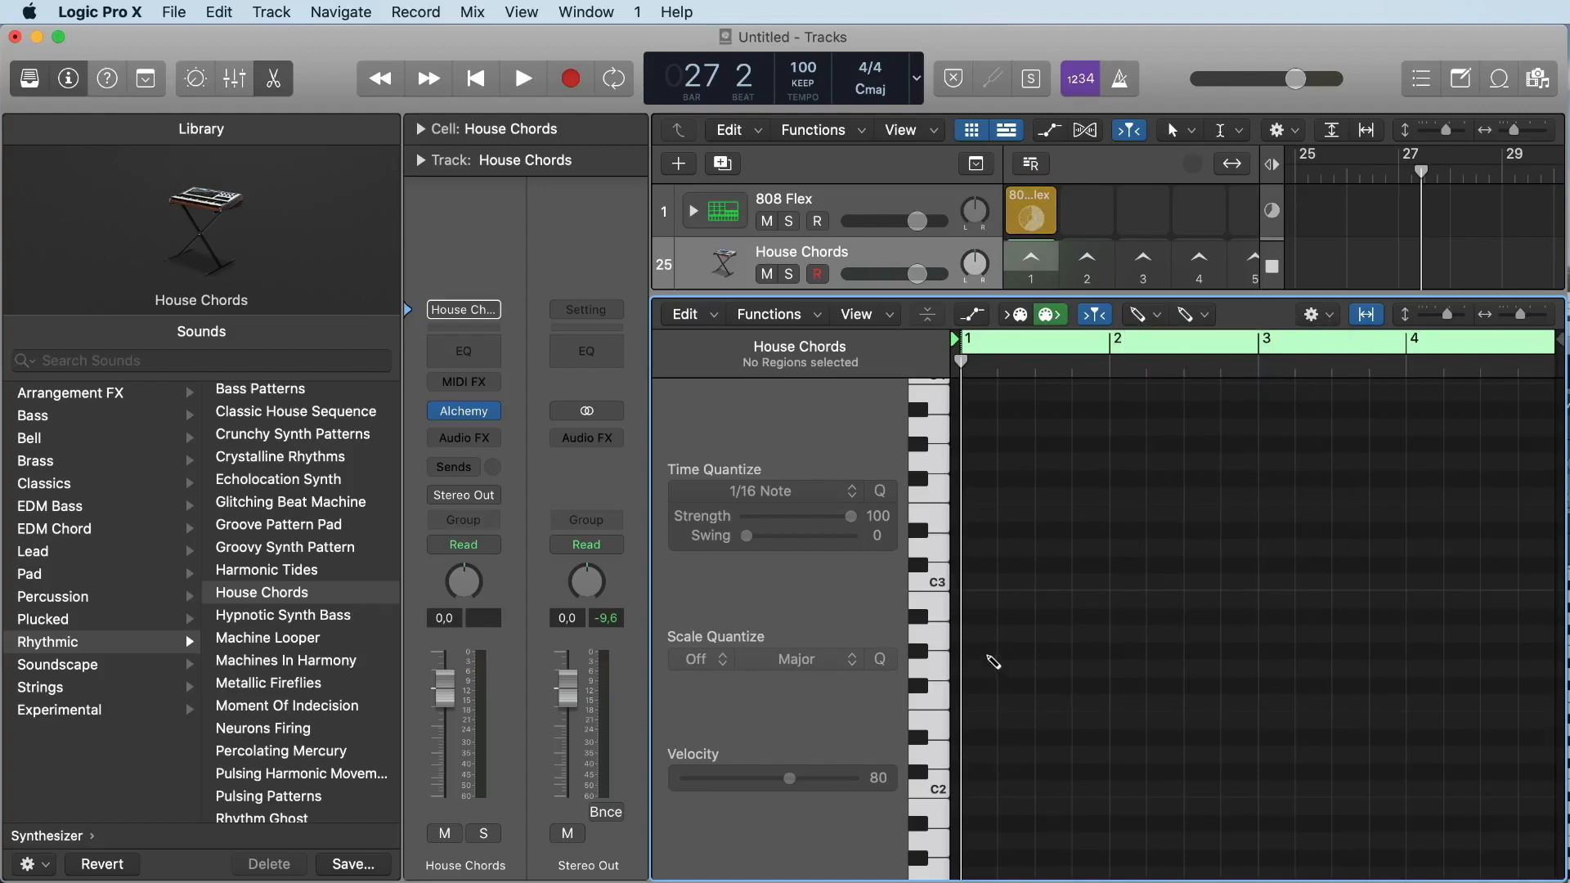
left_click(984, 635)
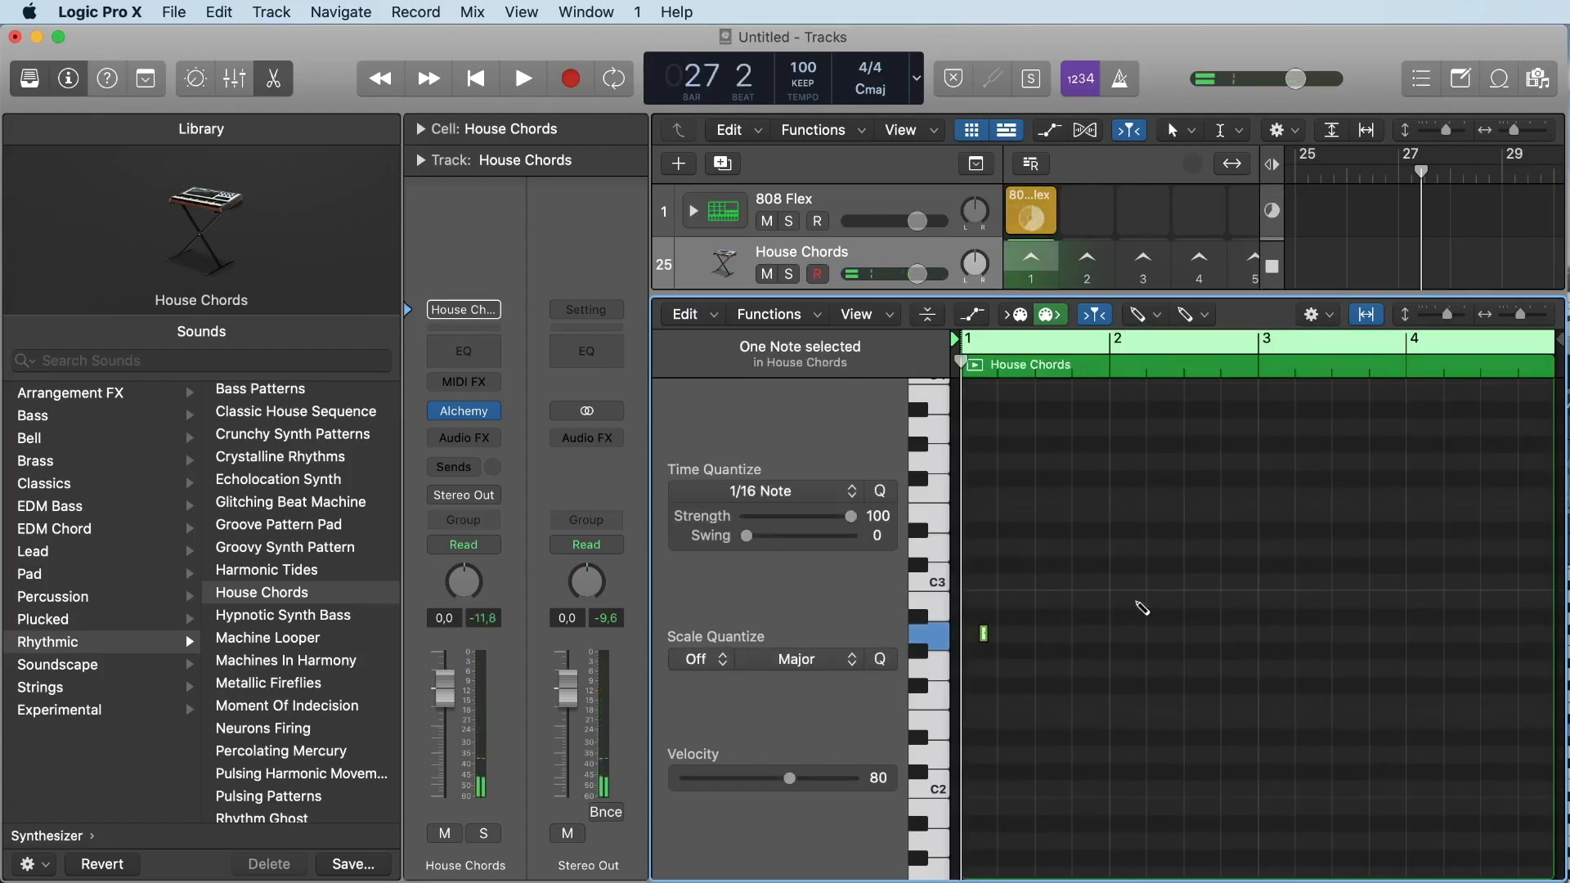
Move the A2 note to the very start of bar 1 with the Pointer tool
left_click(1136, 314)
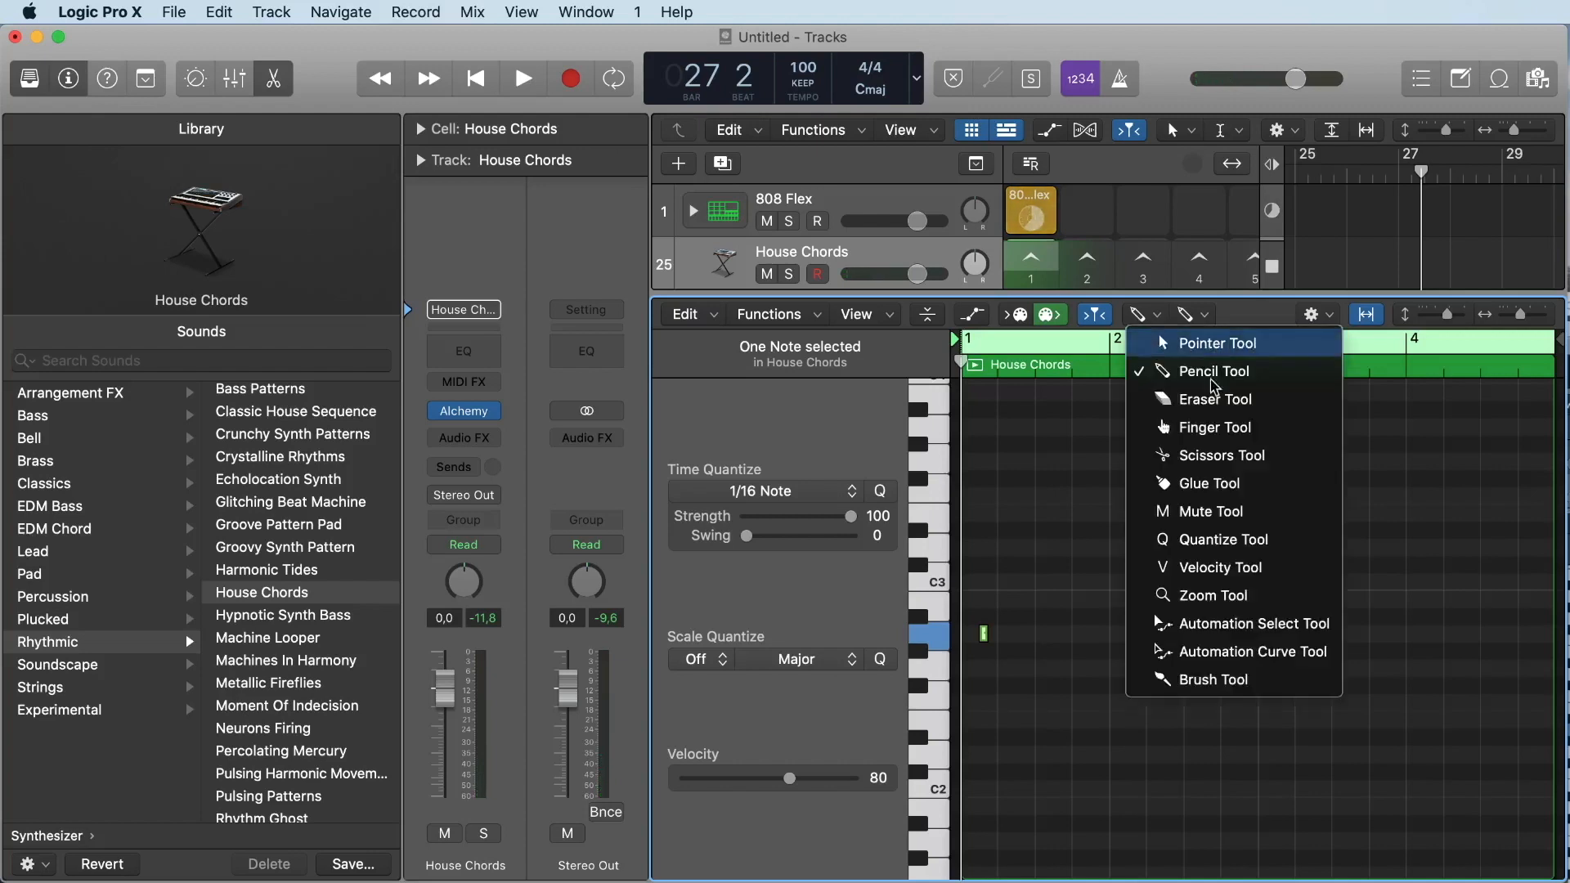
left_click(1249, 345)
left_click_drag(987, 644, 970, 643)
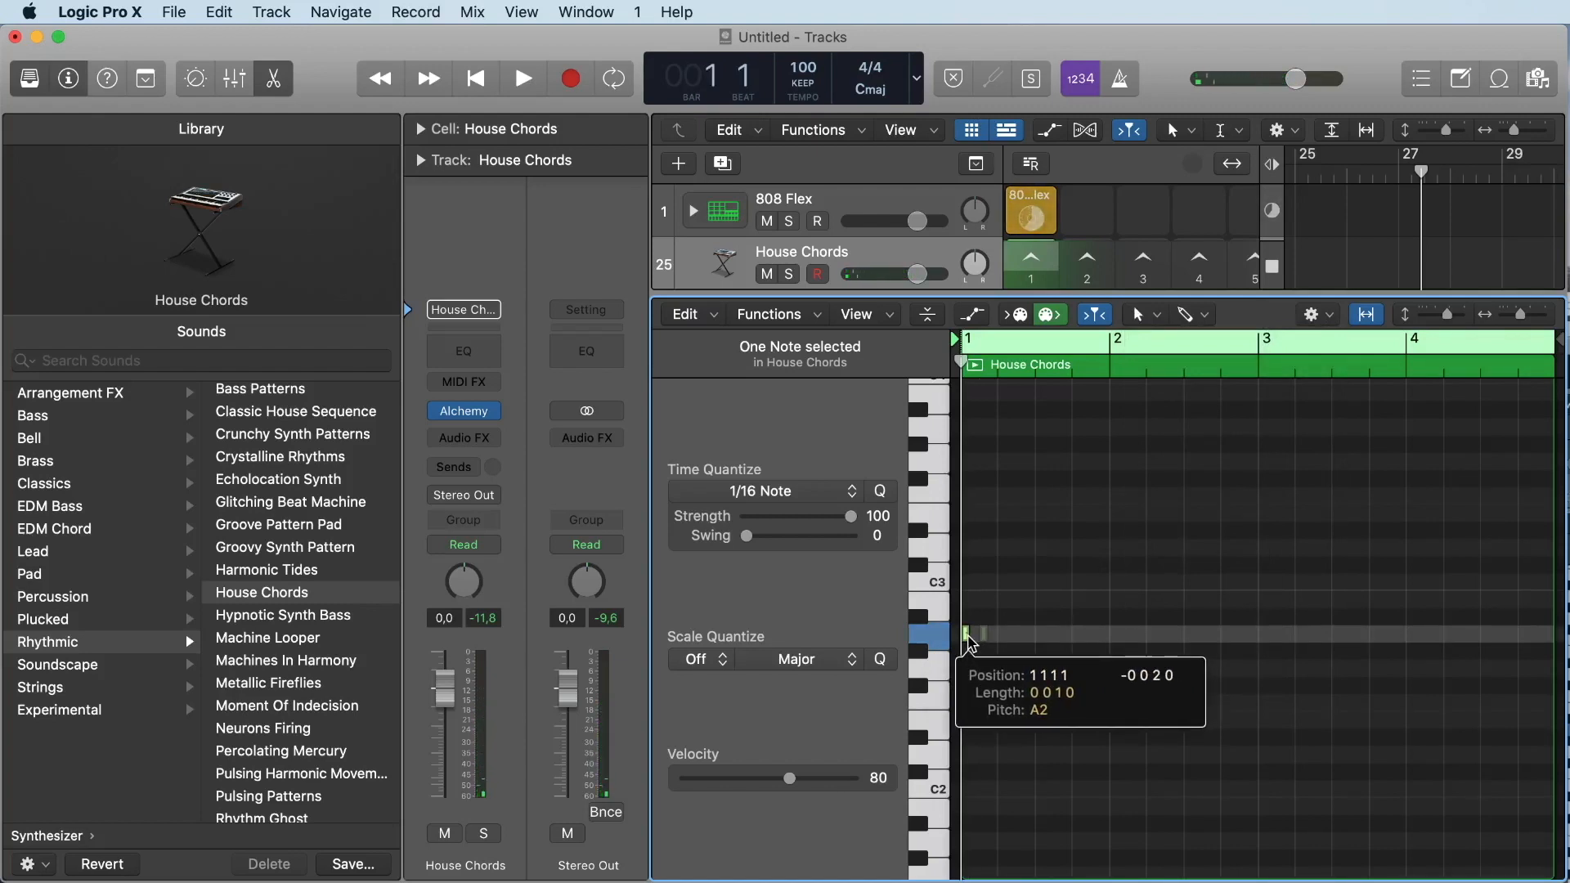
left_click_drag(970, 643, 970, 644)
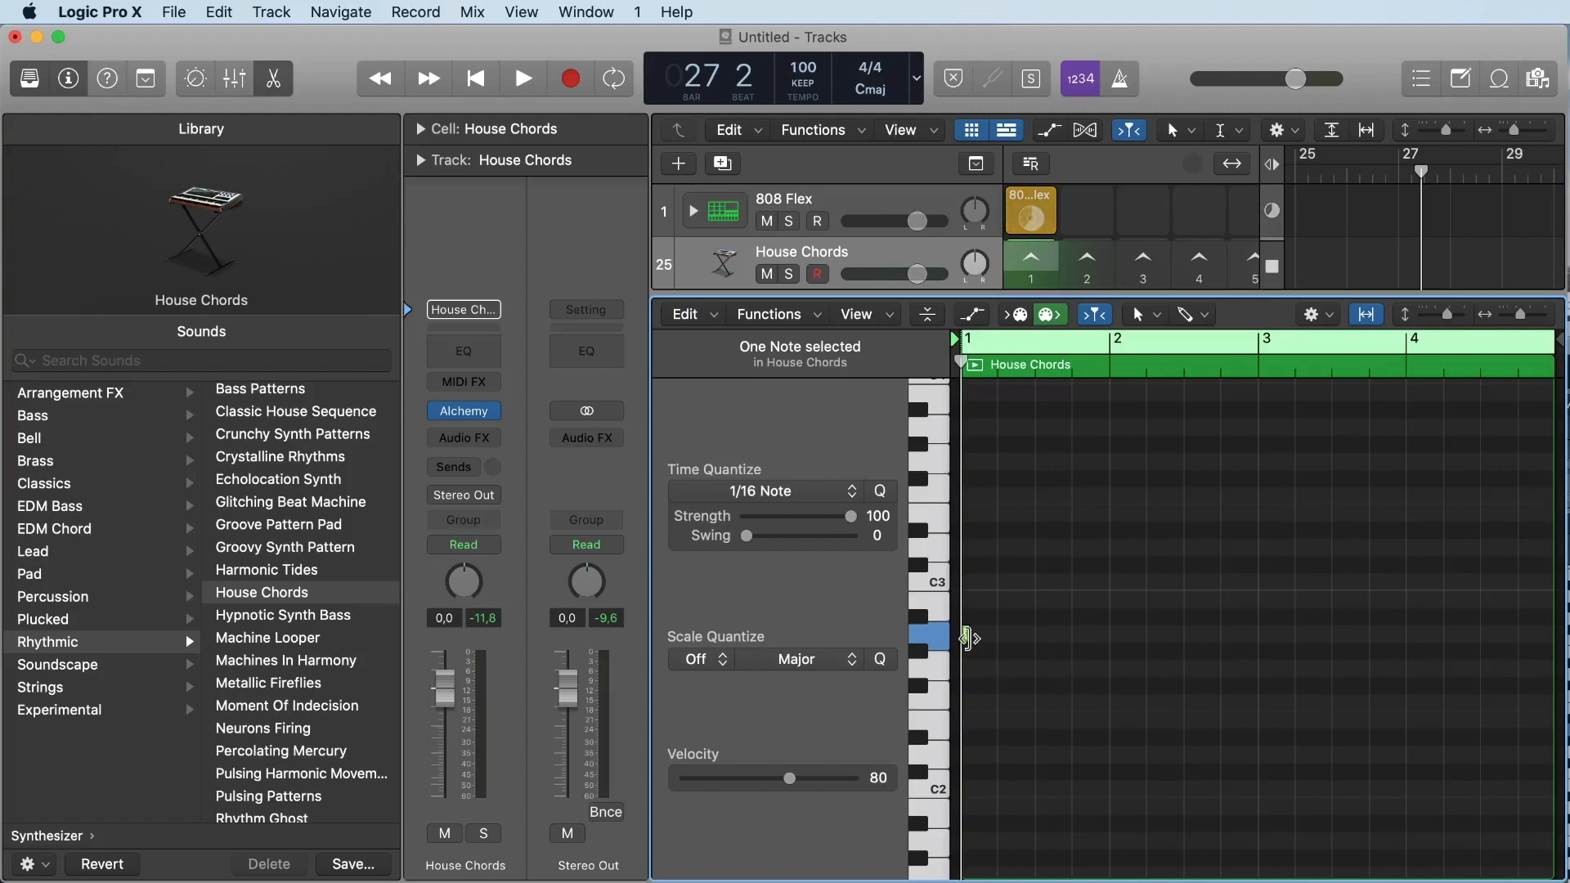
Lengthen the A2 note so it fills all four bars of the House Chords cell
mouse_move(967, 639)
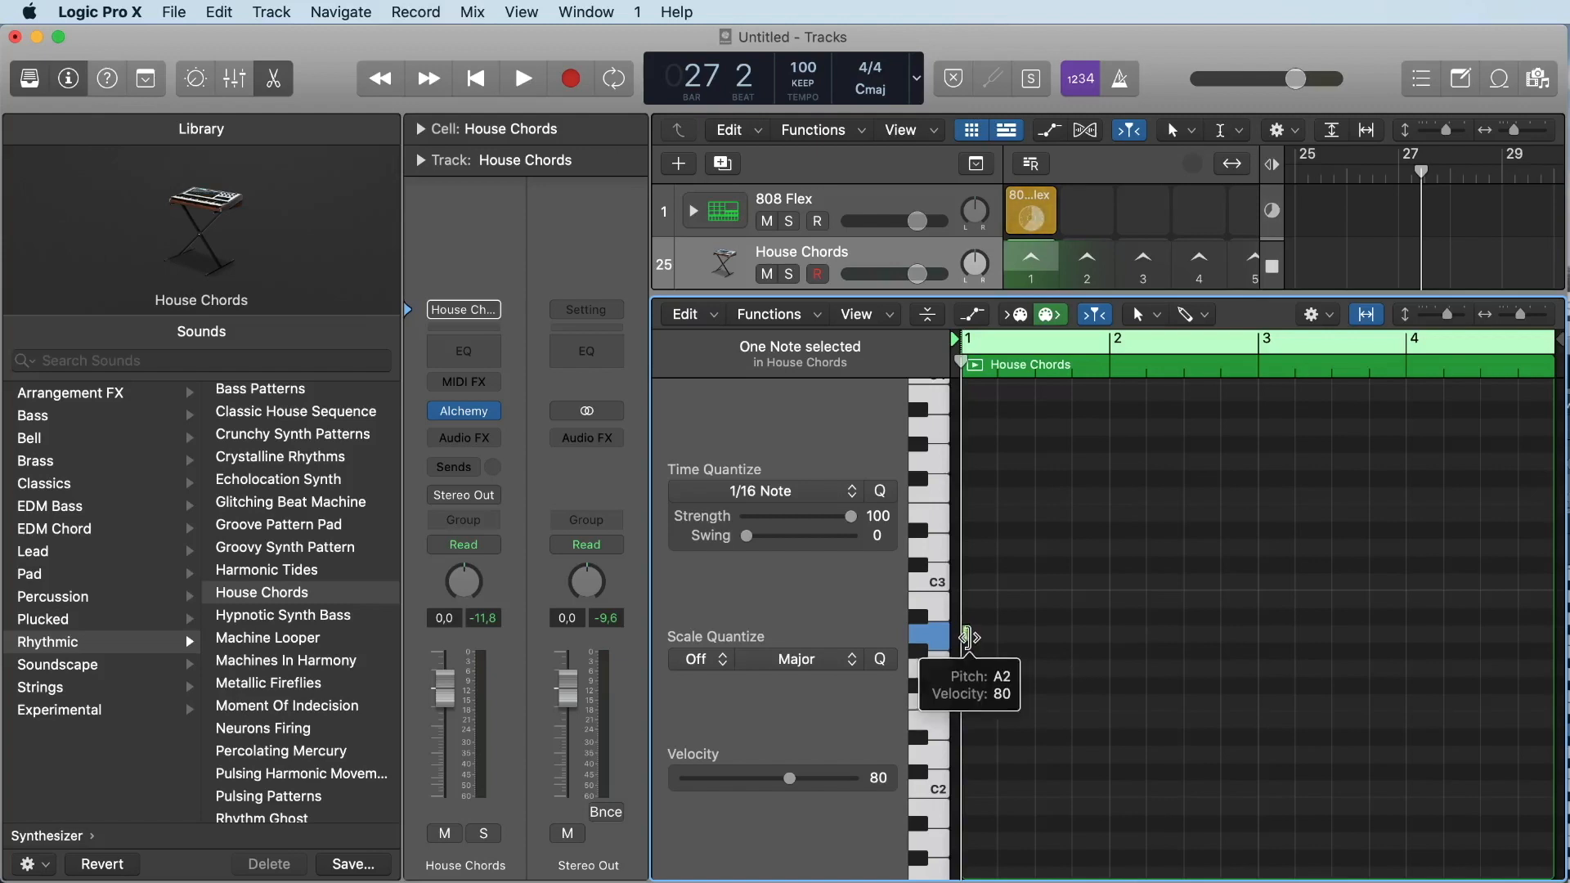
left_click_drag(967, 637, 1108, 637)
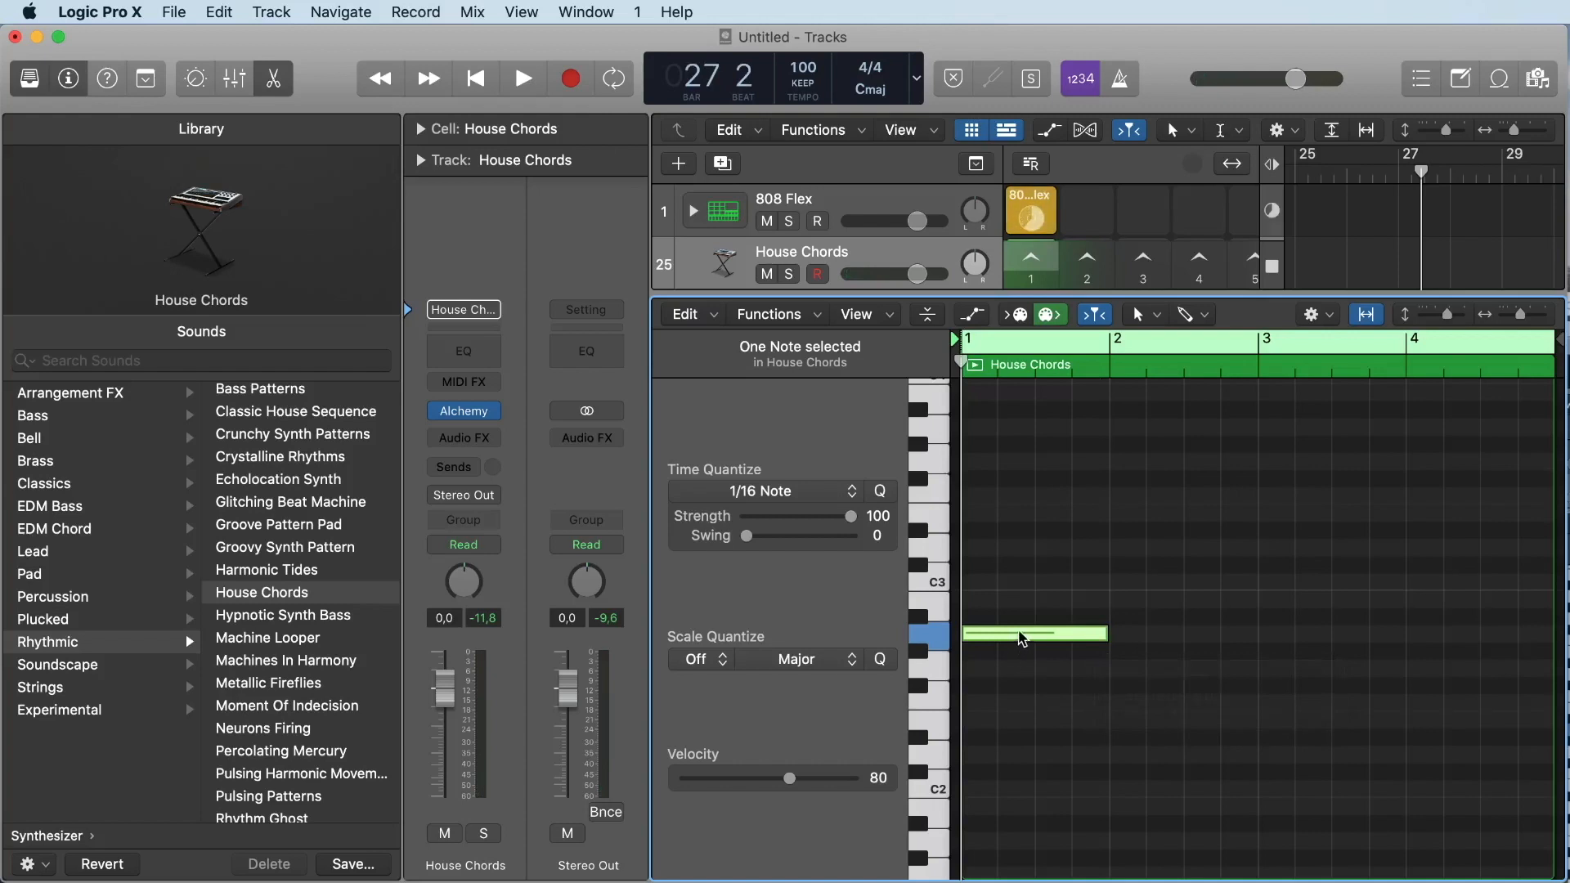
left_click(1021, 640)
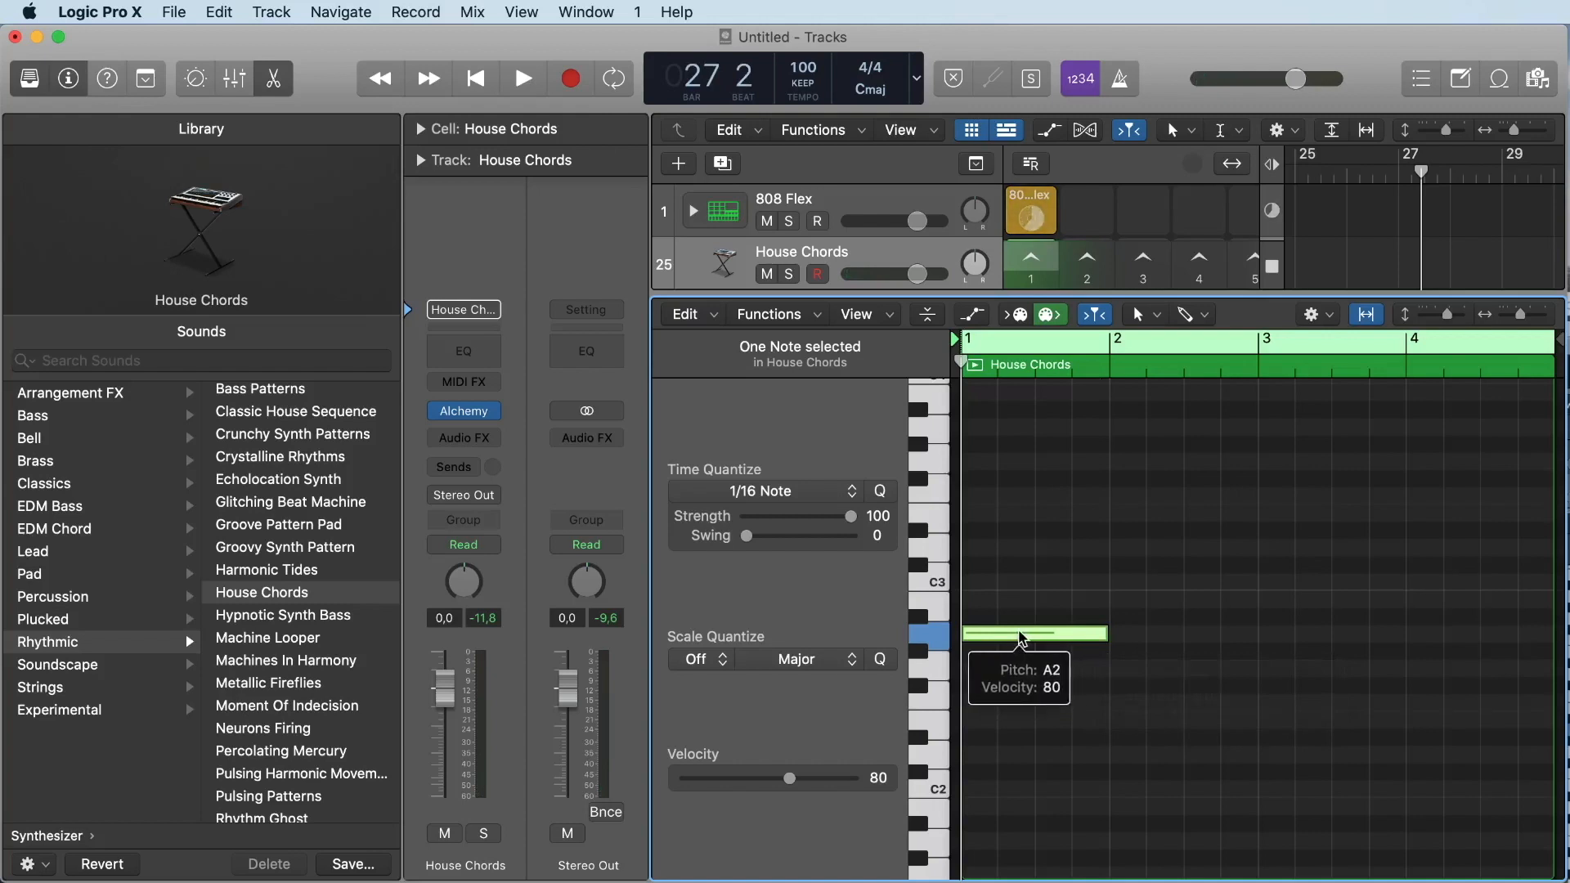
mouse_move(1021, 640)
left_mouse_down()
mouse_move(1104, 578)
mouse_move(1193, 700)
mouse_move(1021, 640)
left_mouse_up()
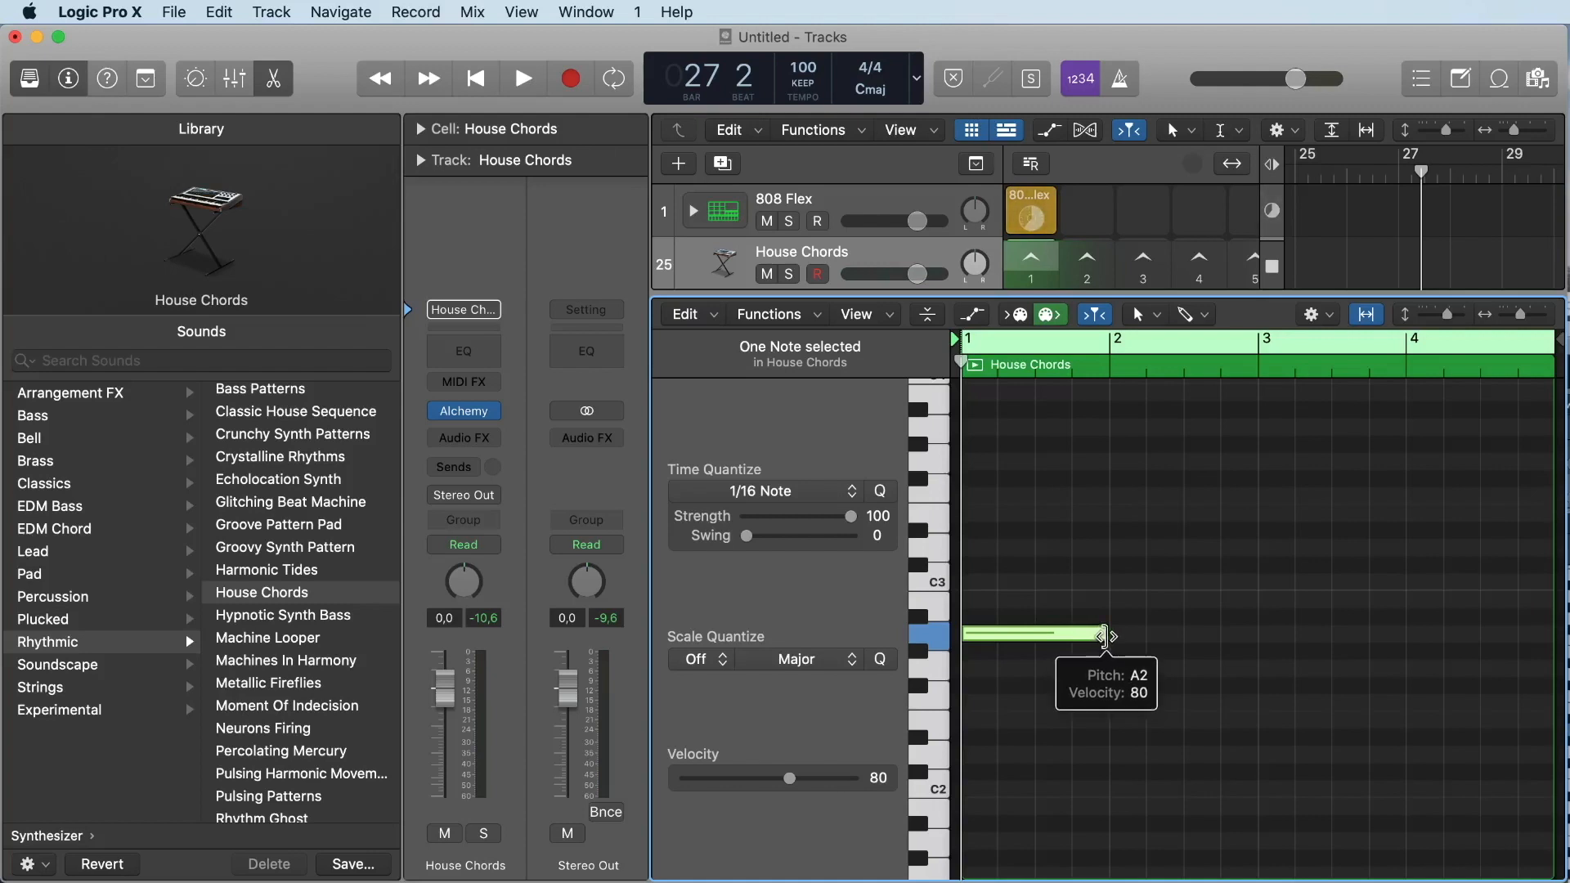
left_click_drag(1104, 636, 1551, 646)
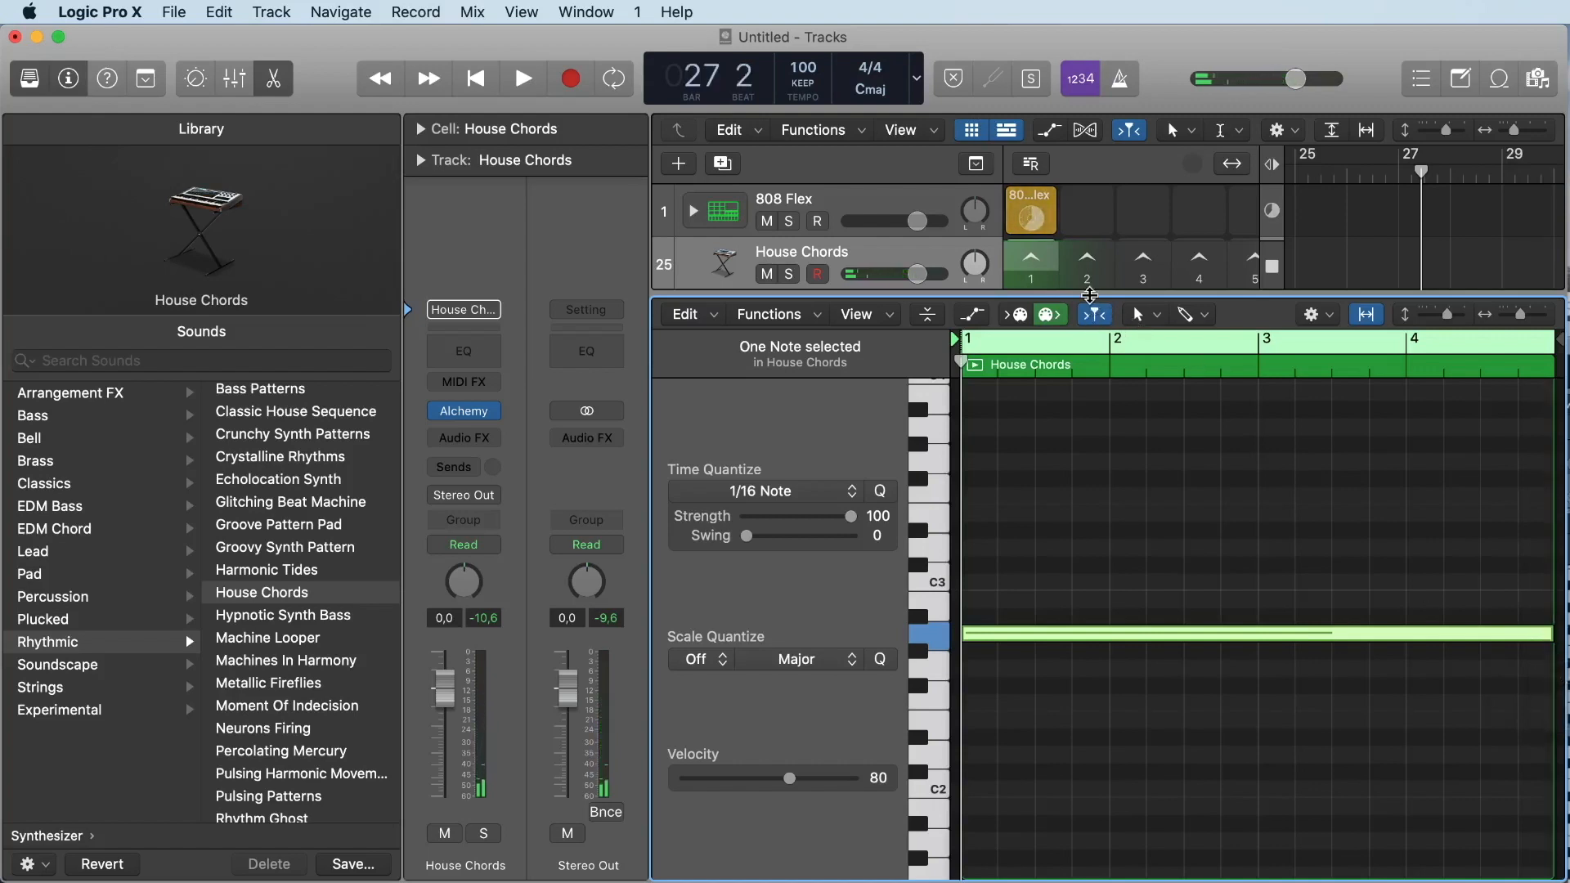
Enlarge the tracks area and audition the House Chords cell in scene 1 together with the drum cell
left_click_drag(1090, 295, 1133, 463)
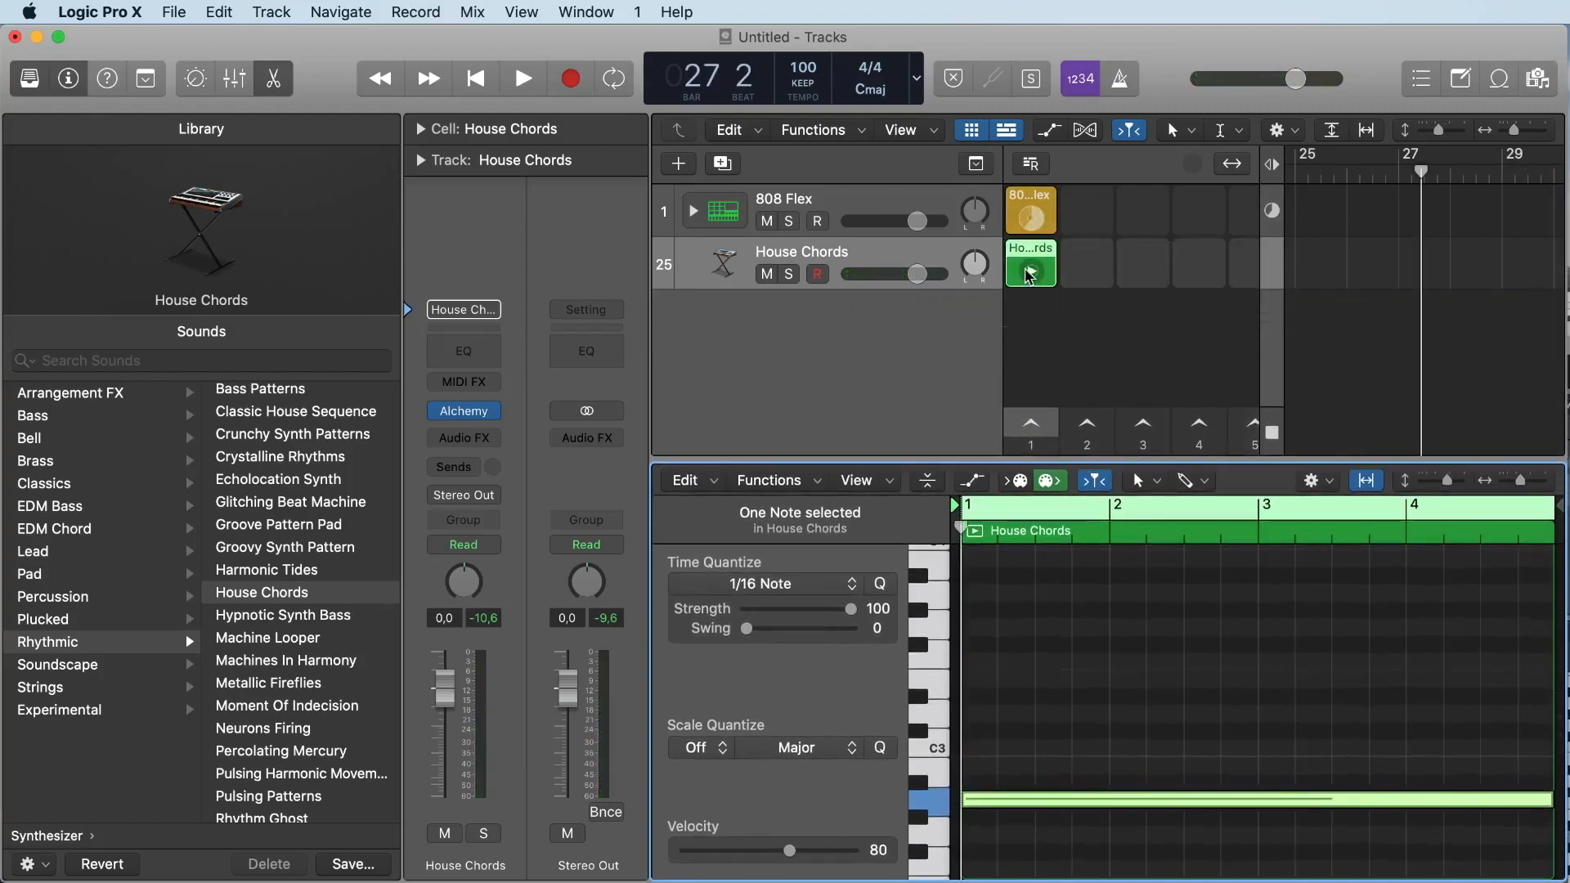
left_click(1030, 275)
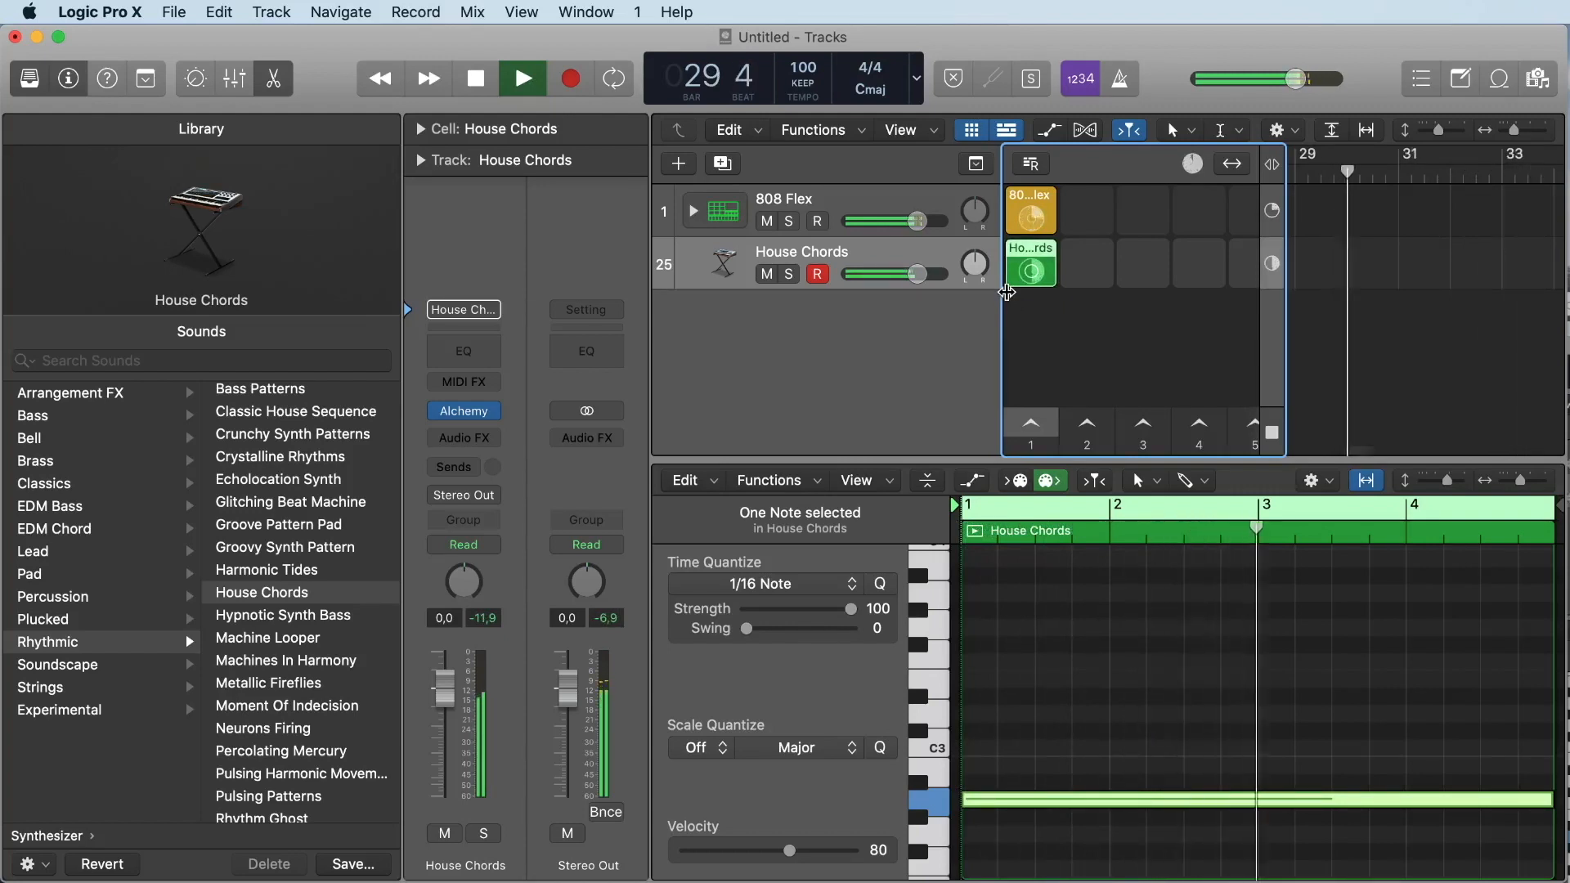
key("space")
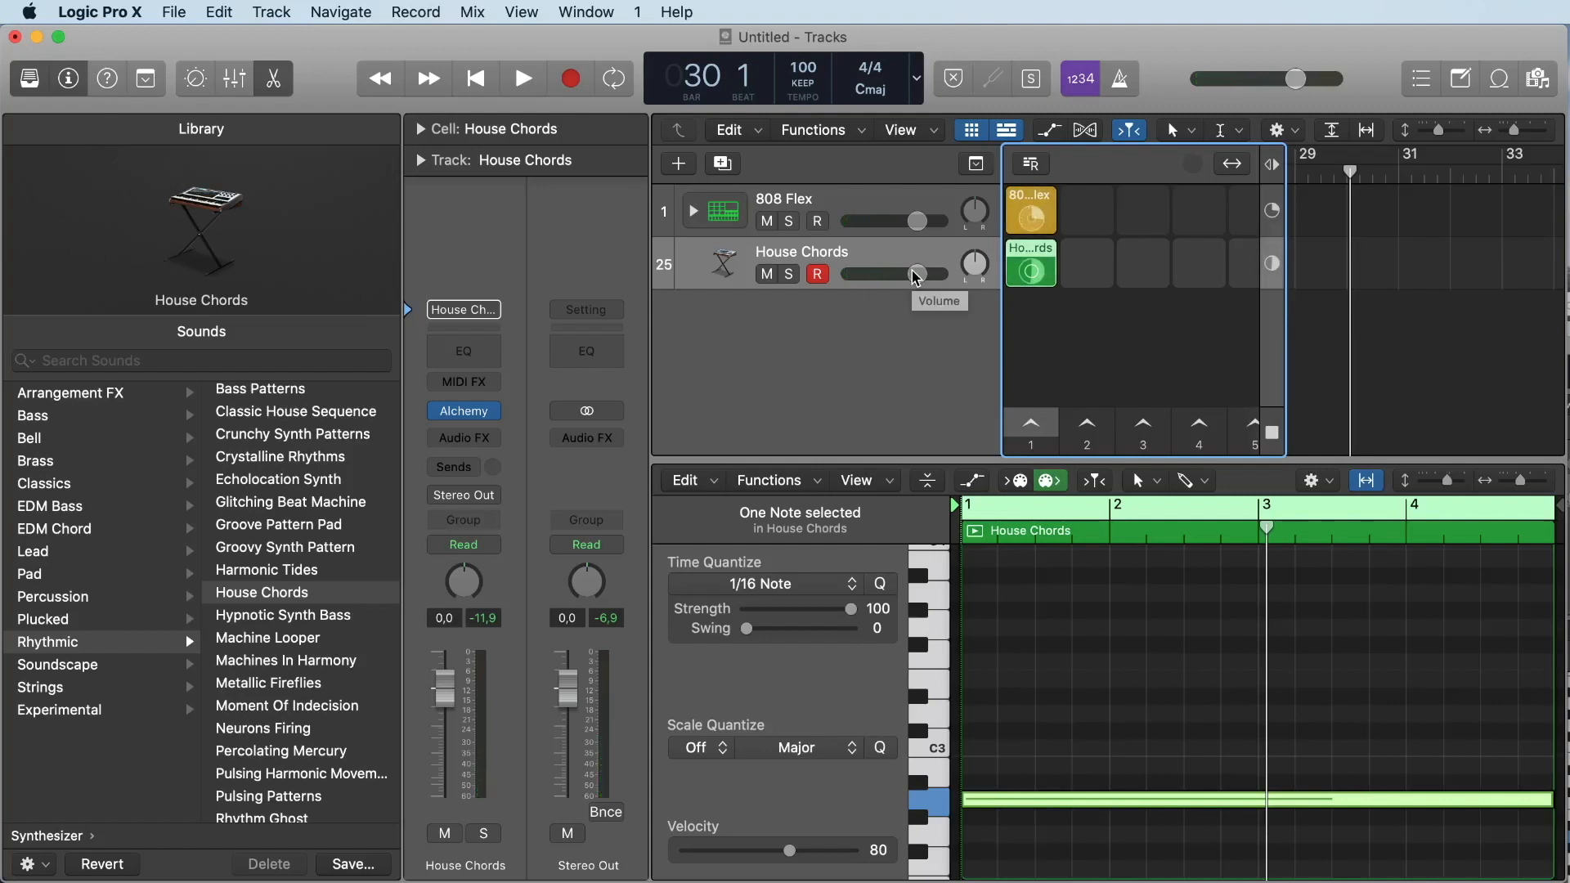
Lower the House Chords track's volume to -11.2 dB while auditioning the balance against the 808 Flex drums
left_click(914, 275)
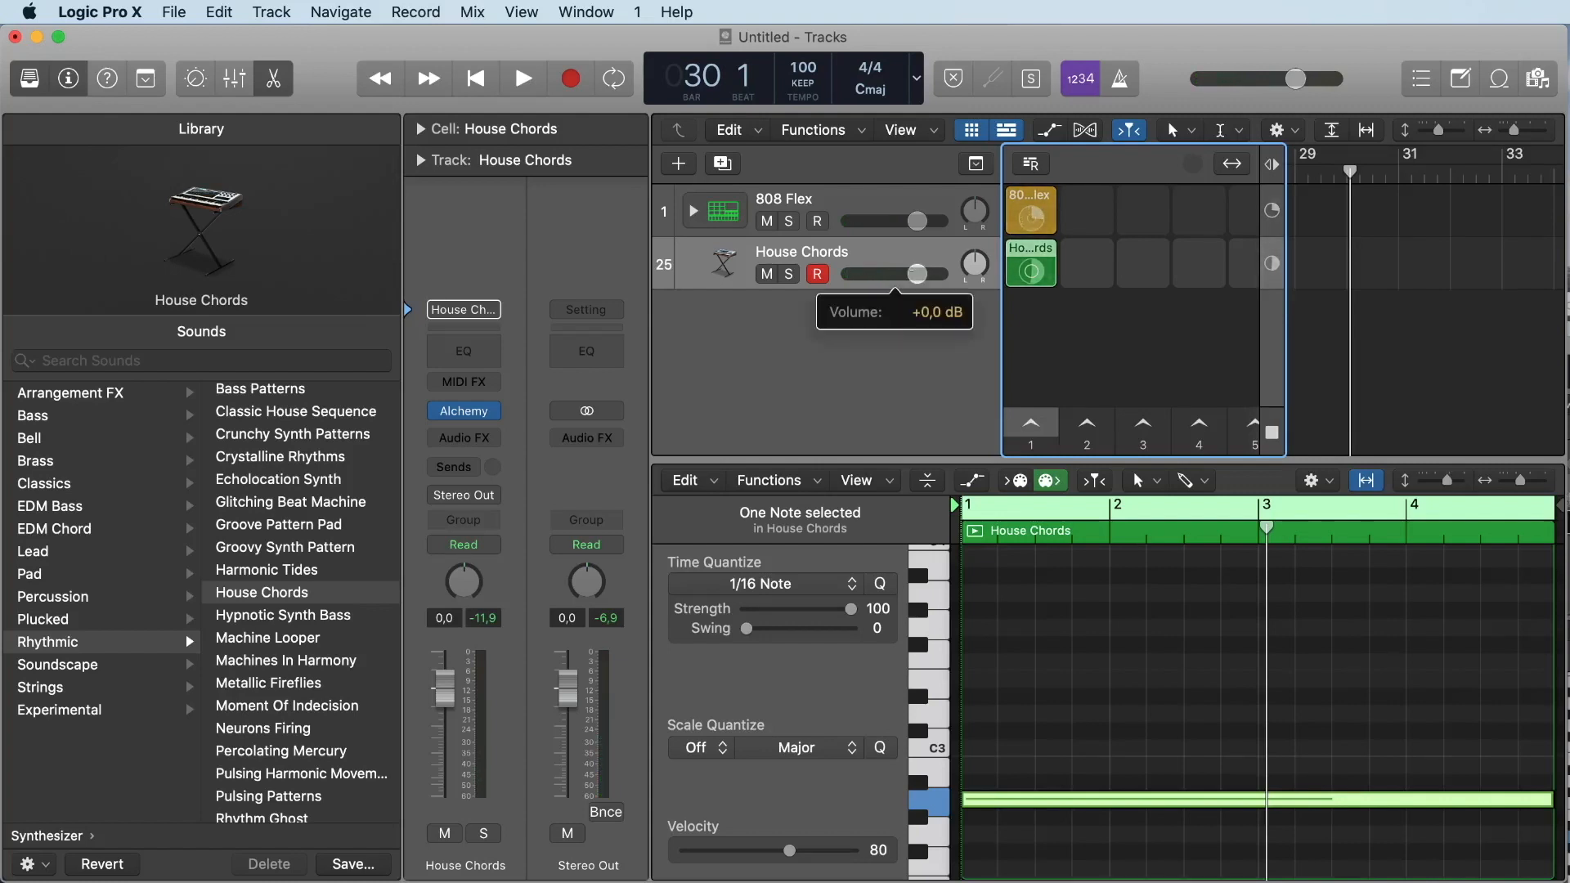
left_click_drag(917, 274, 848, 274)
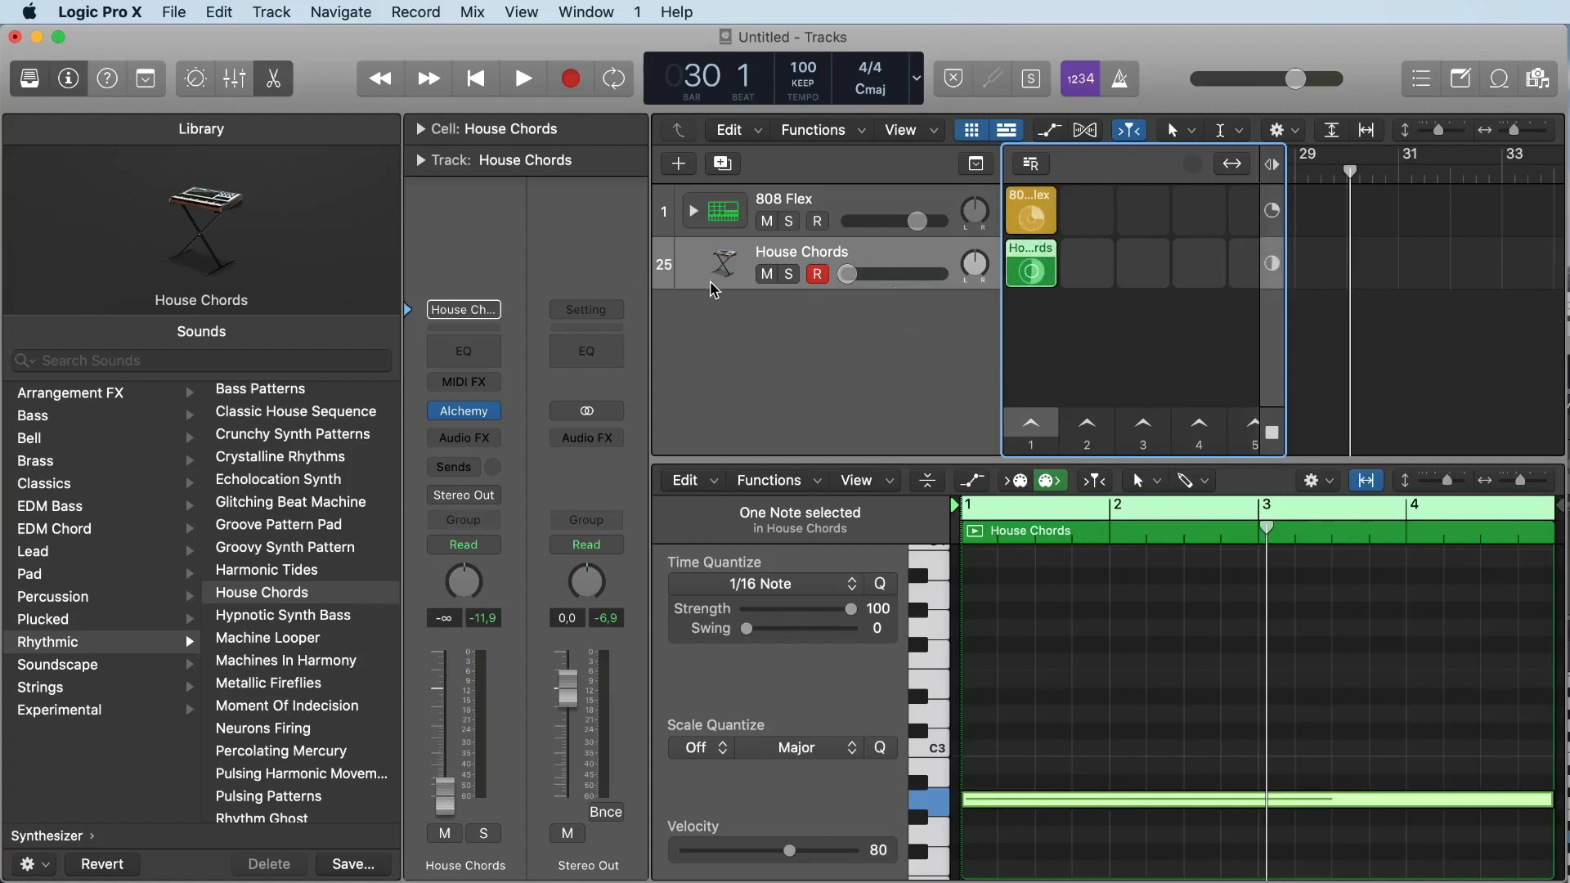
mouse_move(848, 274)
left_mouse_down()
mouse_move(879, 274)
mouse_move(848, 274)
left_mouse_up()
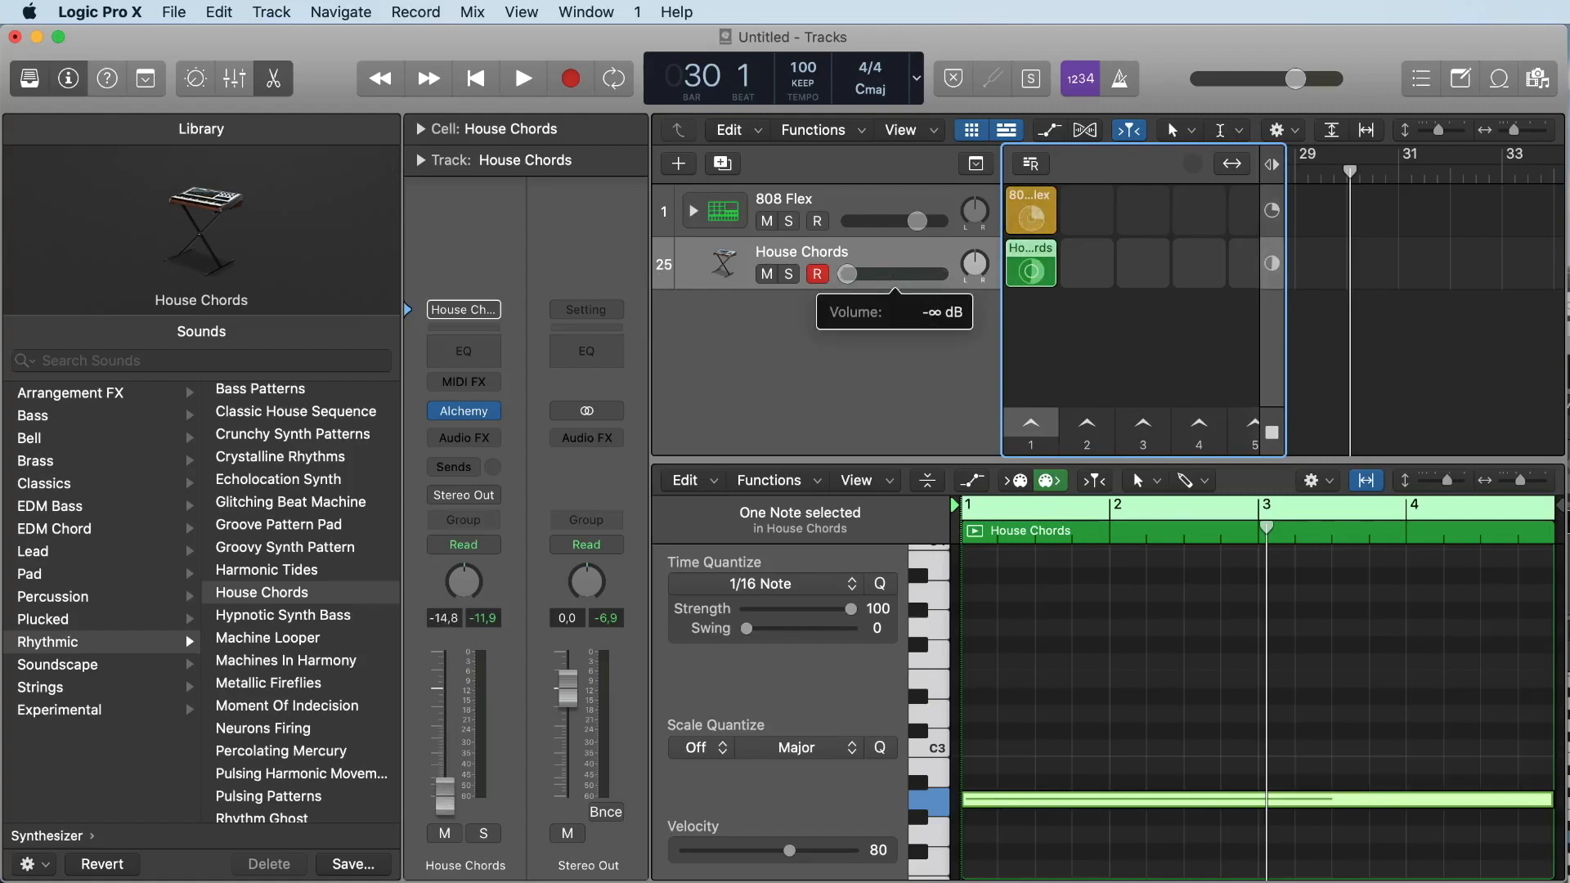
key("space")
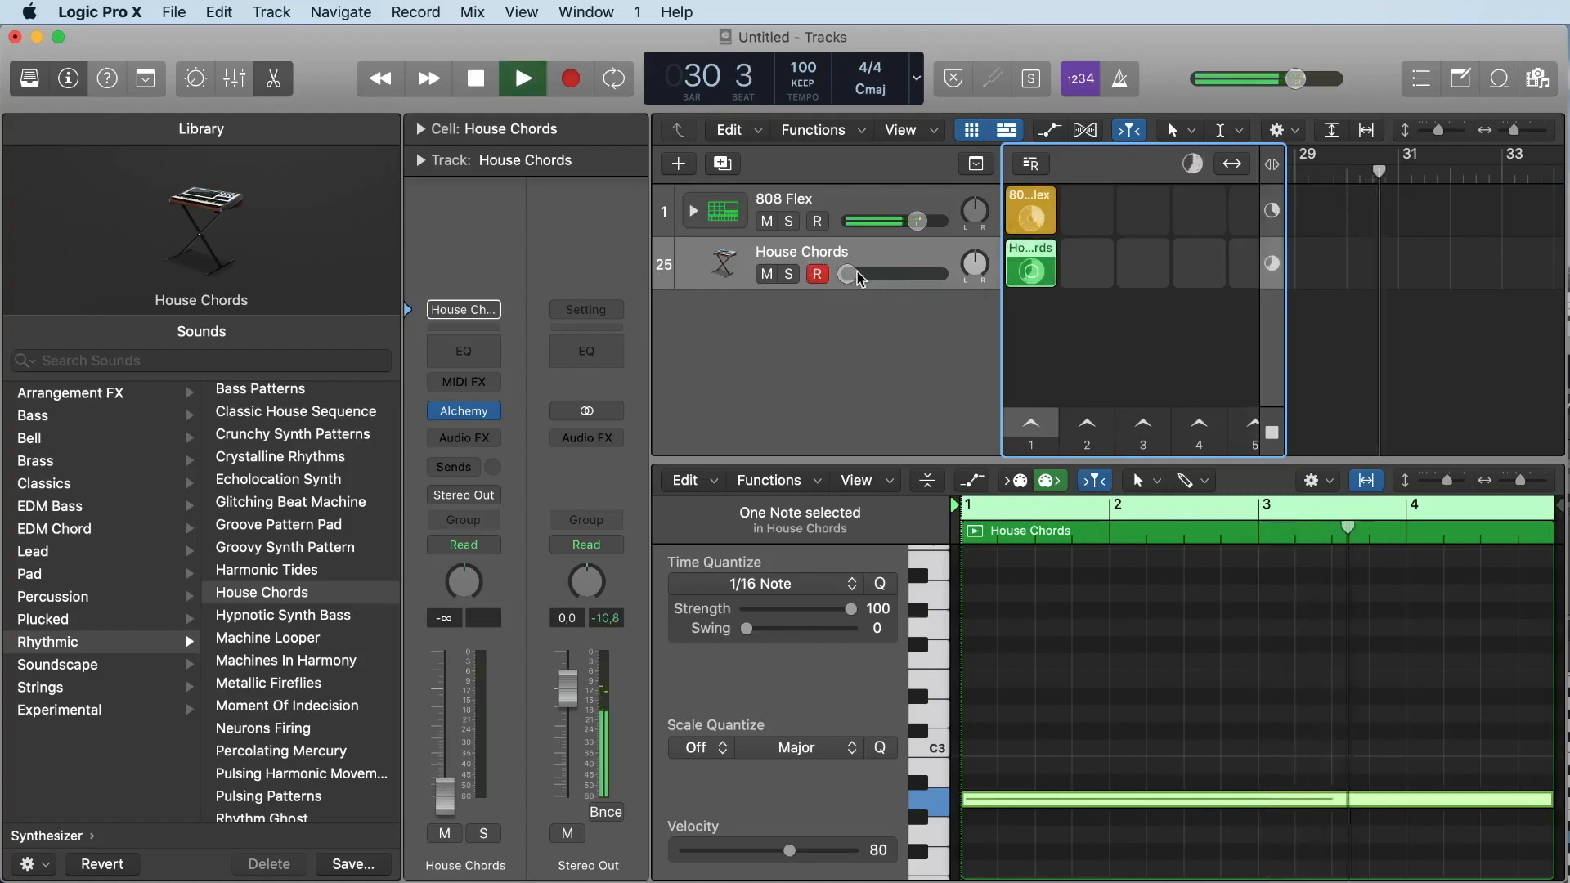
left_click_drag(858, 278, 881, 274)
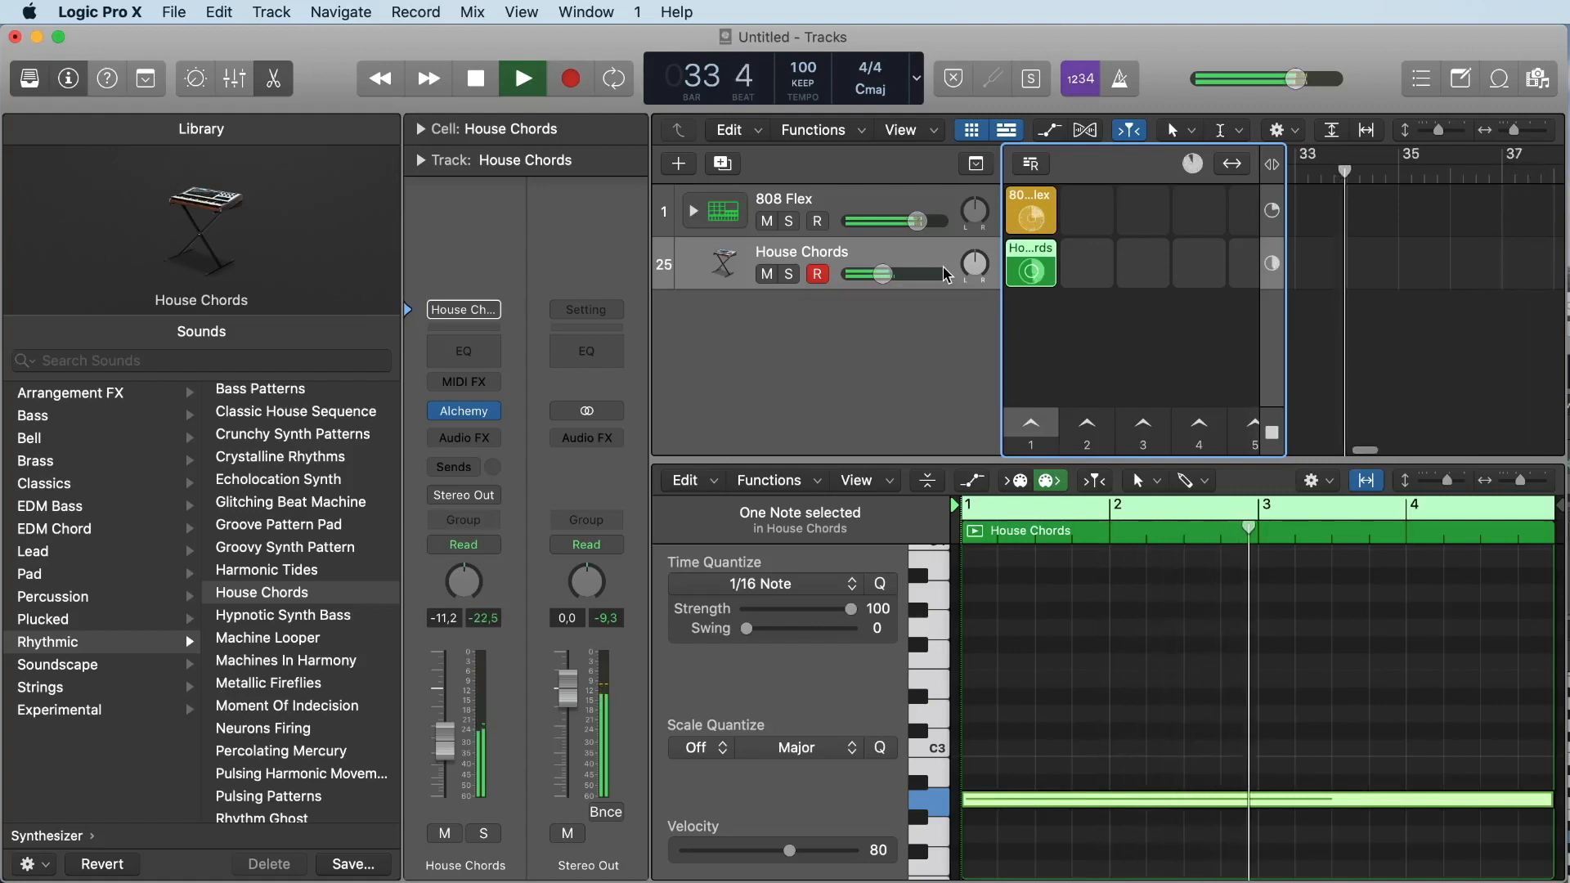
key("space")
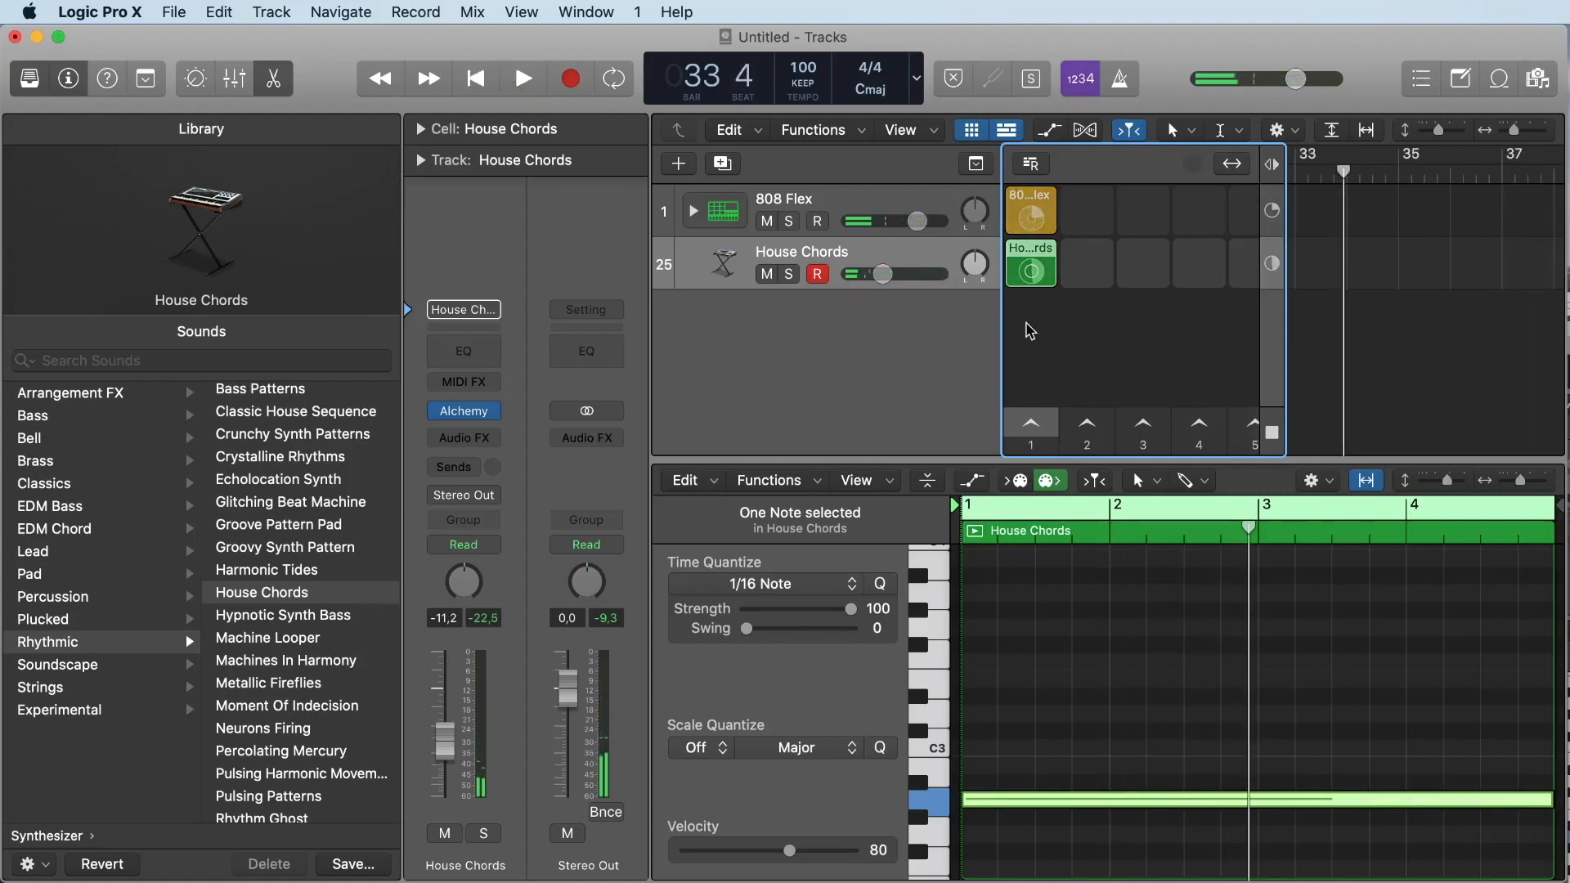
key("space")
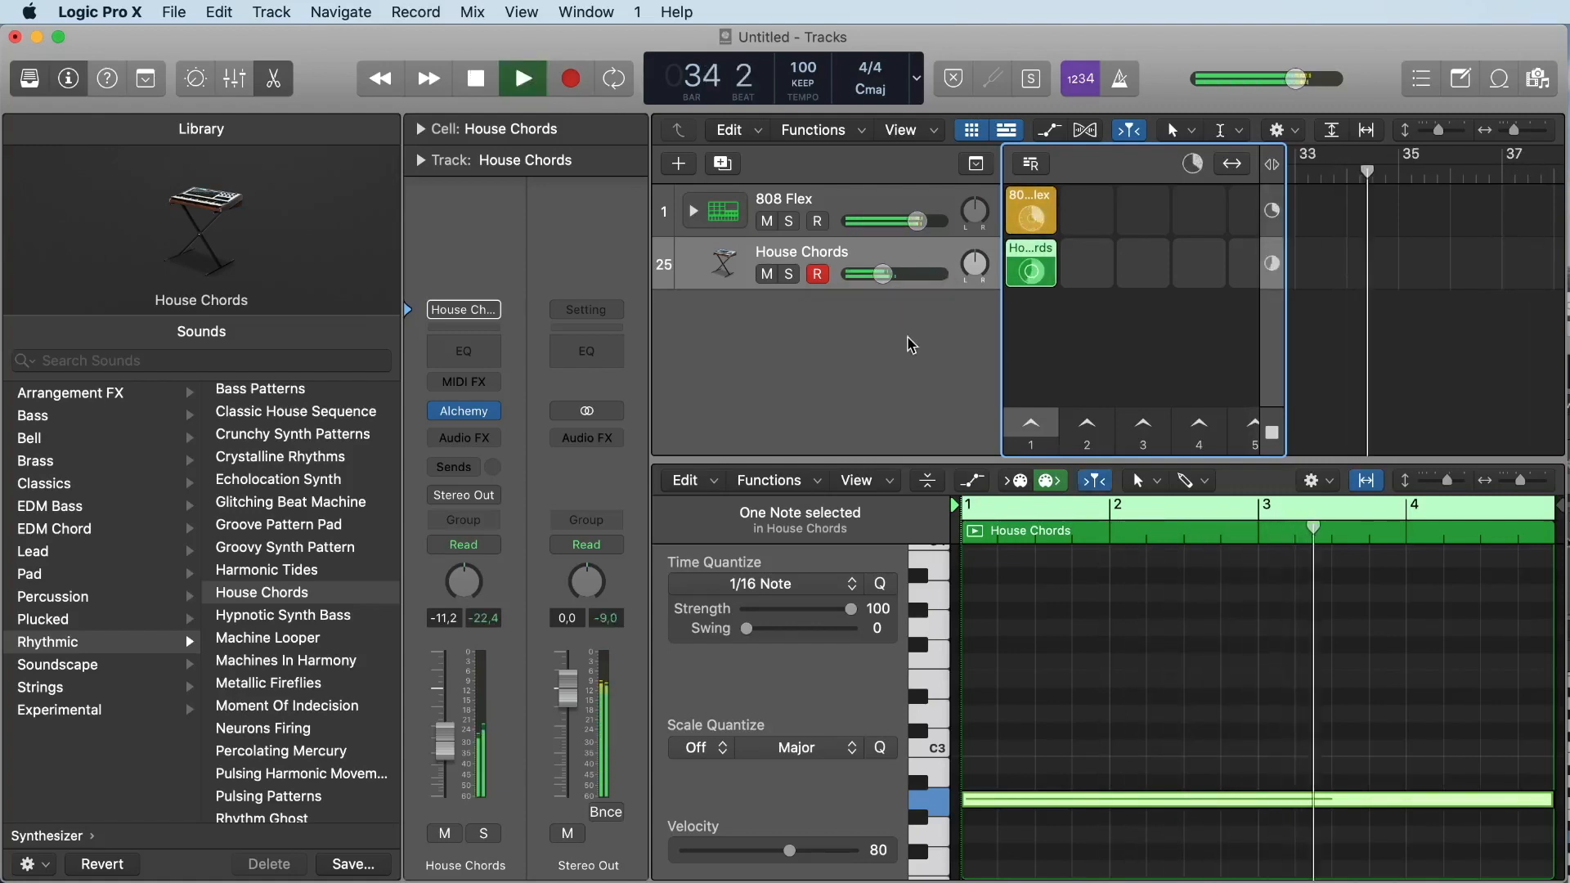
key("space")
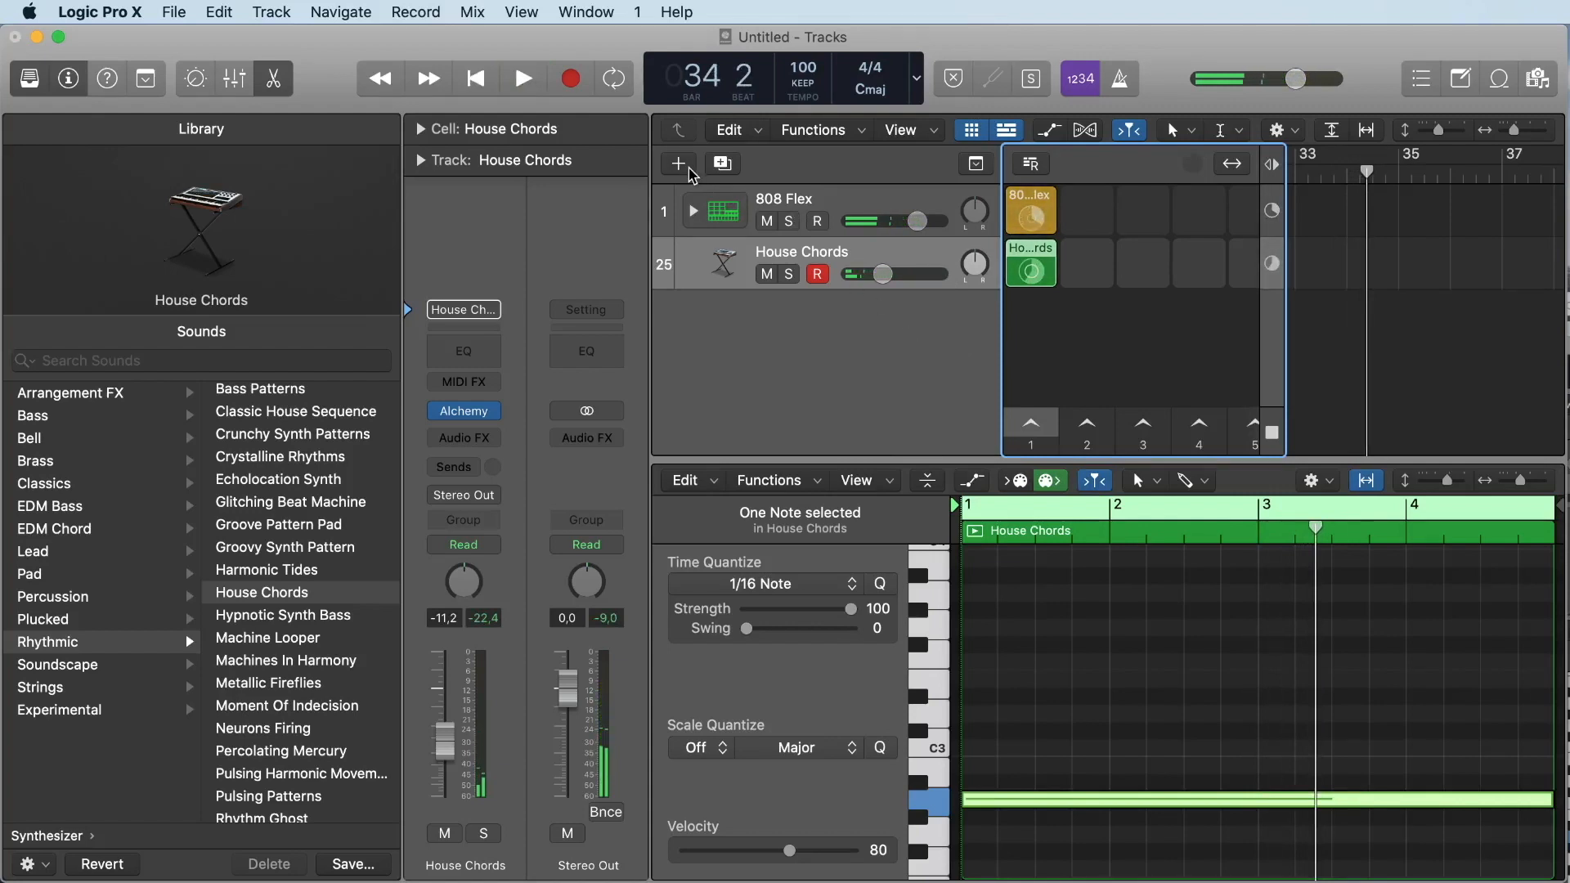
Add one software instrument track and load the Percussive Square Lead patch from the synthesizer Lead sounds
left_click(691, 170)
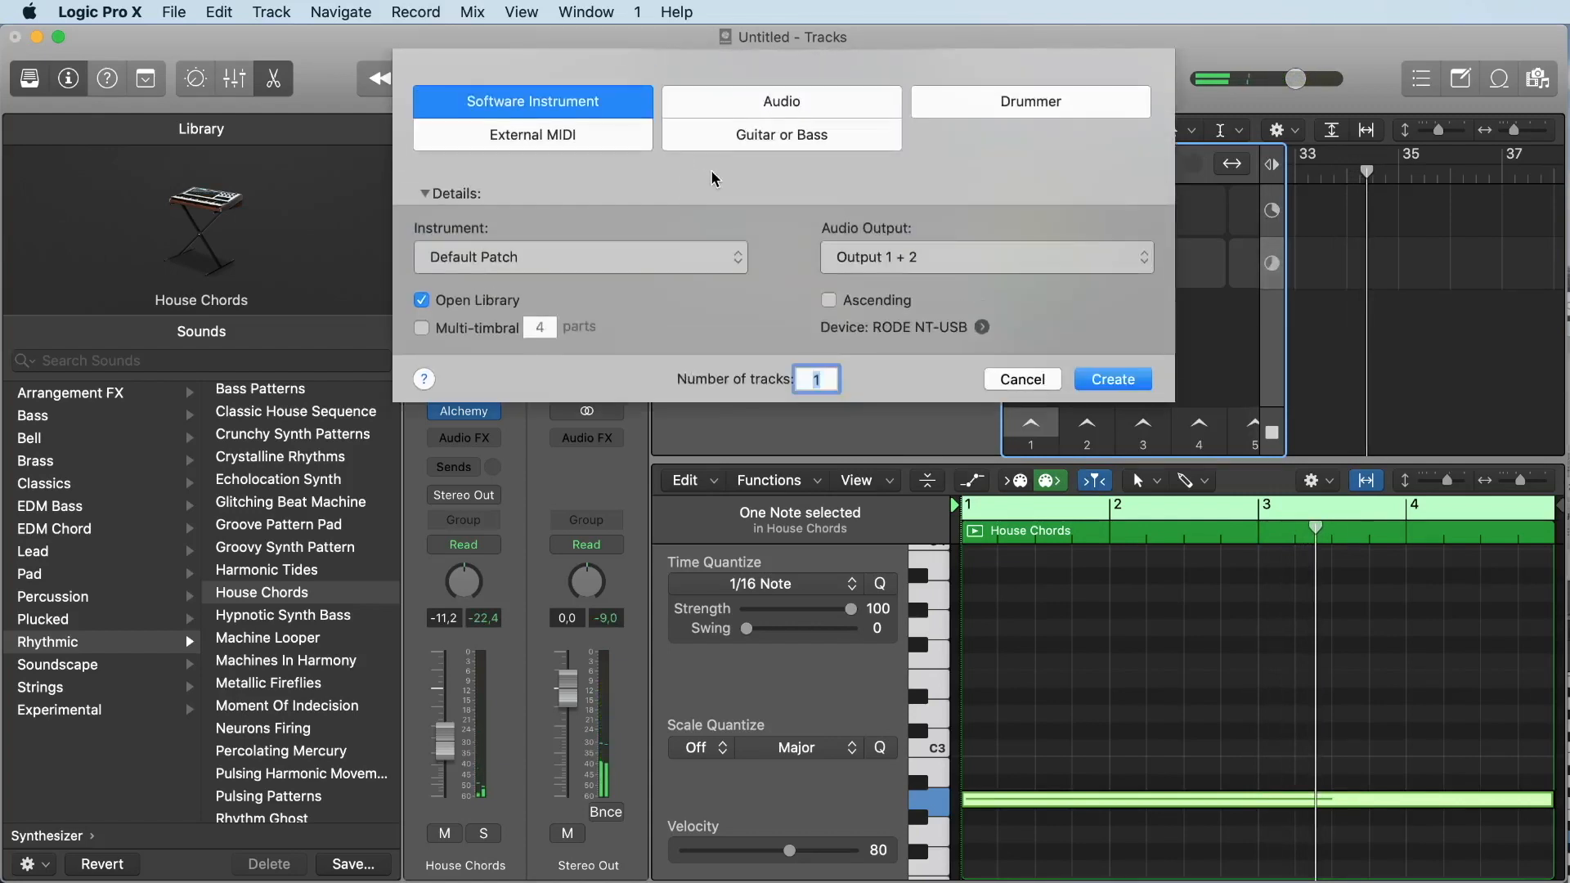
left_click(1094, 383)
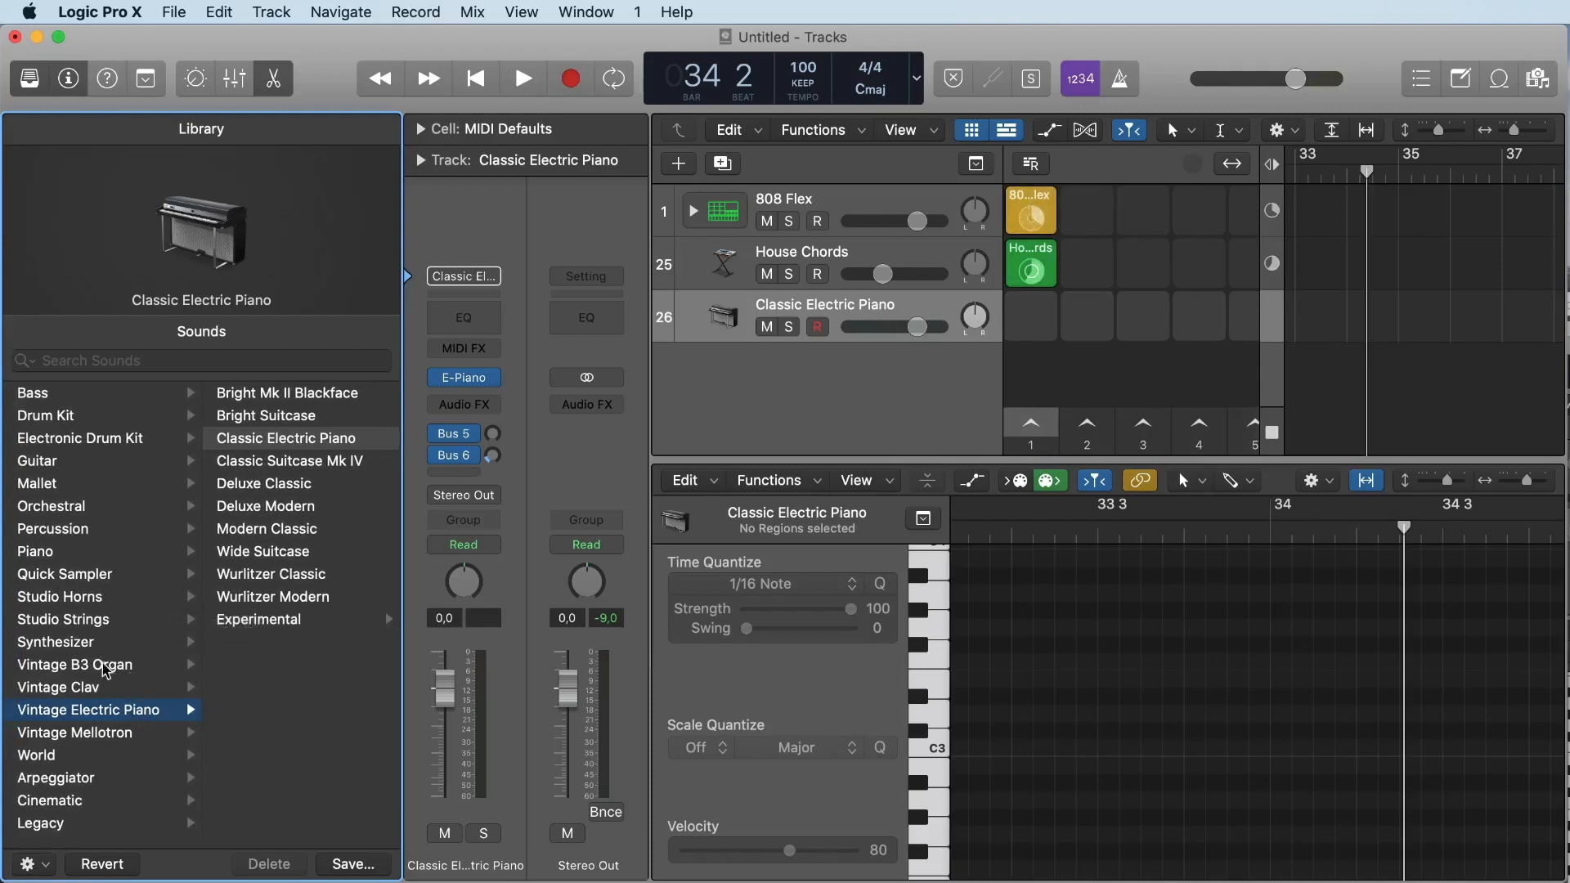
left_click(72, 646)
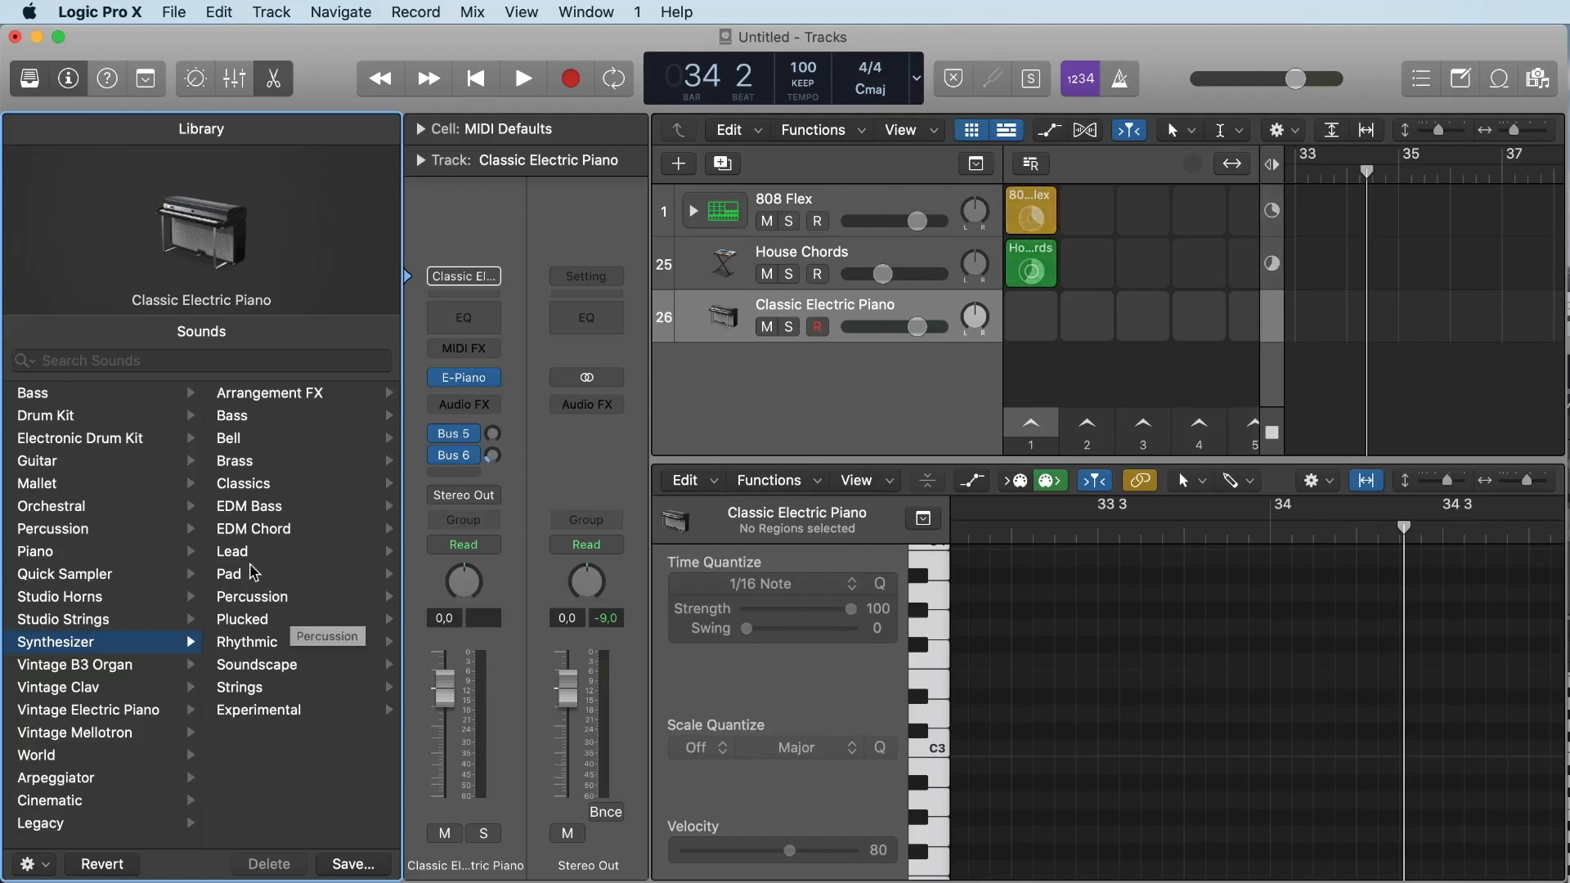
left_click(245, 551)
scroll(273, 568, "down", 3)
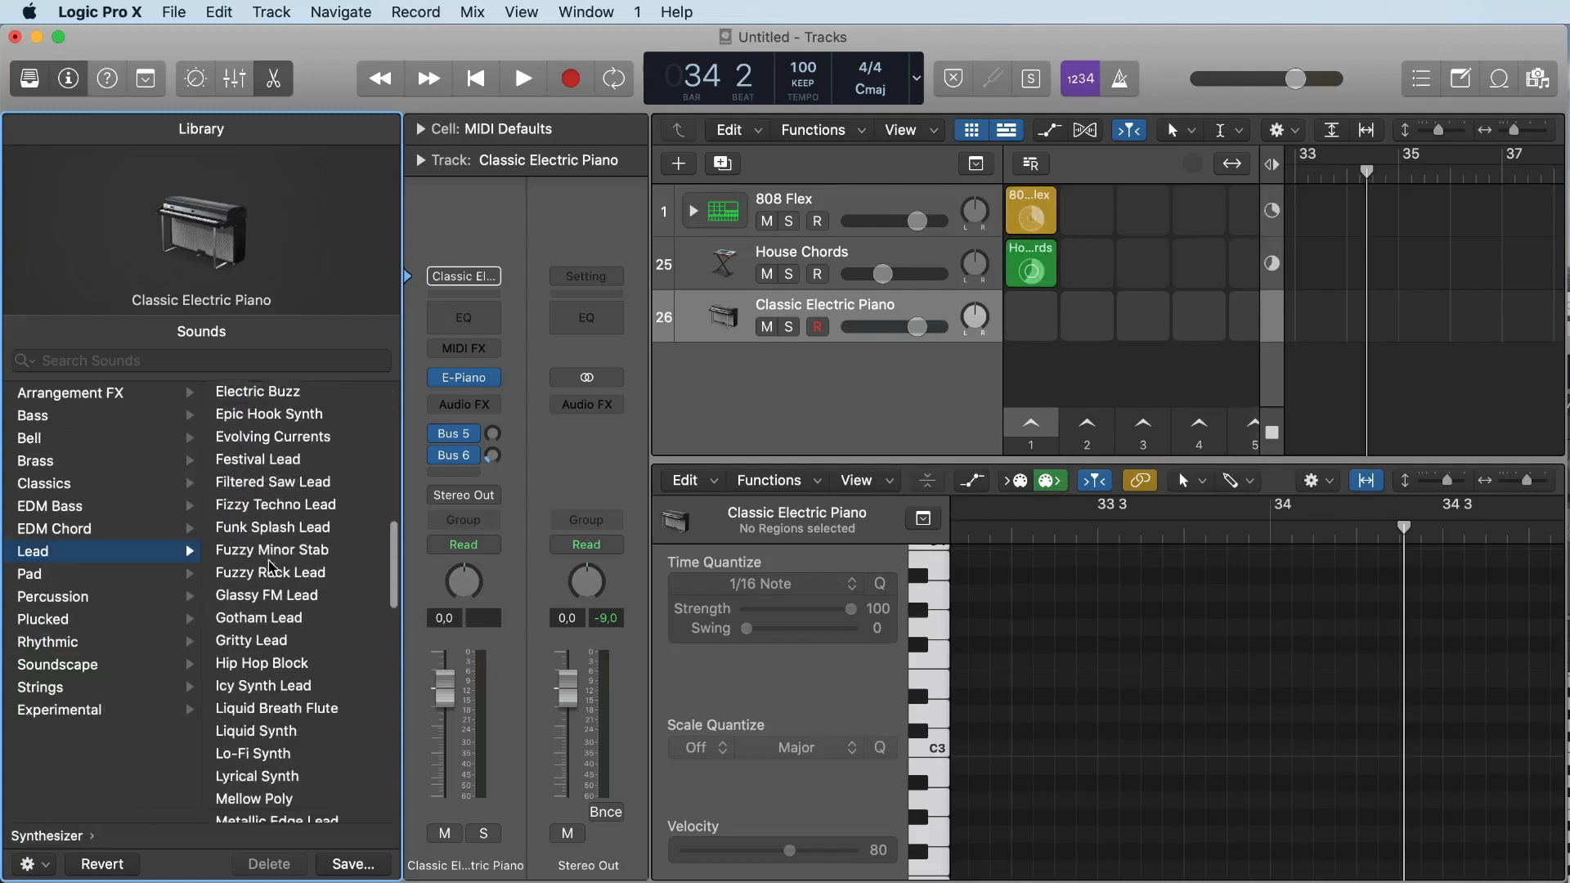
scroll(274, 572, "down", 6)
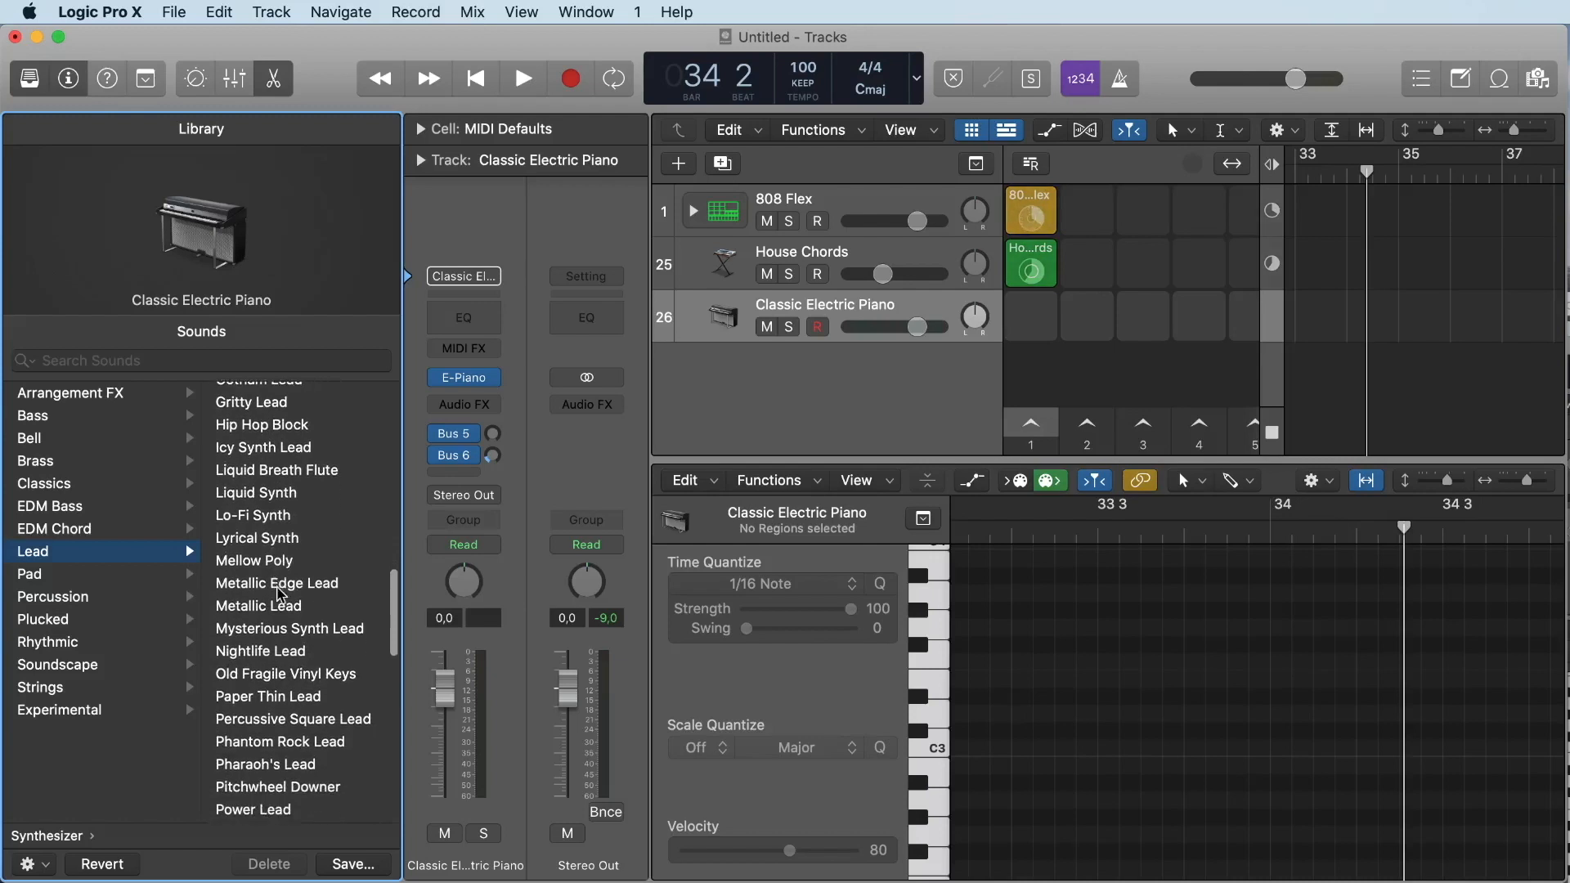
left_click(318, 721)
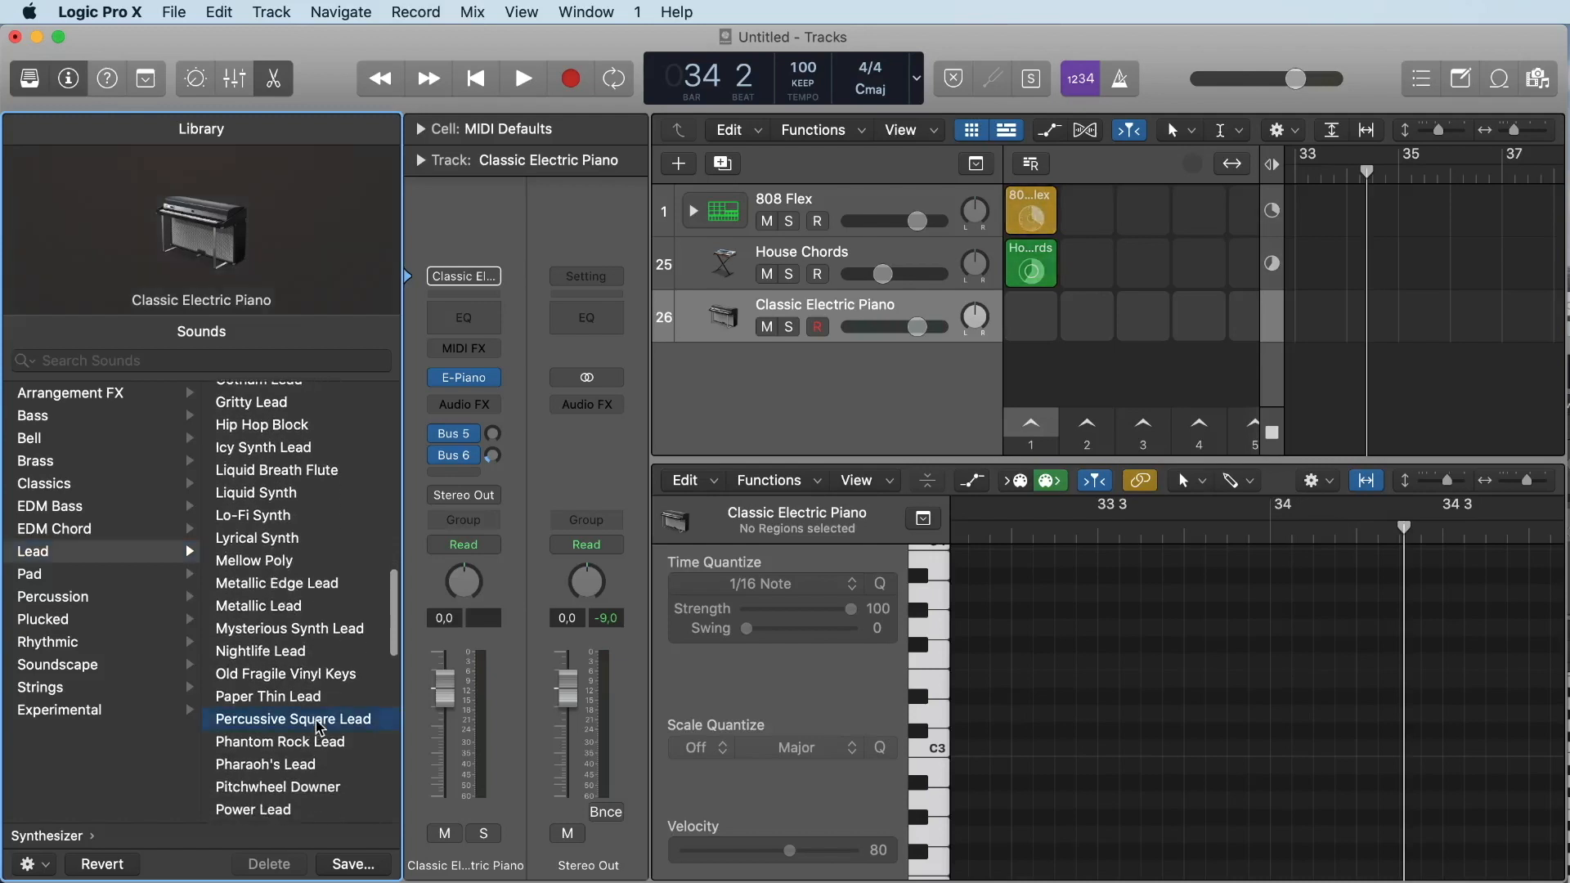
Hide the Library and create a MIDI cell in scene 1 of the Percussive Square Lead track
left_click(31, 88)
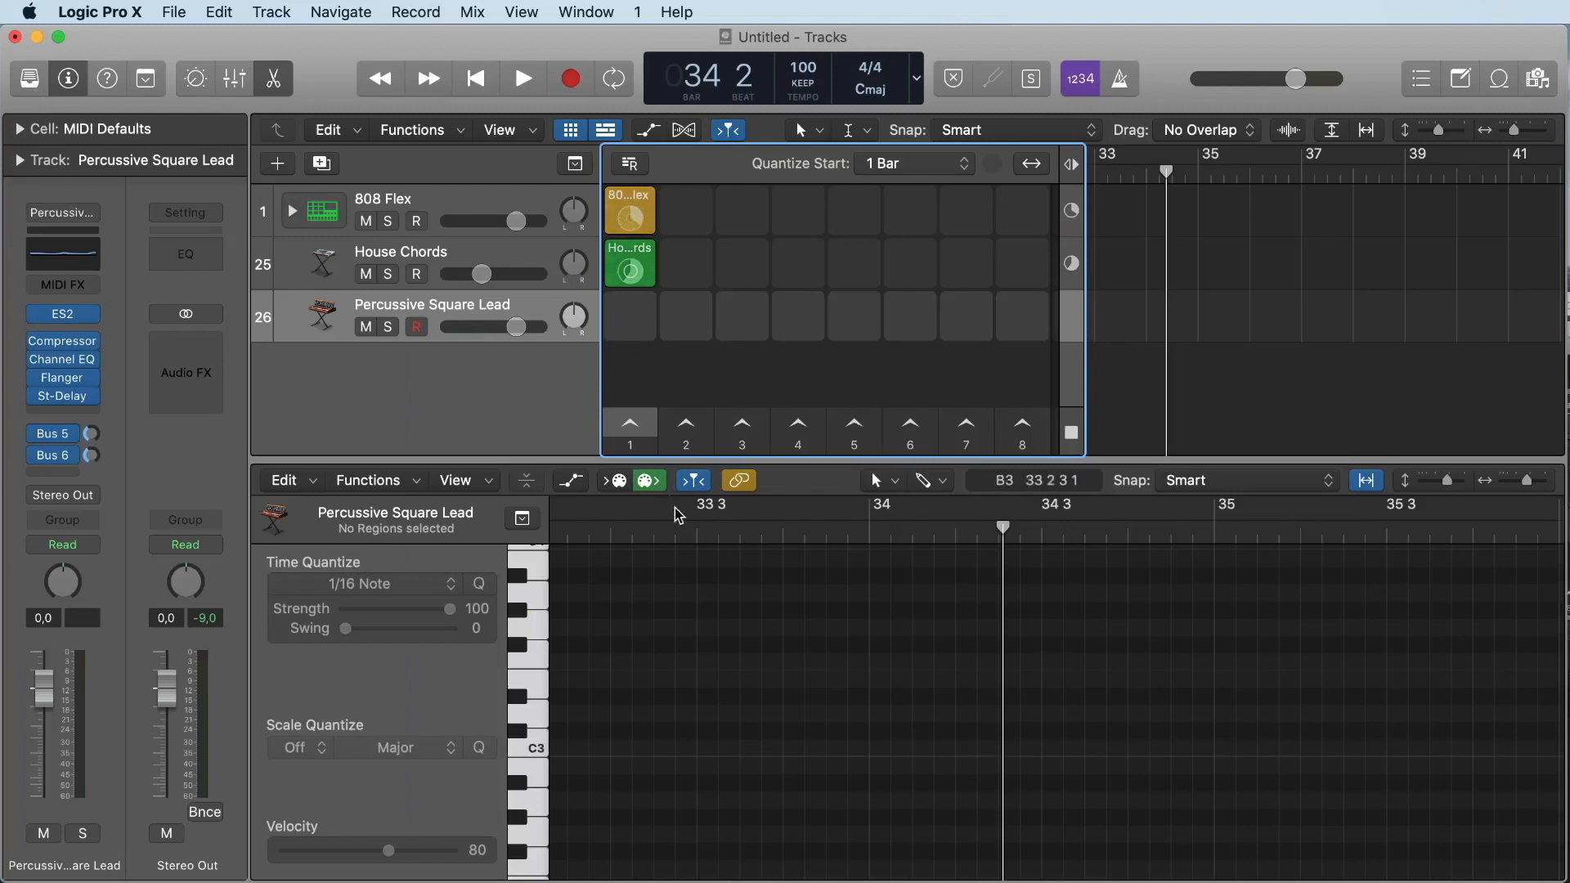
mouse_move(646, 299)
right_click(648, 305)
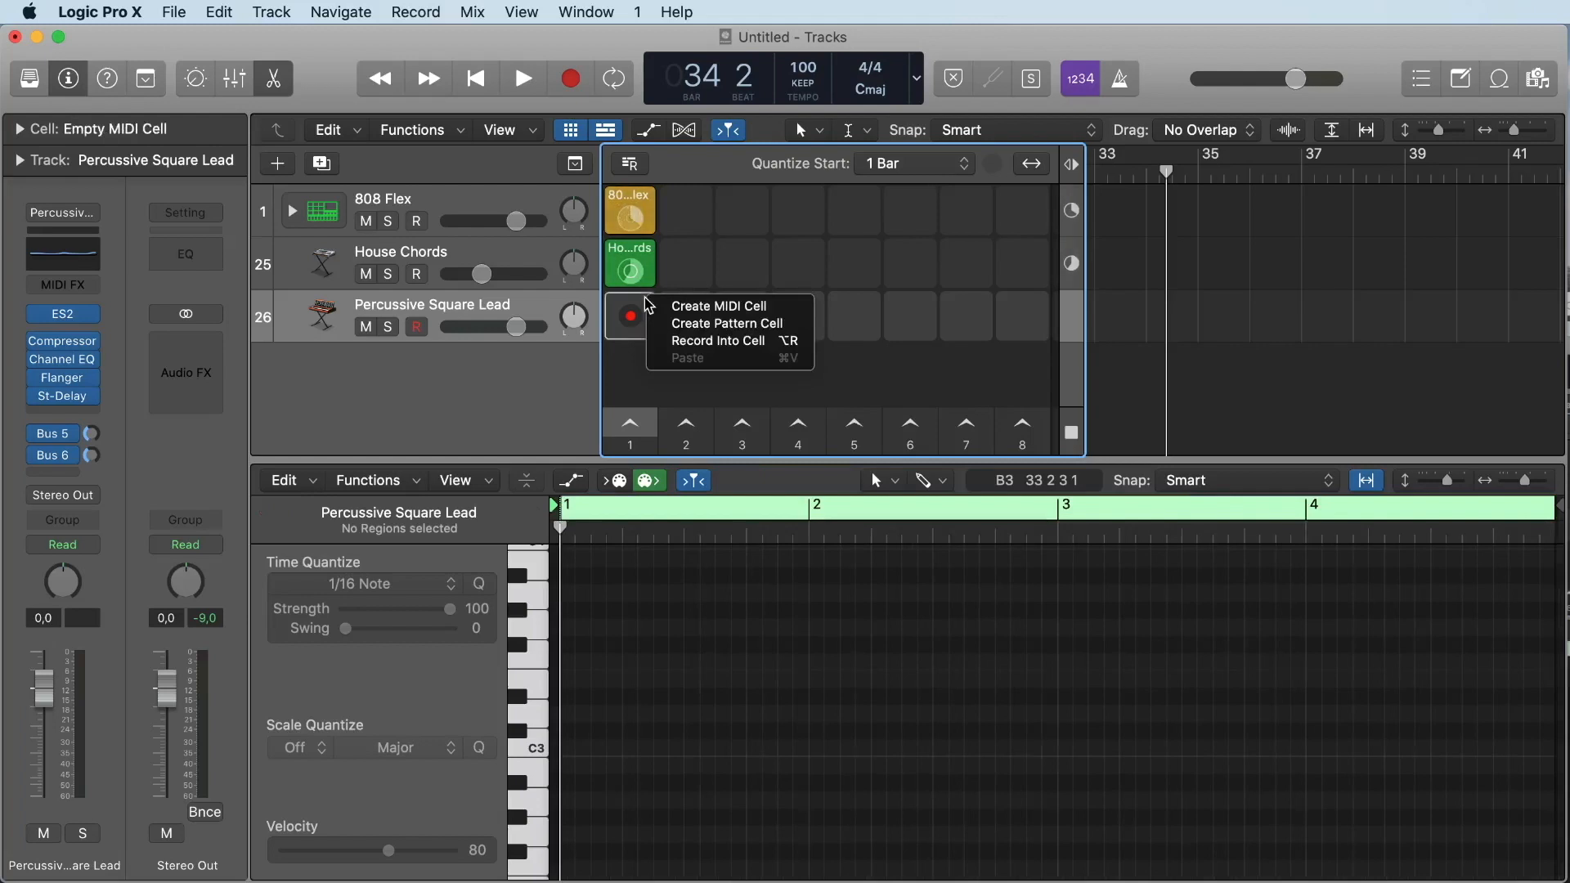
left_click(762, 310)
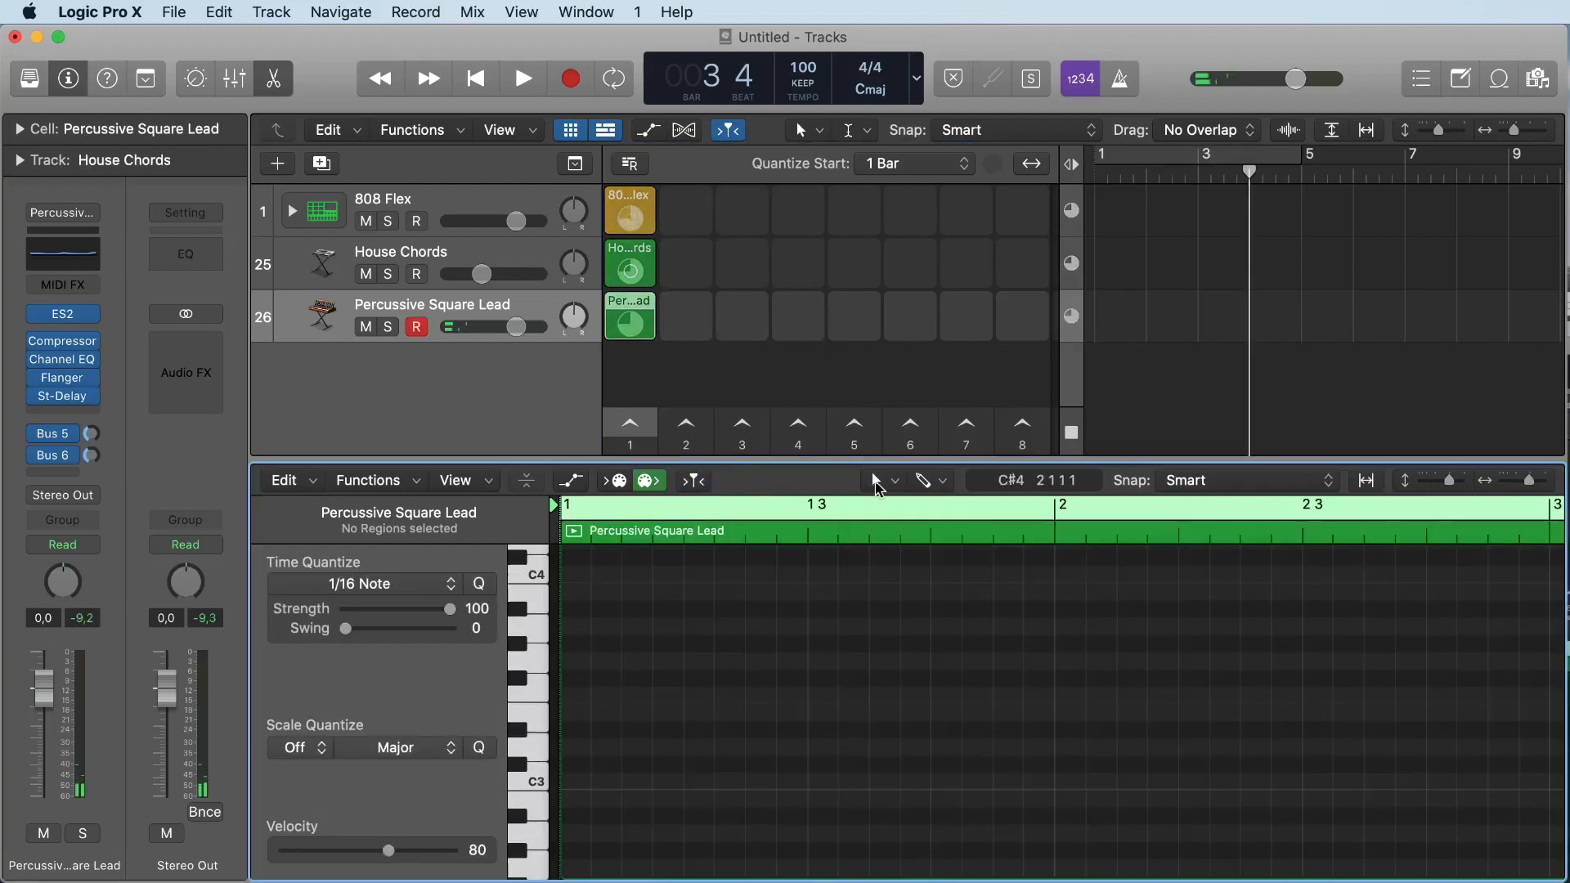
Draw an A3 note in bar 1 of the Percussive Square Lead cell, about one and a half beats long, with the Pencil tool
left_click(878, 484)
left_click(927, 534)
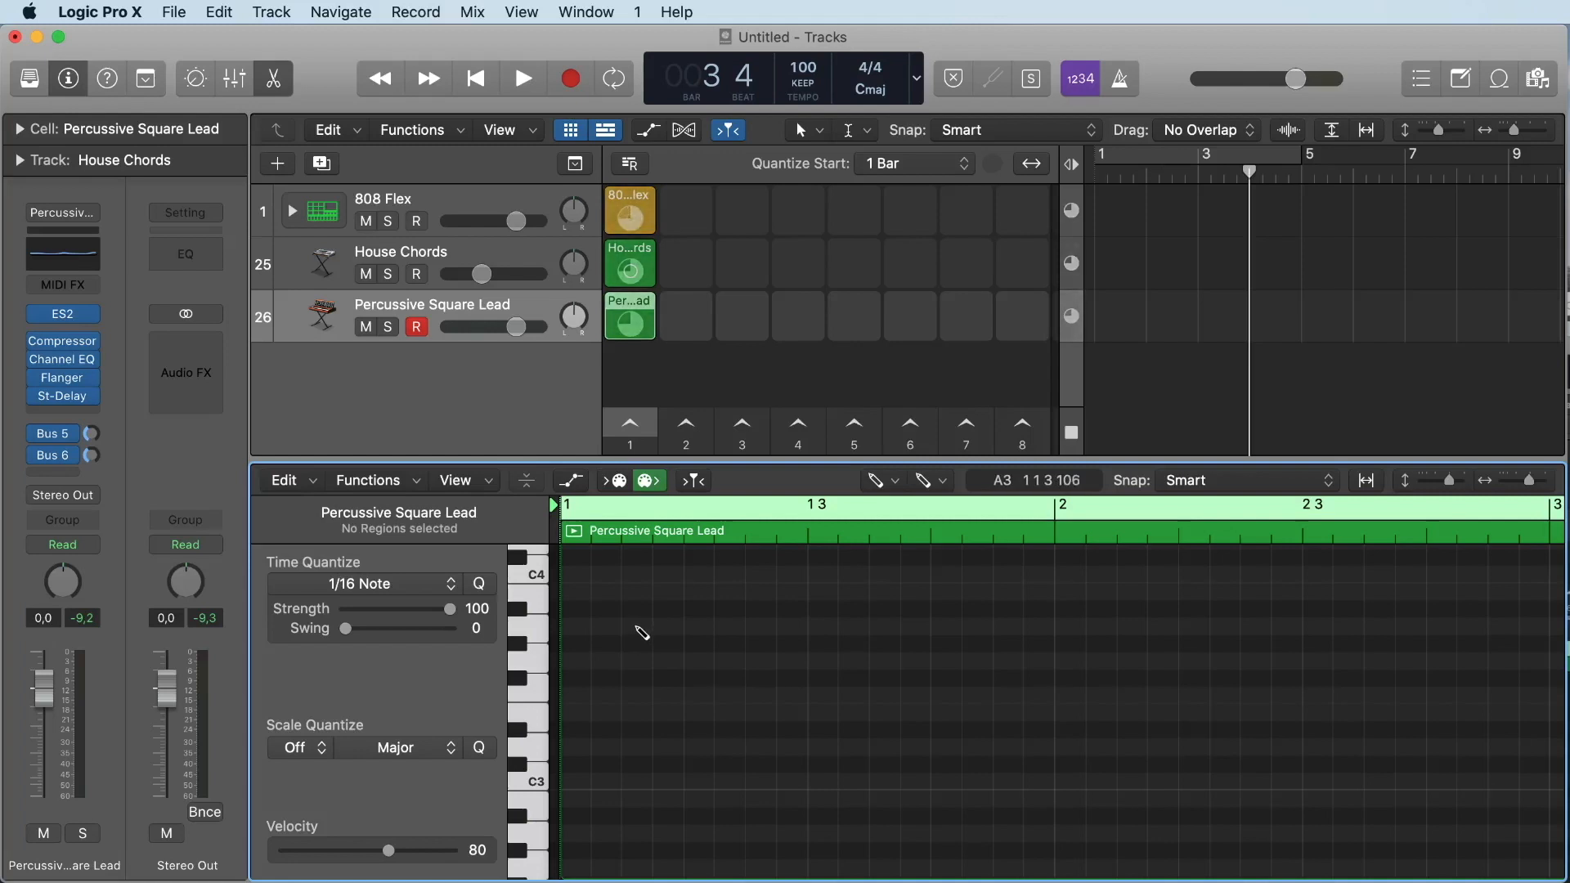
left_click(637, 627)
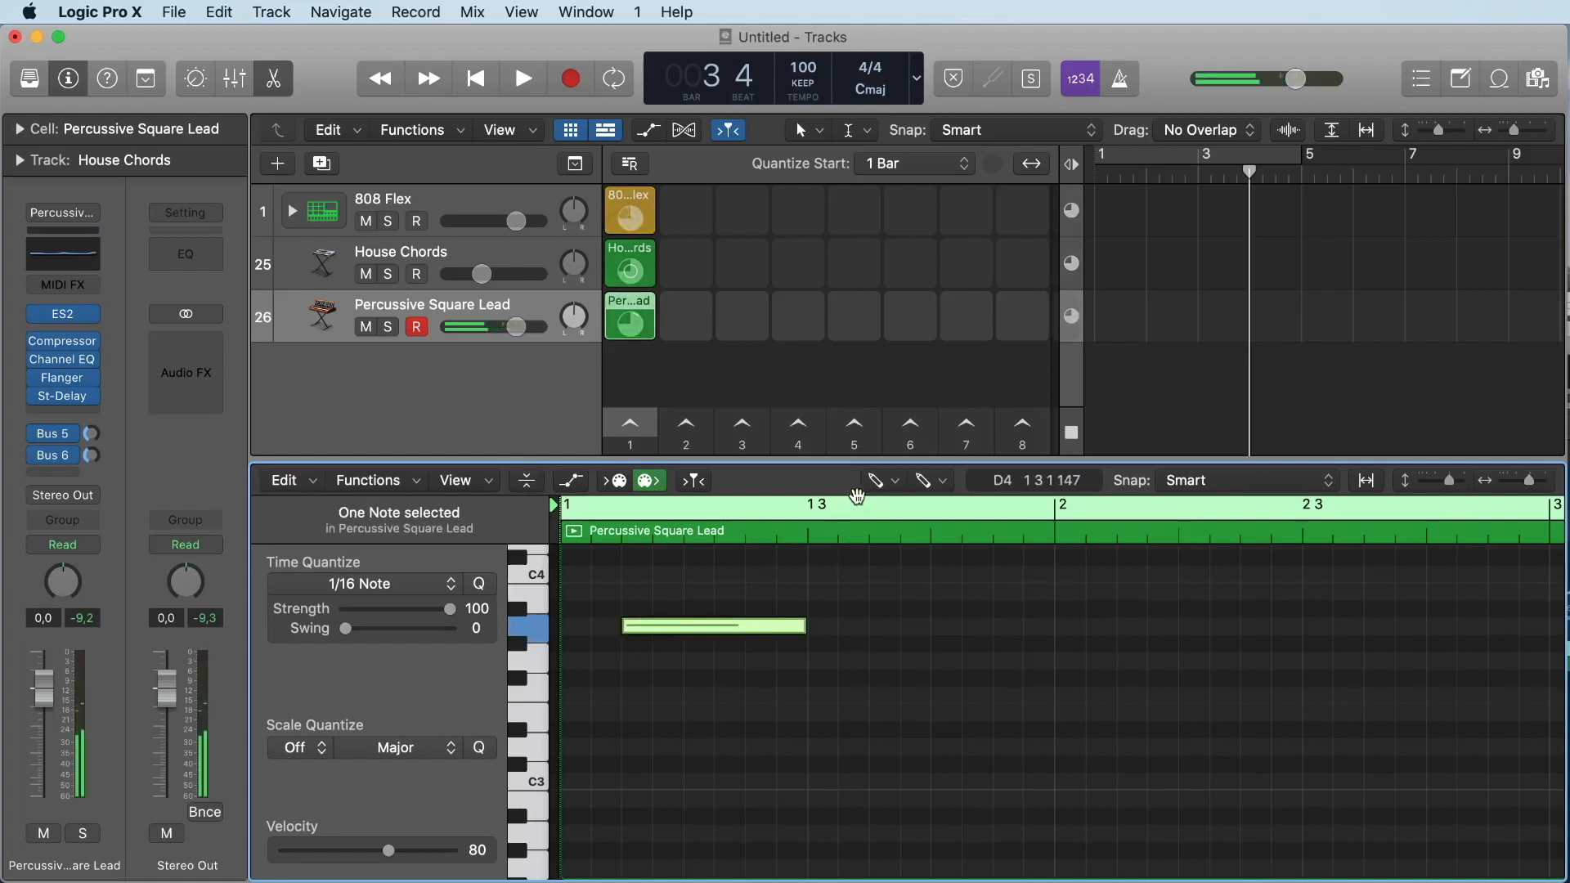
Resize the A3 note in bar 1 of the Percussive Square Lead cell to two beats with the Pointer tool
left_click(874, 489)
left_click(929, 505)
left_click_drag(806, 626, 1567, 652)
scroll(1357, 649, "left", 12)
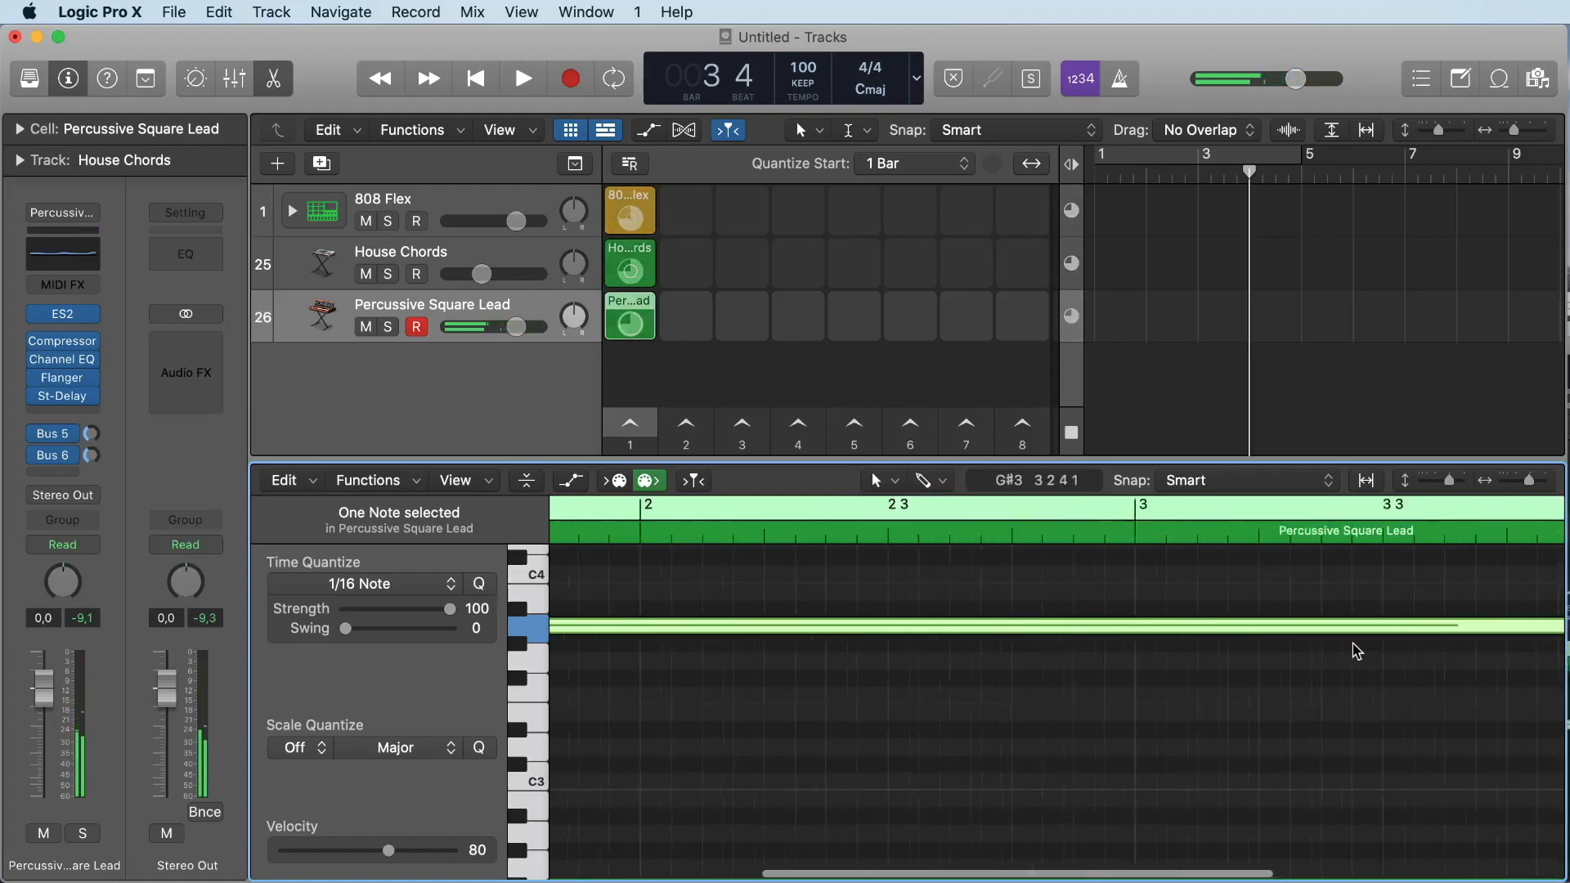
left_click_drag(1531, 483, 1515, 484)
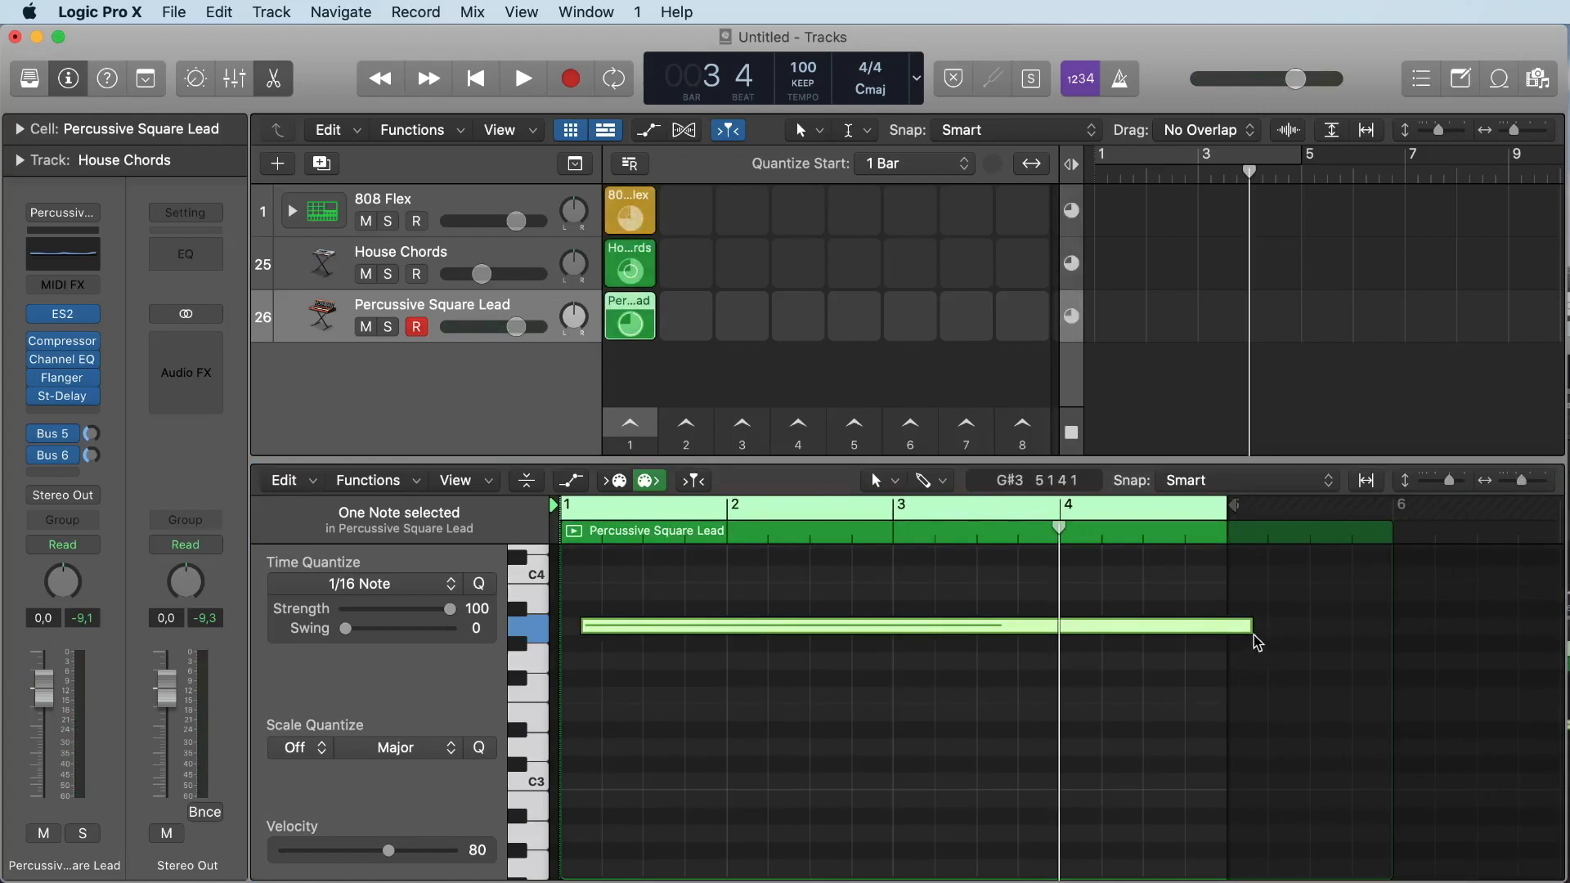
left_click_drag(1256, 637, 715, 638)
mouse_move(1522, 482)
left_mouse_down()
mouse_move(1552, 486)
mouse_move(1524, 483)
left_mouse_up()
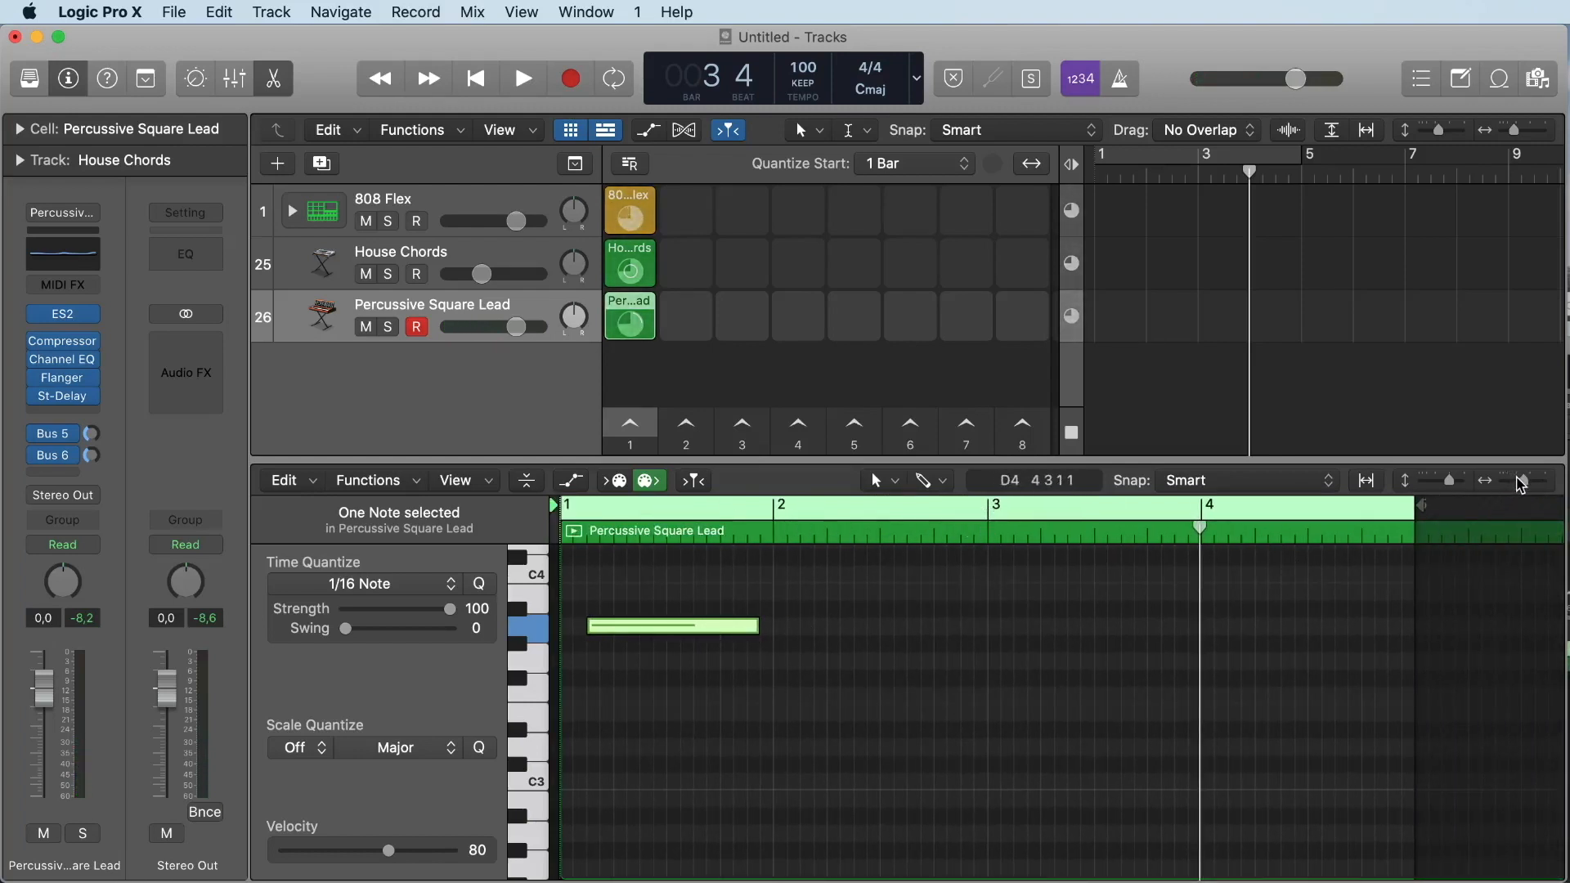
left_click_drag(1522, 482, 1525, 484)
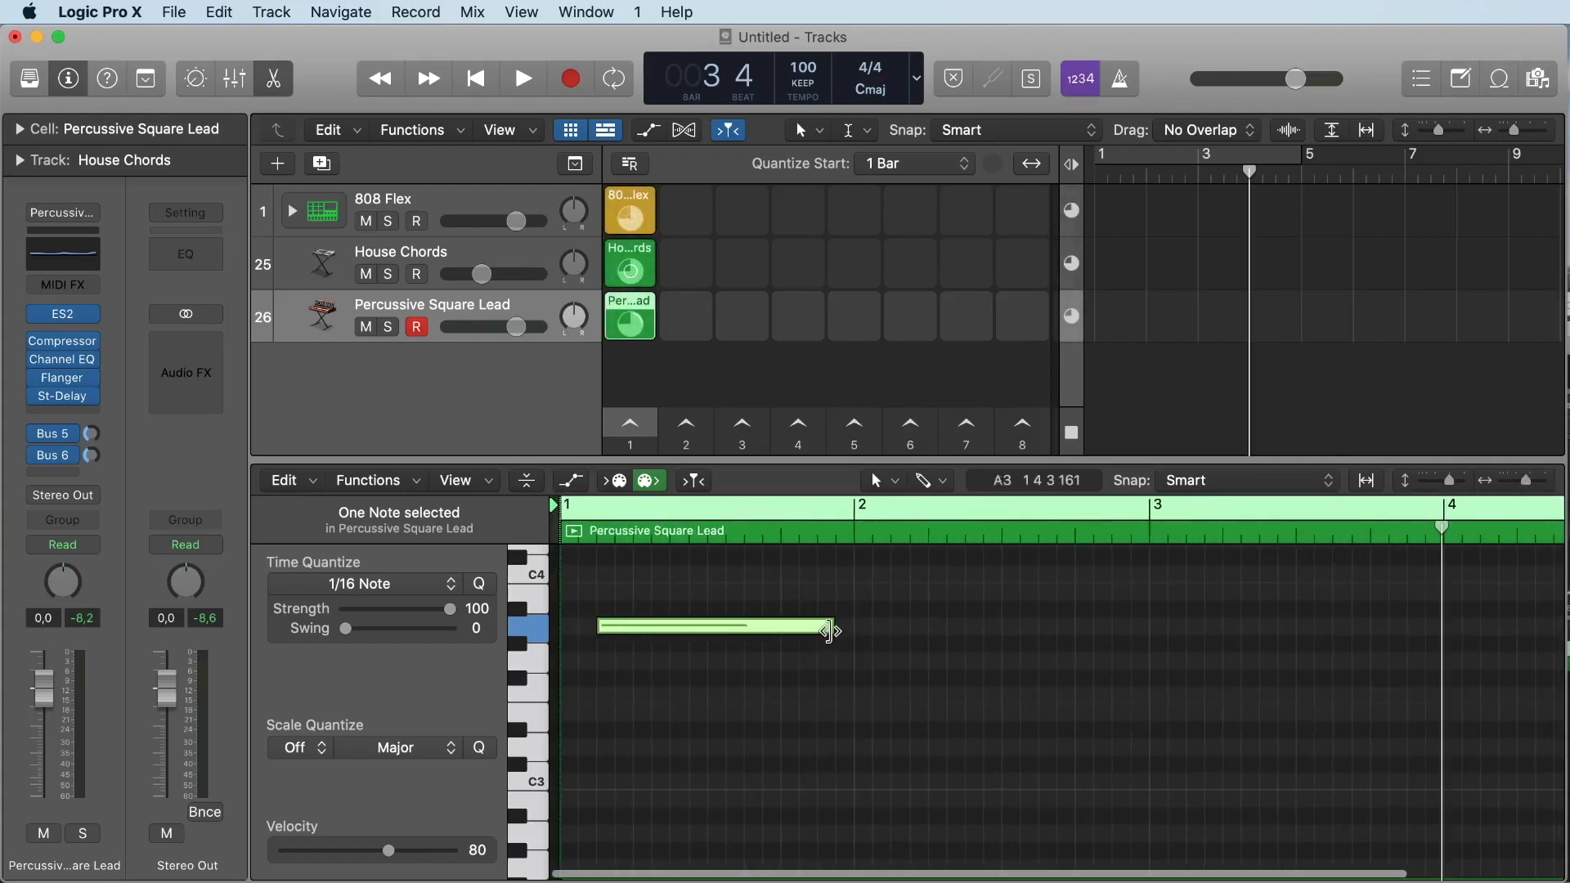
left_click_drag(826, 630, 736, 644)
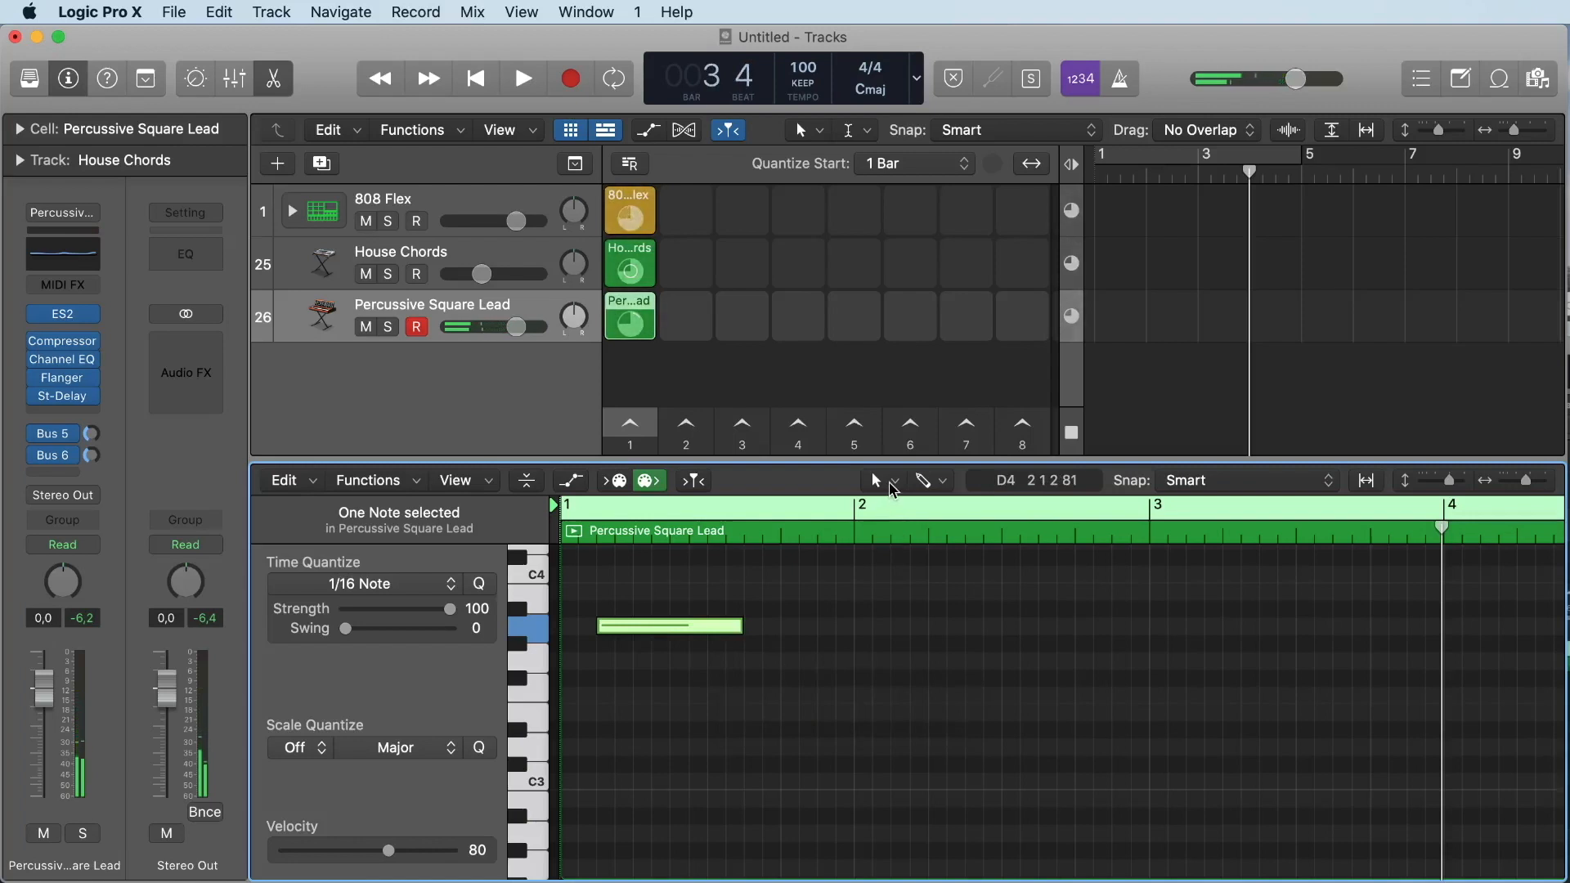
Draw an E3 note directly after the A3 note with the Pencil tool and shorten it to end at bar 2
left_click(893, 483)
left_click(941, 538)
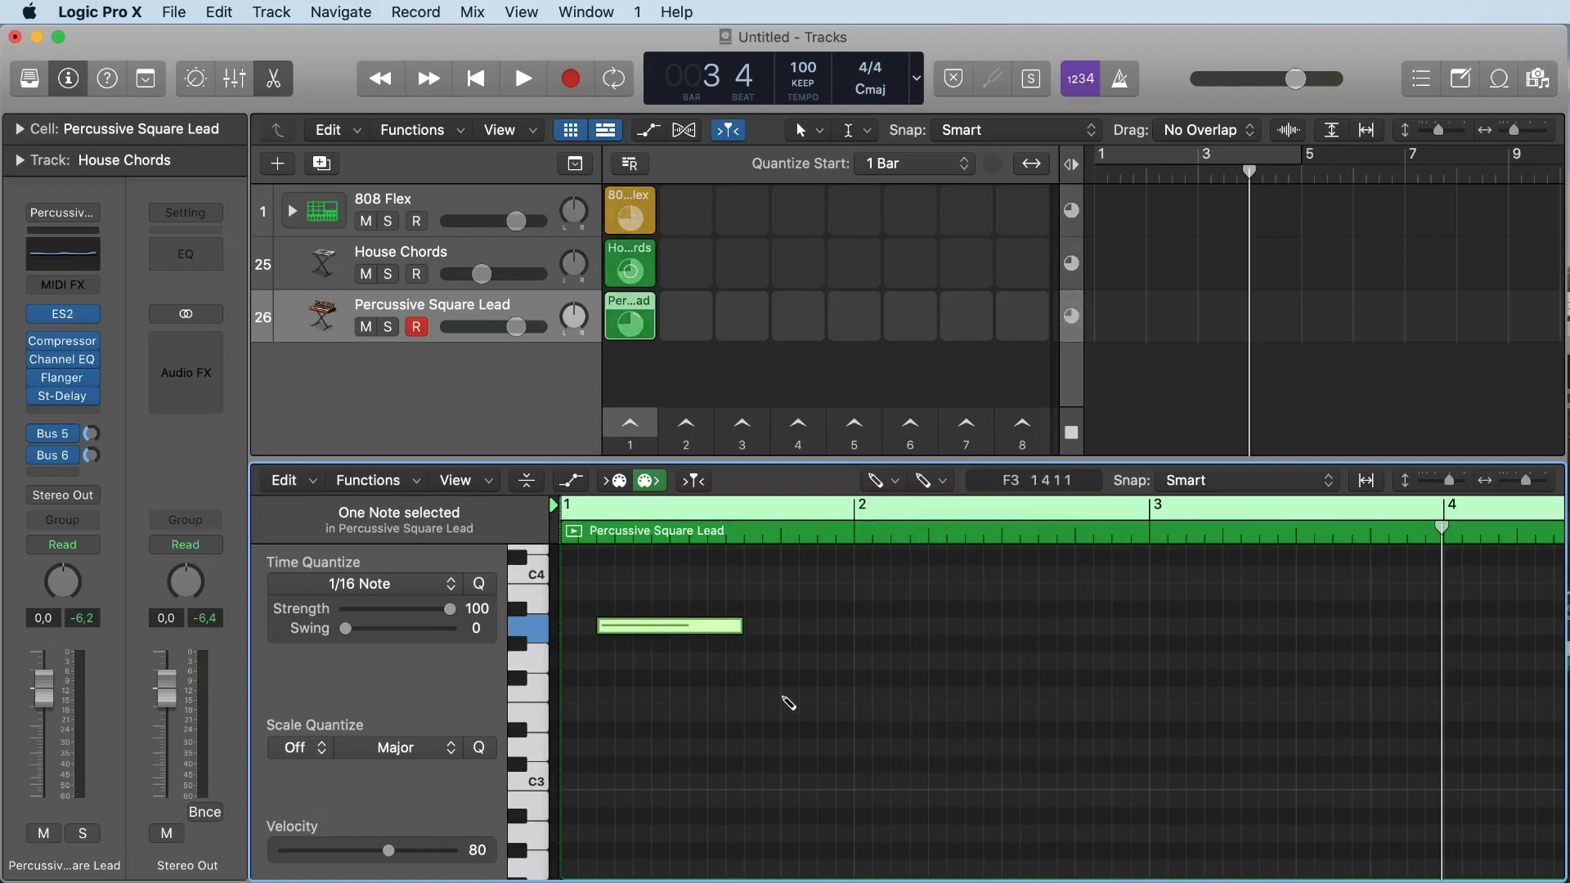
left_click(754, 696)
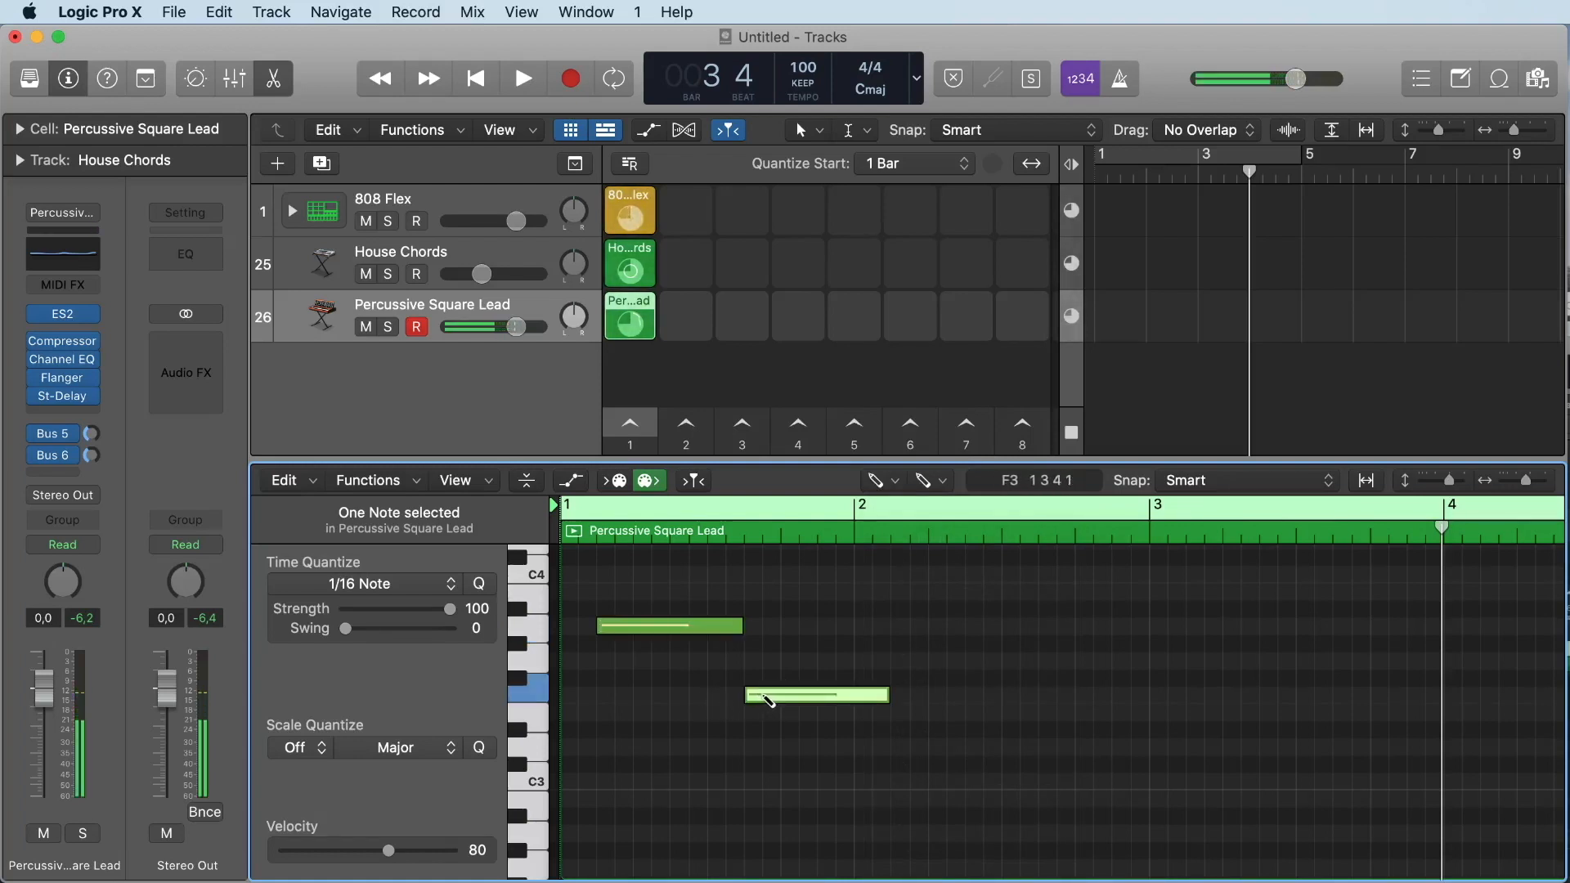
left_click_drag(769, 699, 784, 716)
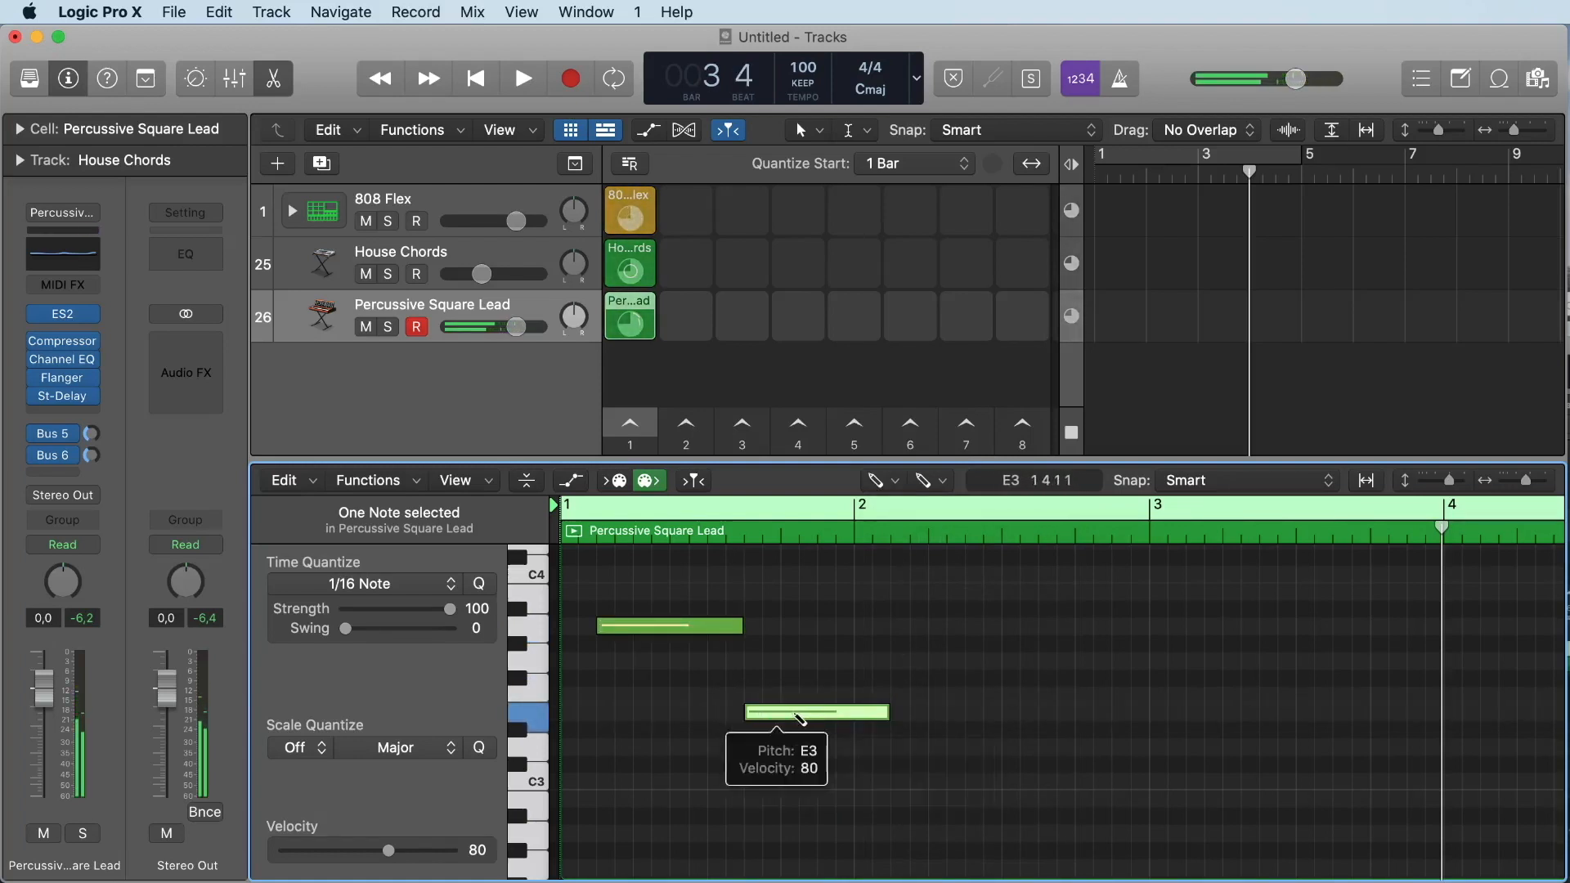
left_click_drag(887, 709, 853, 709)
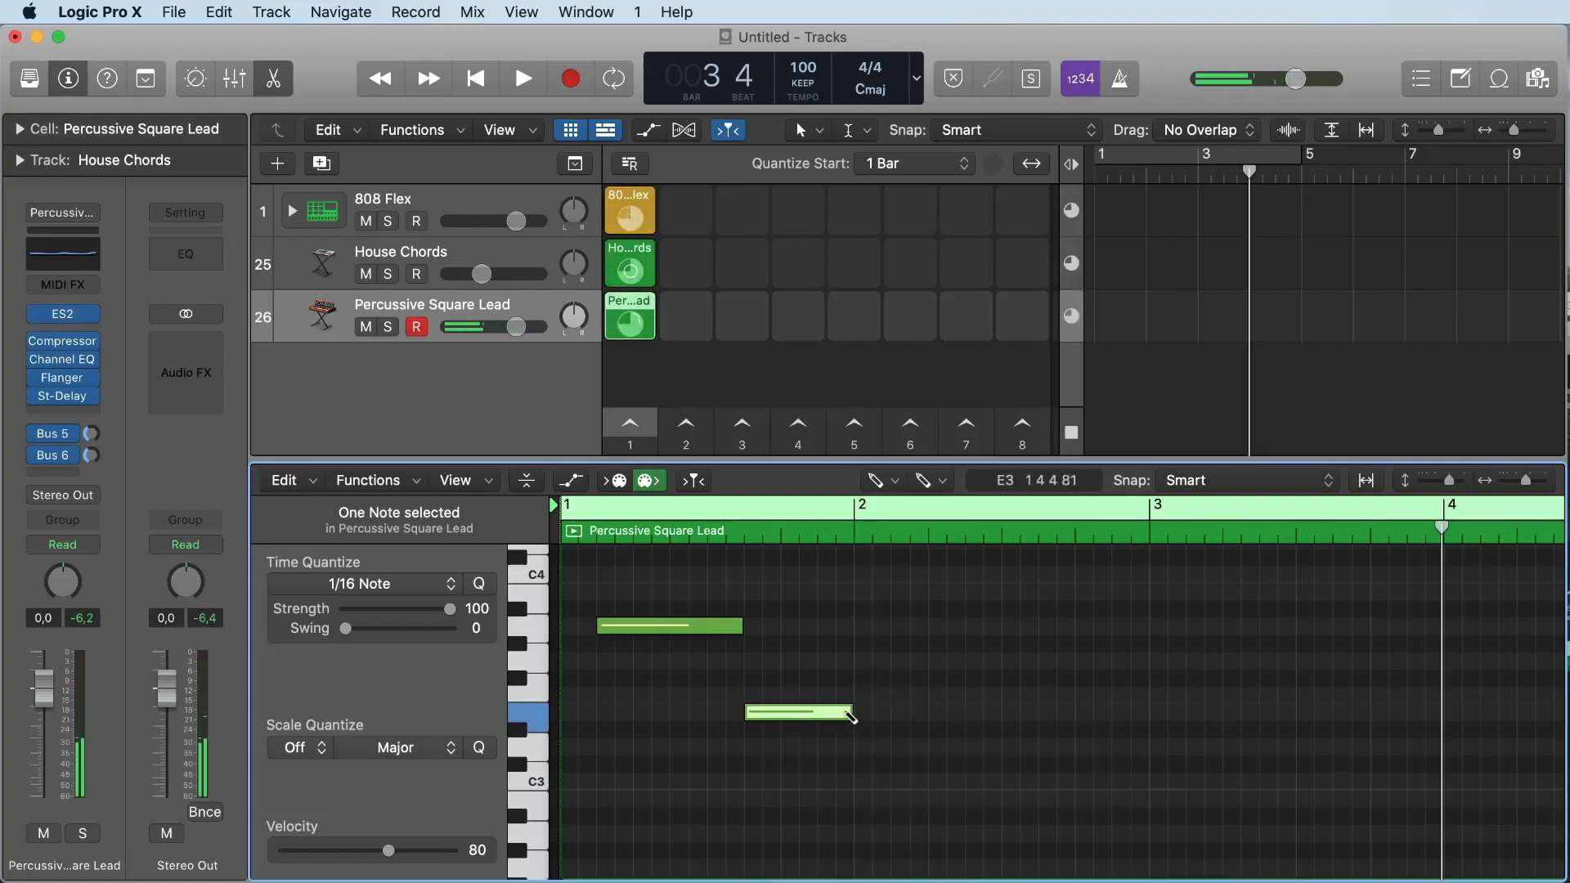
Draw consecutive G3, D3 and E3 notes from the start of bar 2, shortening the E3 note to end at bar 3
left_click(862, 659)
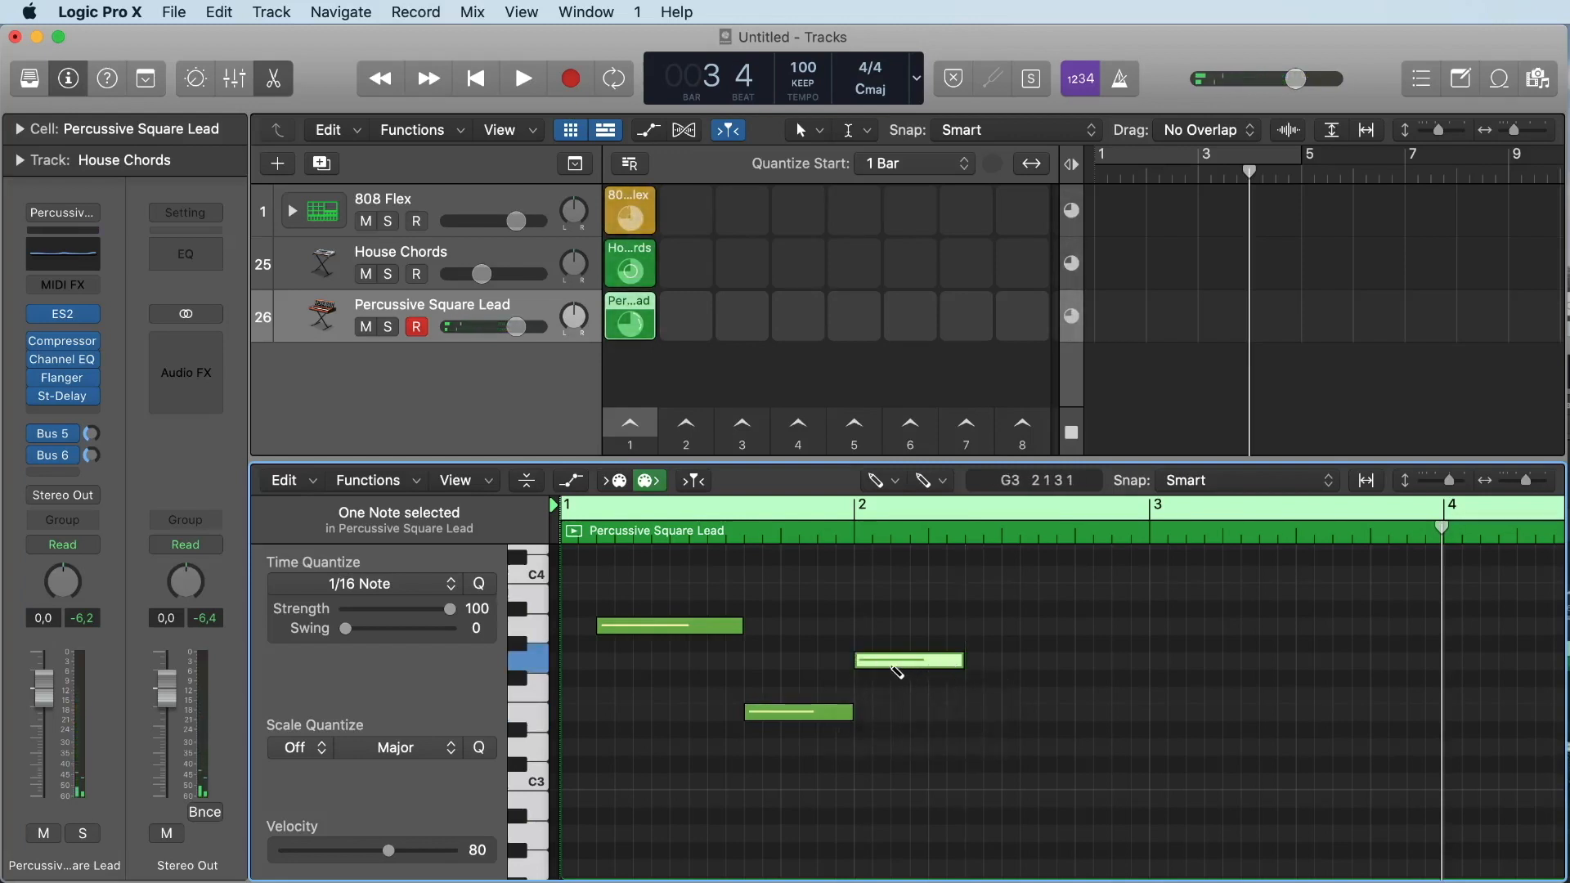
left_click(979, 748)
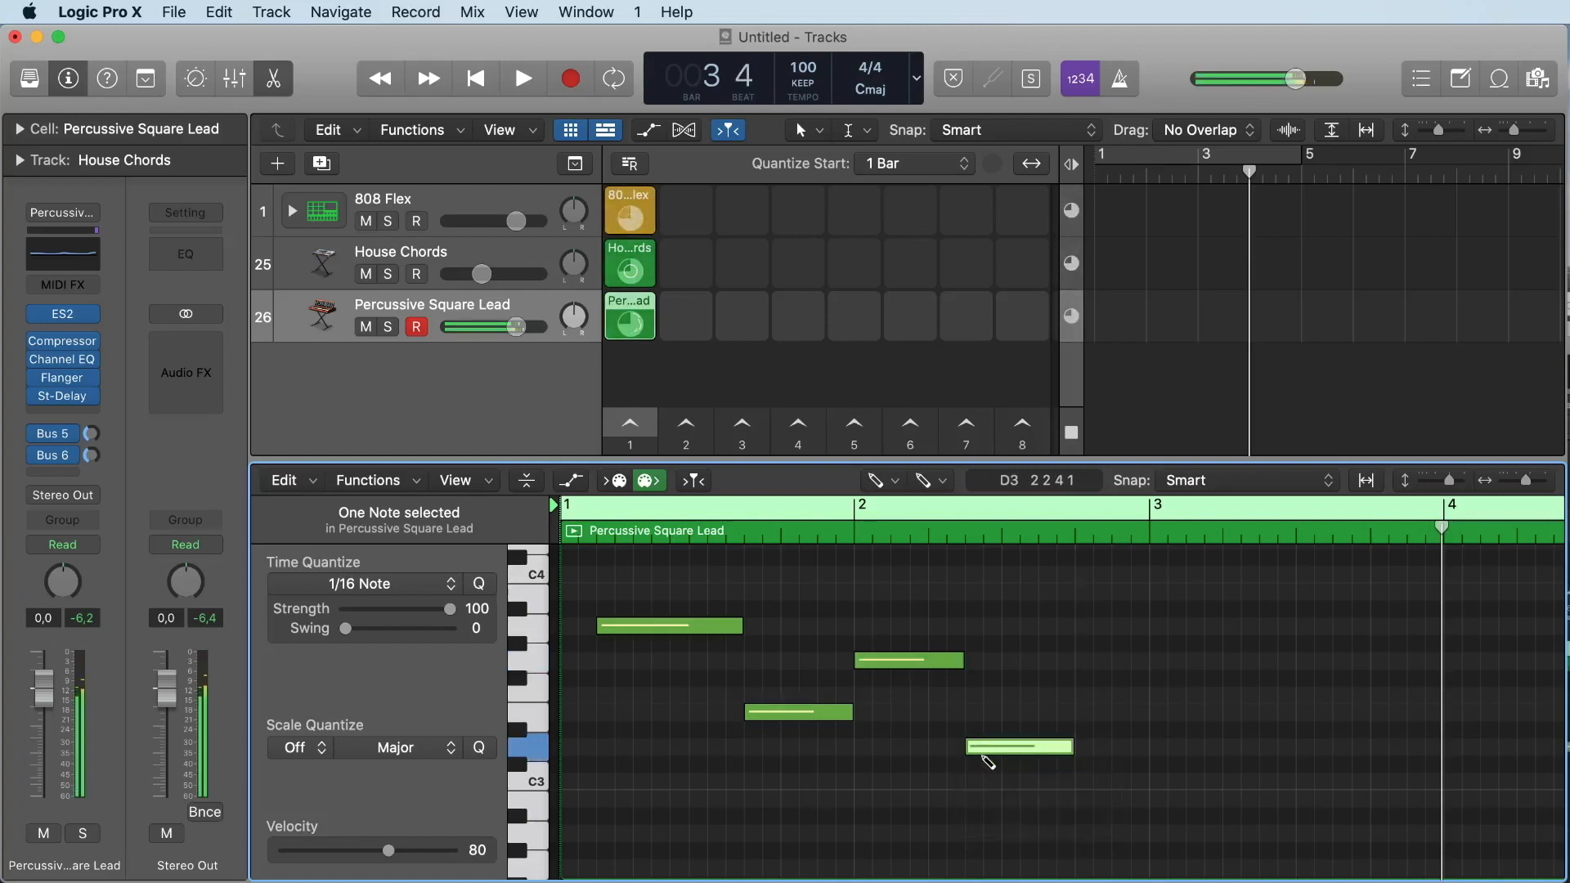
left_click(1081, 712)
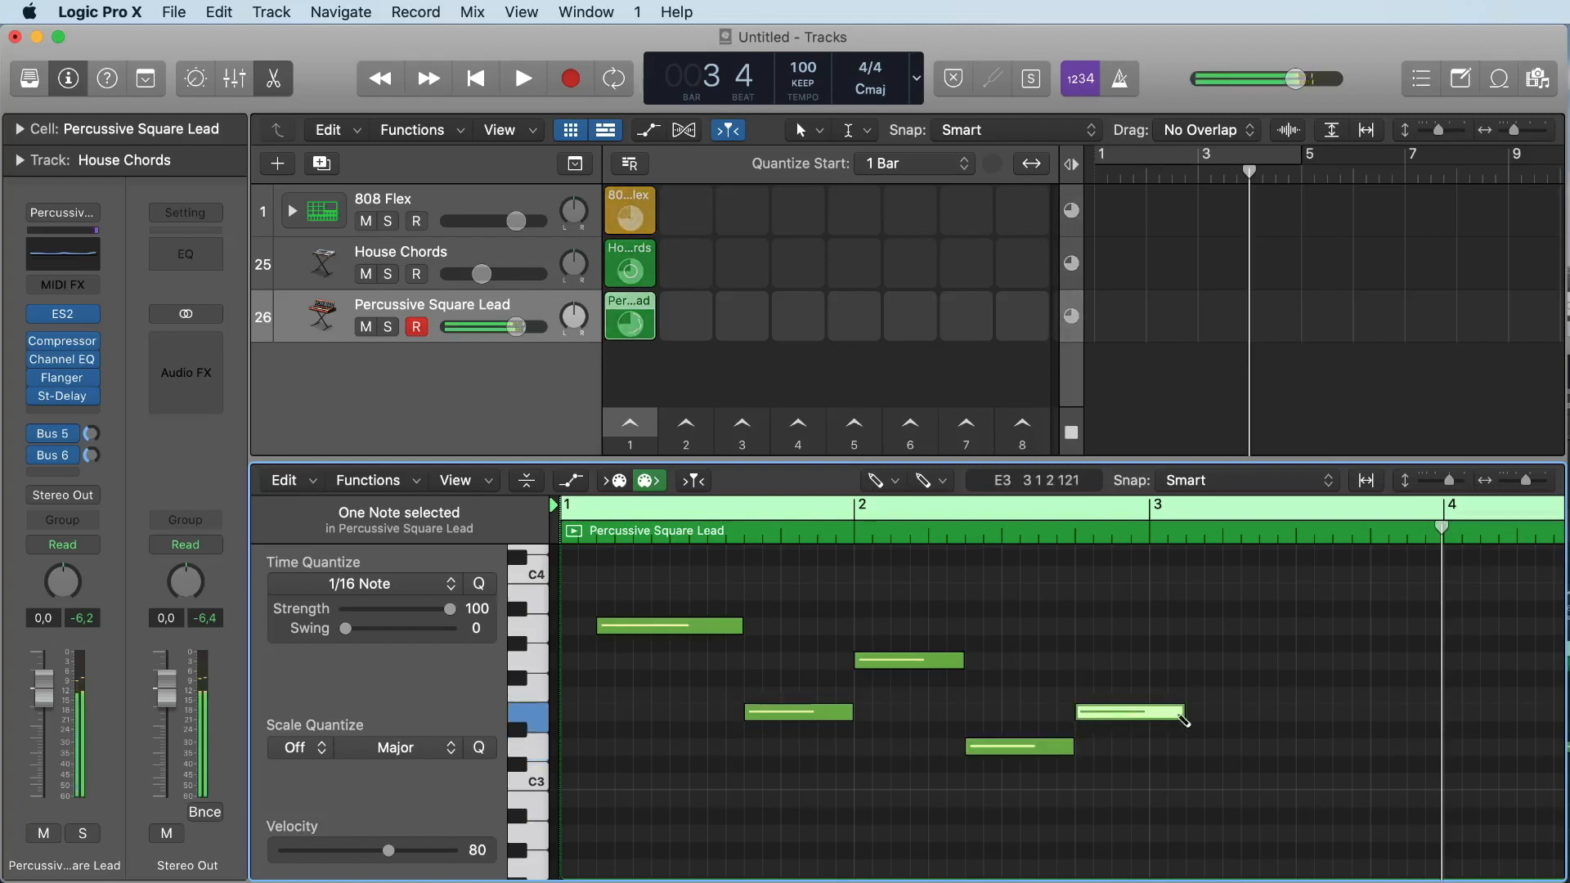
mouse_move(1180, 713)
left_mouse_down()
mouse_move(1154, 717)
mouse_move(1162, 747)
left_mouse_up()
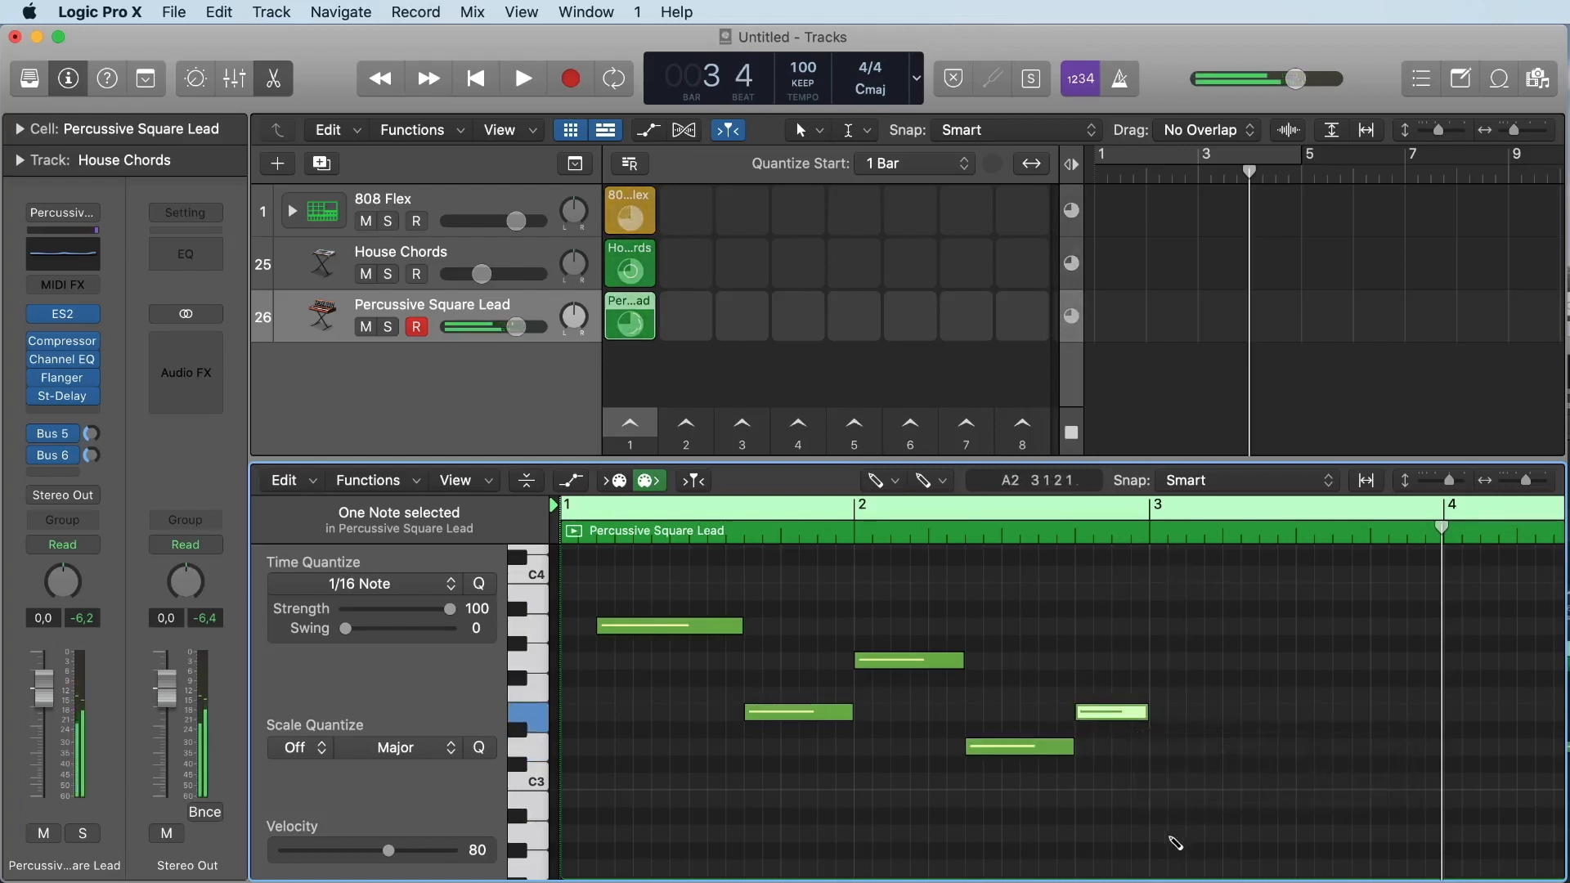
Draw an A2 note at the start of bar 3 and lengthen it to fill the whole bar
scroll(1180, 836, "down", 3)
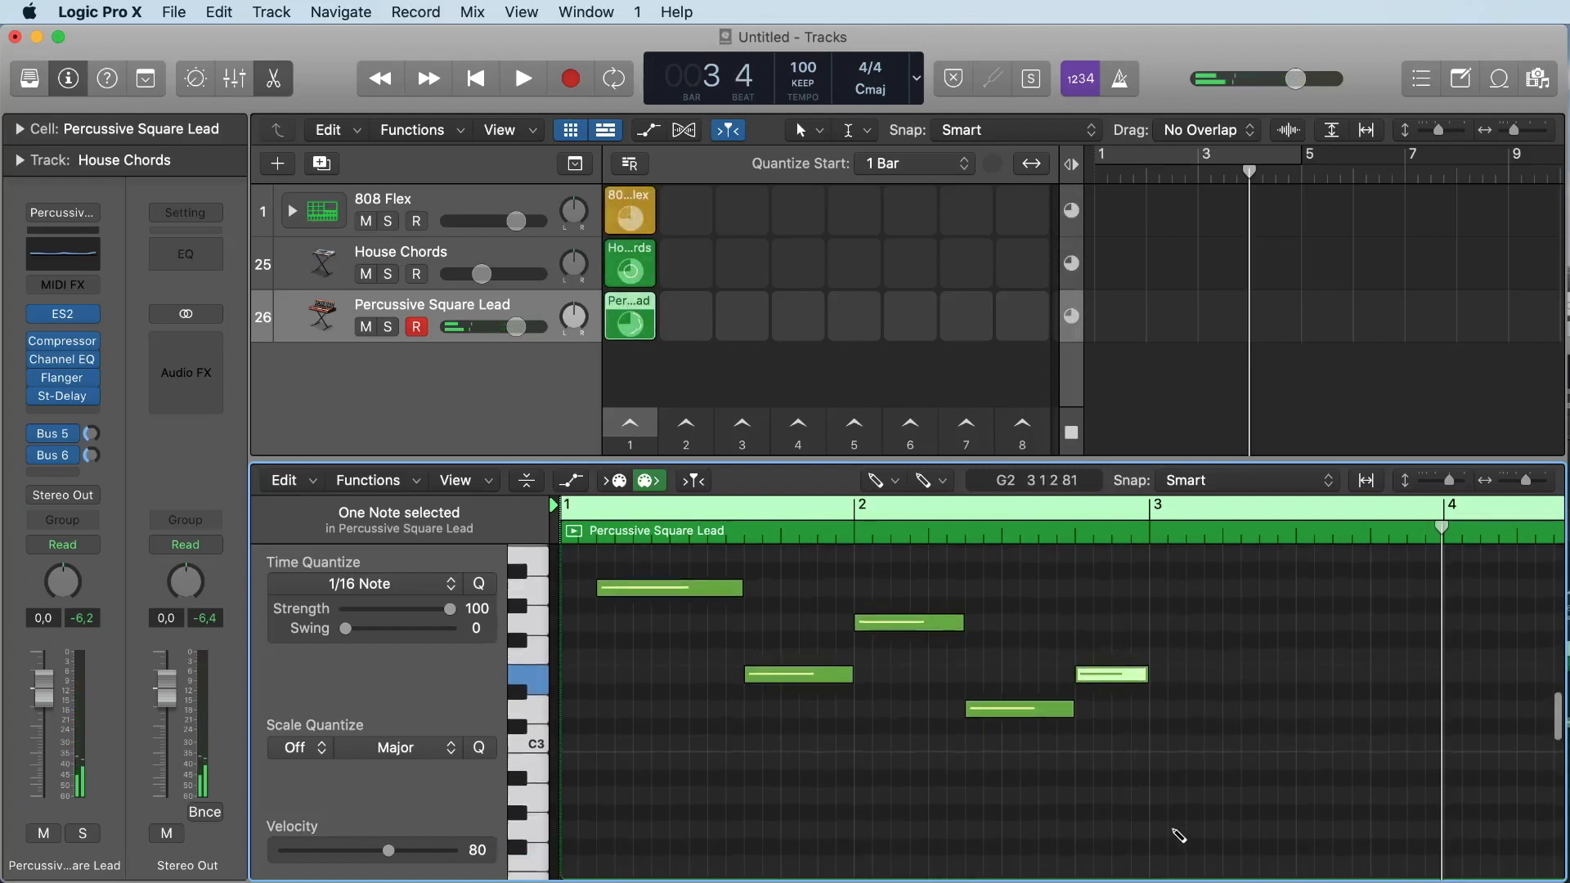
left_click(1161, 796)
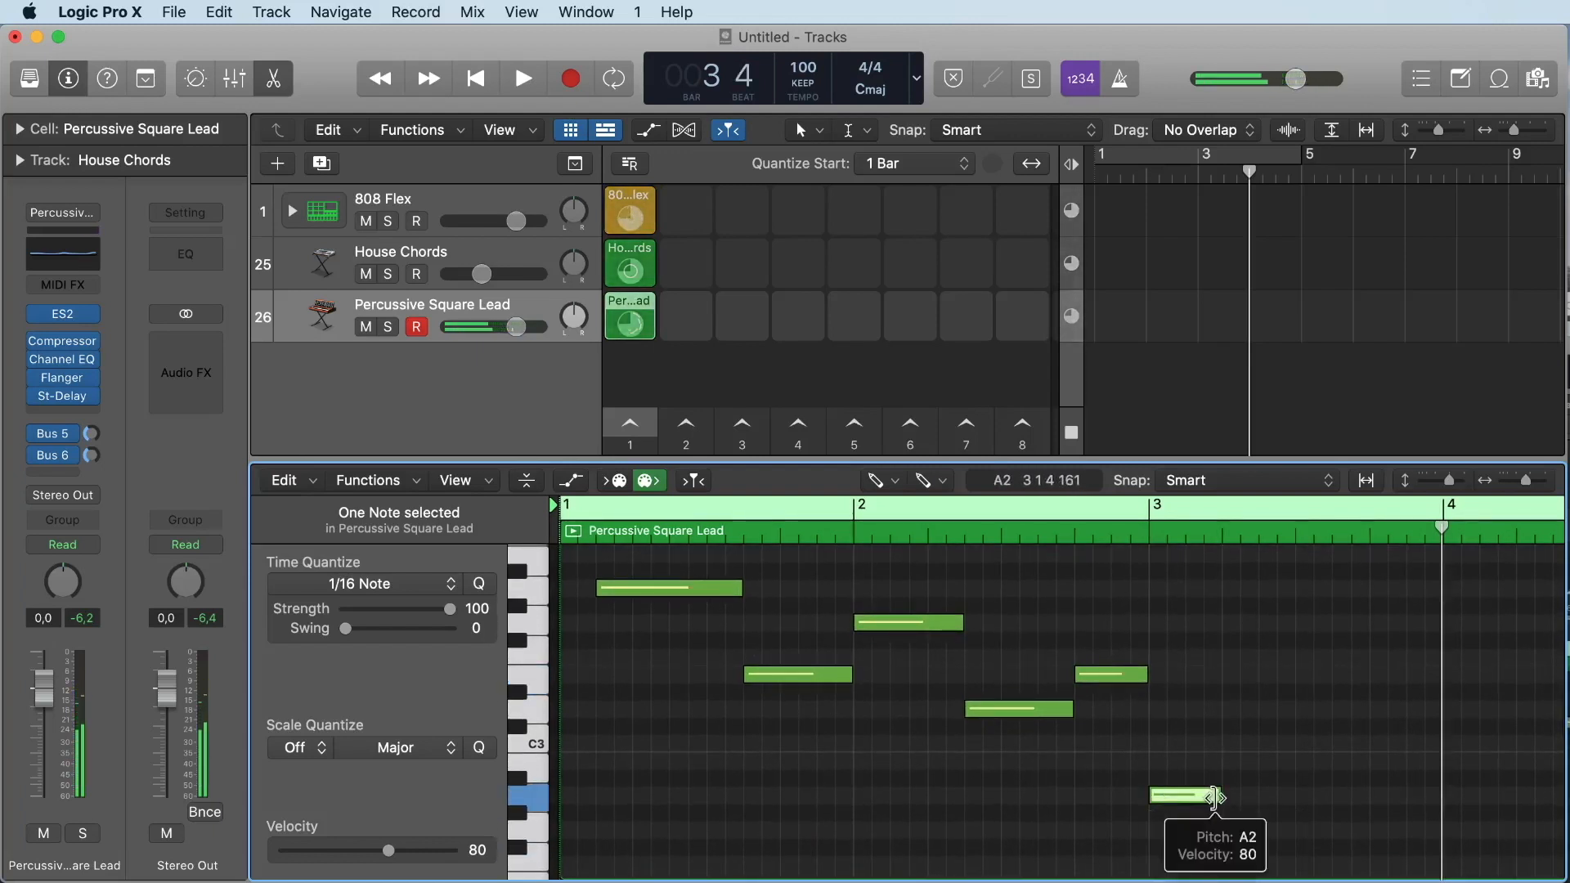
left_click_drag(1219, 798, 1441, 807)
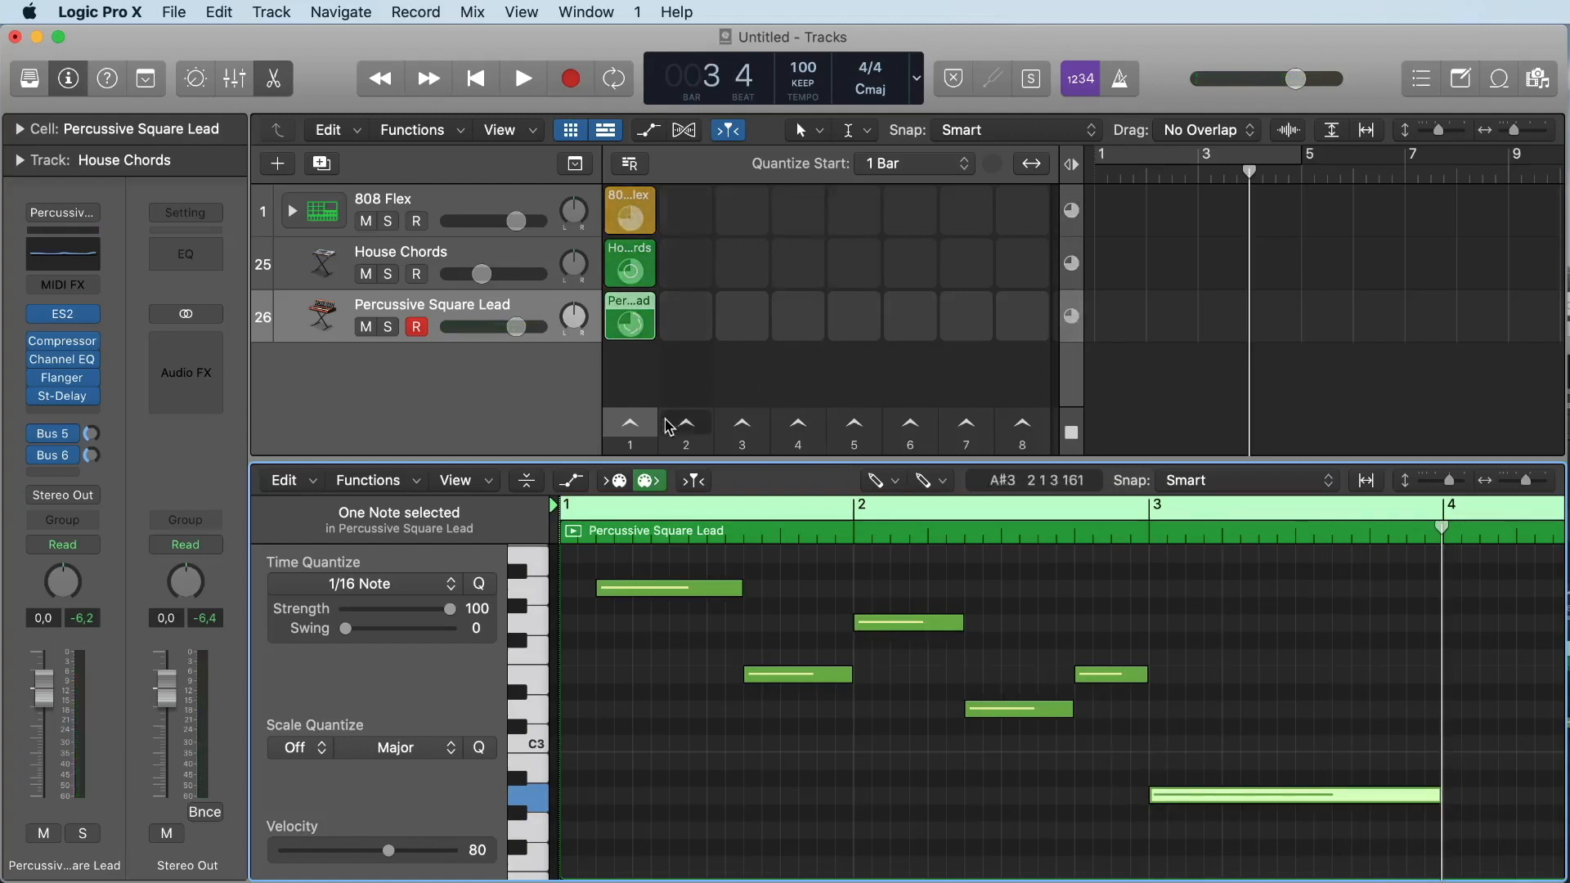
Audition scene 1, and trim the start of the opening A3 note to beat 2 of bar 1 with the Pointer tool
left_click(634, 426)
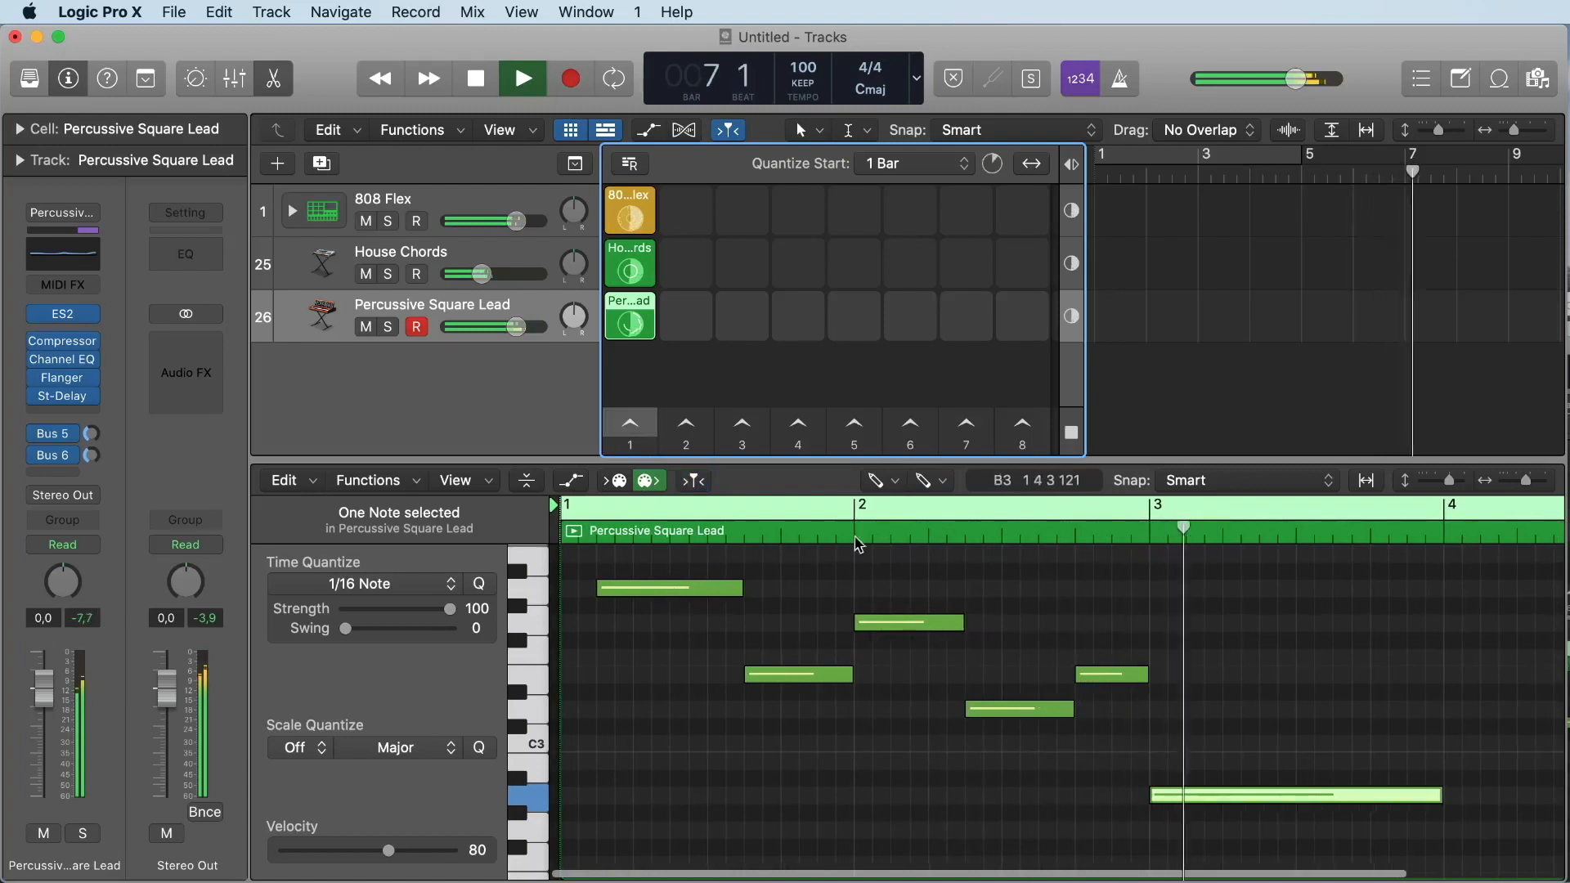
key("space")
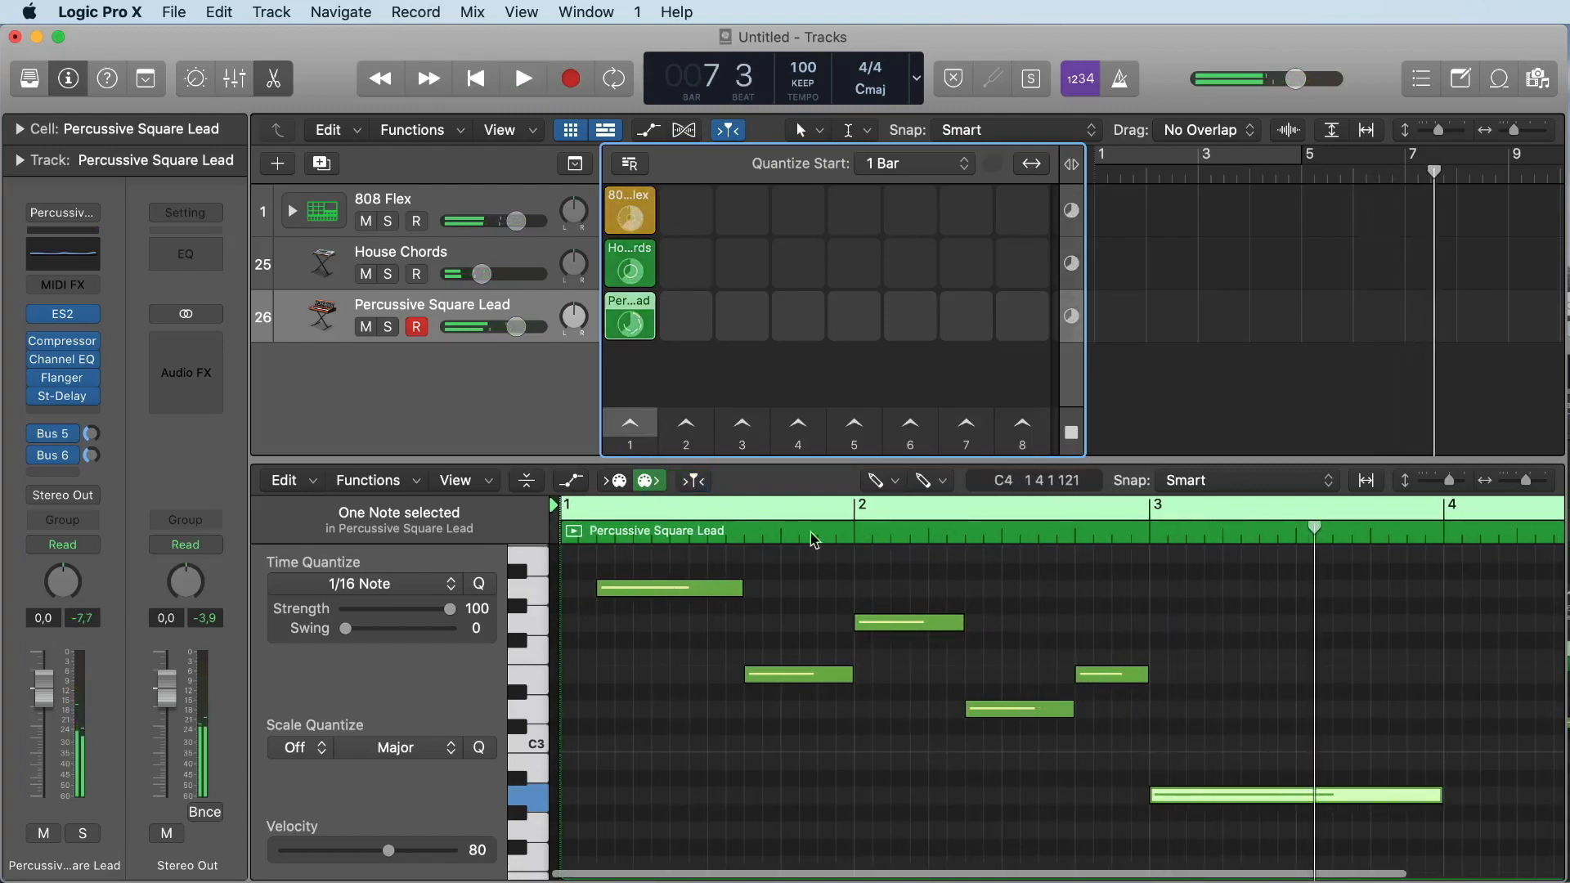
left_click(875, 479)
left_click(904, 501)
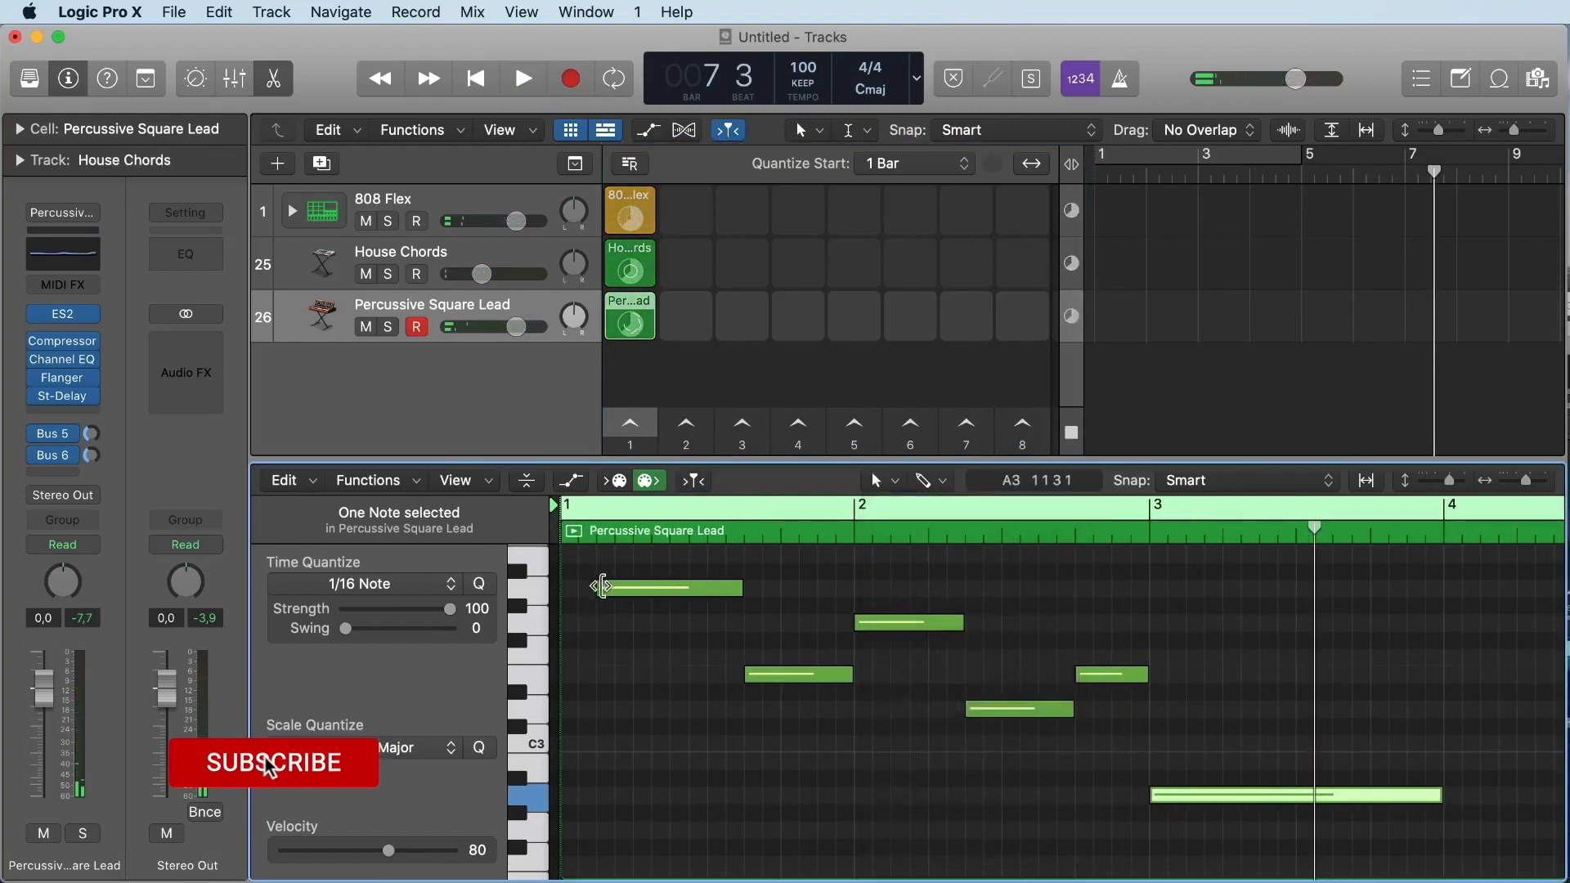
left_click_drag(603, 587, 638, 588)
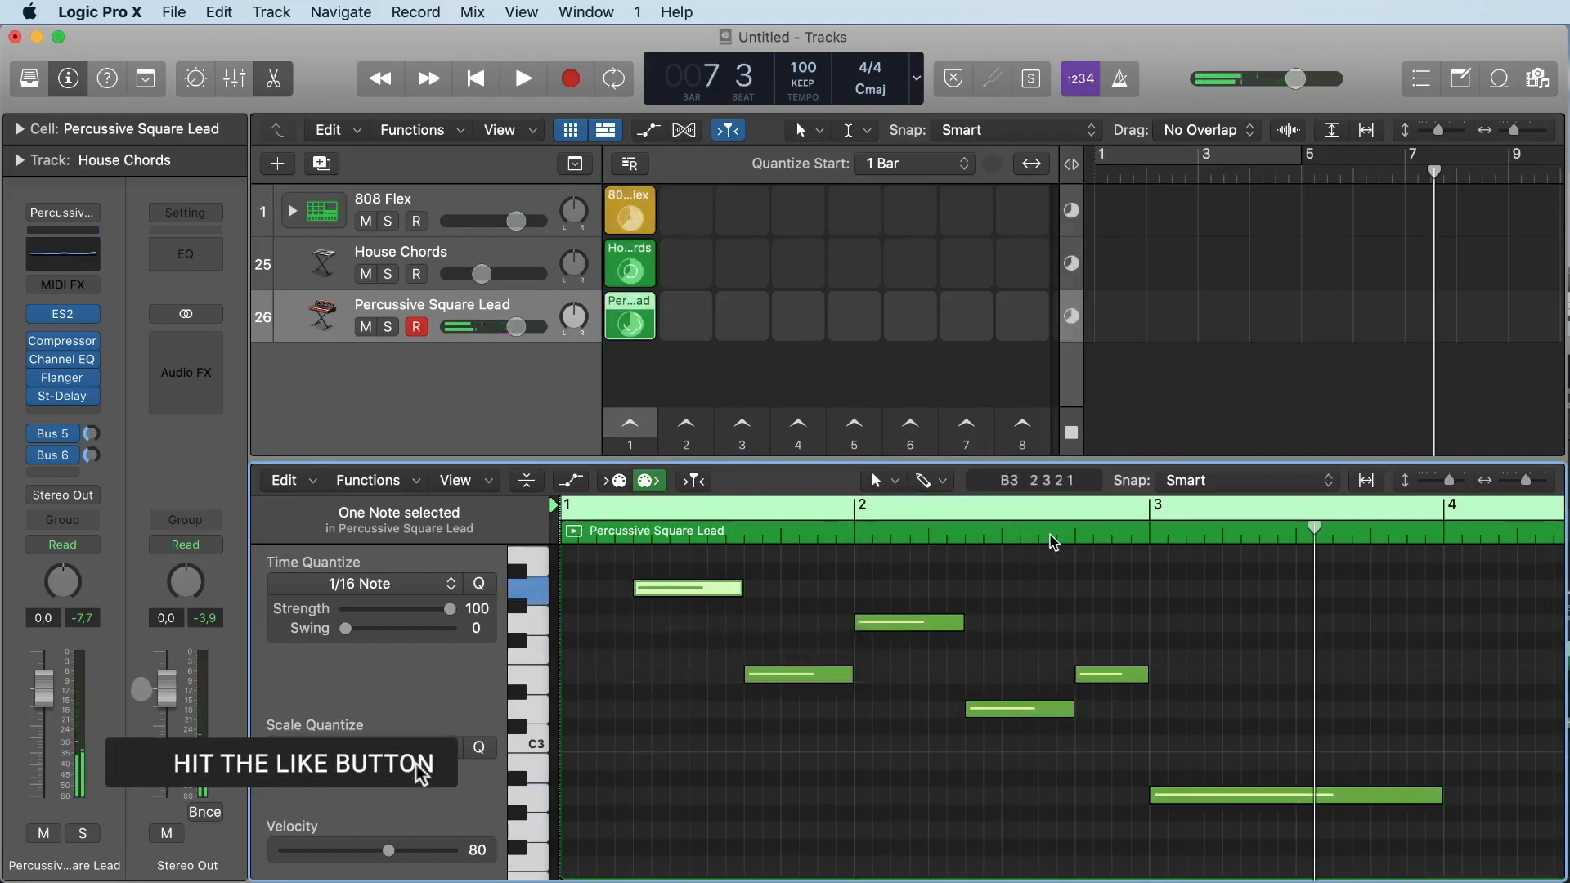
Lower the Percussive Square Lead track's volume to -10.6 dB while auditioning scene 1
left_click(629, 422)
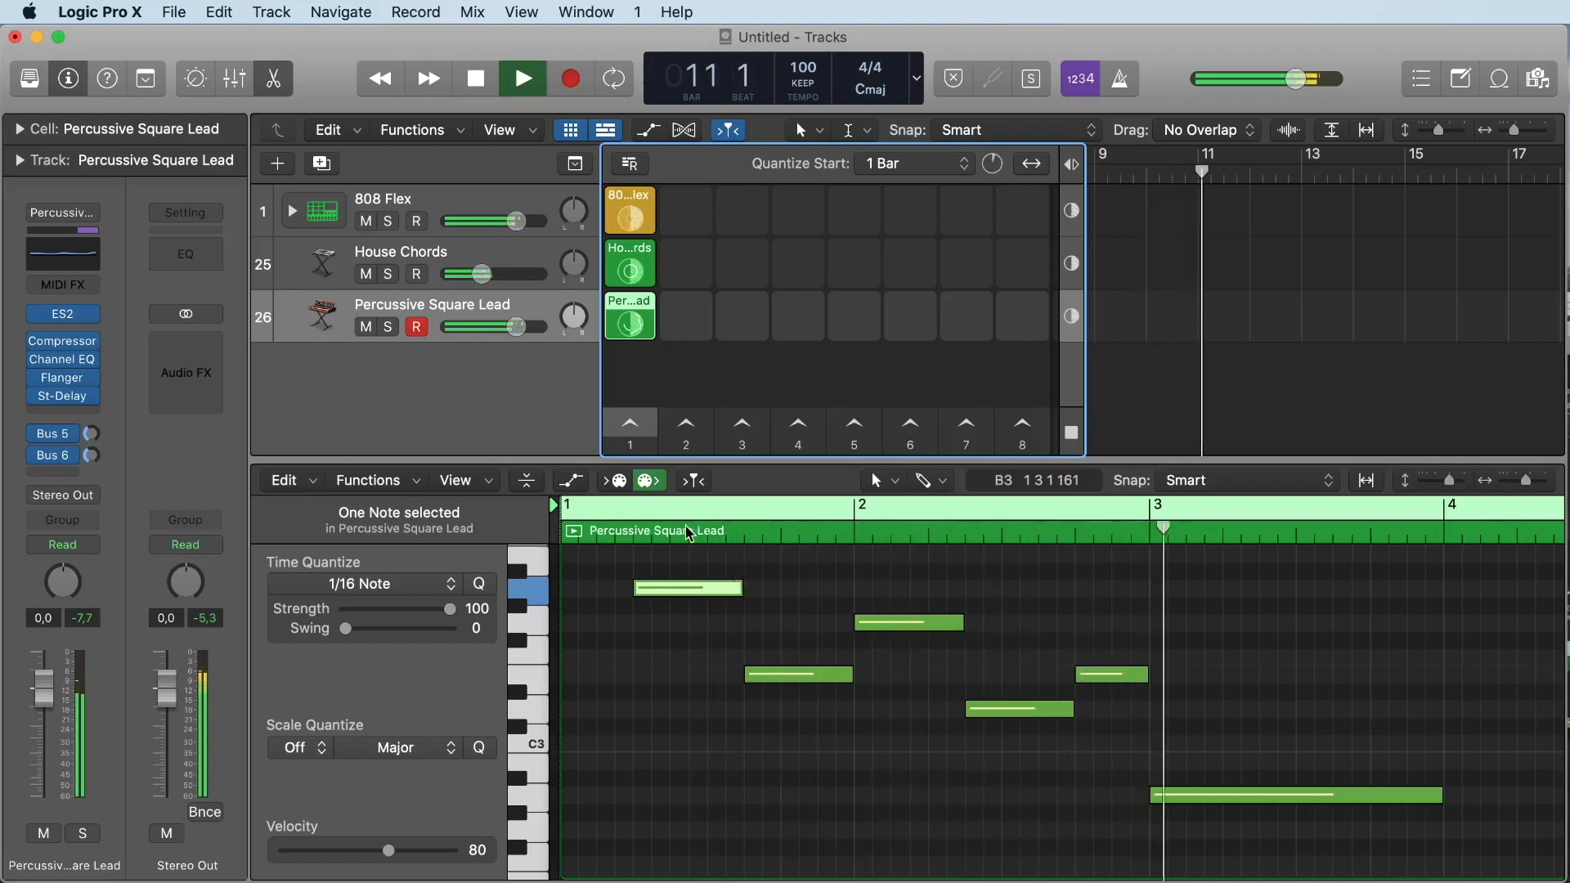
key("space")
left_click_drag(516, 327, 448, 327)
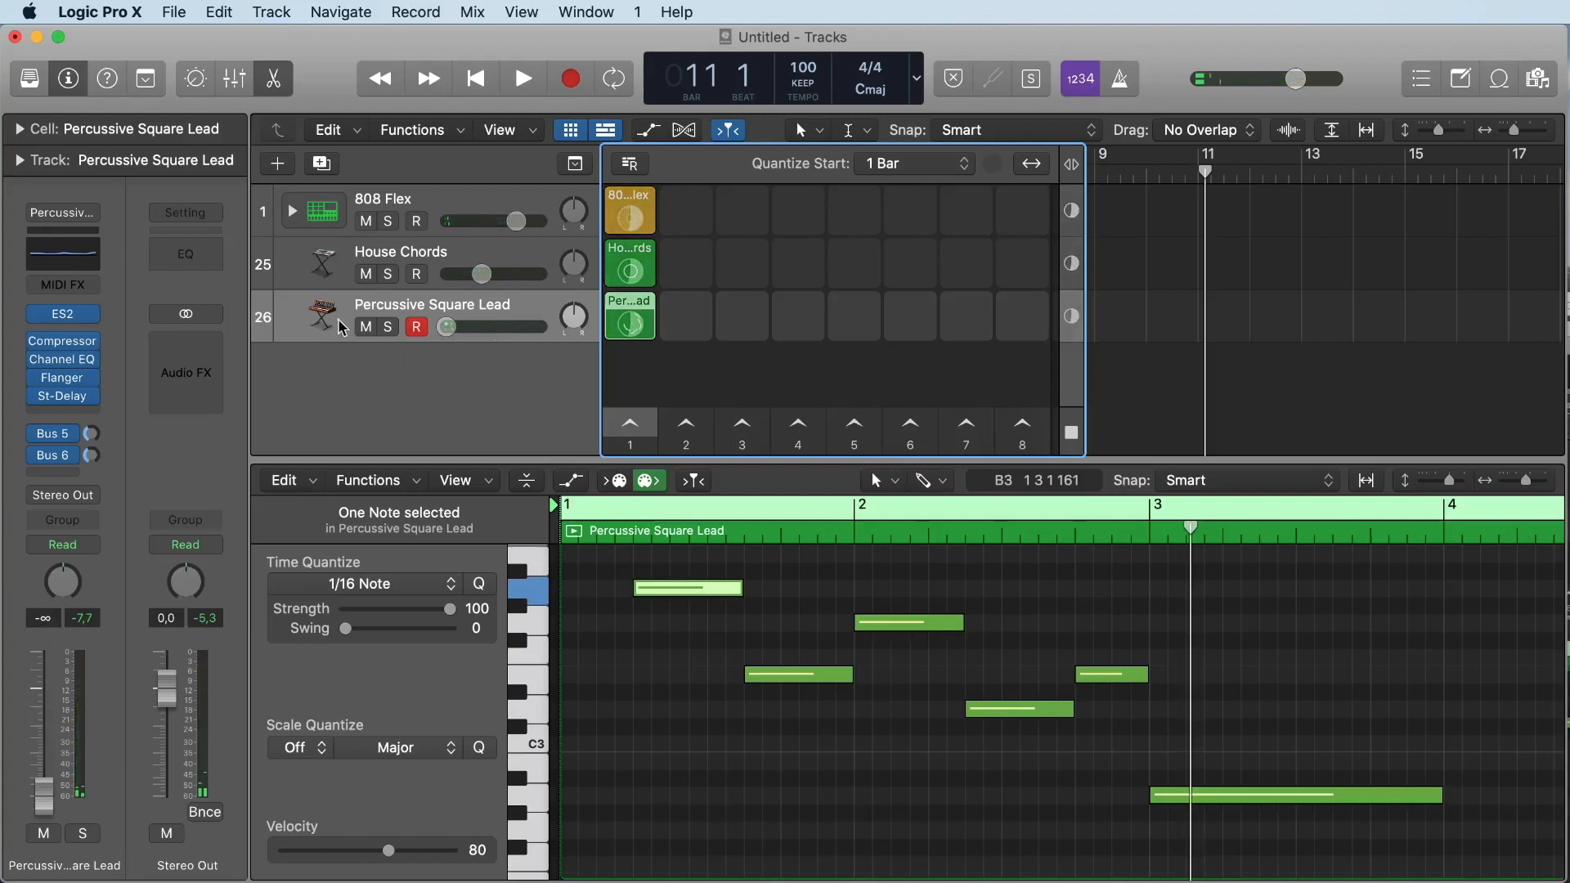
key("space")
left_click_drag(463, 329, 484, 327)
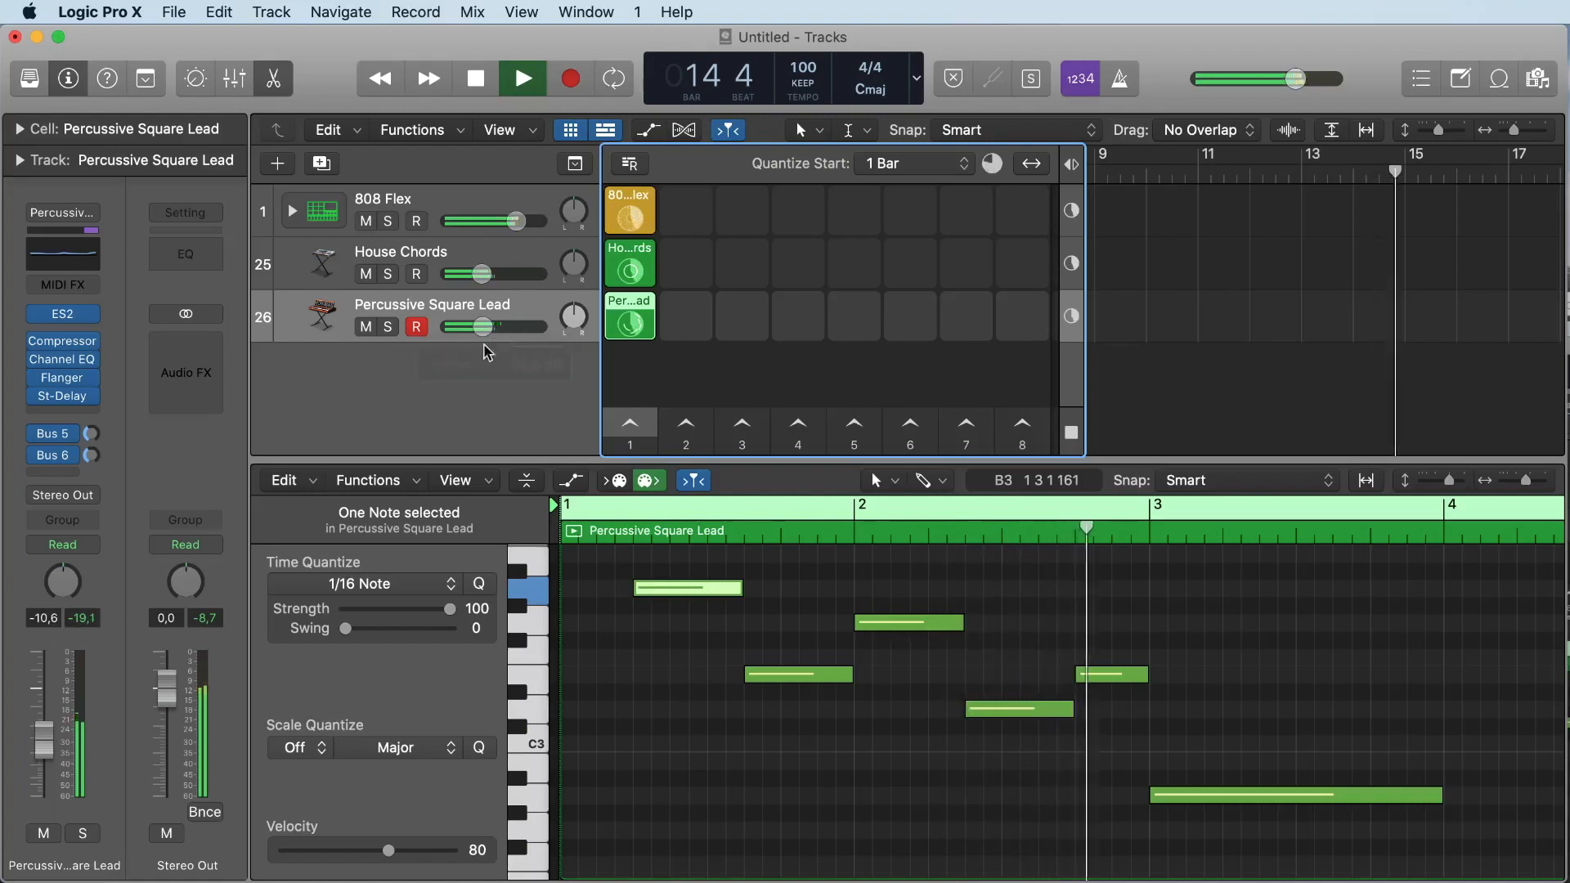
key("space")
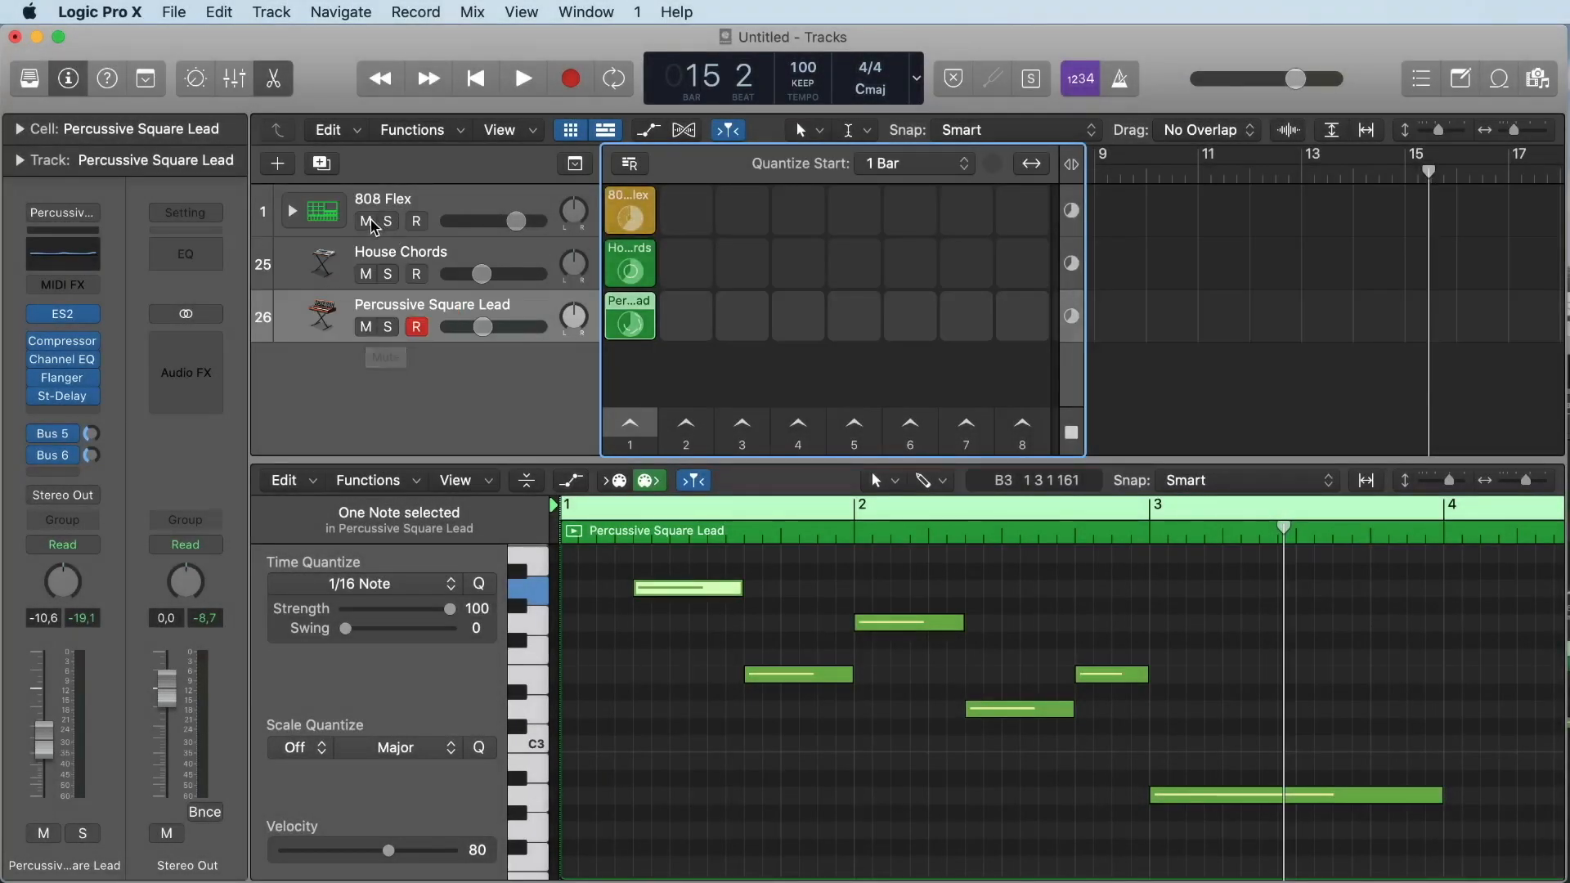
Audition scene 1 with the 808 Flex track temporarily muted and with the House Chords track temporarily soloed
left_click(367, 222)
key("space")
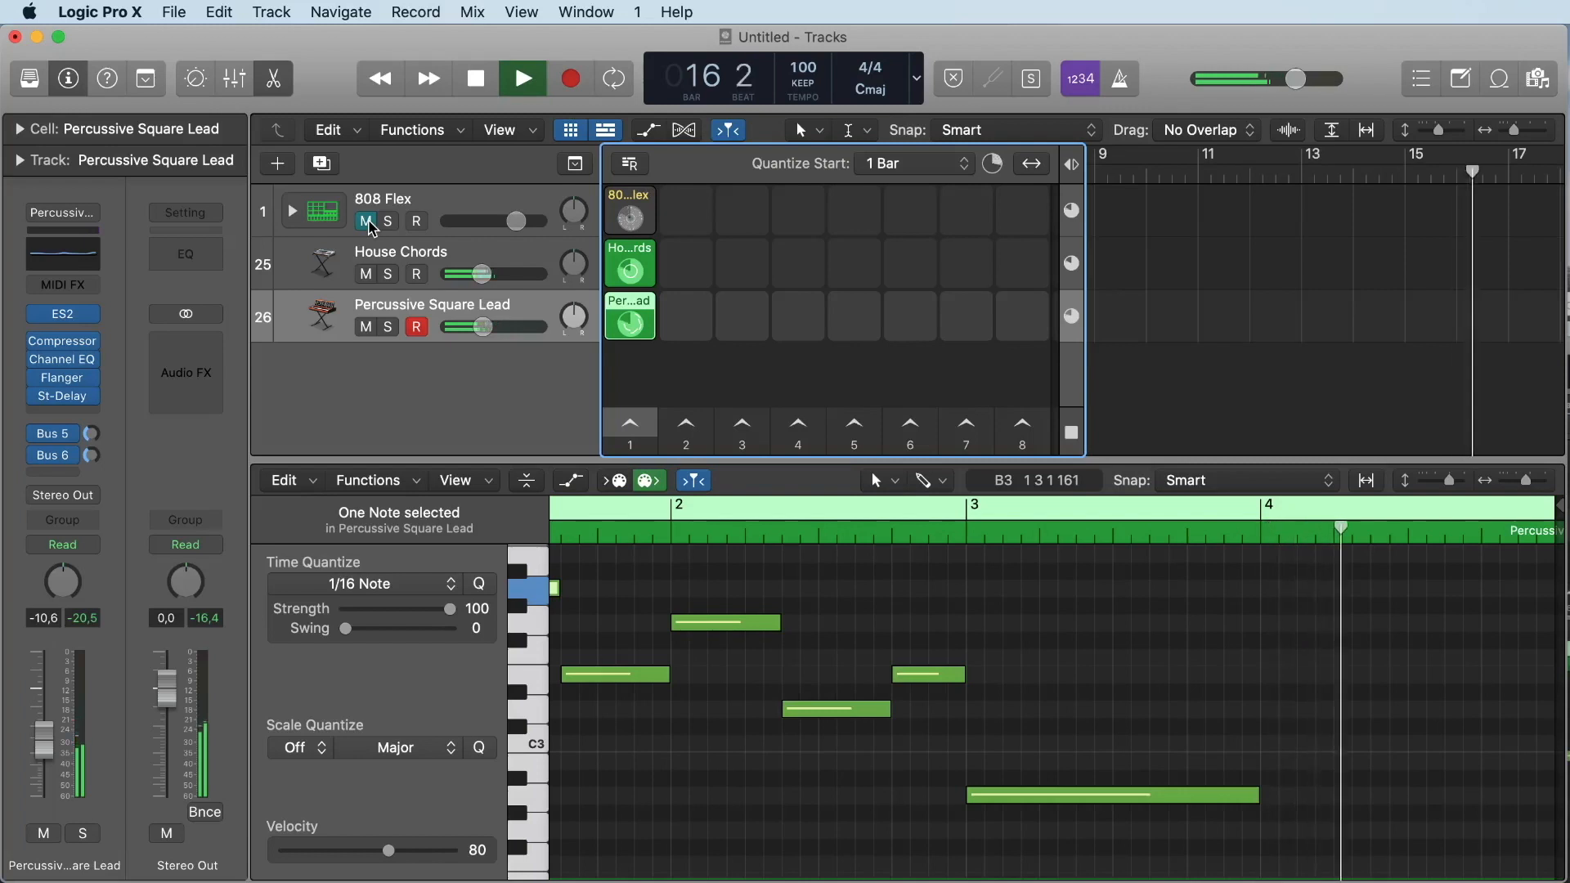
left_click(366, 225)
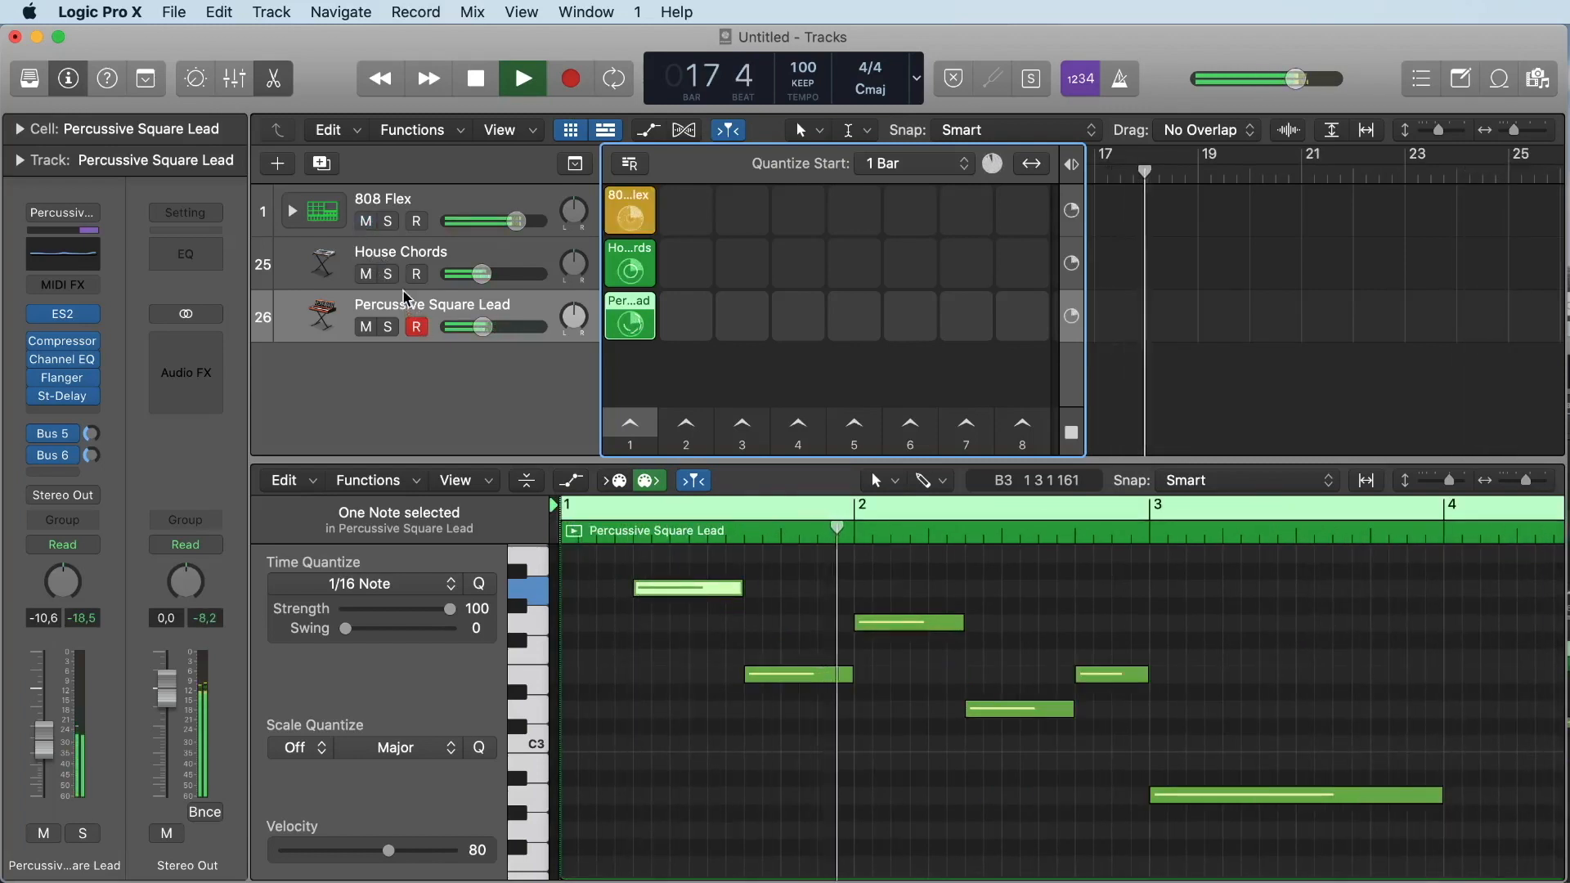
left_click(388, 274)
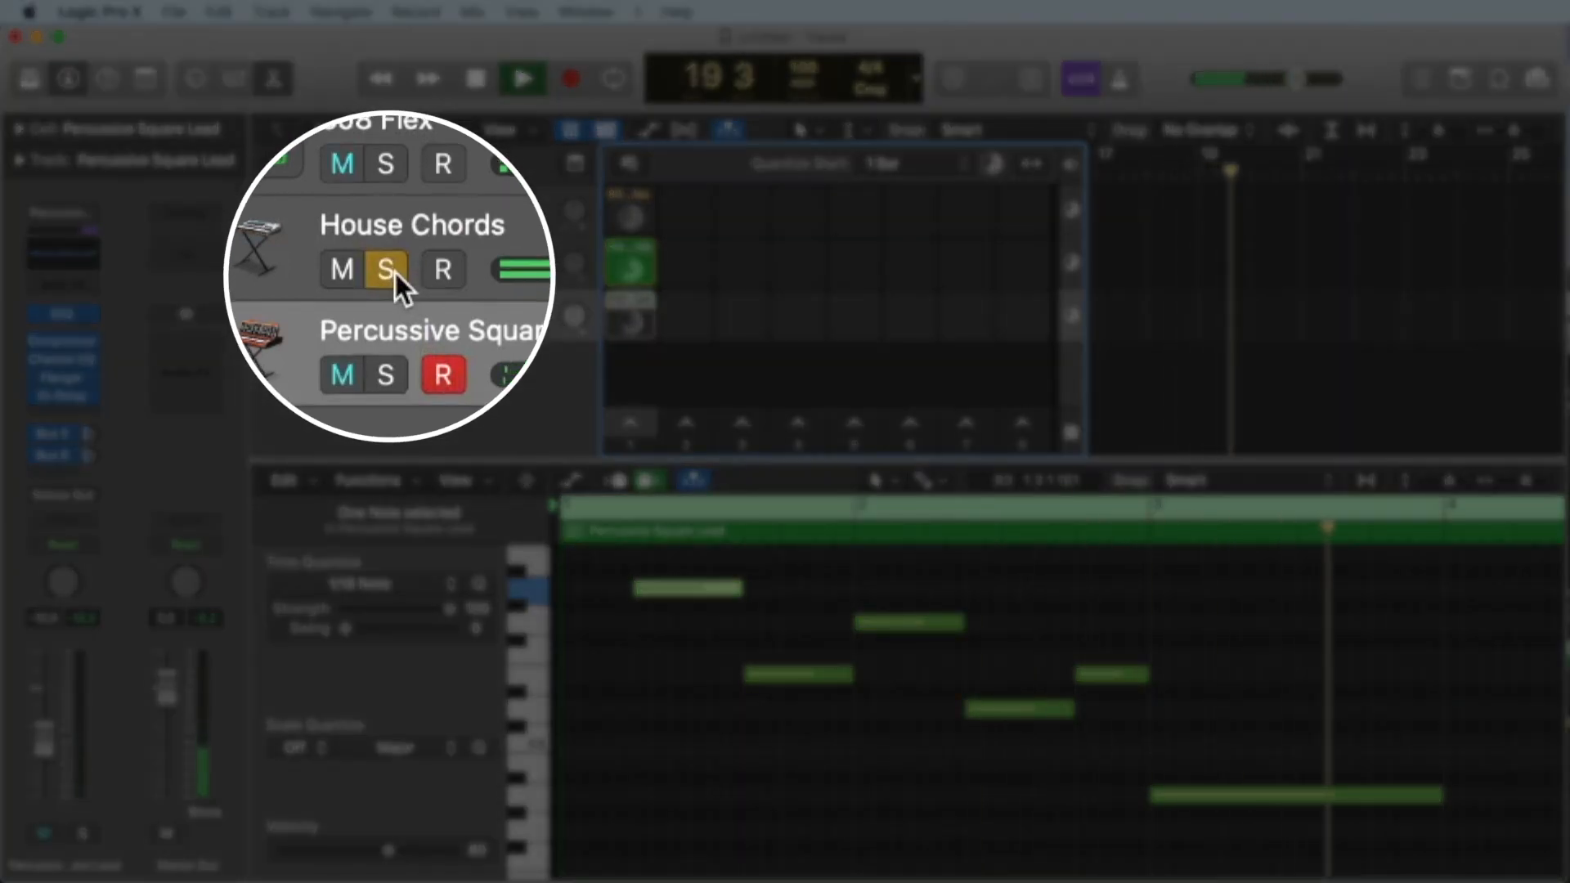
left_click(389, 275)
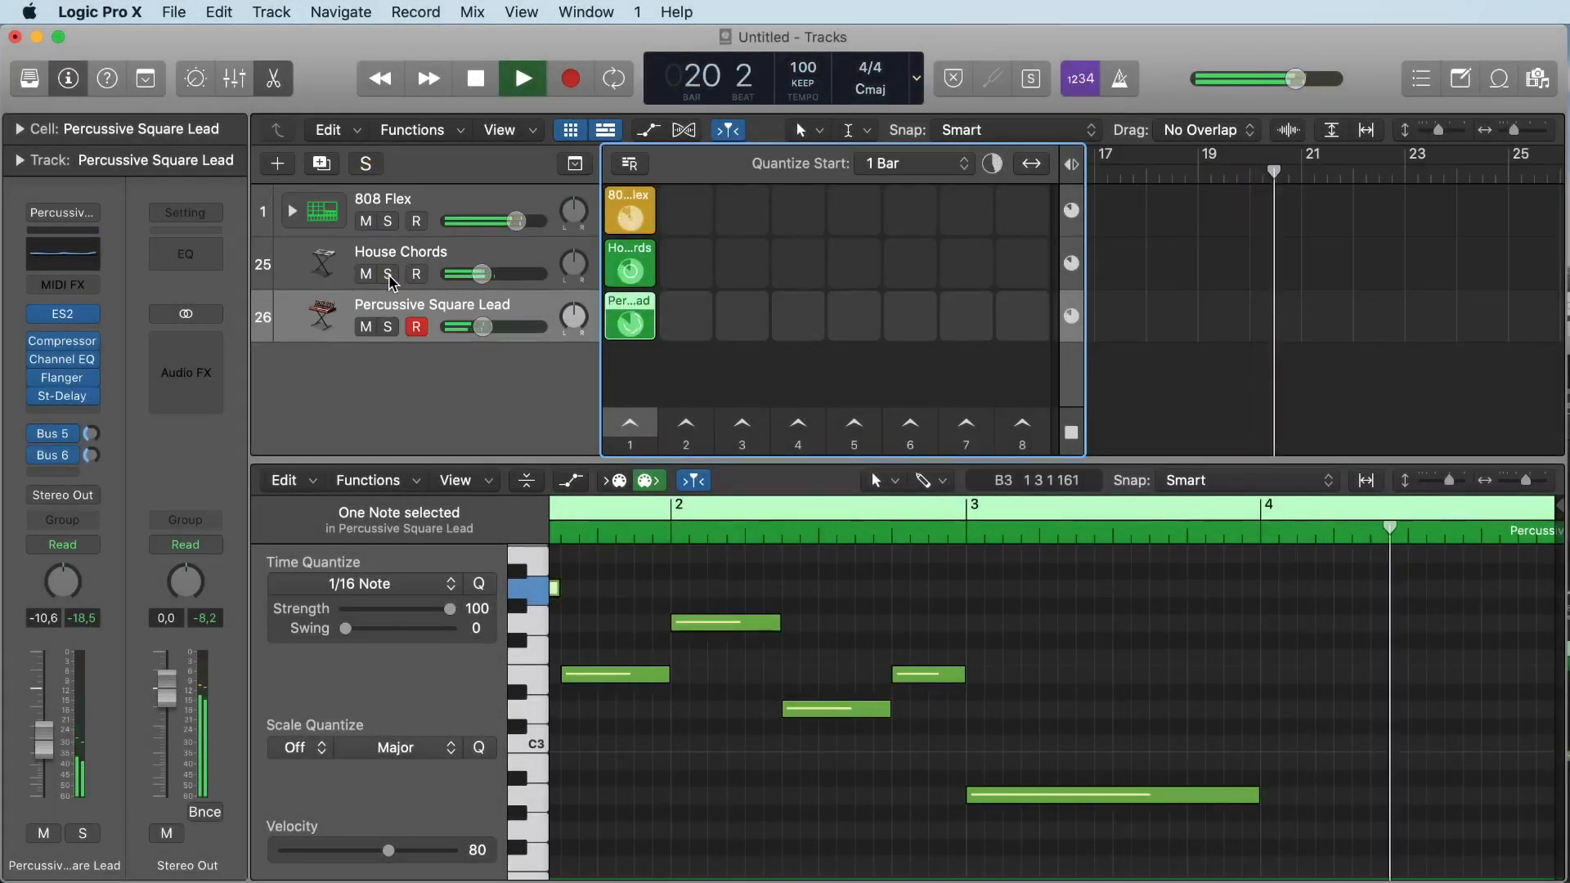
key("space")
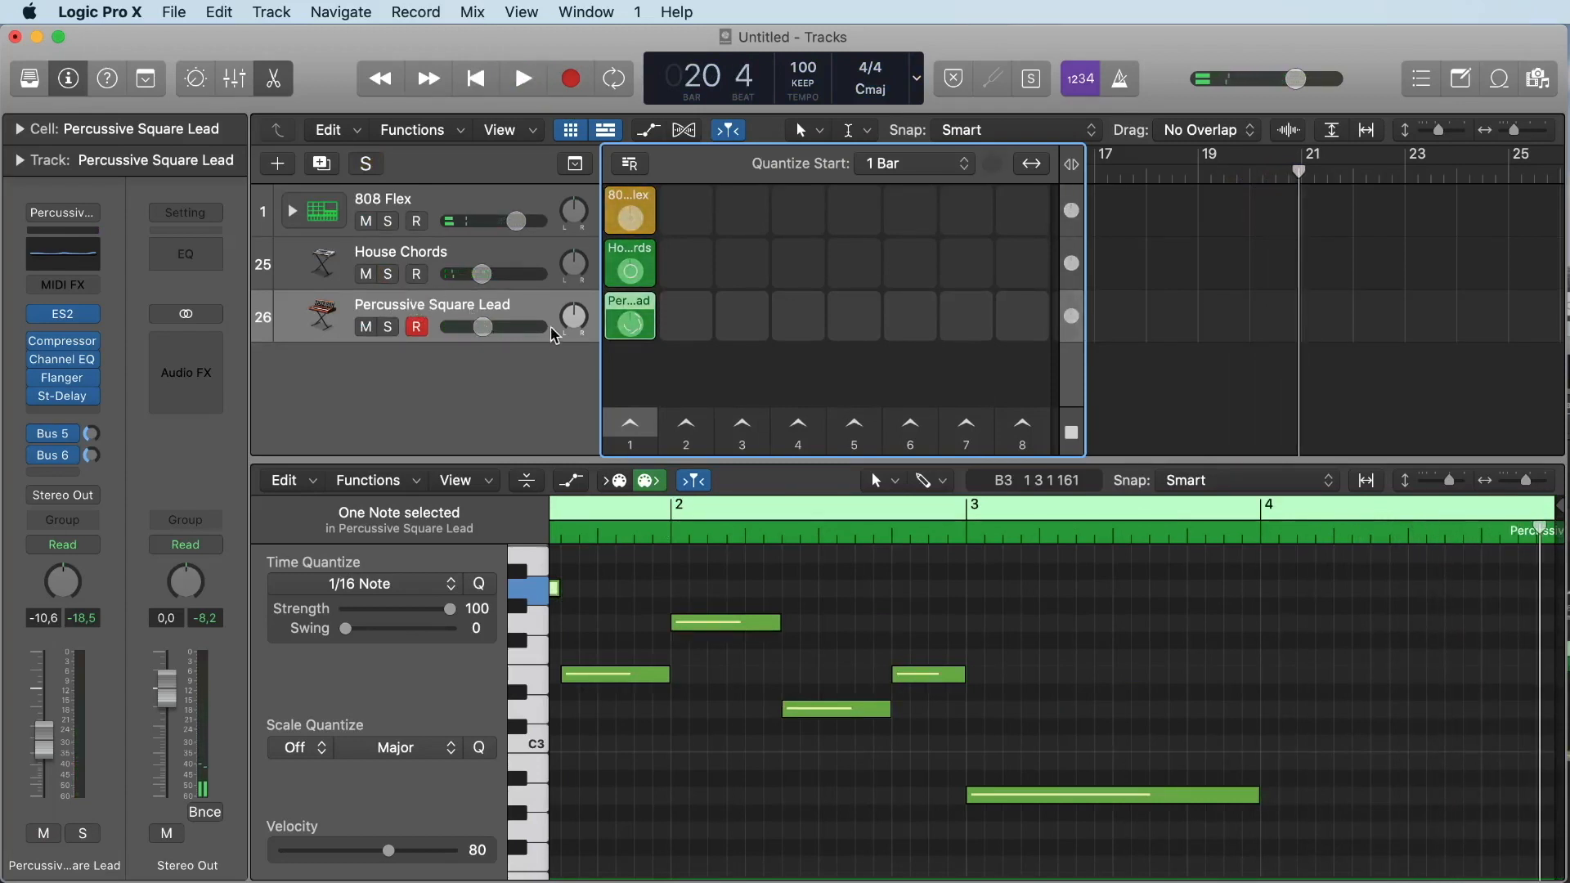
Try panning the Percussive Square Lead track off centre and return its pan to centre
left_click(573, 317)
left_click_drag(573, 317, 573, 278)
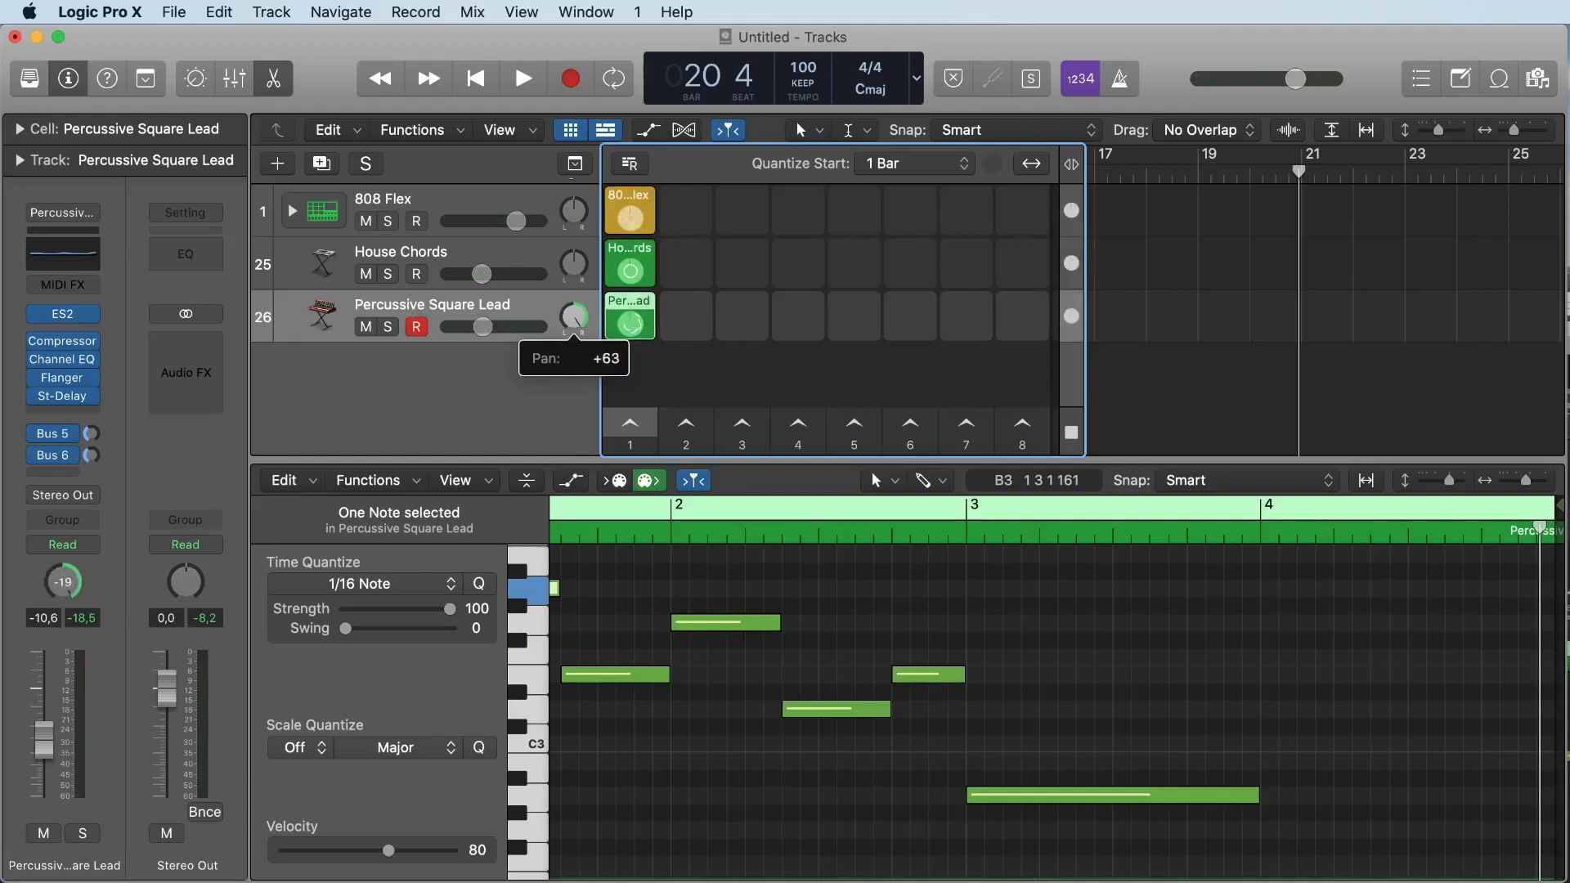
left_click_drag(535, 372, 578, 337)
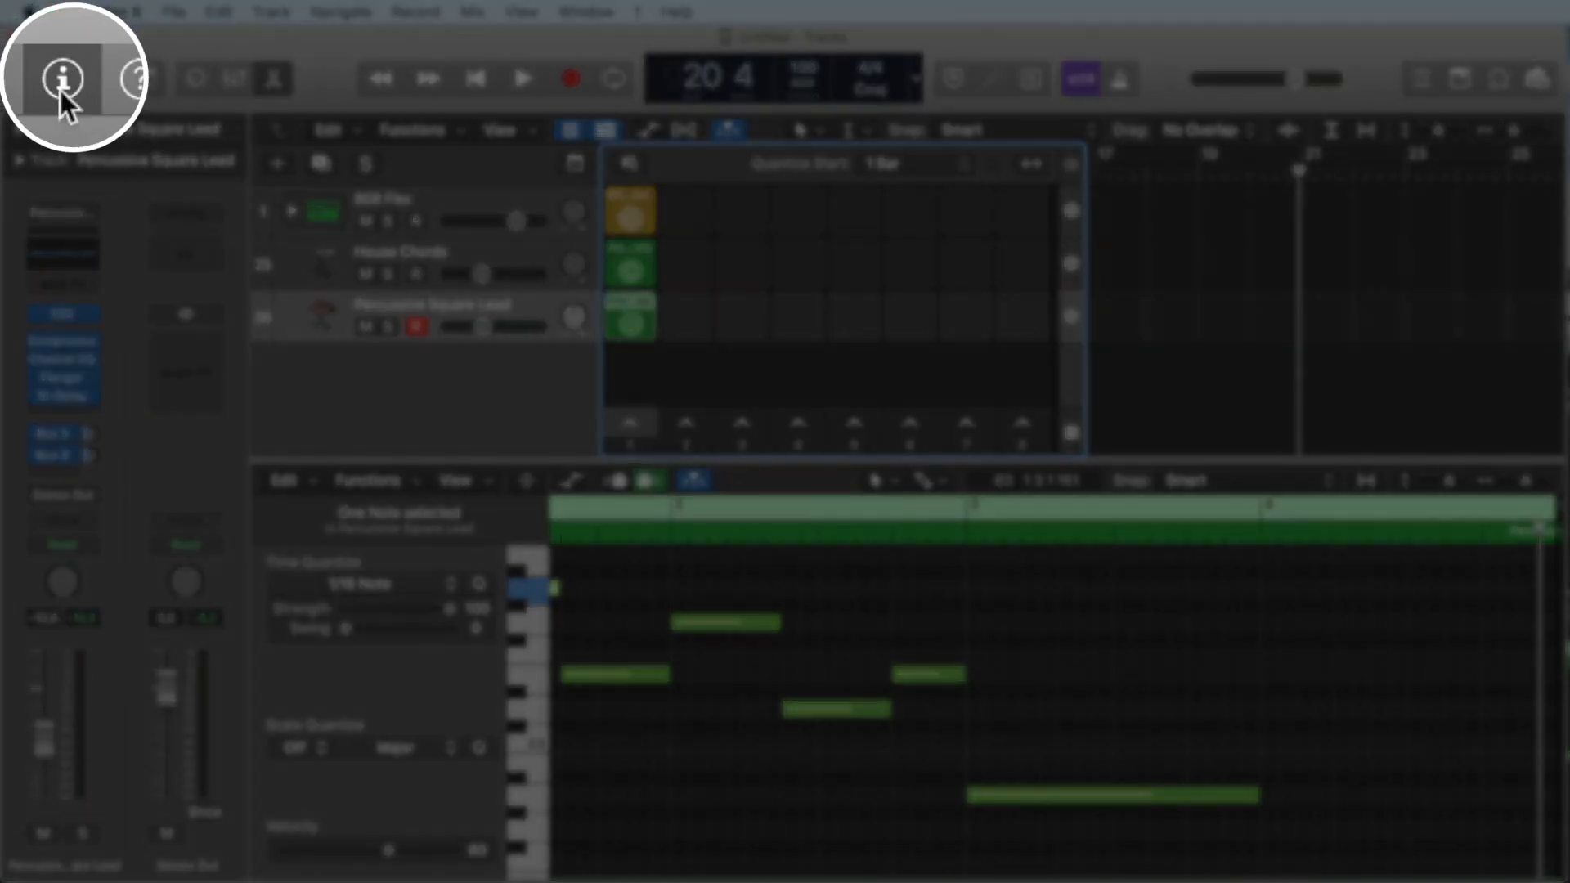
Hide and show the Inspector, and examine the Cell and Track parameters of Percussive Square Lead before collapsing them
left_click(63, 87)
left_click(63, 87)
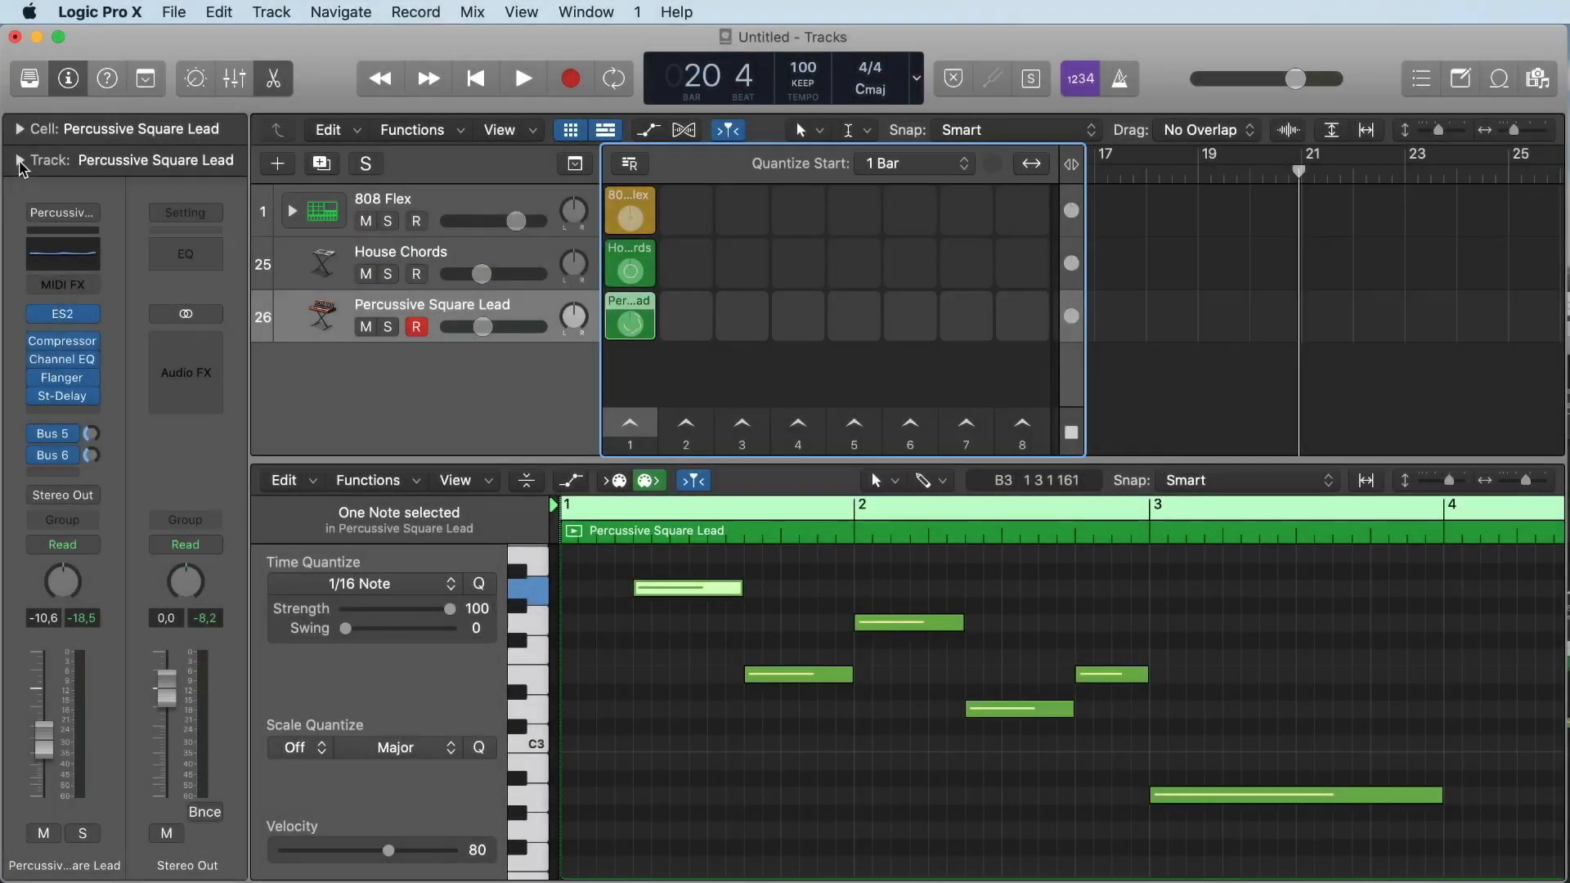
left_click(20, 161)
left_click(19, 130)
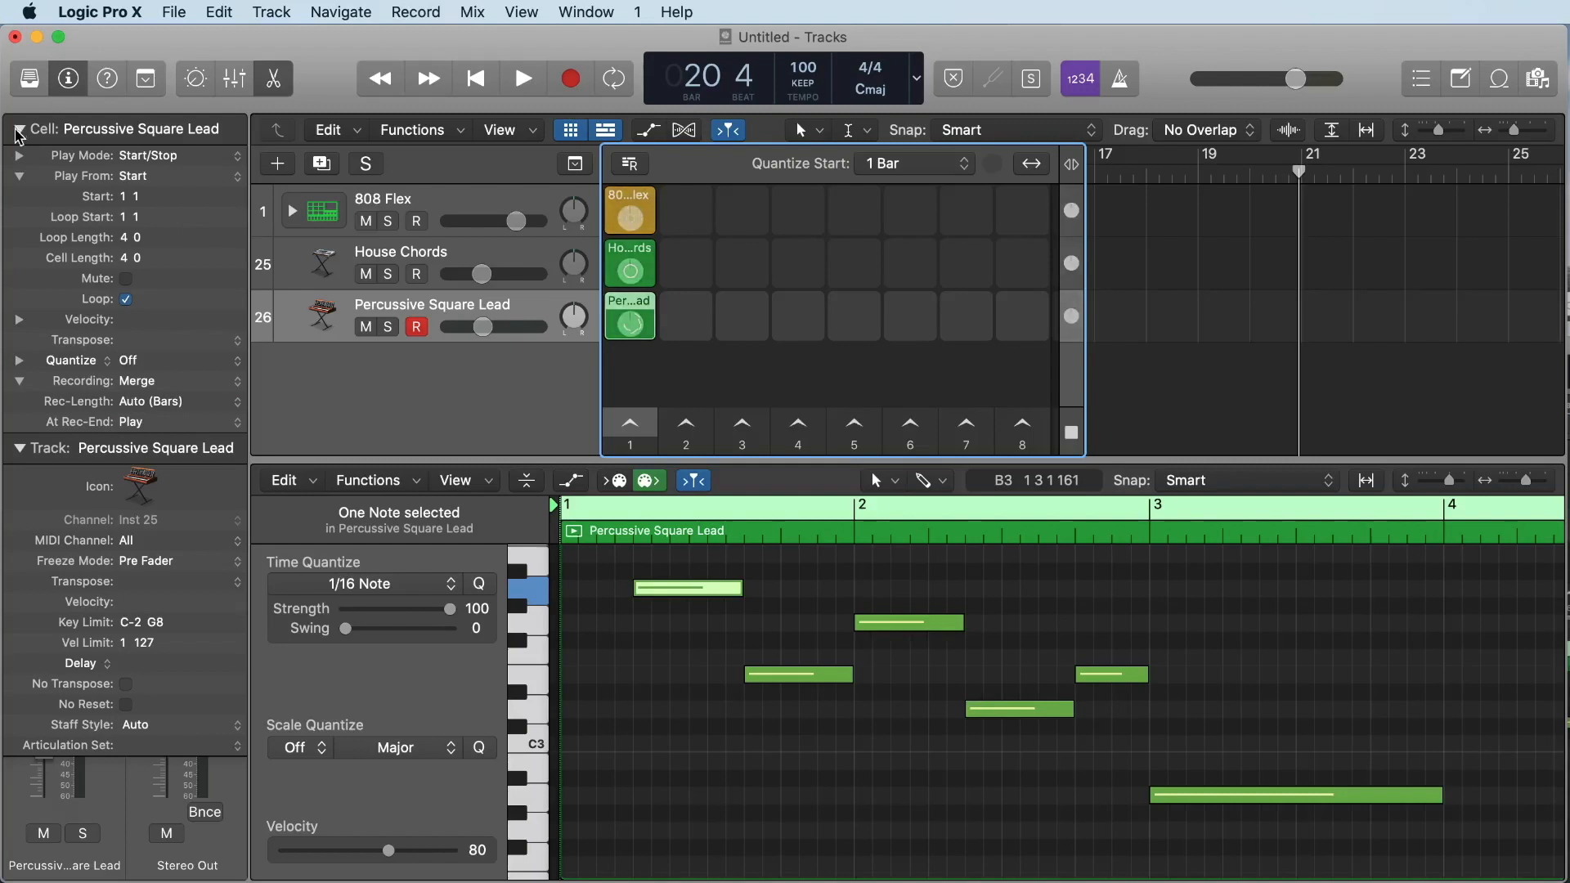
left_click(20, 448)
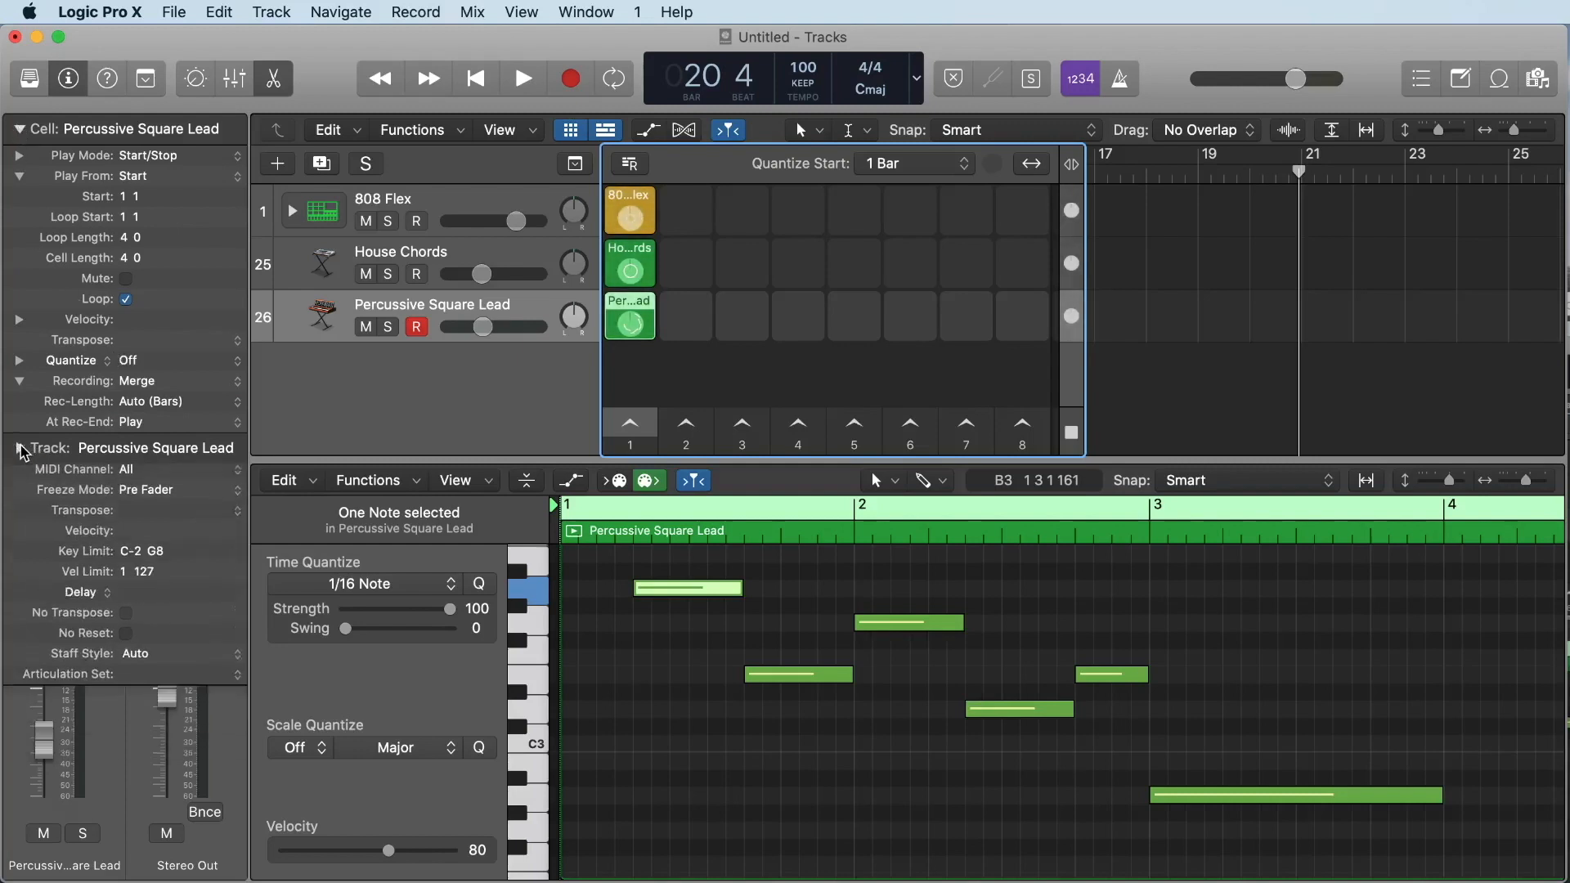
left_click(18, 130)
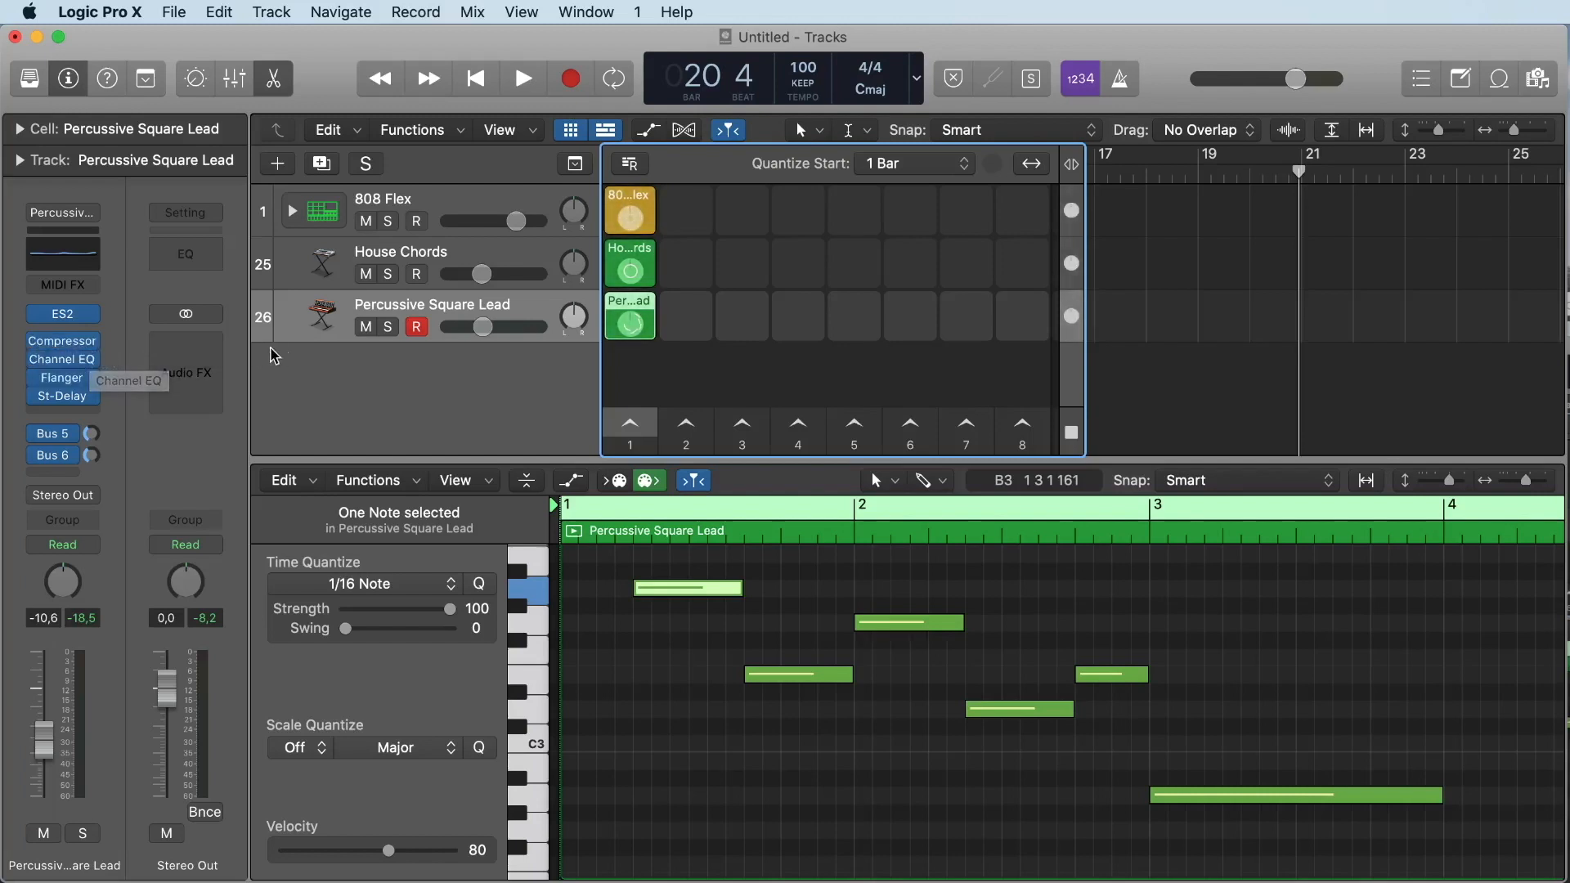
Solo the Percussive Square Lead track and audition it with its Compressor, Channel EQ, Flanger and Stereo Delay bypassed
left_click(389, 326)
key("space")
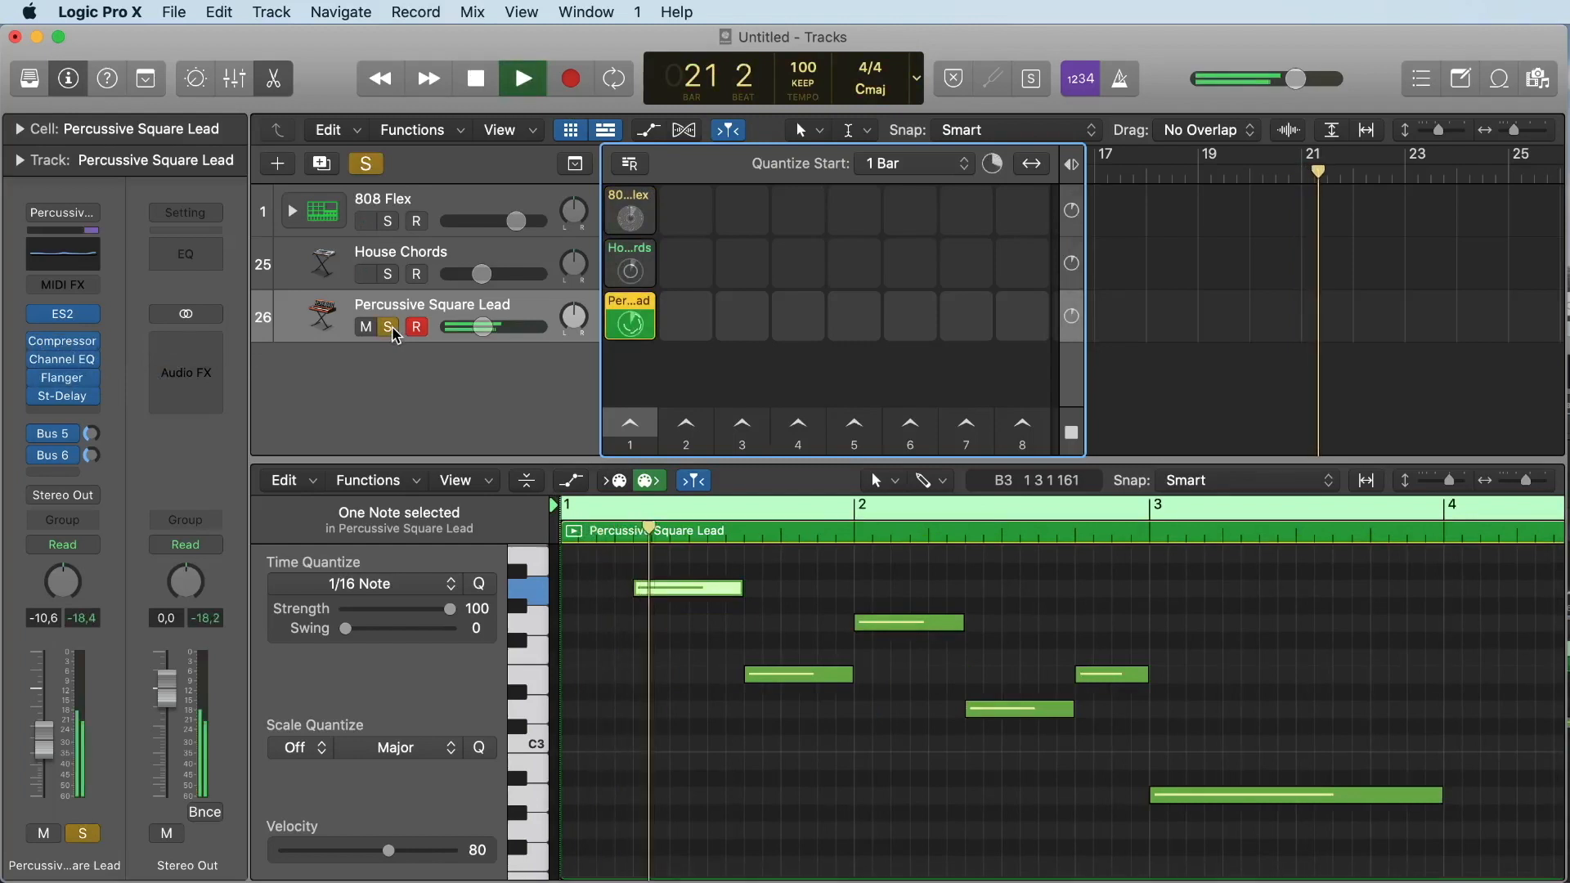
key("space")
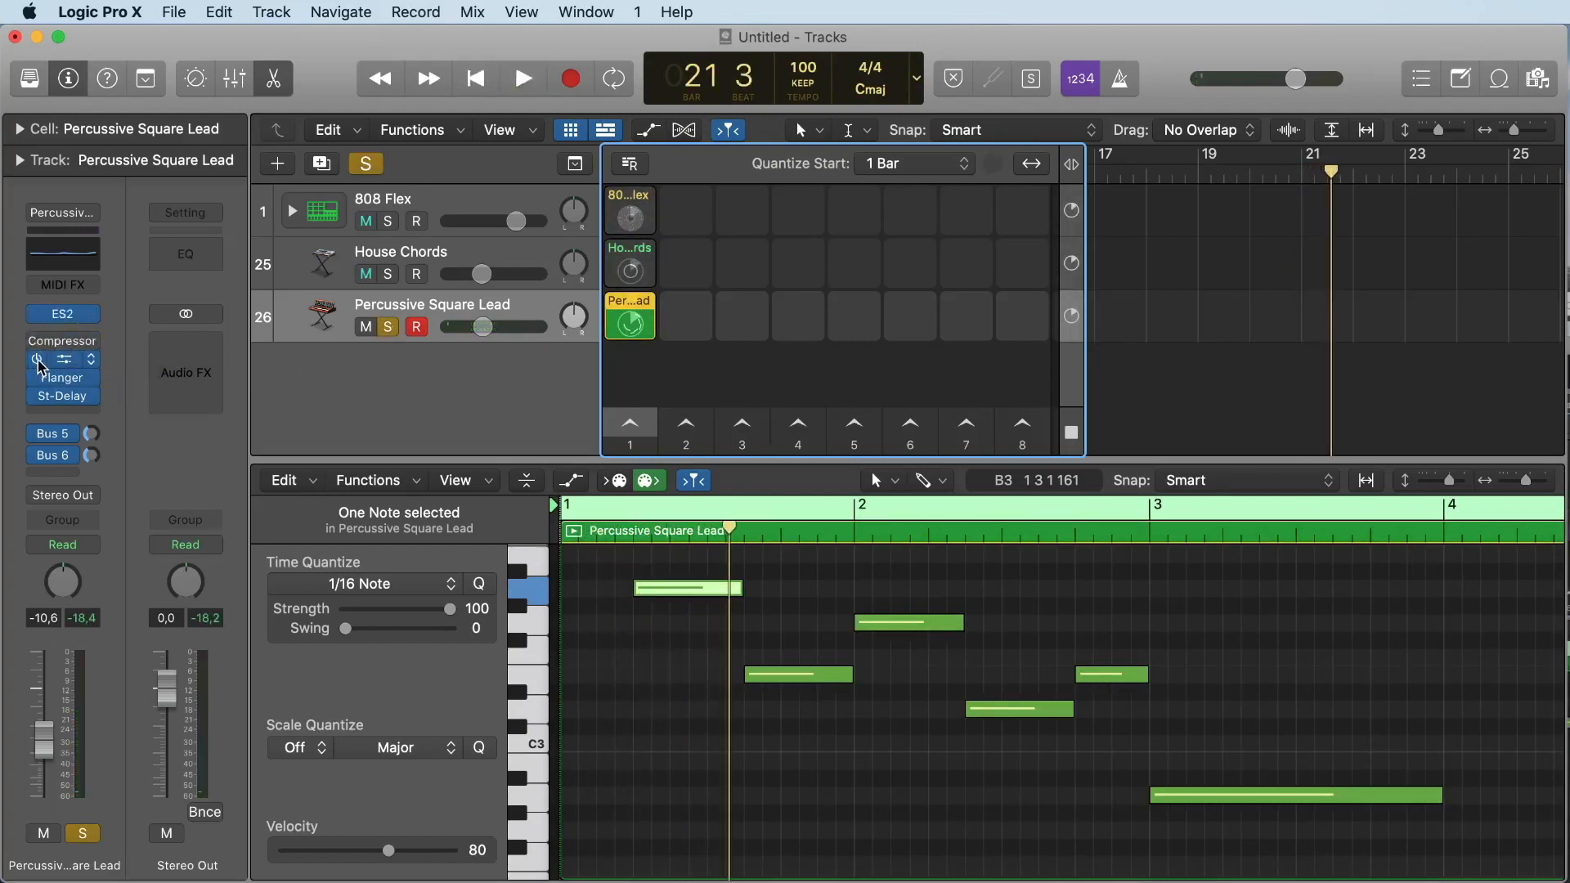
left_click(38, 360)
left_click(36, 379)
left_click(36, 399)
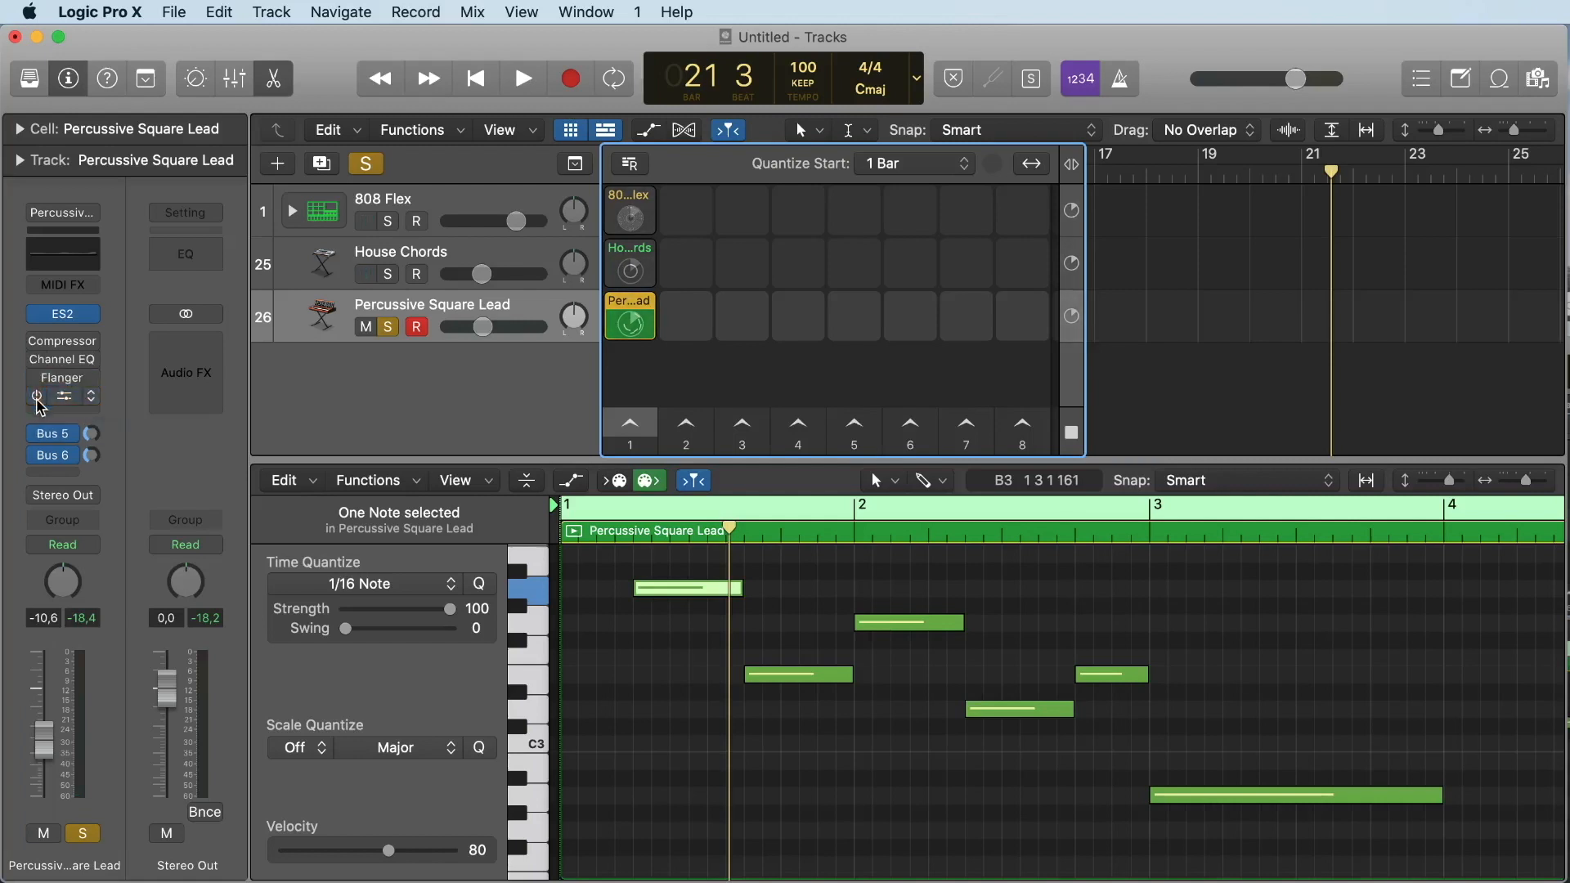
key("space")
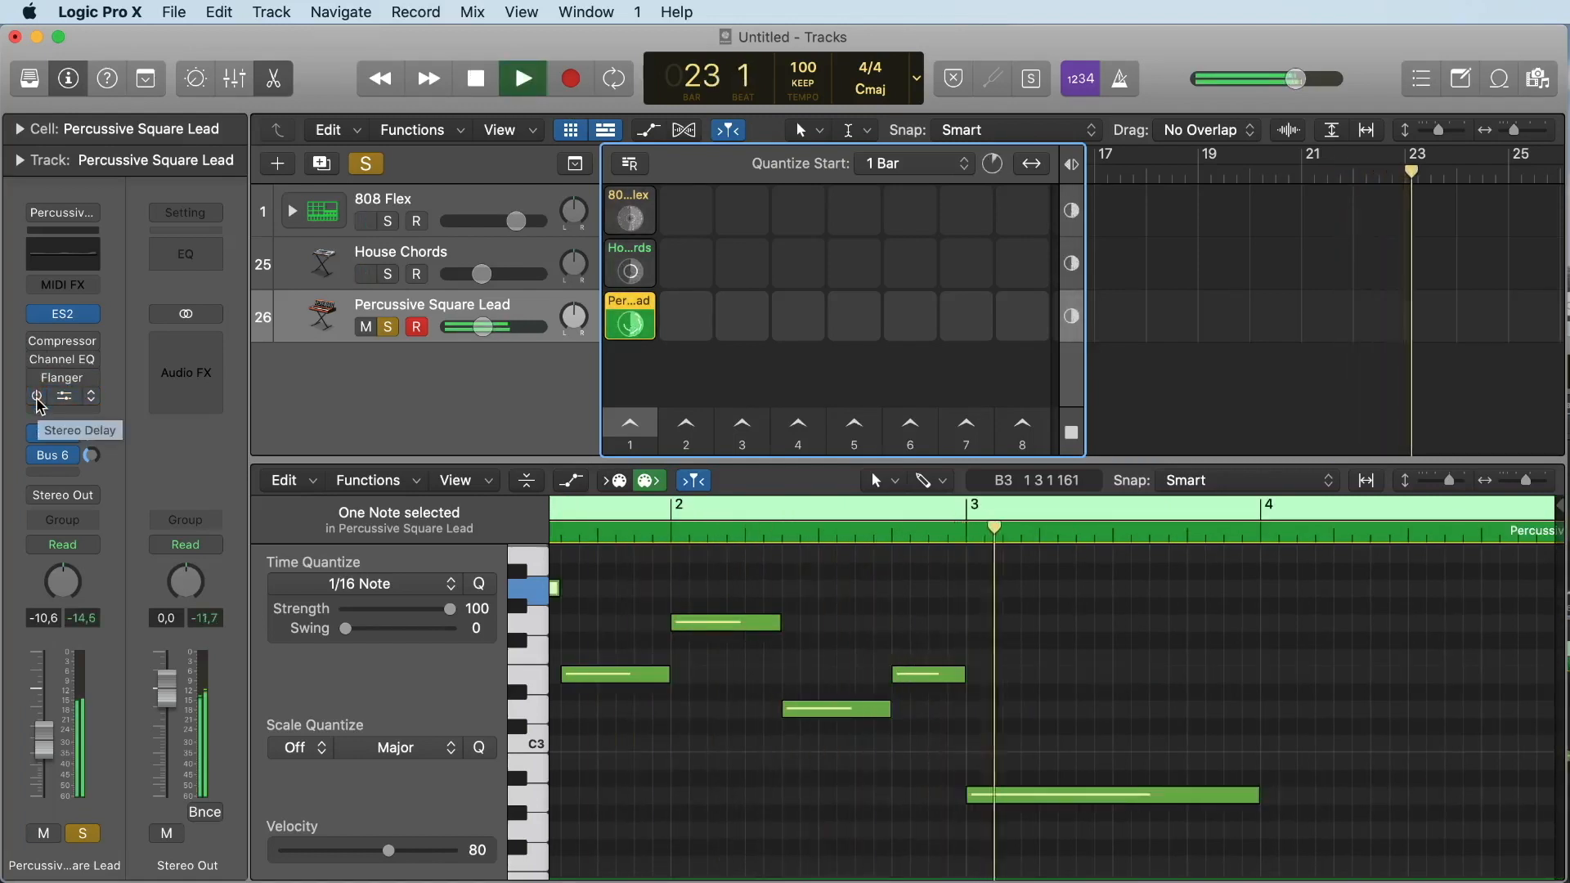
key("space")
Re-enable all four audio effects on Percussive Square Lead and audition the track from the project start
left_click(38, 398)
left_click(37, 378)
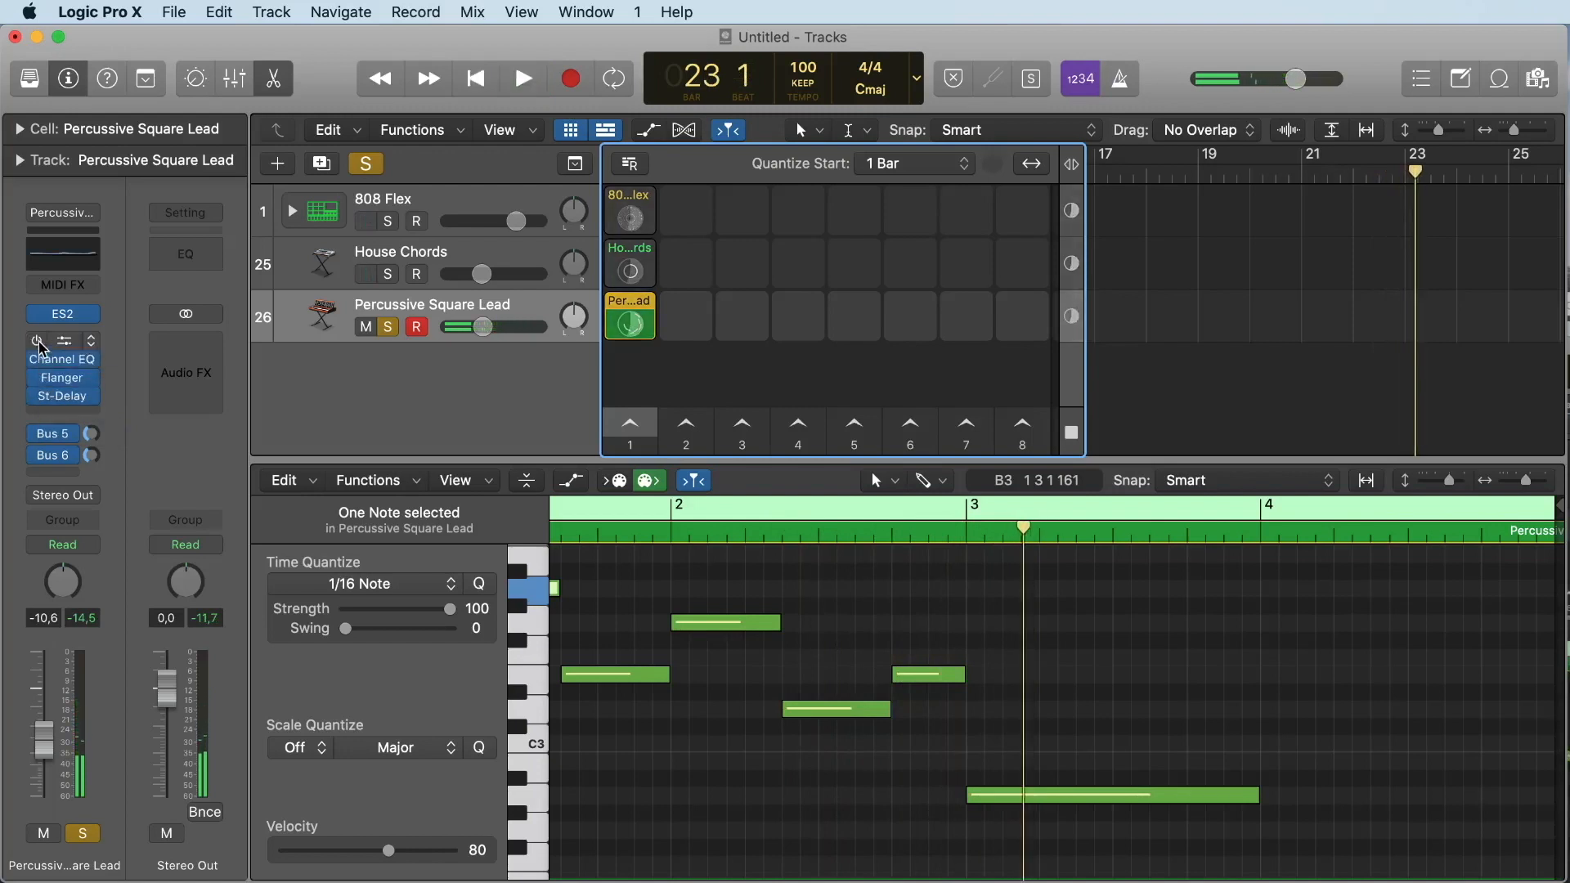
key("space")
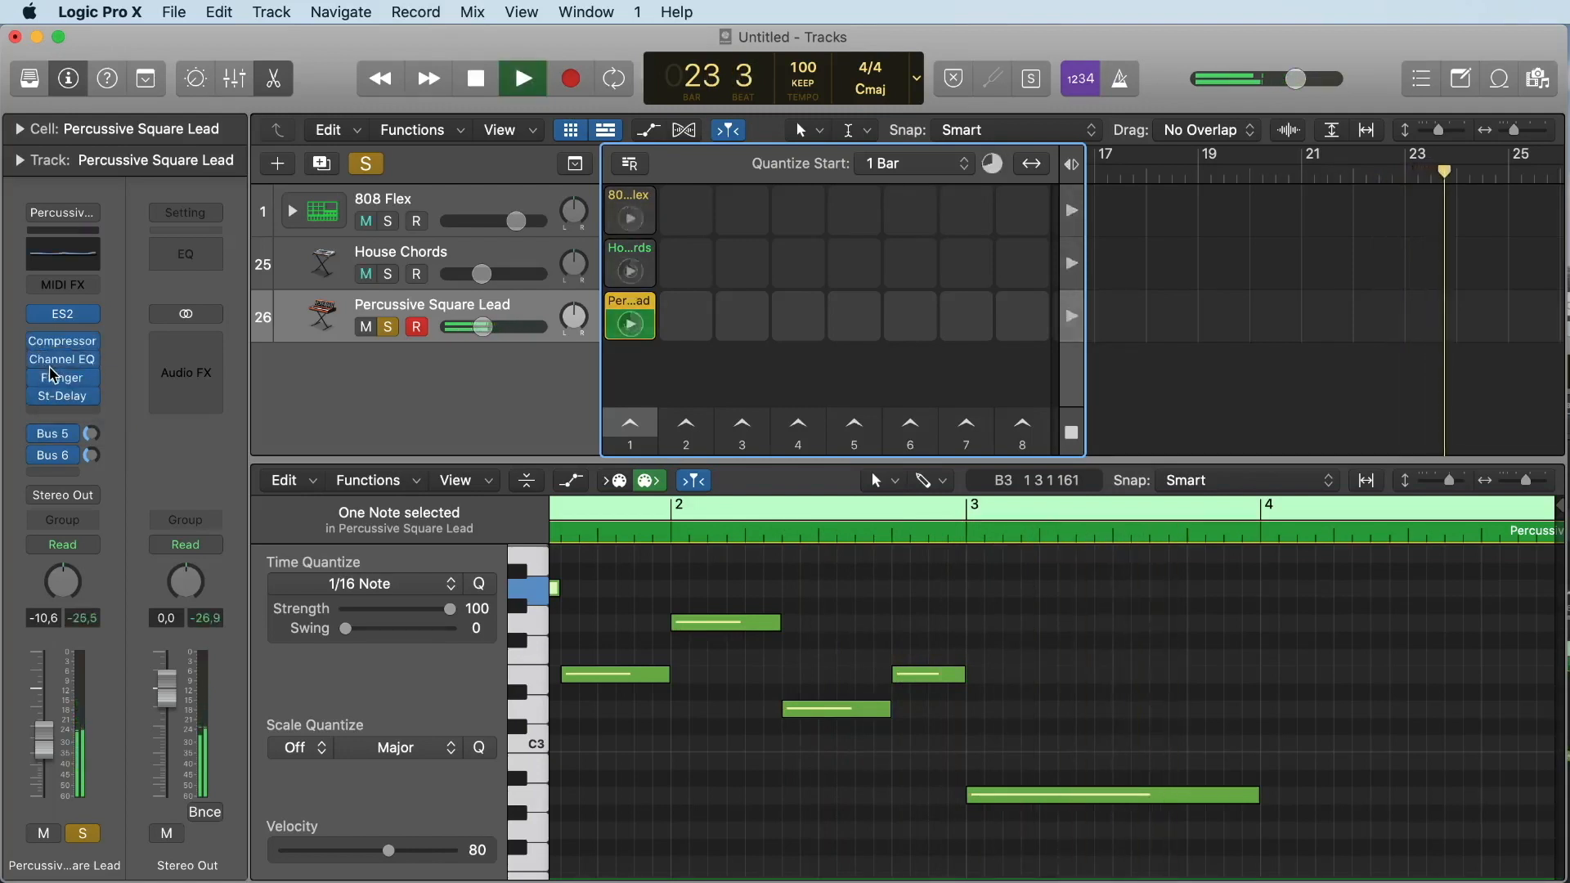
key("Return")
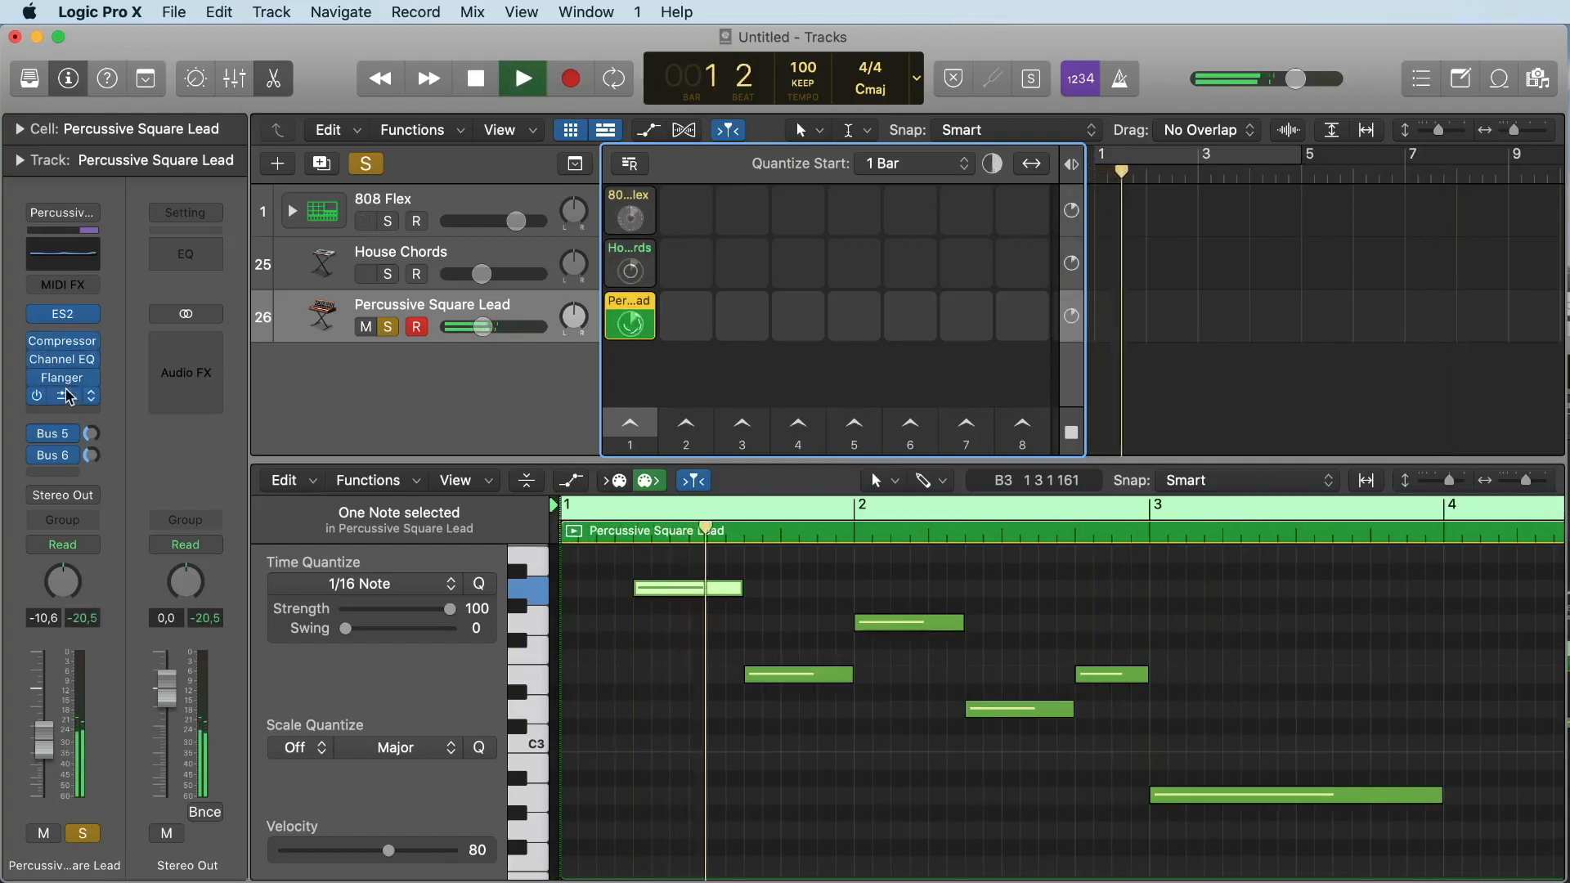
key("space")
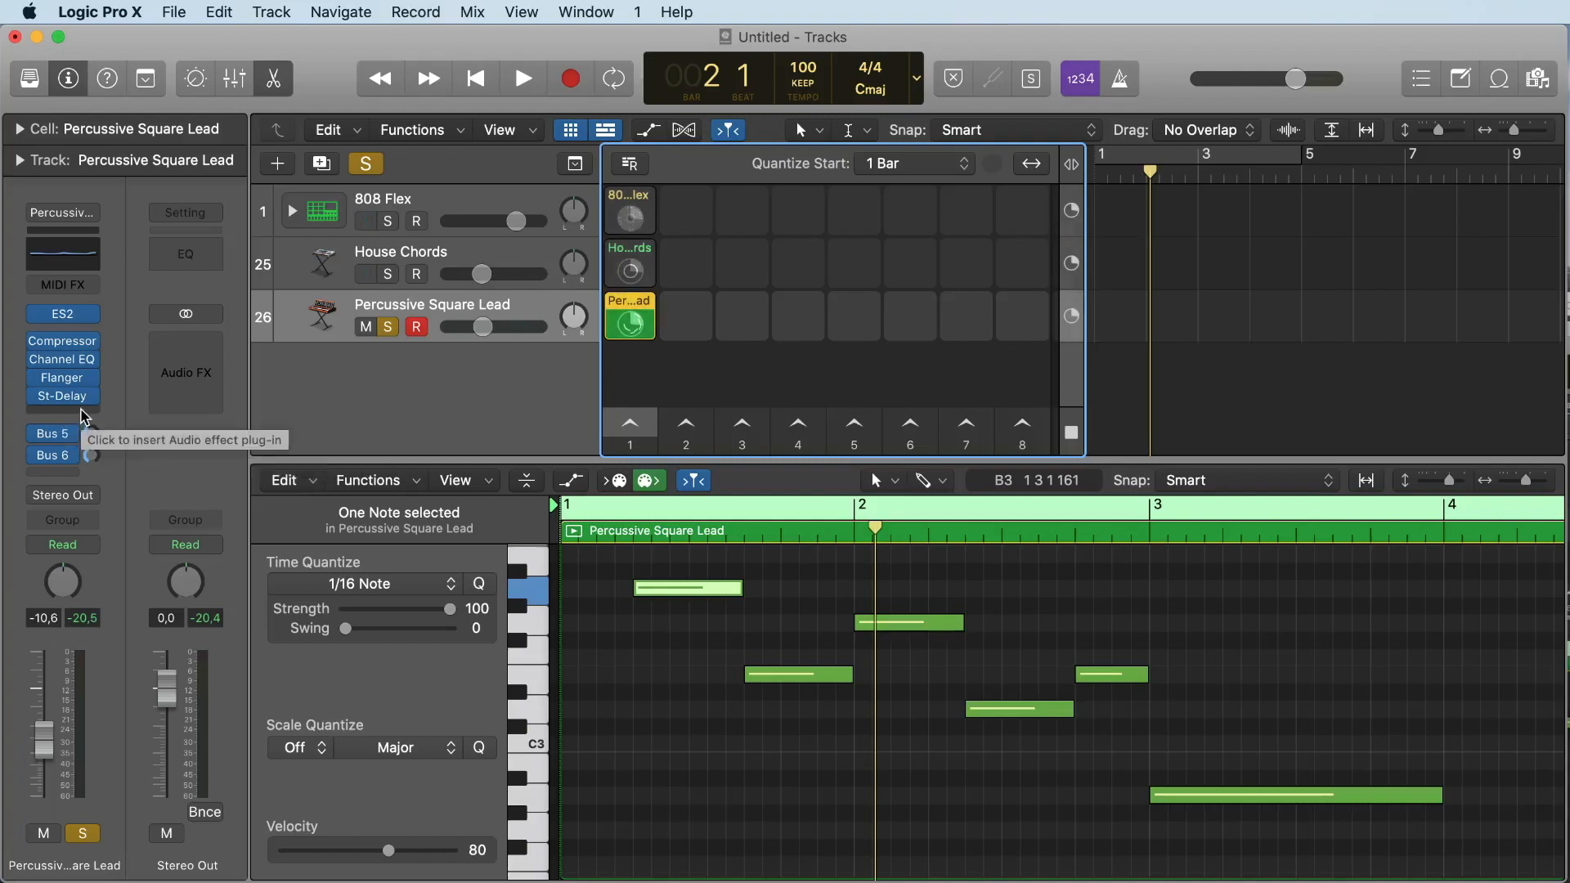
Insert a stereo ChromaVerb reverb after the Stereo Delay on the Percussive Square Lead channel
left_click(82, 410)
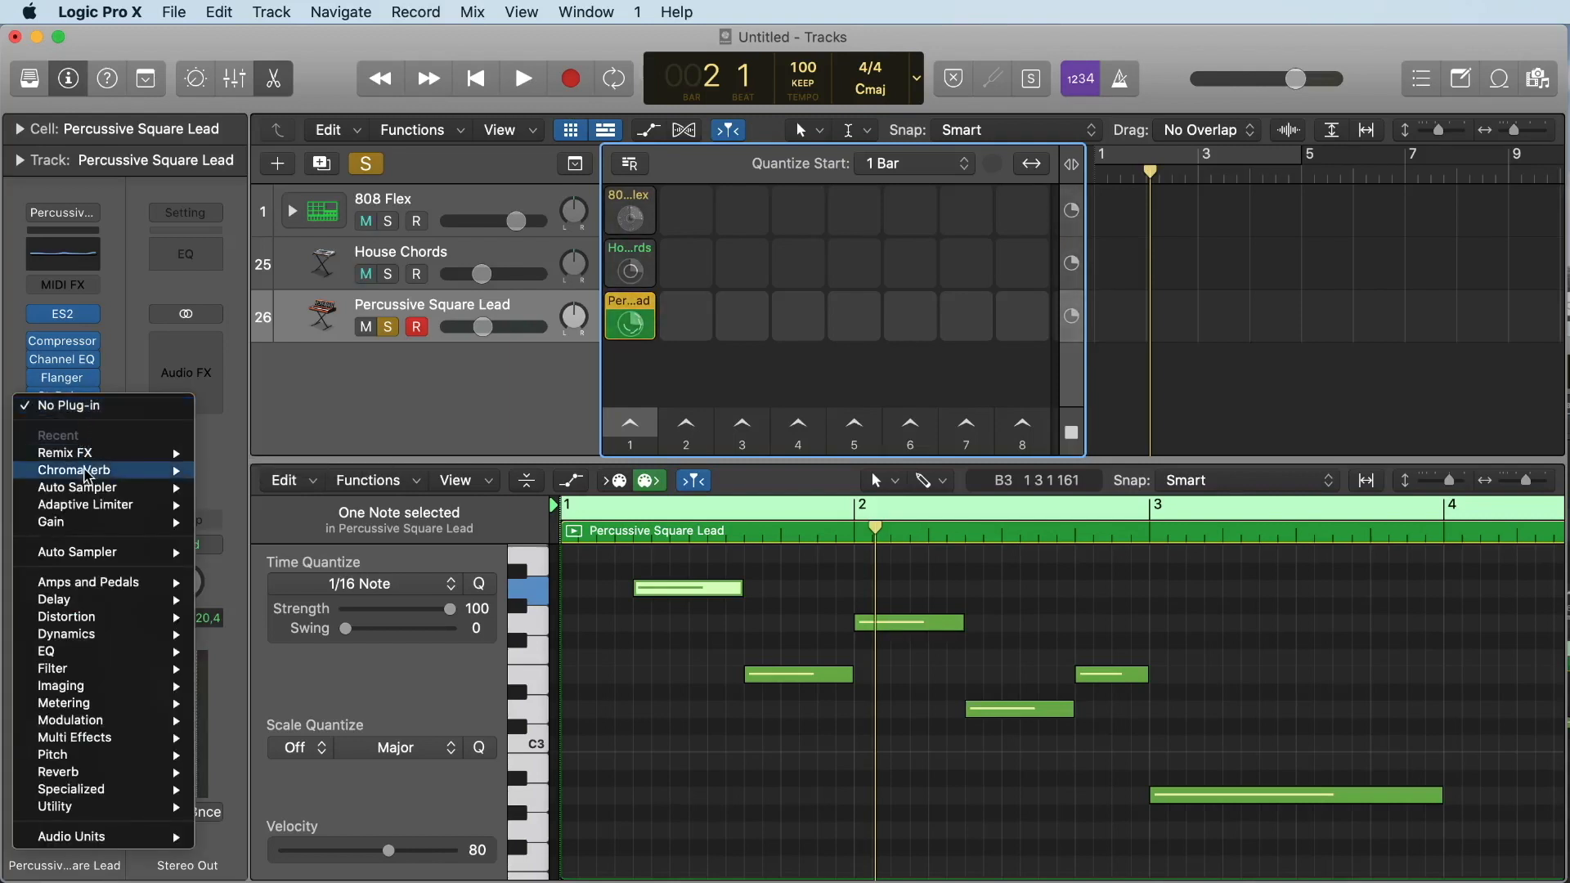
mouse_move(86, 473)
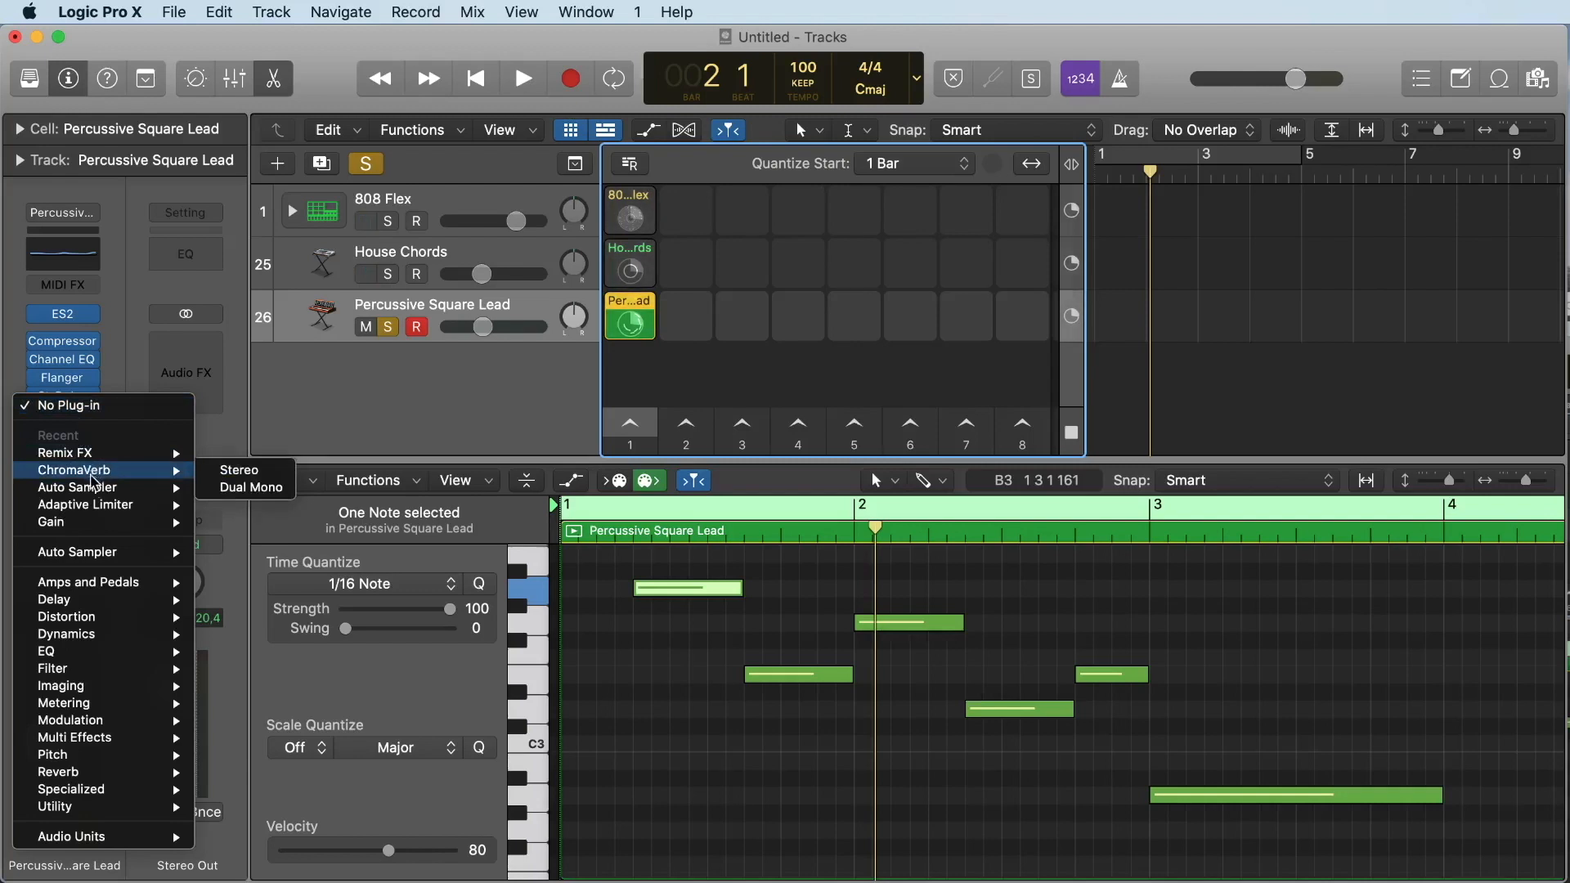
mouse_move(99, 777)
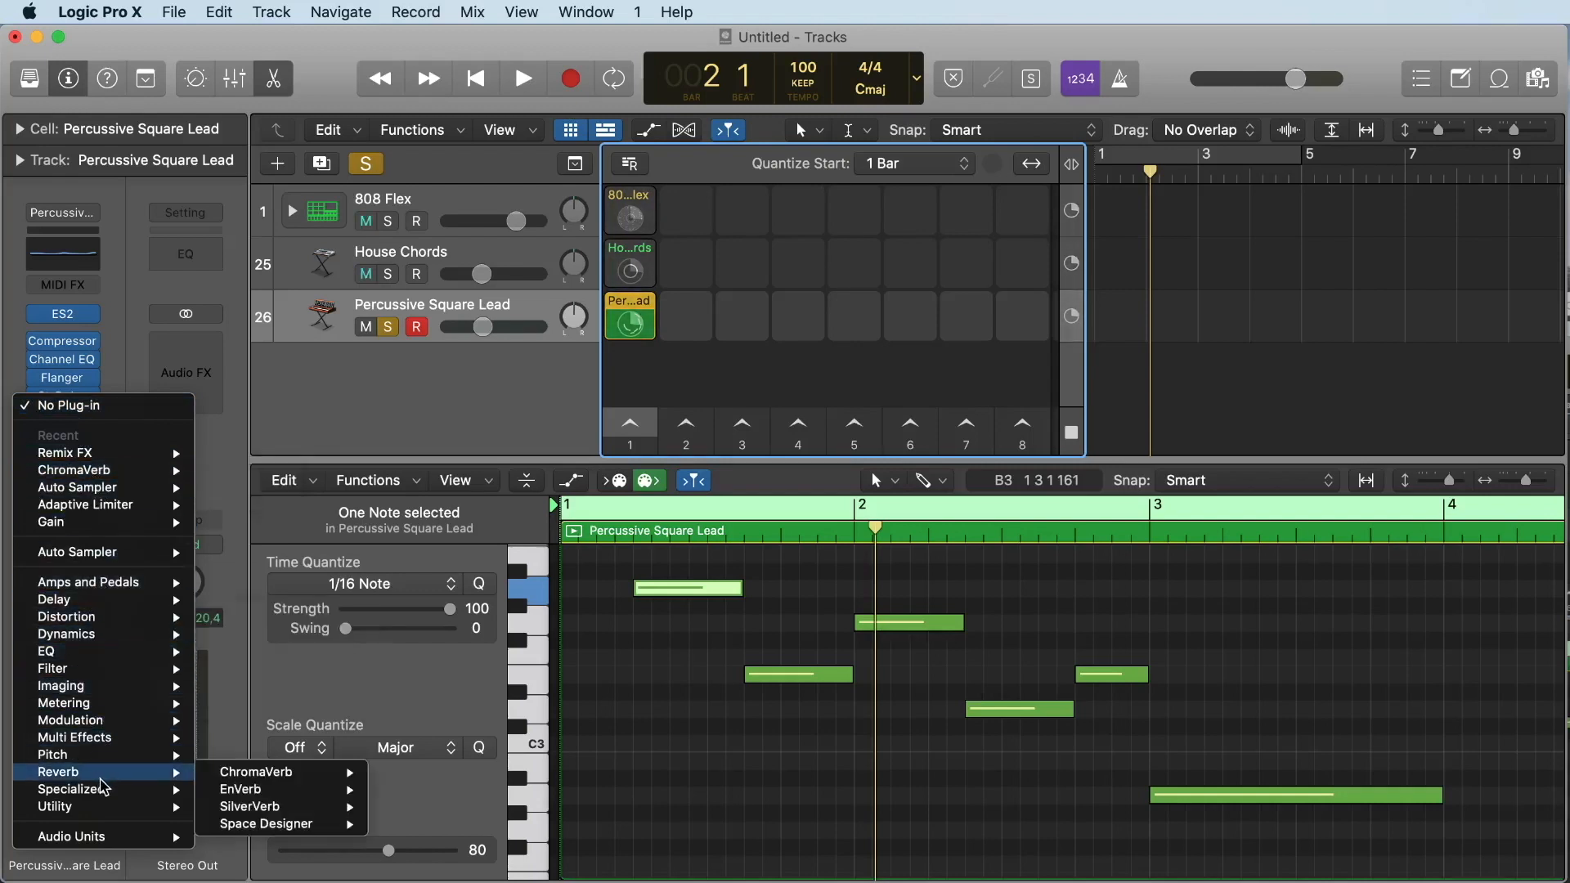
mouse_move(254, 778)
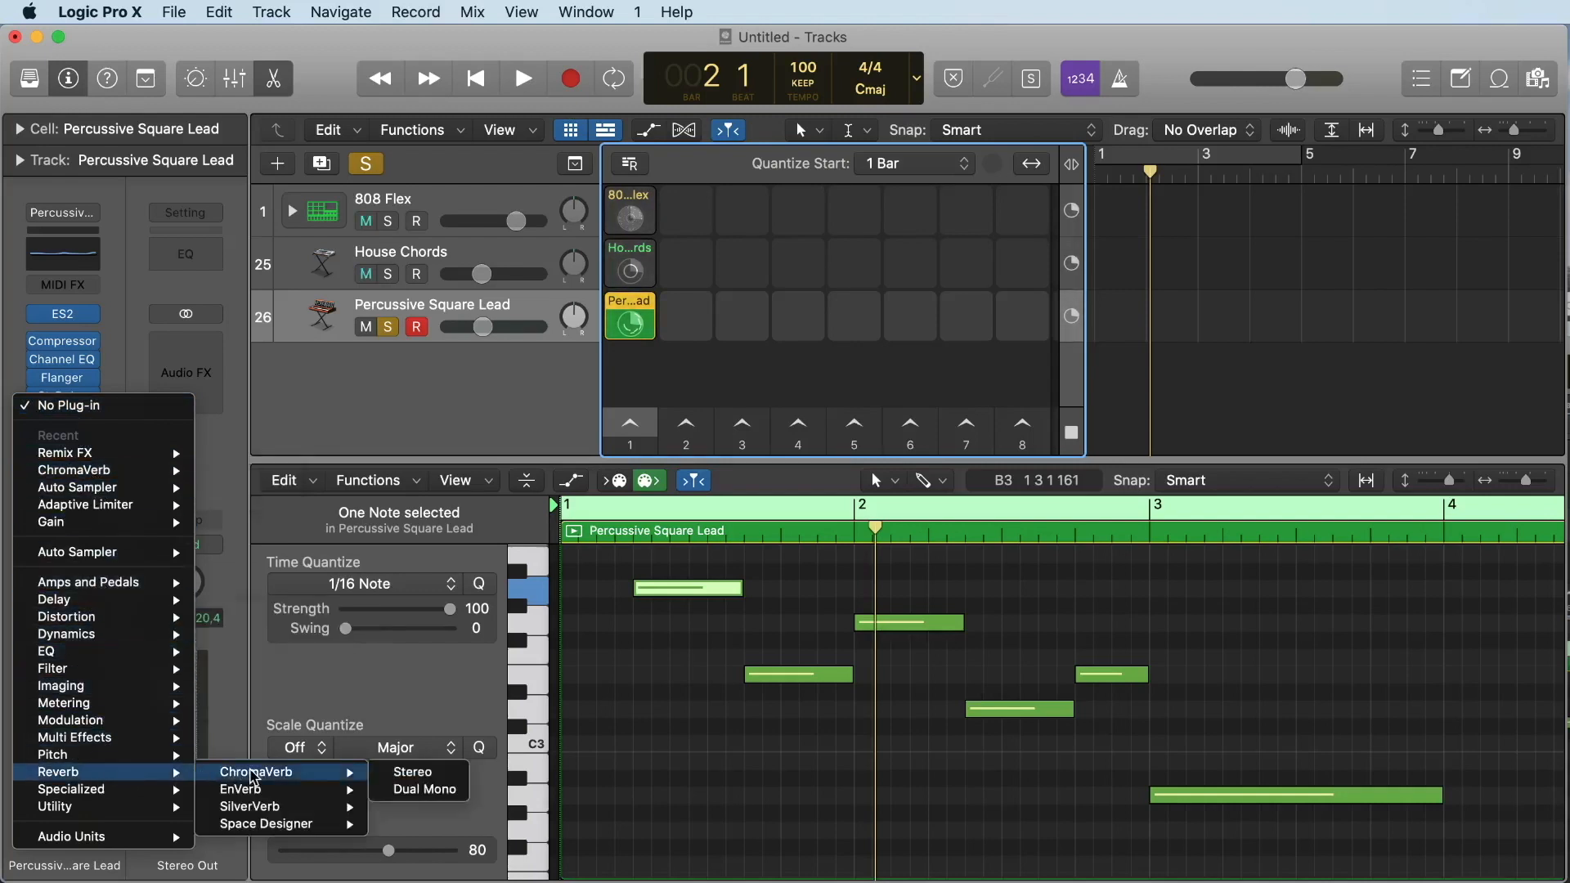
left_click(409, 774)
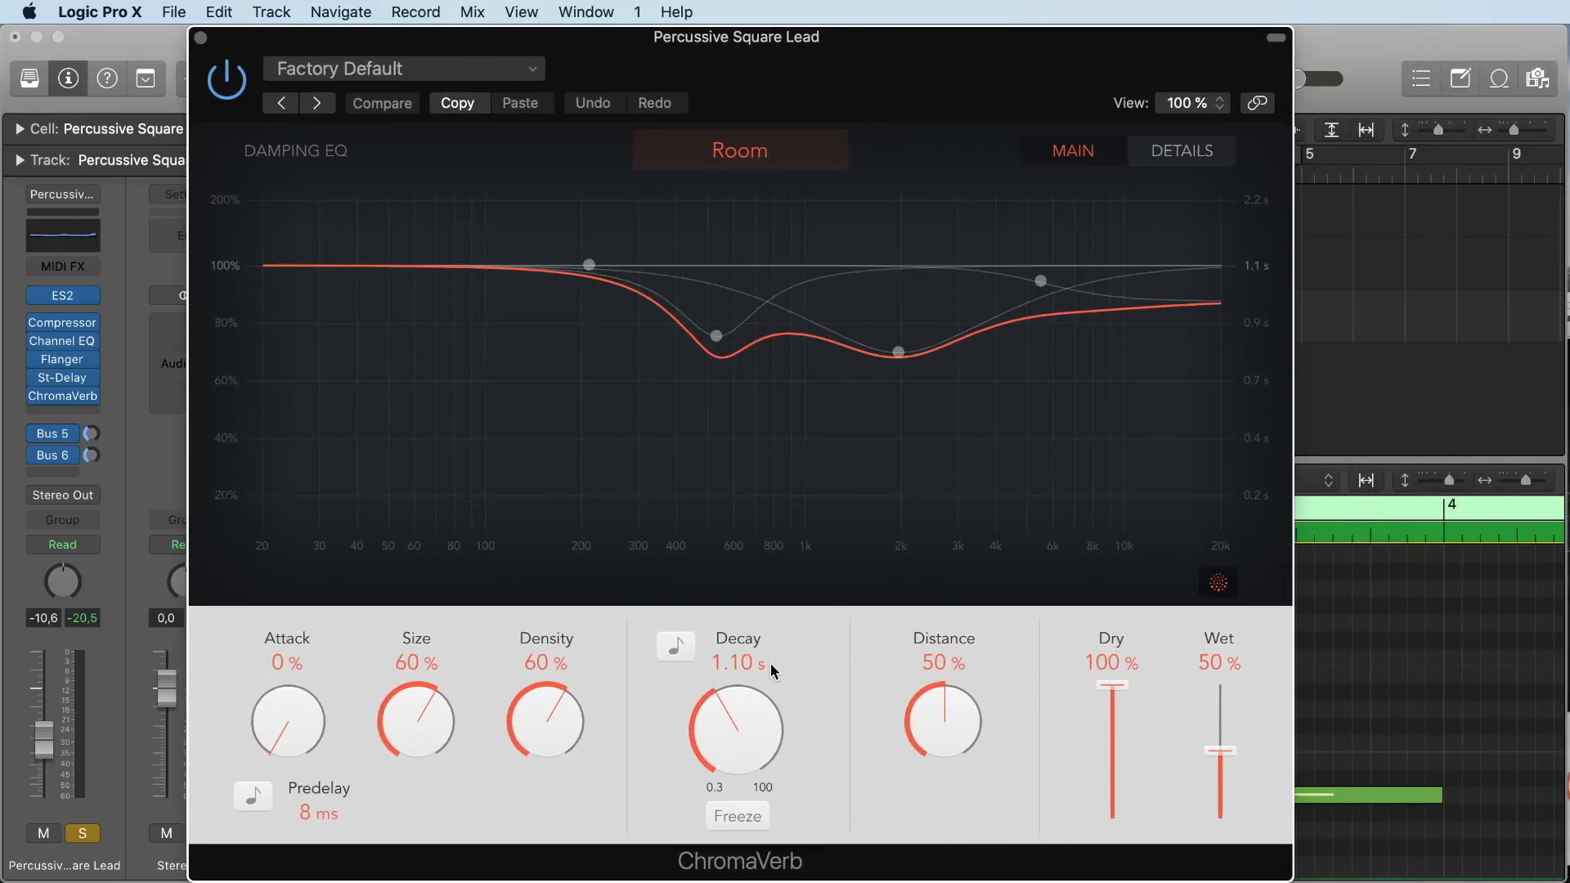
Set ChromaVerb's decay to 5.30 s and its wet level to 33%, audition the lead, and close the plug-in window
left_click_drag(731, 728, 726, 725)
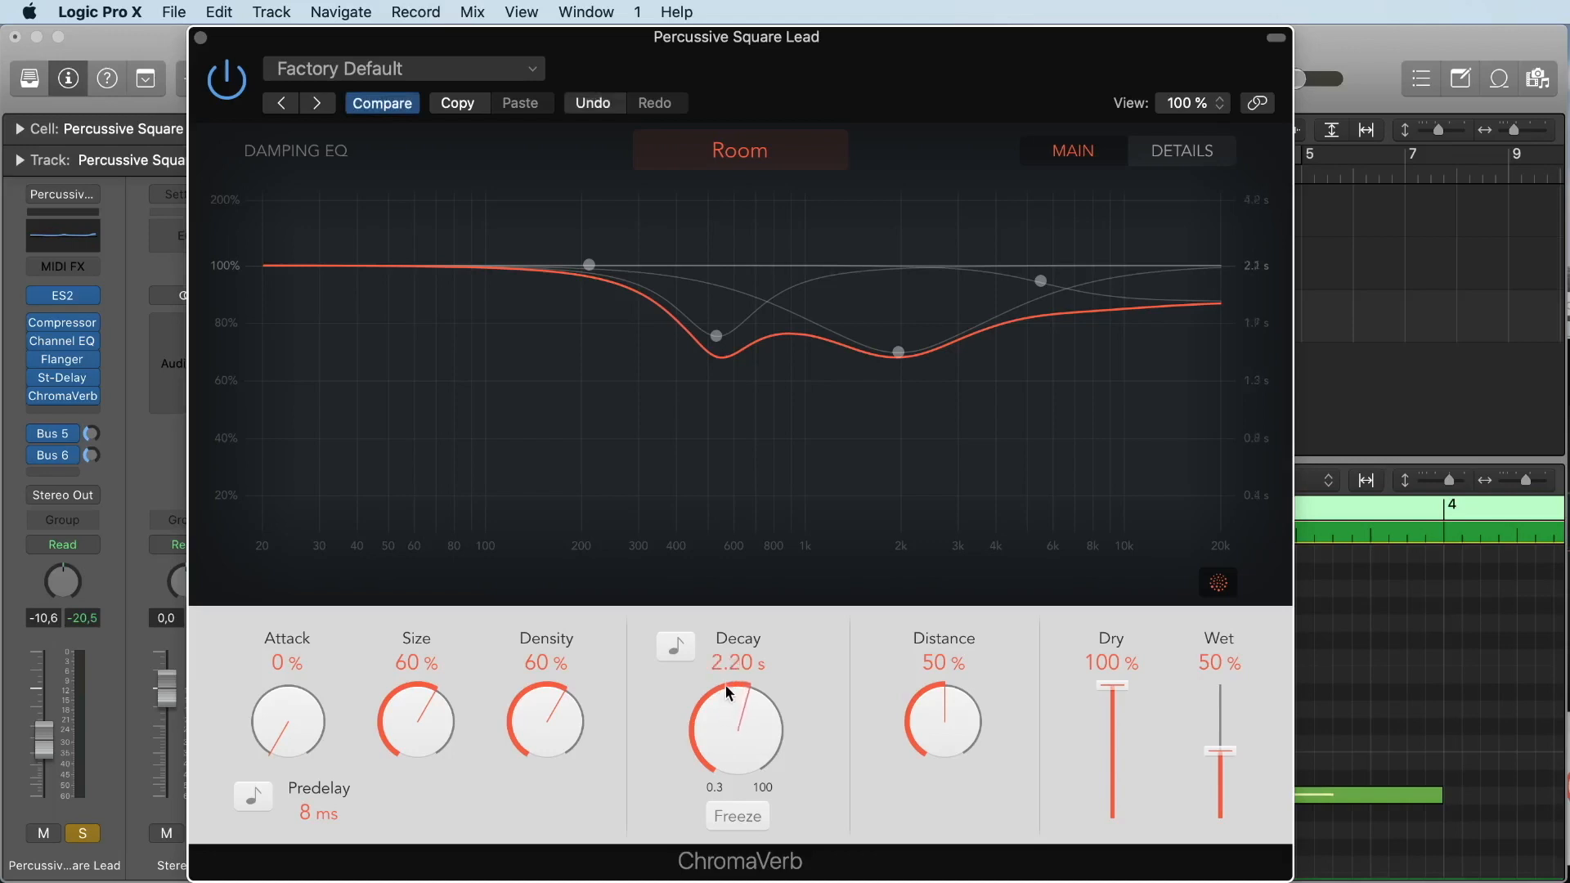
left_click_drag(727, 642, 723, 652)
mouse_move(1228, 768)
left_mouse_down()
mouse_move(1225, 821)
mouse_move(1238, 720)
mouse_move(1229, 771)
left_mouse_up()
key("space")
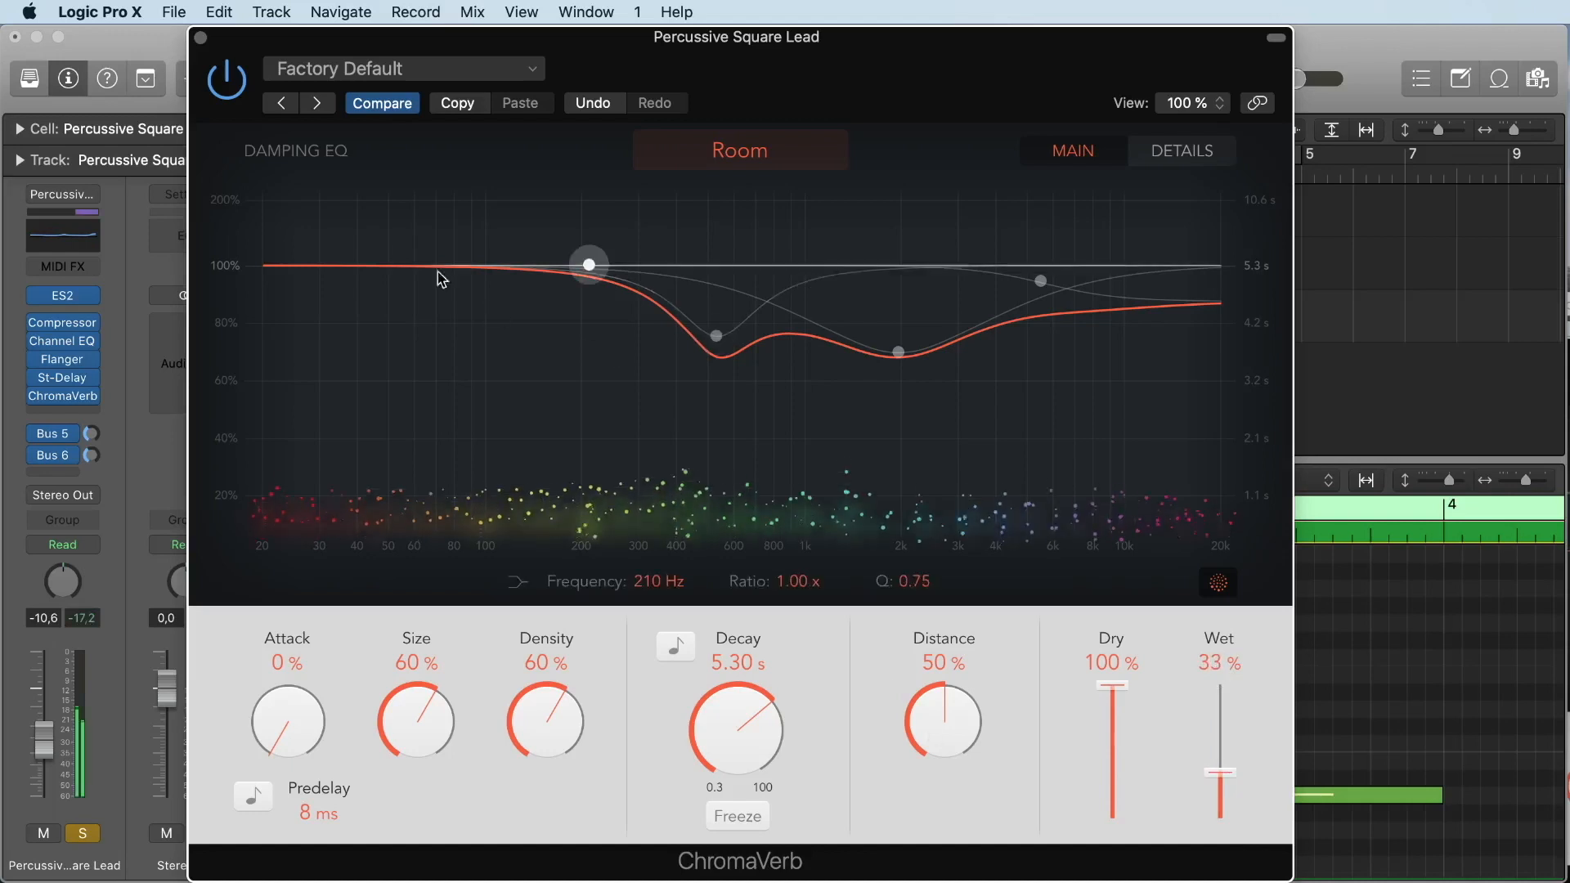
left_click(201, 39)
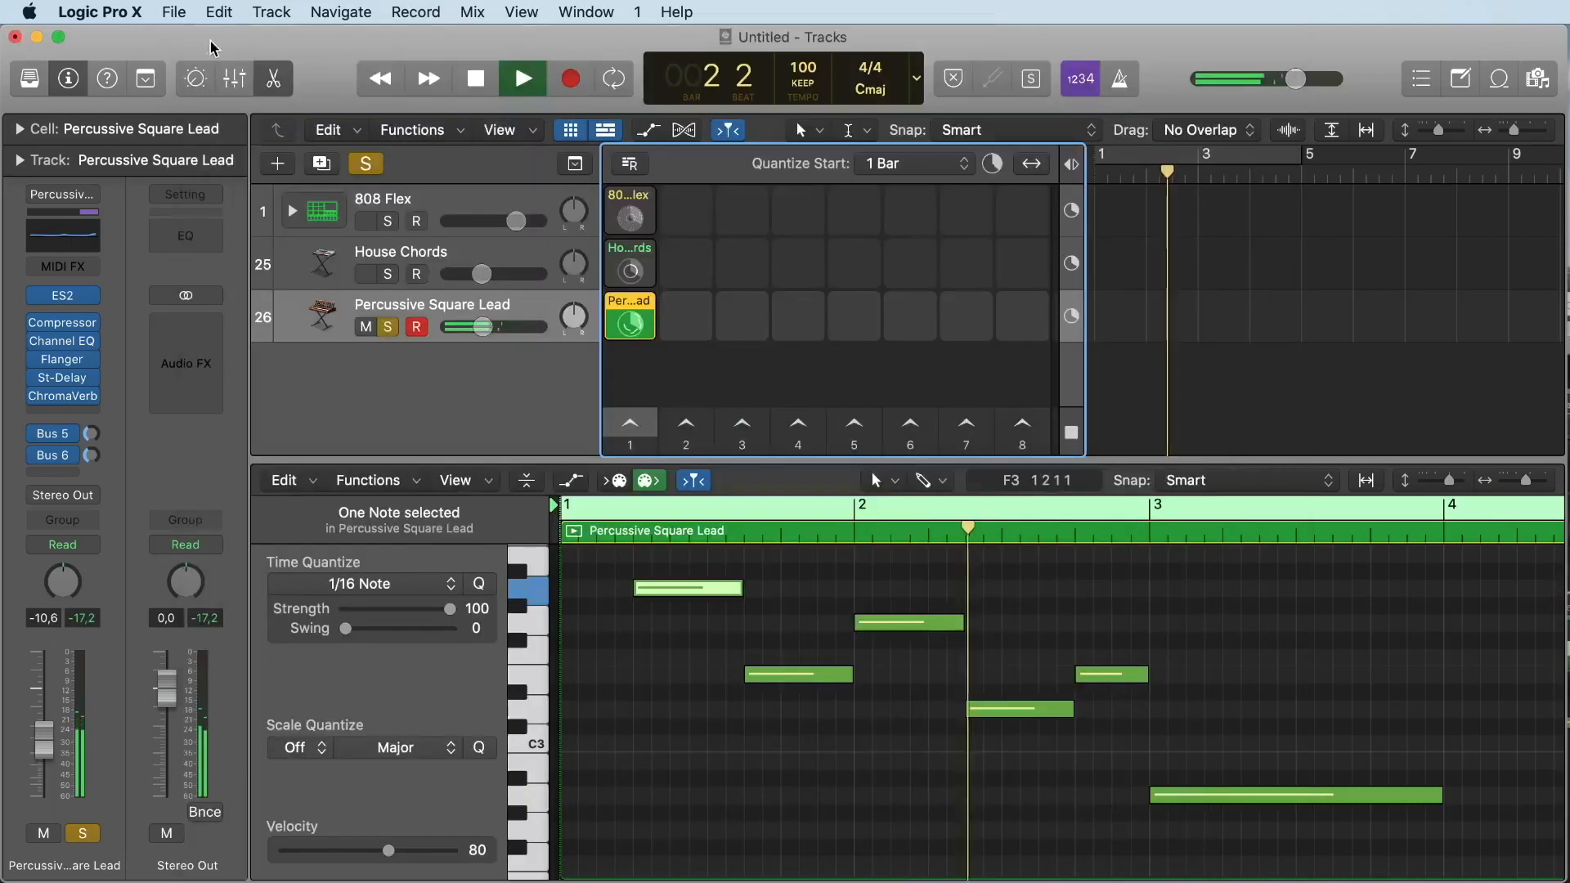
Unsolo Percussive Square Lead, play scene 1, and lower the lead's volume to -12.6 dB
left_click(388, 327)
left_click(631, 427)
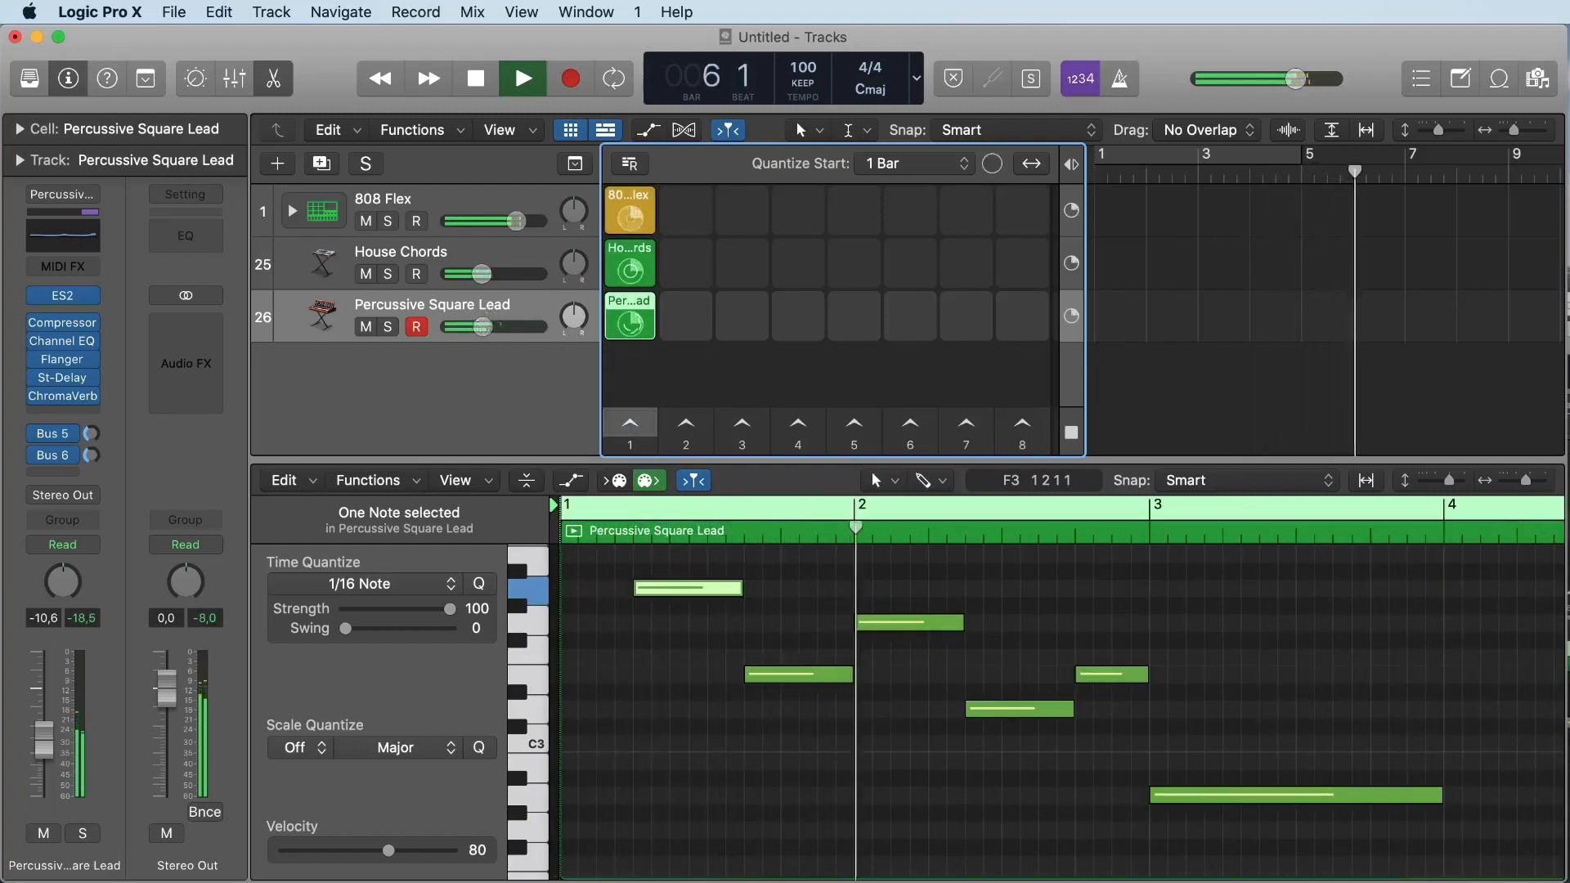
left_click_drag(483, 326, 480, 326)
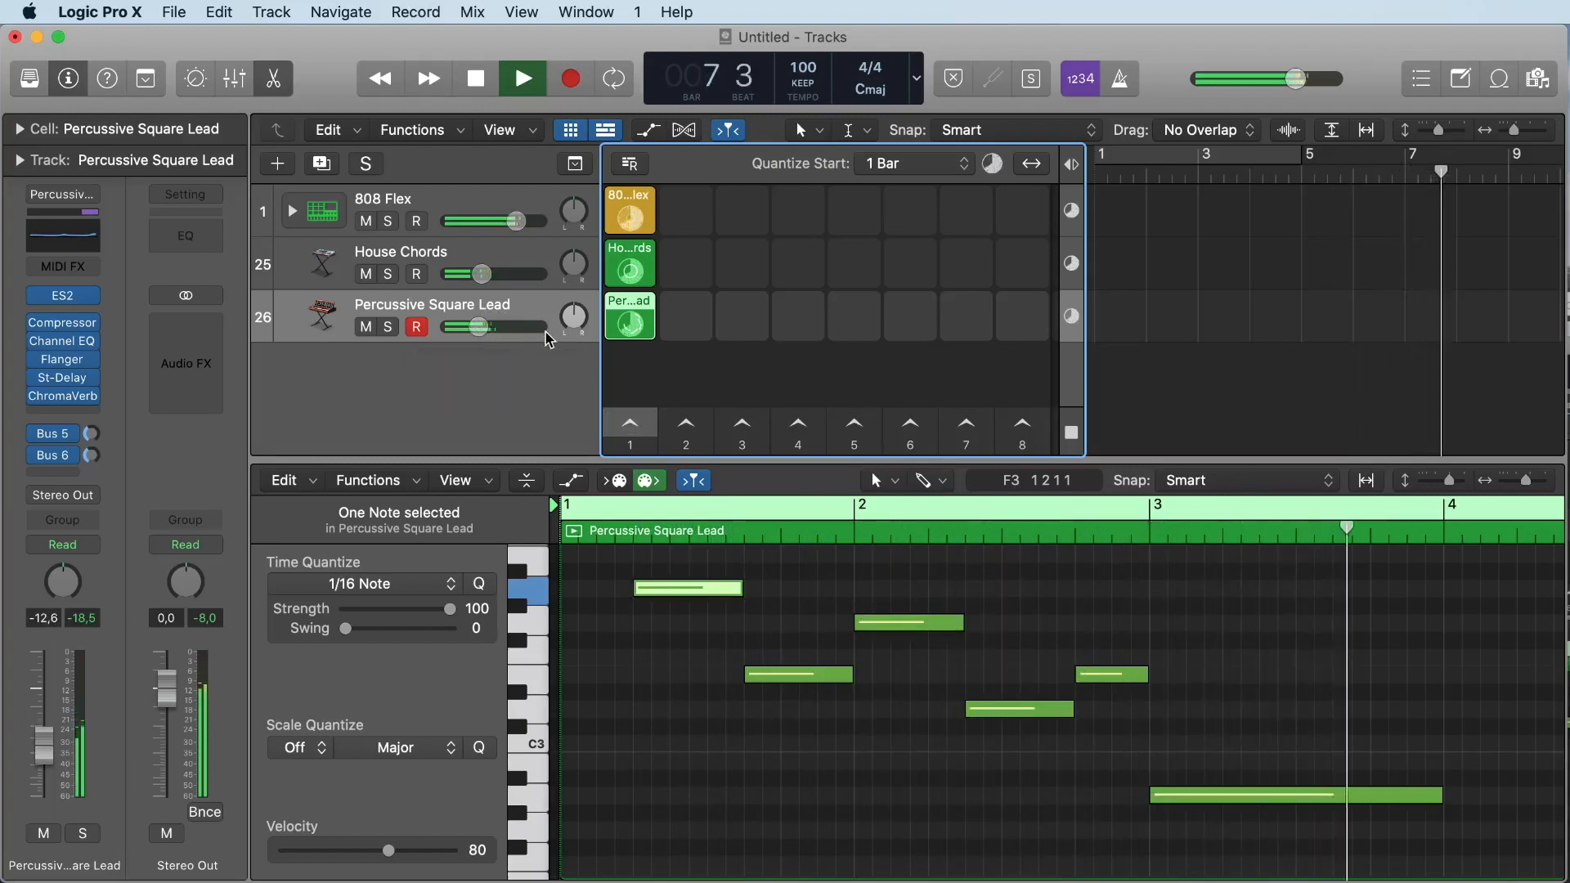
key("space")
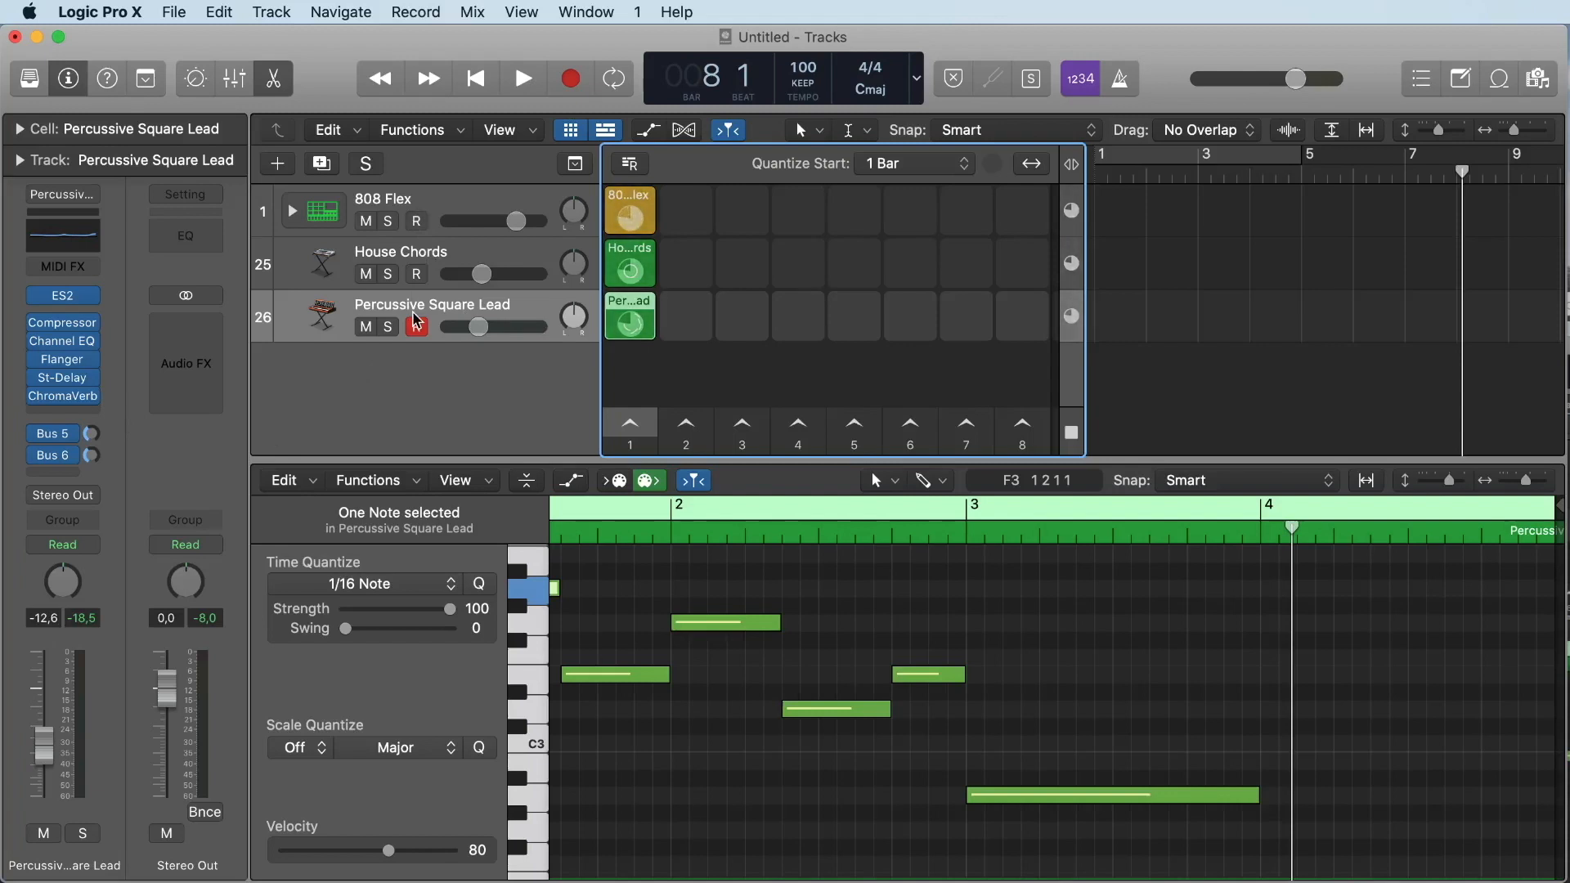
Hide and show the Inspector, and widen it to give the channel strips more room
left_click(79, 88)
left_click(79, 88)
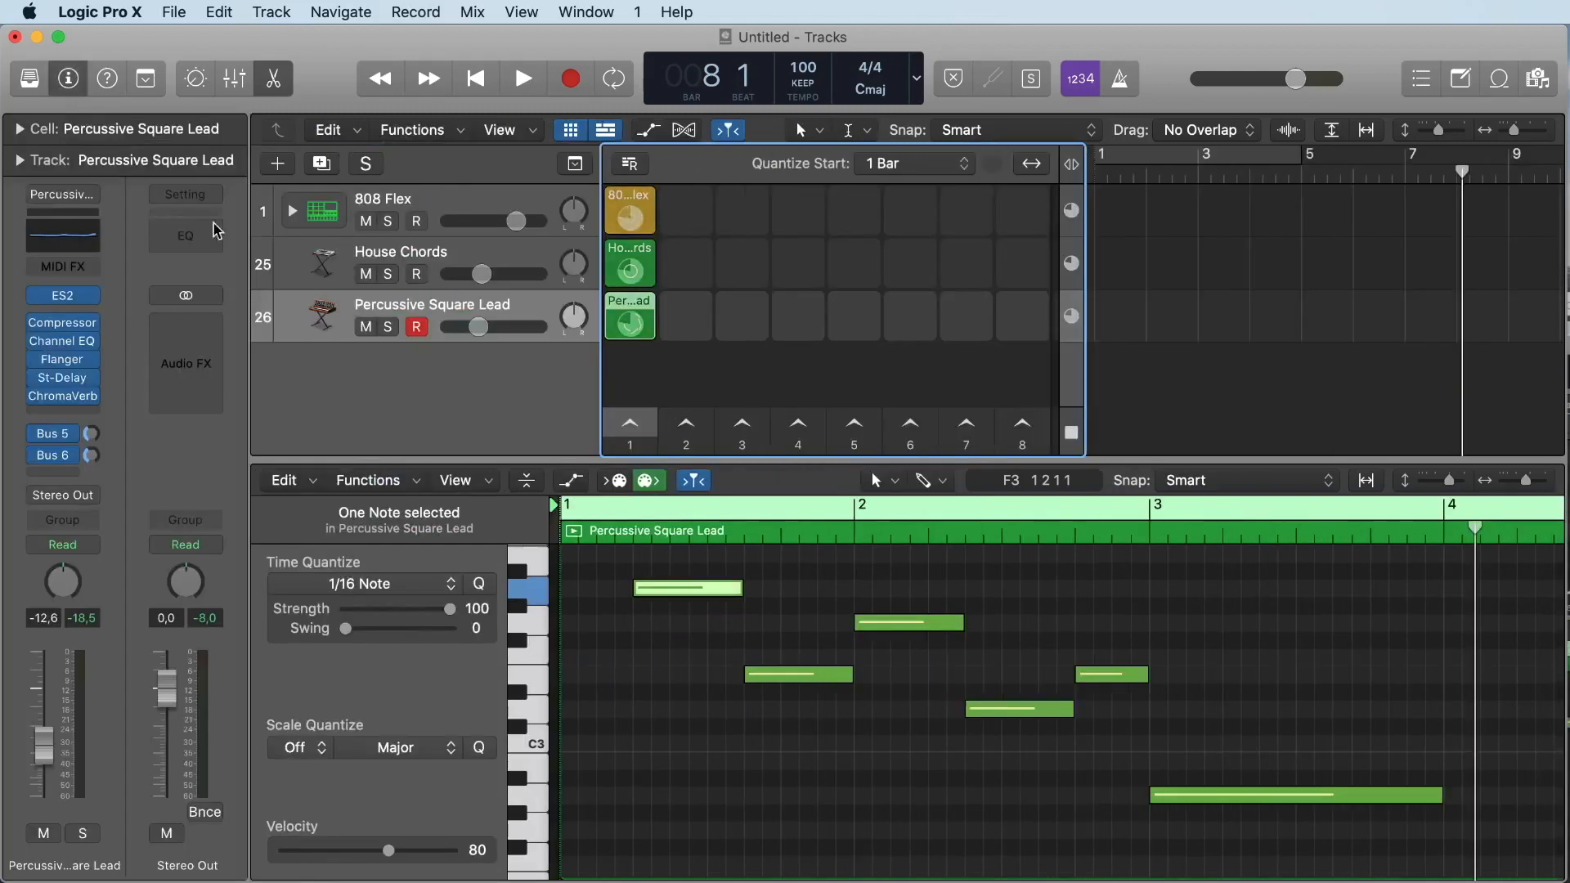
mouse_move(235, 318)
left_mouse_down()
mouse_move(183, 318)
mouse_move(285, 320)
left_mouse_up()
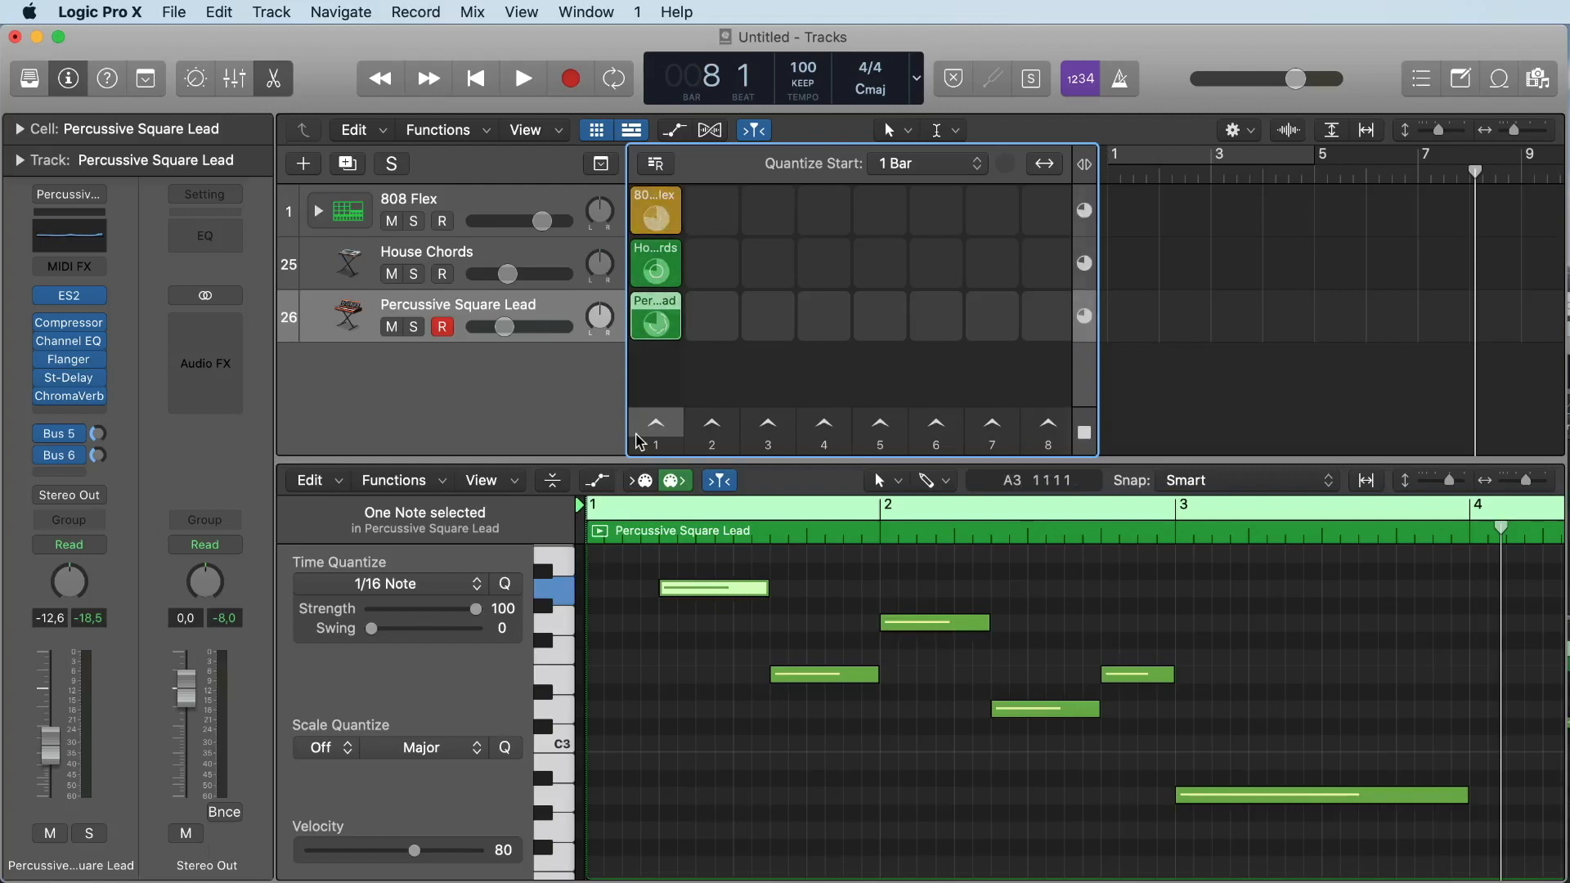
Try lowering the Stereo Out fader to -5.9 dB while auditioning scene 1, and reset it to 0.0 dB
left_click(640, 443)
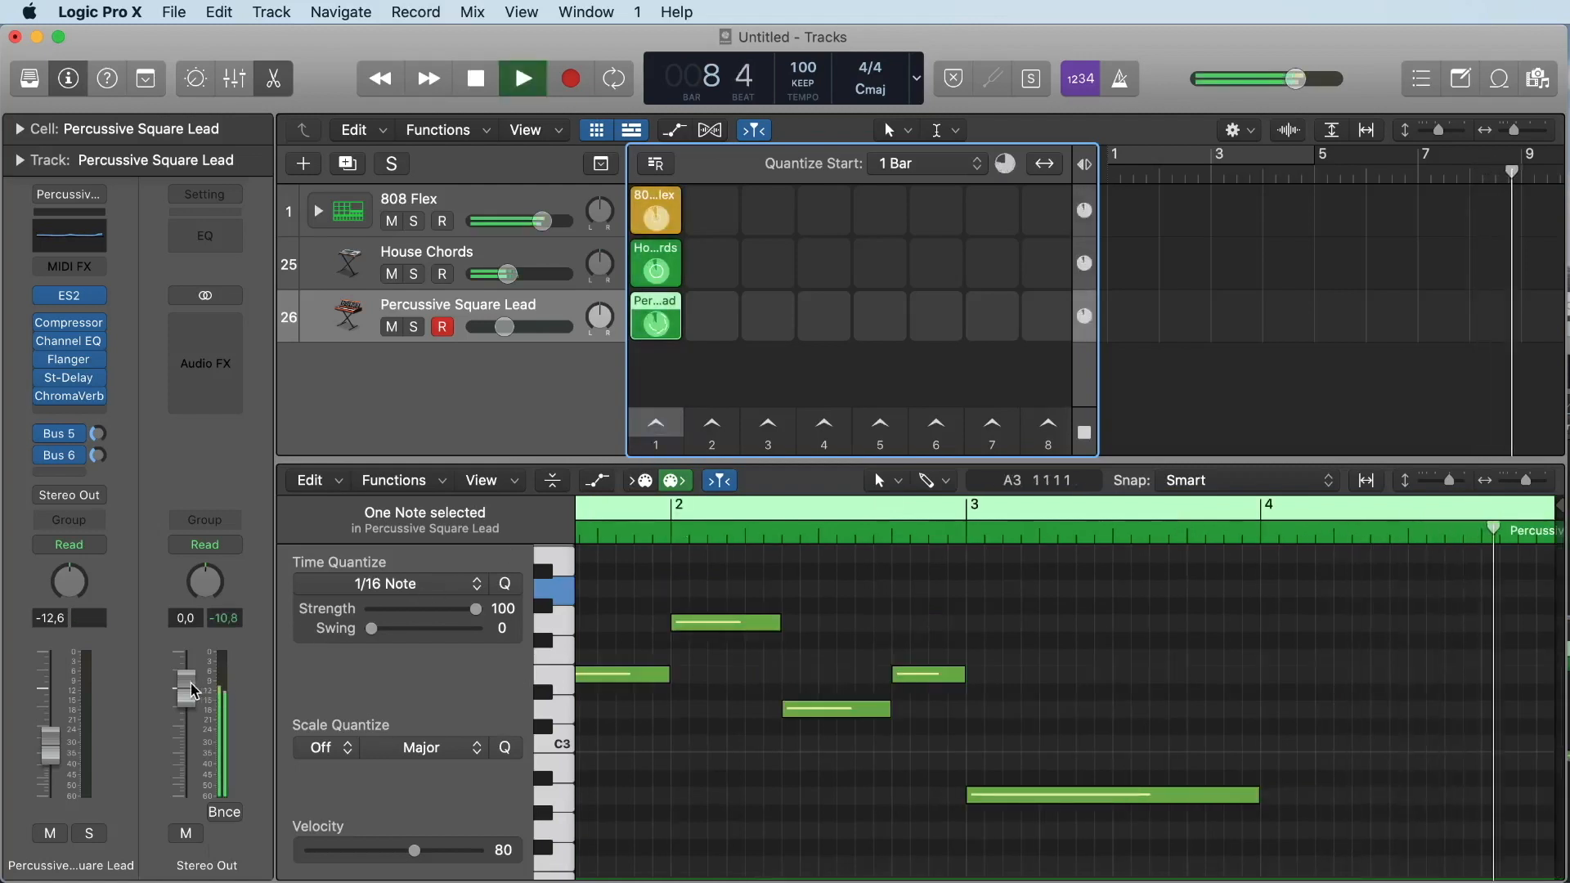
mouse_move(191, 691)
left_mouse_down()
mouse_move(191, 779)
mouse_move(186, 719)
left_mouse_up()
key("space")
left_click(190, 724)
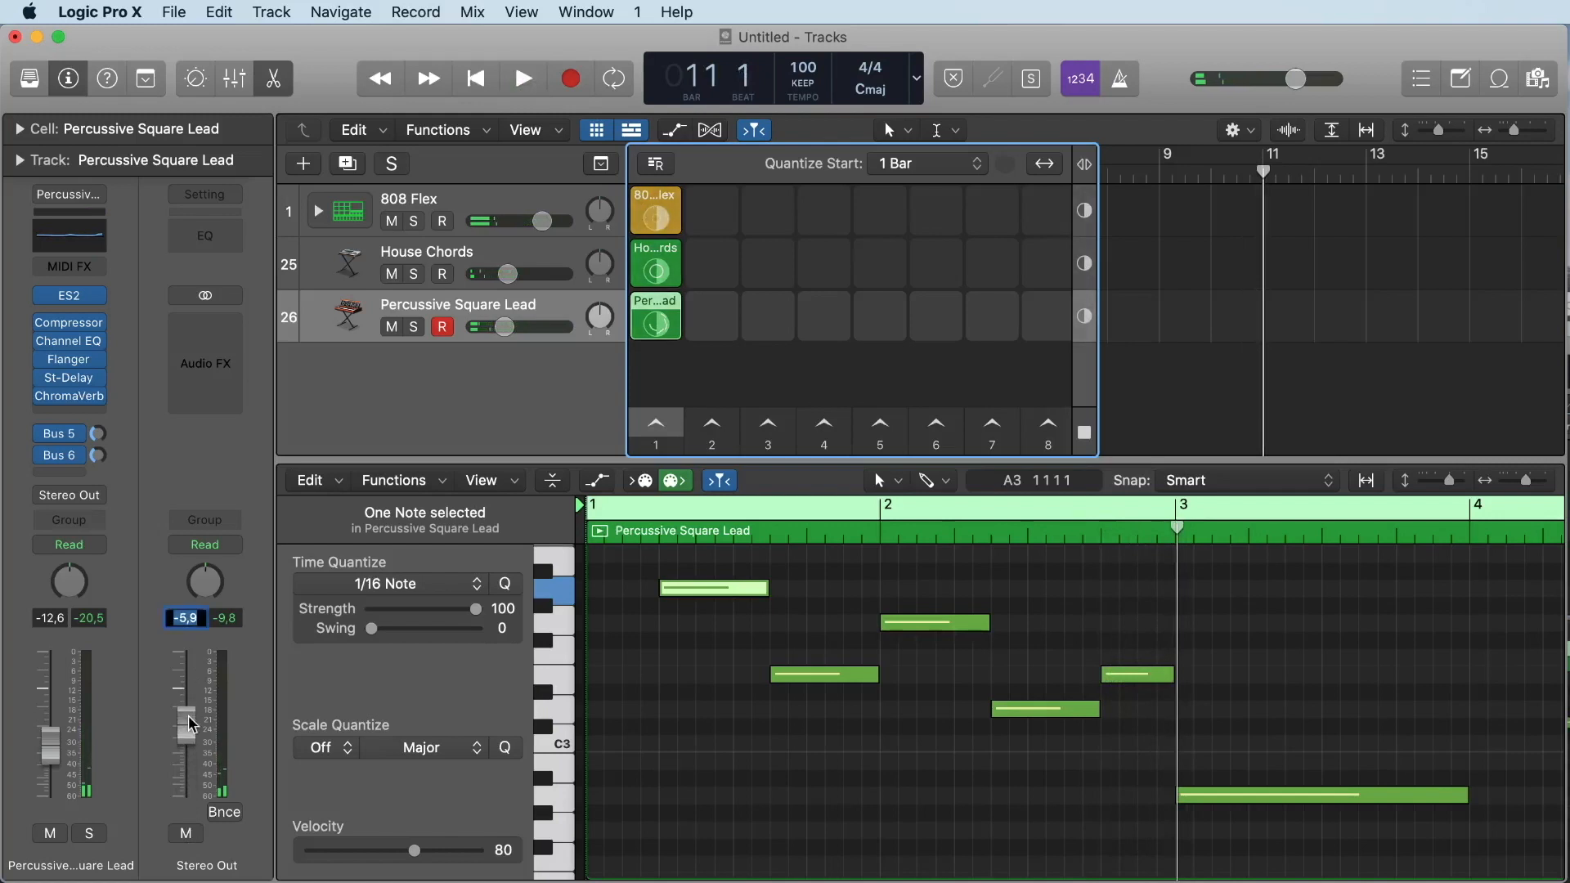
left_click(194, 723, "alt")
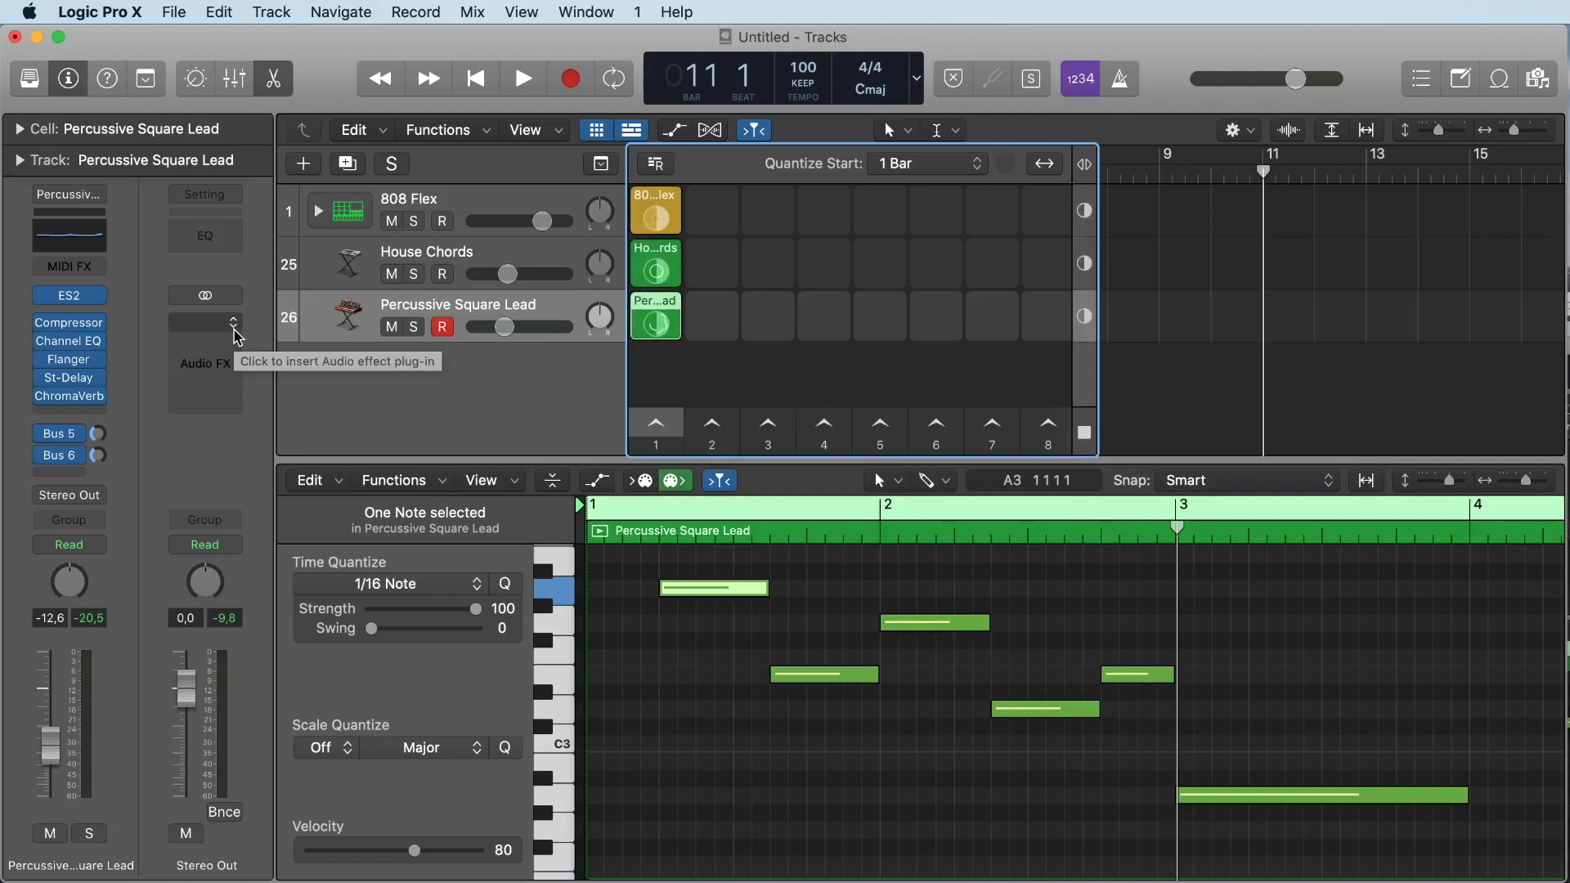
Insert the stereo Remix FX multi-effect on the Stereo Out channel
left_click(210, 336)
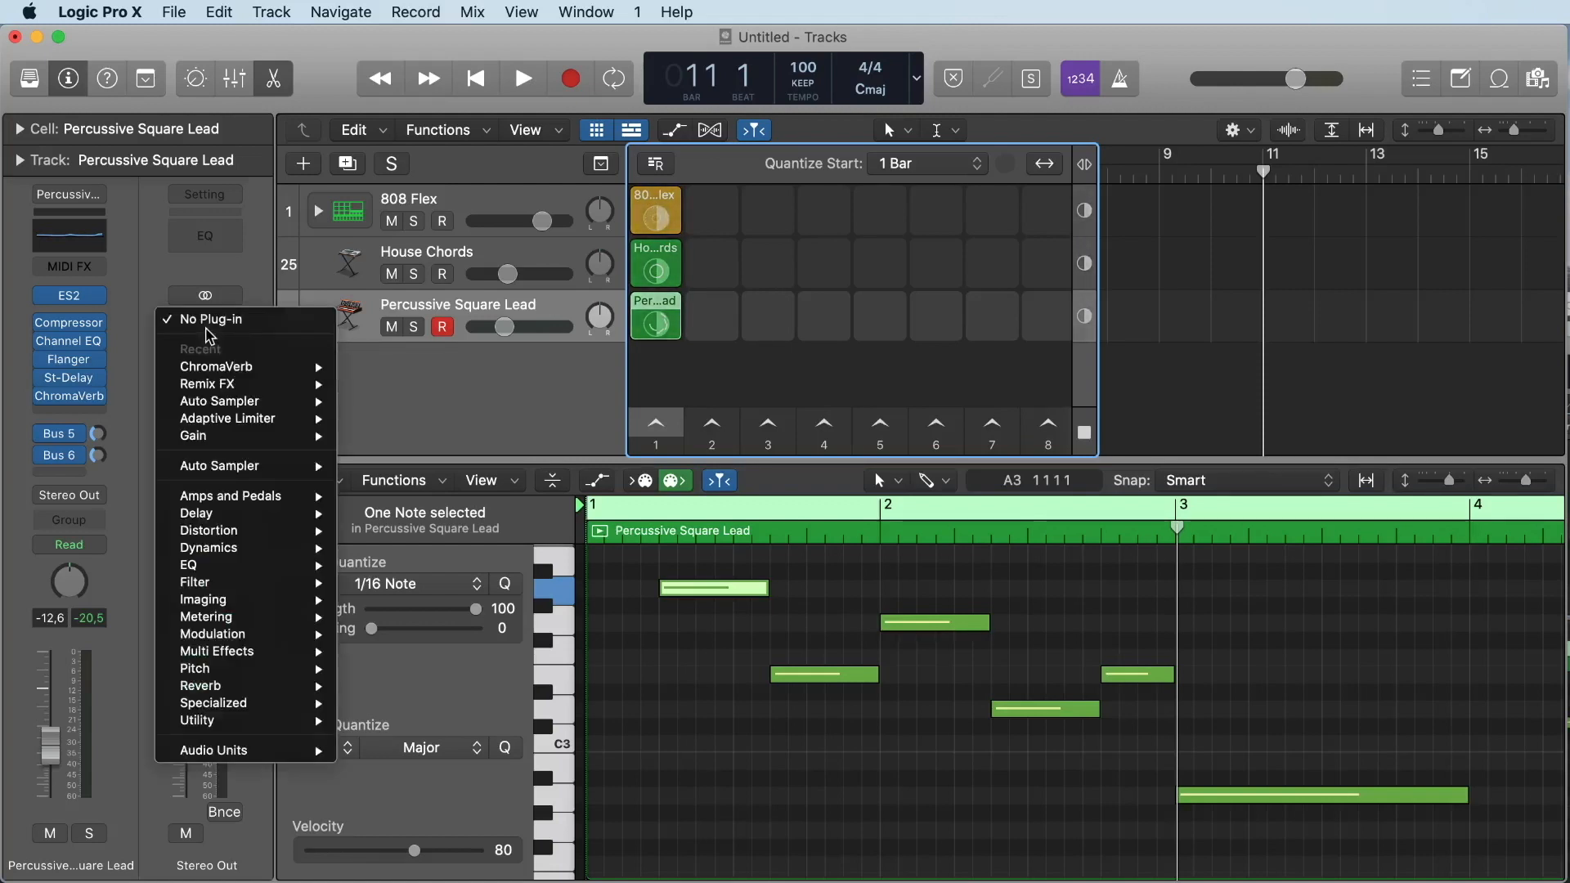
mouse_move(215, 387)
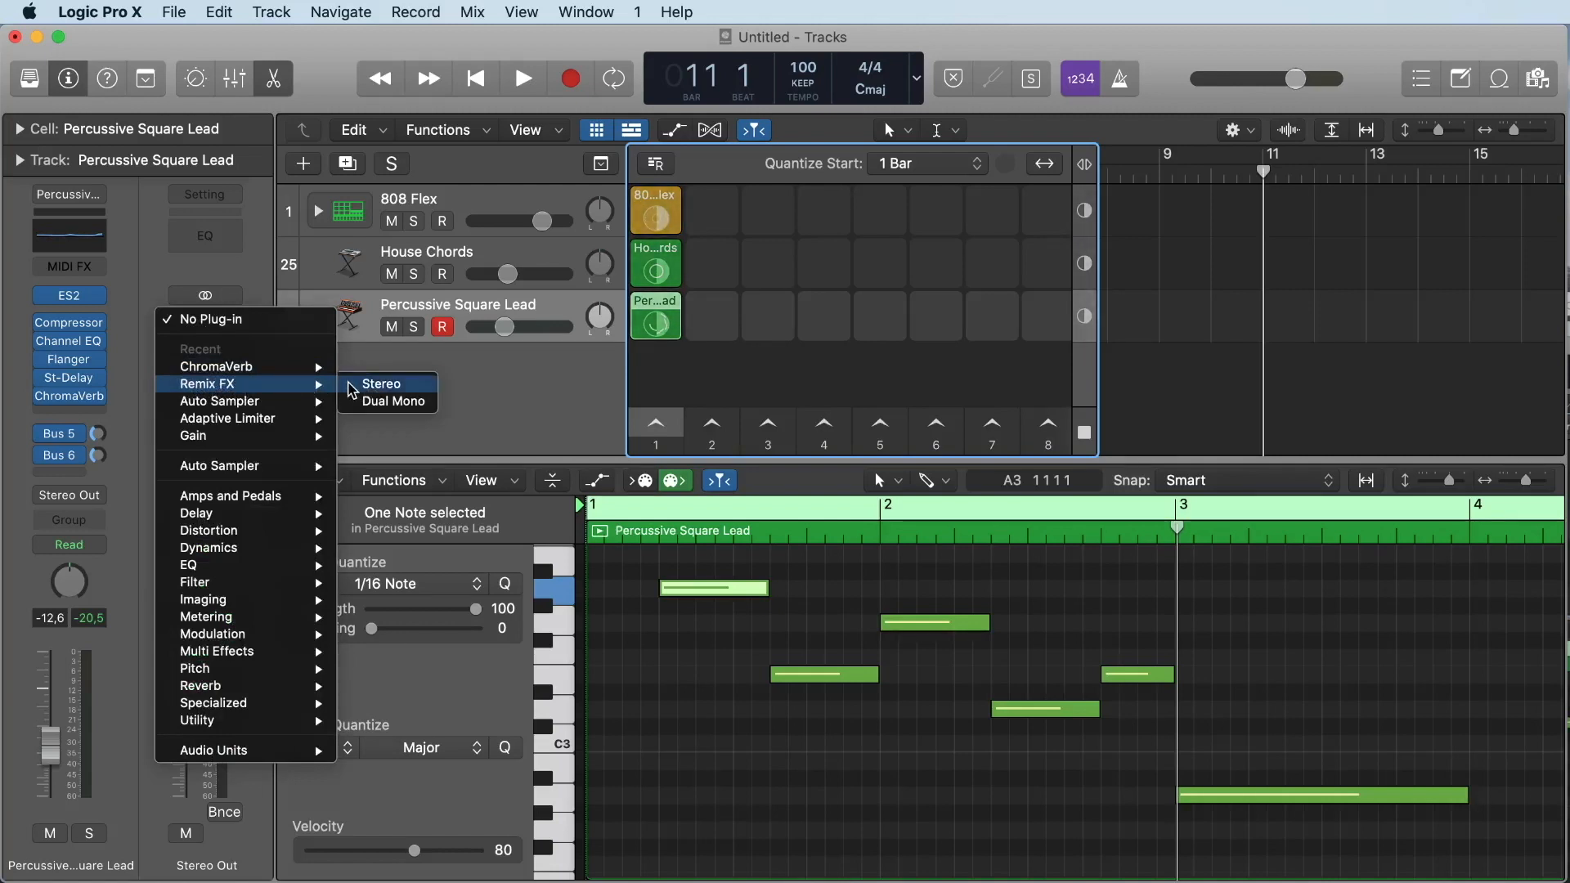
mouse_move(253, 658)
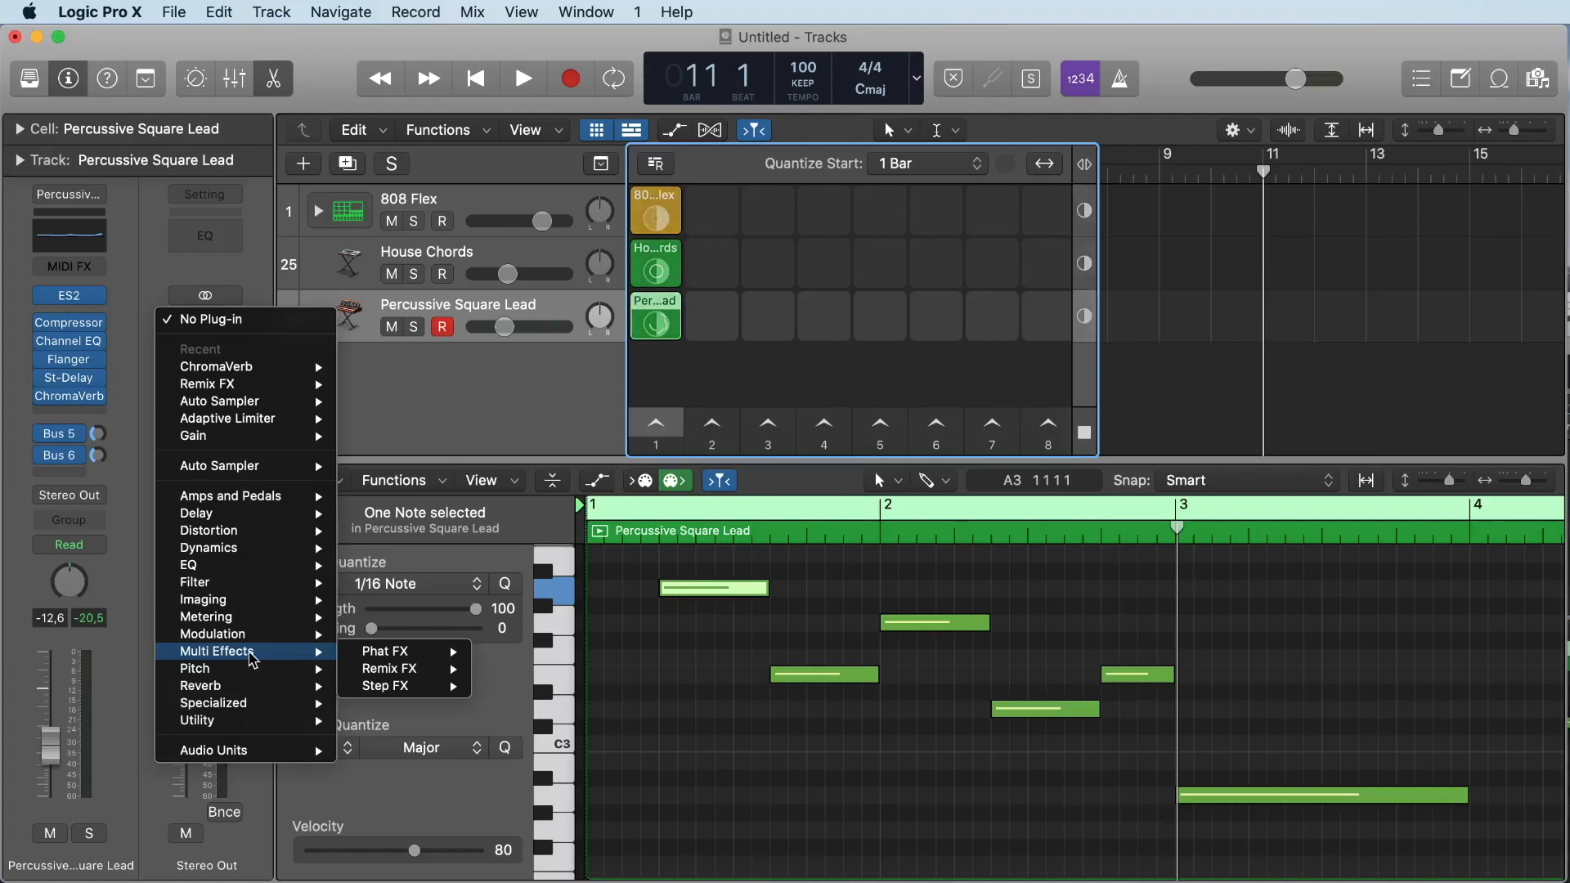
mouse_move(433, 669)
left_click(484, 677)
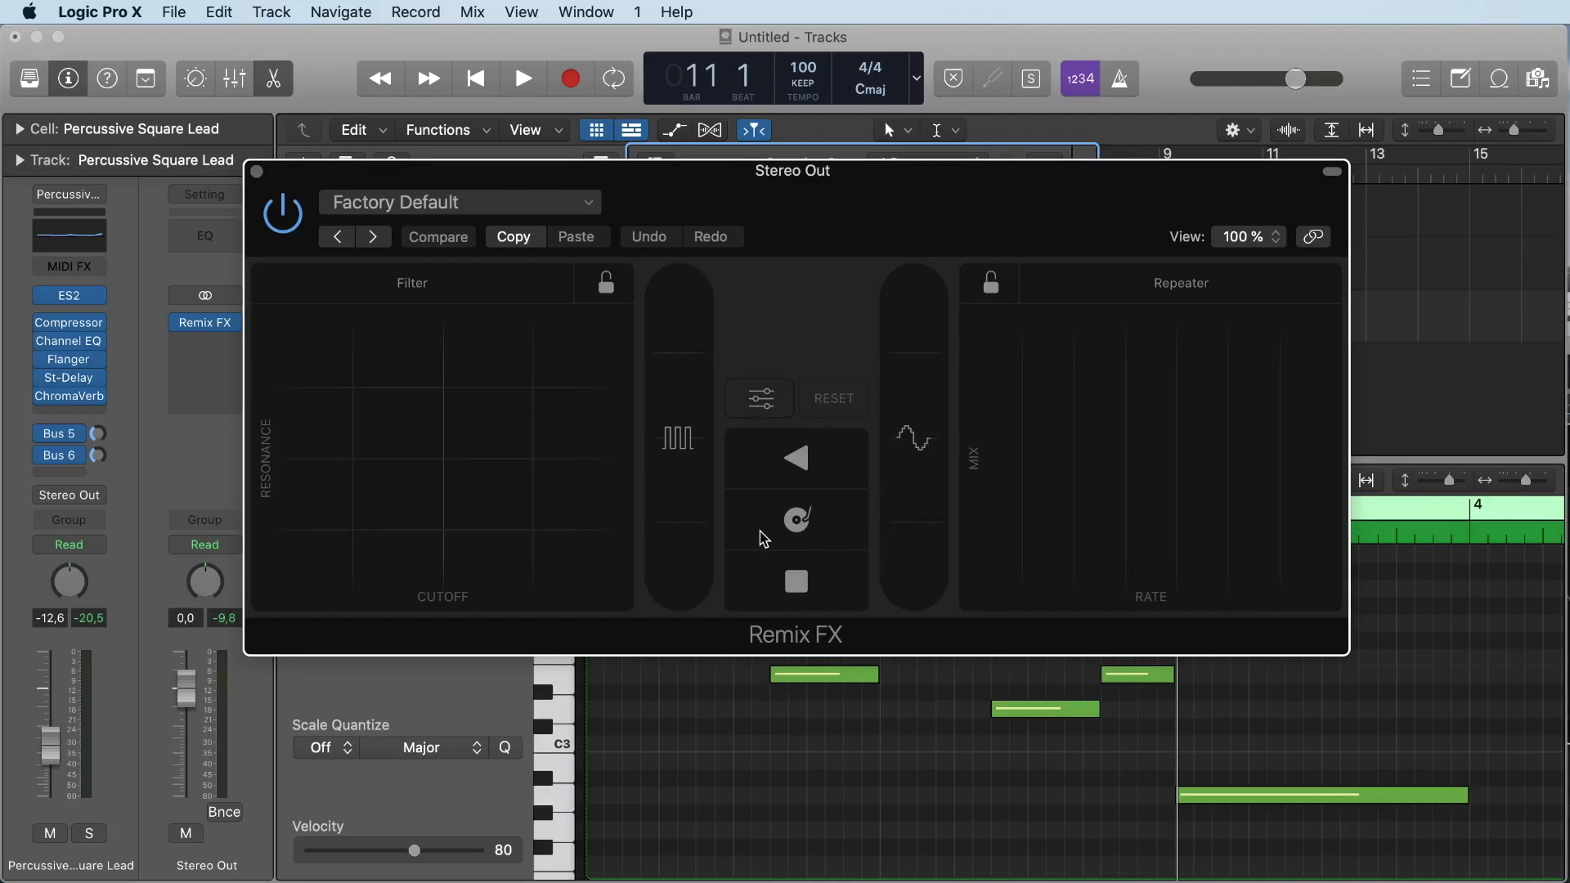
Try the Remix FX filter and repeater pads, varying cutoff, resonance, rate and mix during playback
left_click_drag(475, 457, 506, 409)
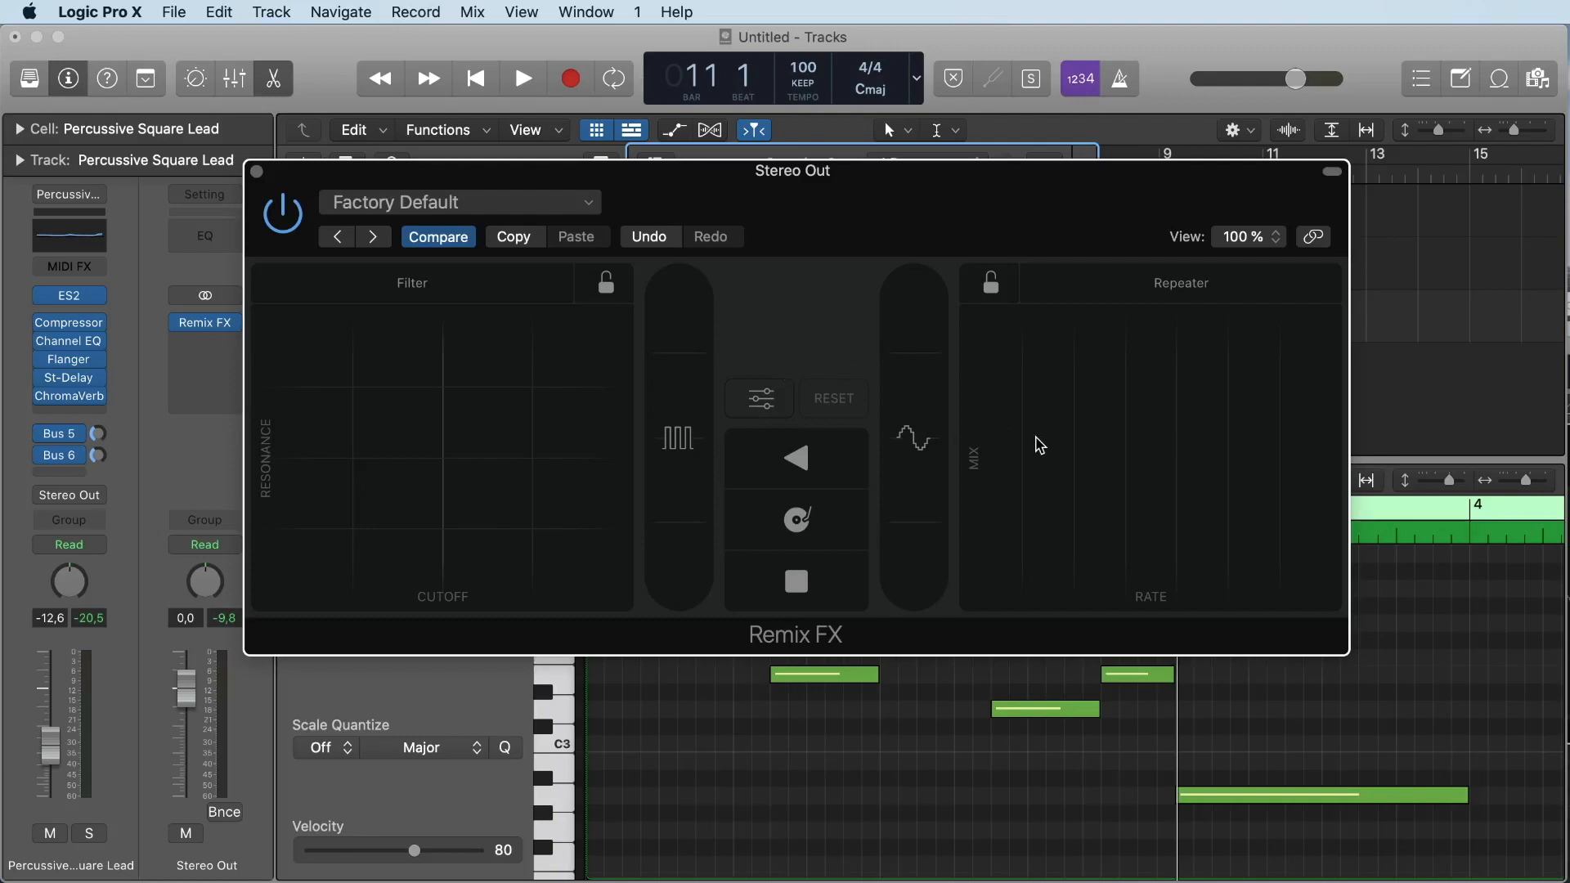
key("space")
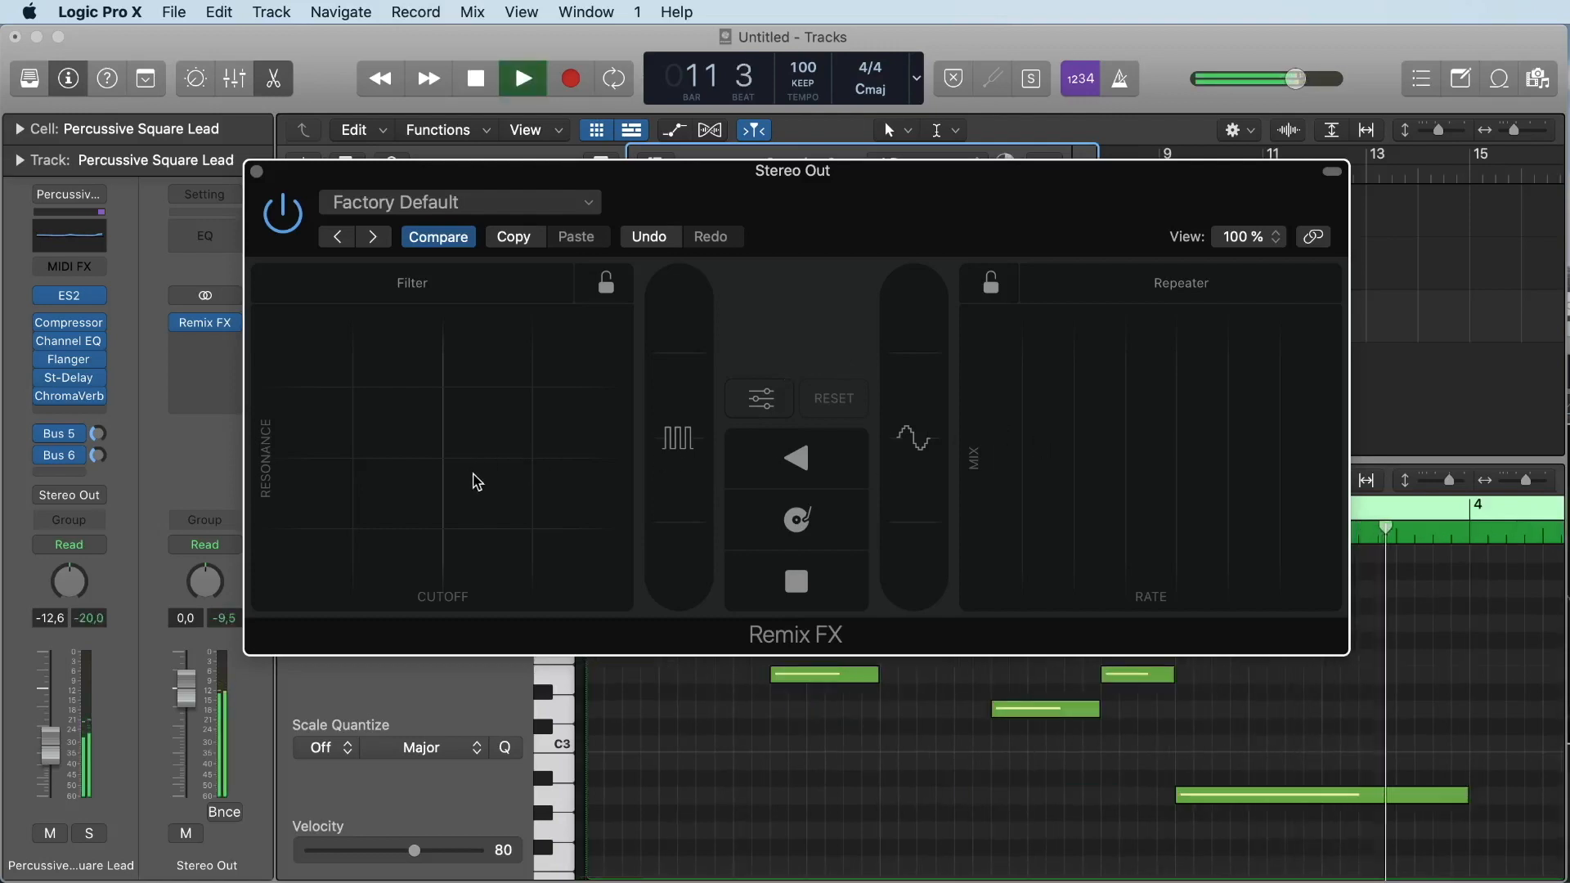
mouse_move(480, 476)
left_mouse_down()
mouse_move(473, 455)
mouse_move(524, 448)
mouse_move(603, 368)
mouse_move(428, 449)
mouse_move(436, 458)
mouse_move(288, 406)
mouse_move(483, 465)
left_mouse_up()
mouse_move(1093, 354)
left_mouse_down()
mouse_move(1236, 359)
mouse_move(1240, 347)
mouse_move(1319, 362)
mouse_move(1086, 346)
mouse_move(1096, 359)
left_mouse_up()
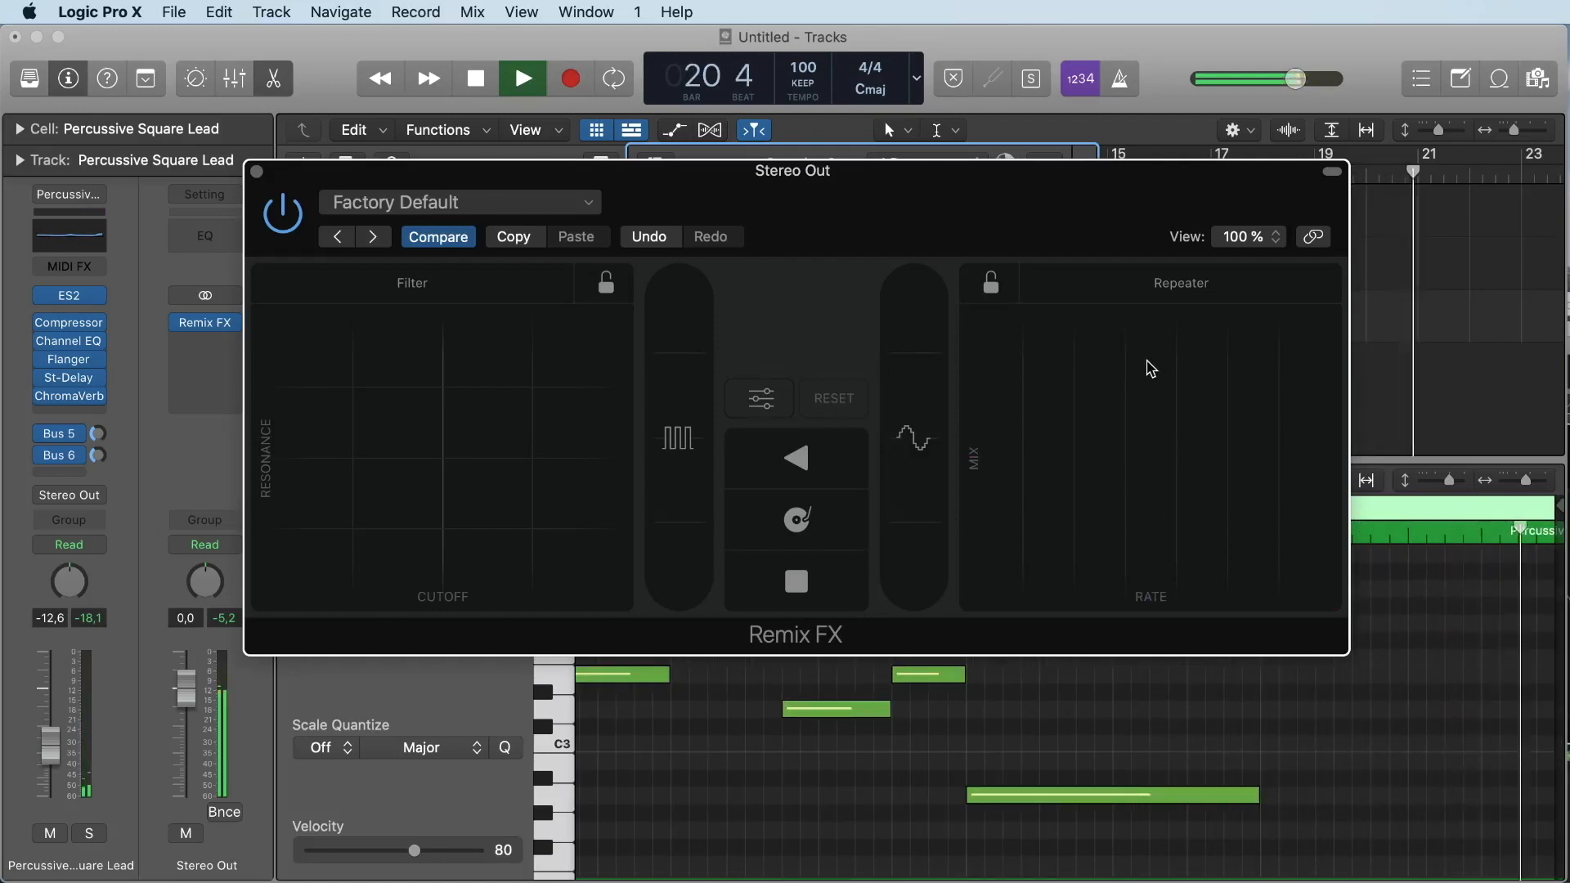
left_click_drag(1157, 340, 1325, 349)
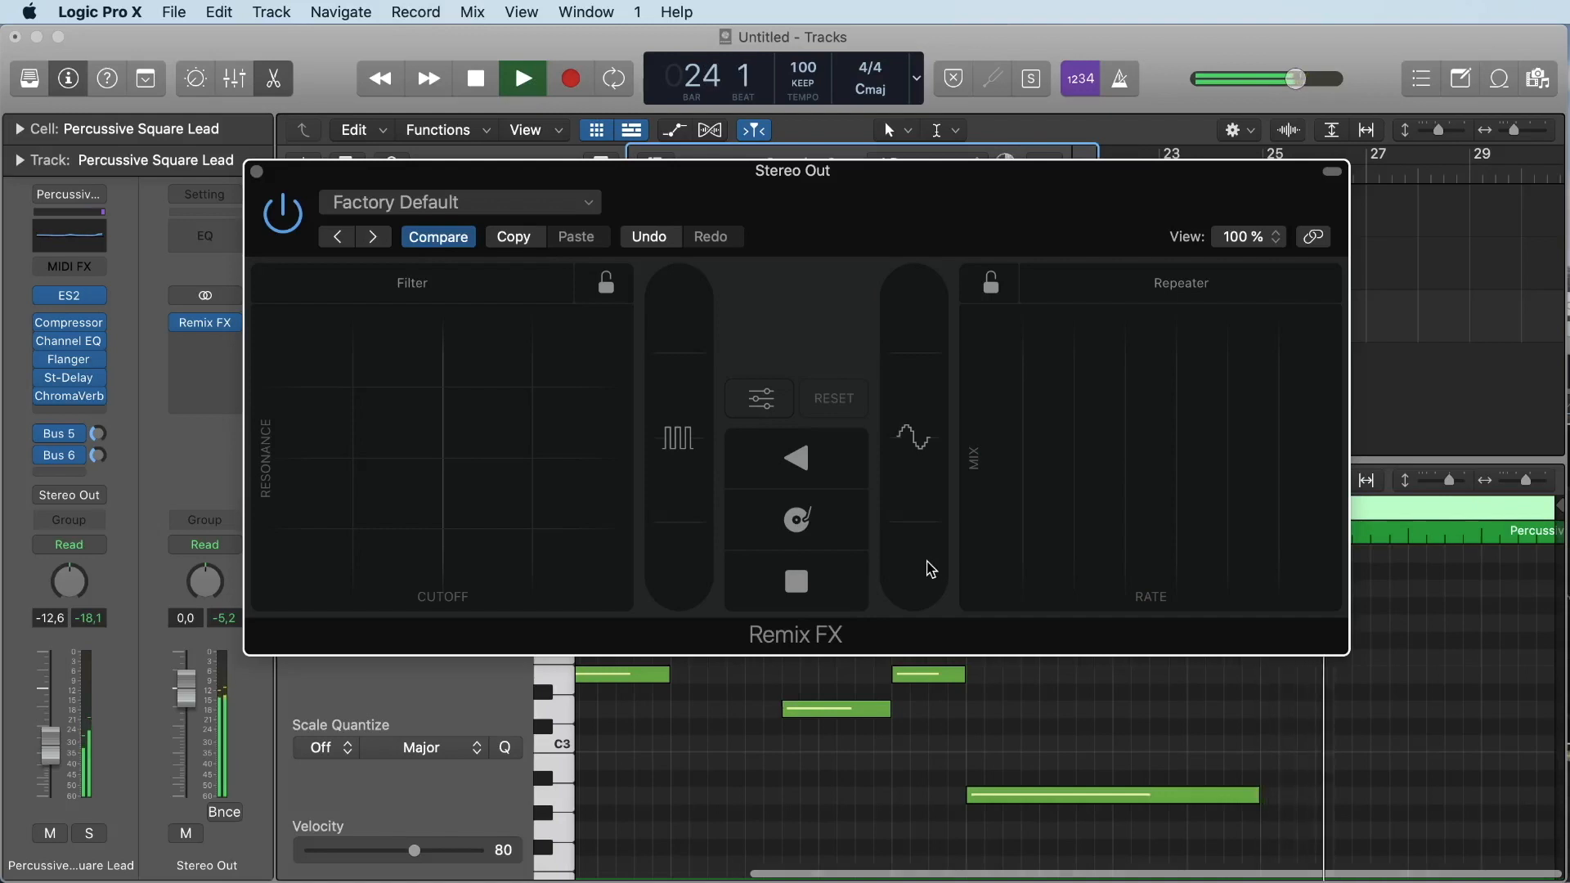
Try the Remix FX downsampler, gater, scratch, reverse and tape stop effects during playback, and stop playback
left_click_drag(931, 570, 922, 312)
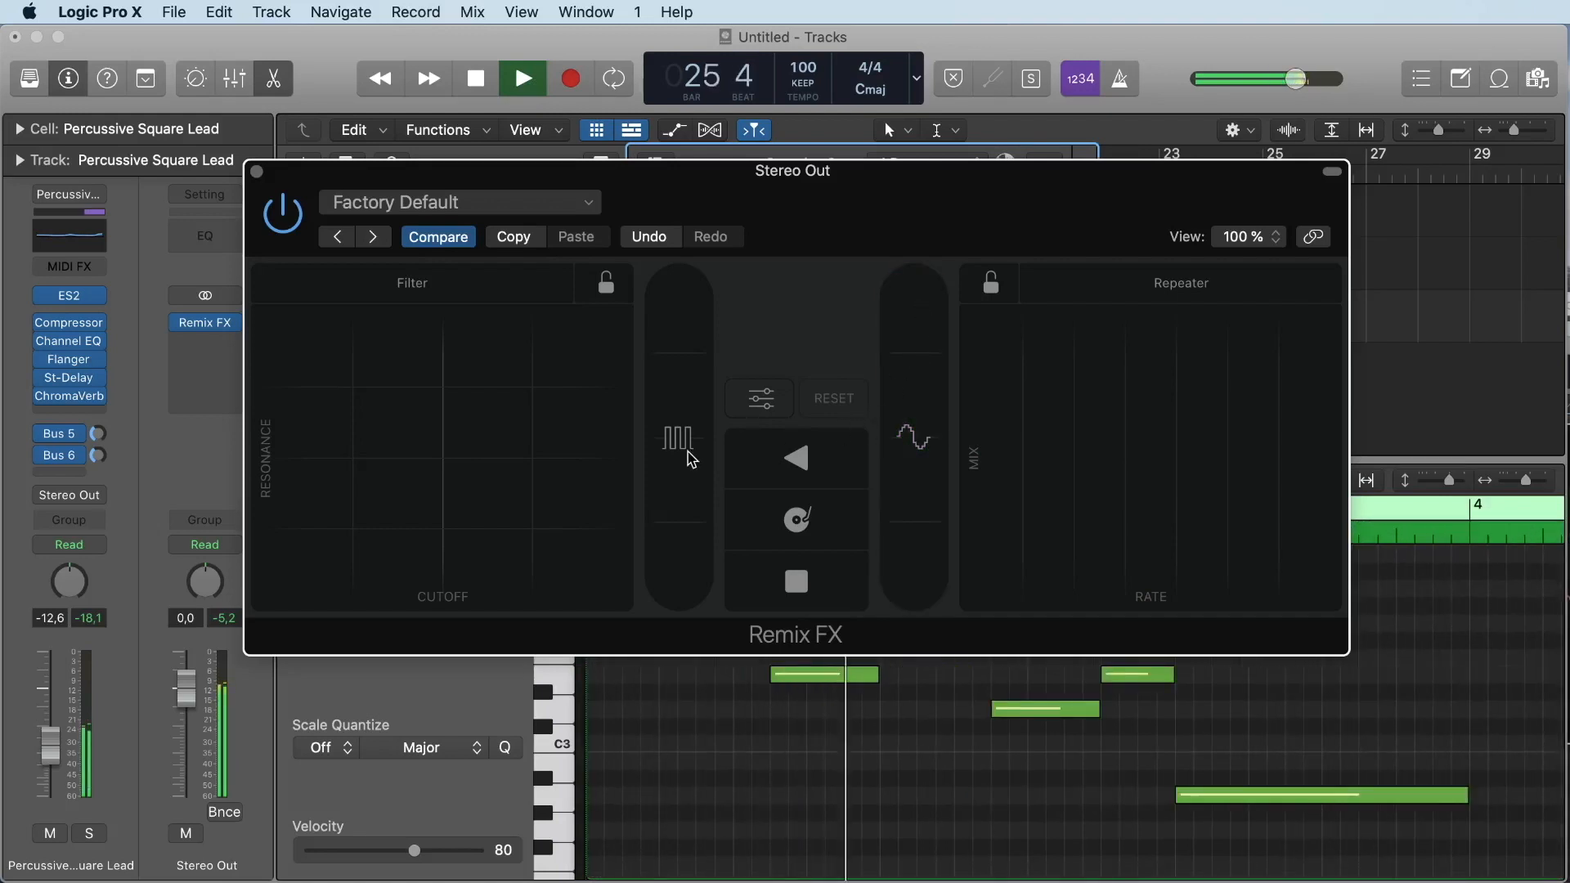
left_click_drag(685, 511, 700, 409)
left_click(839, 527)
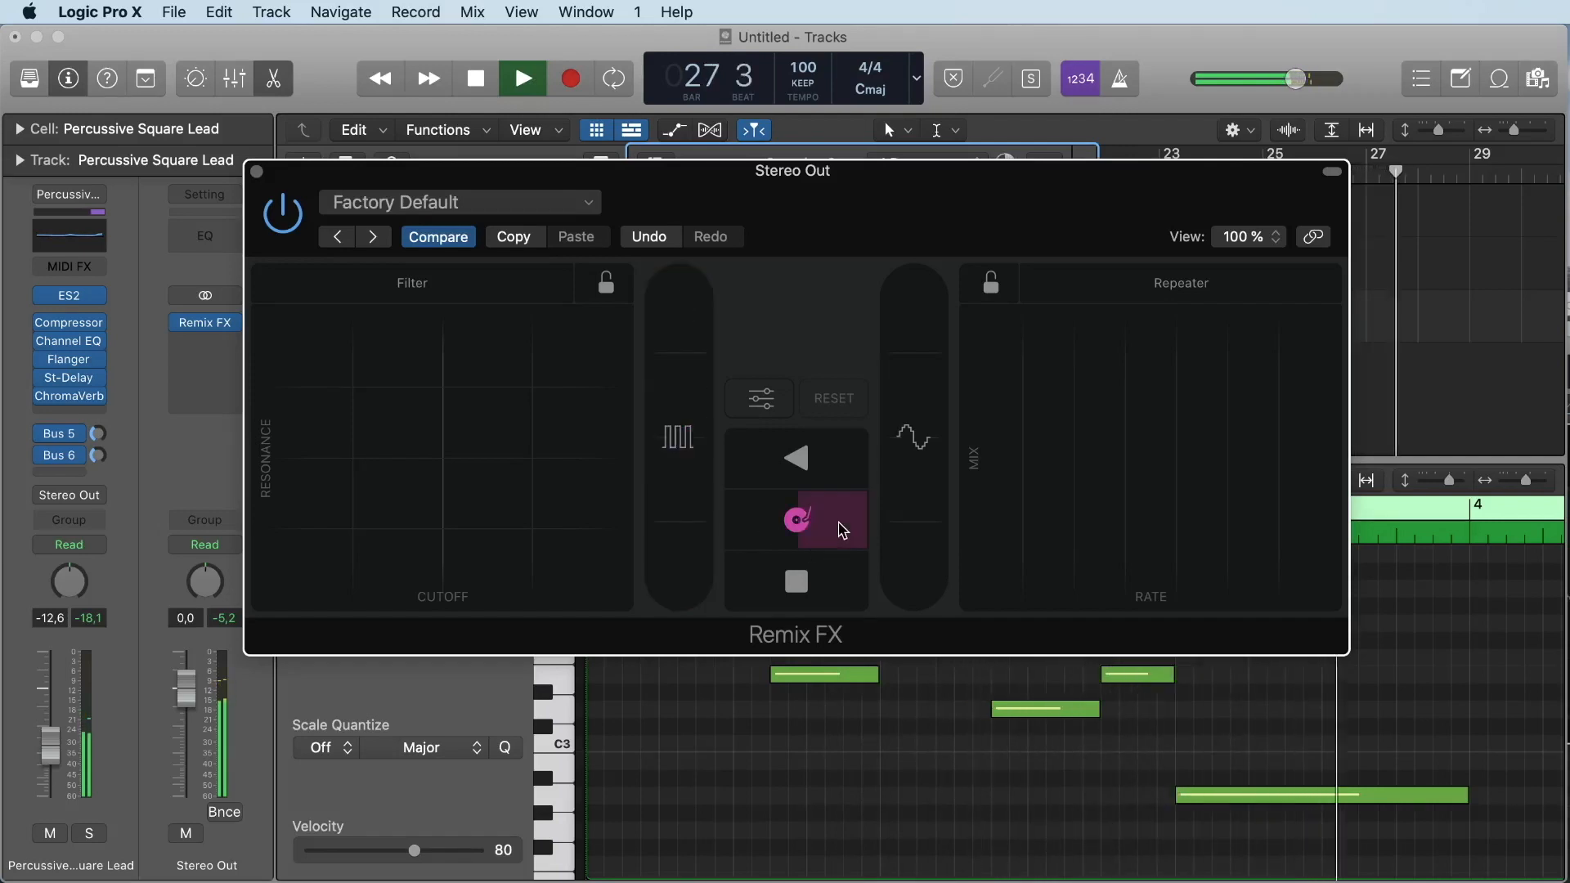
left_click_drag(843, 530, 867, 474)
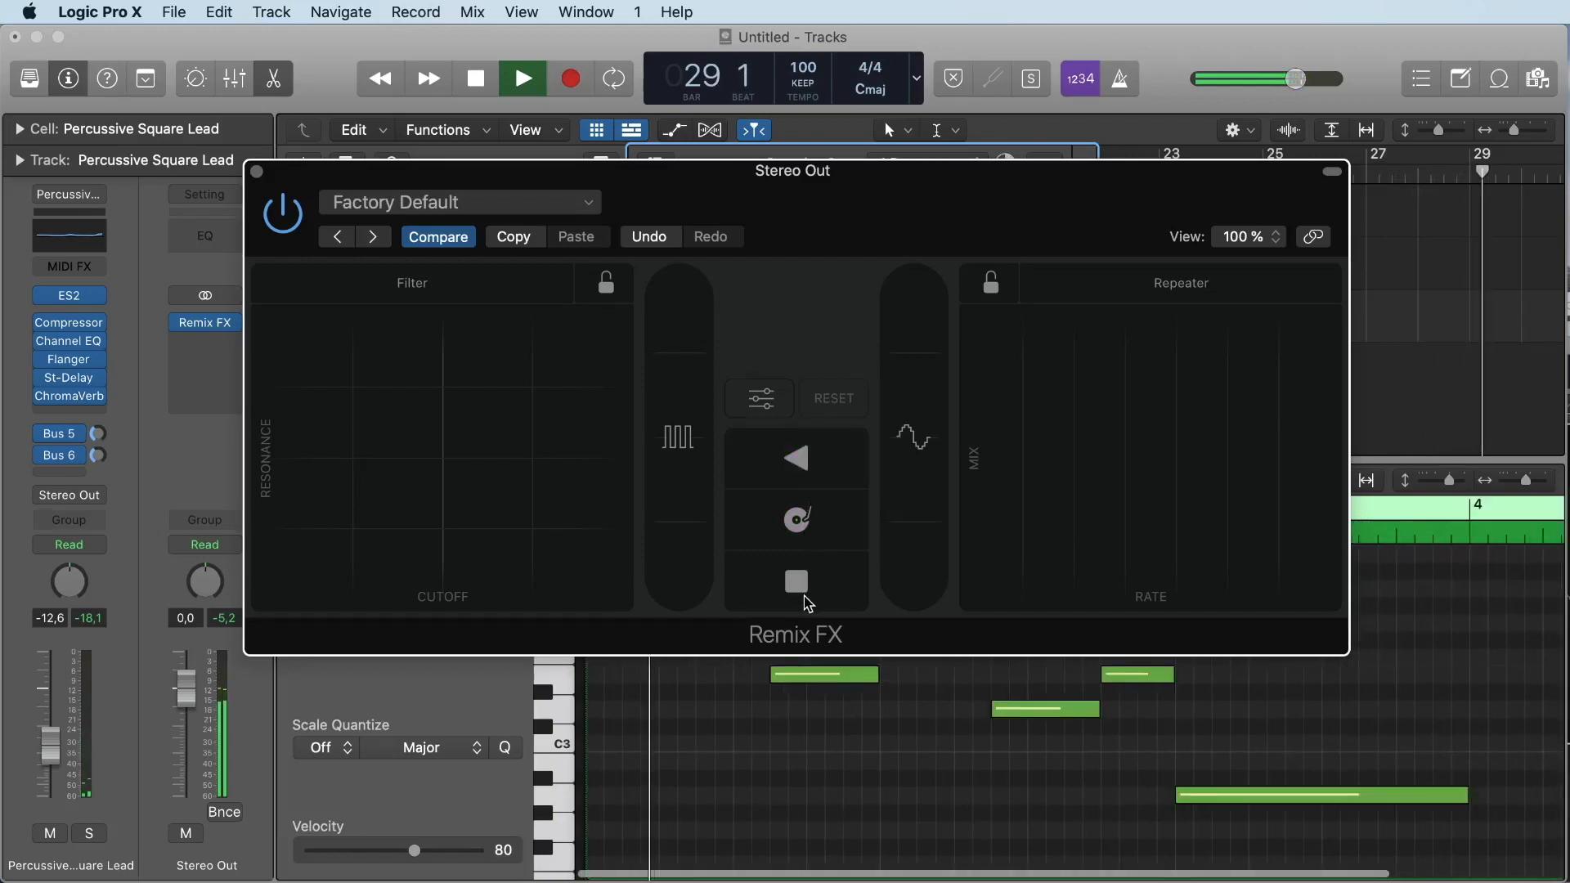
left_click_drag(807, 598, 772, 592)
key("space")
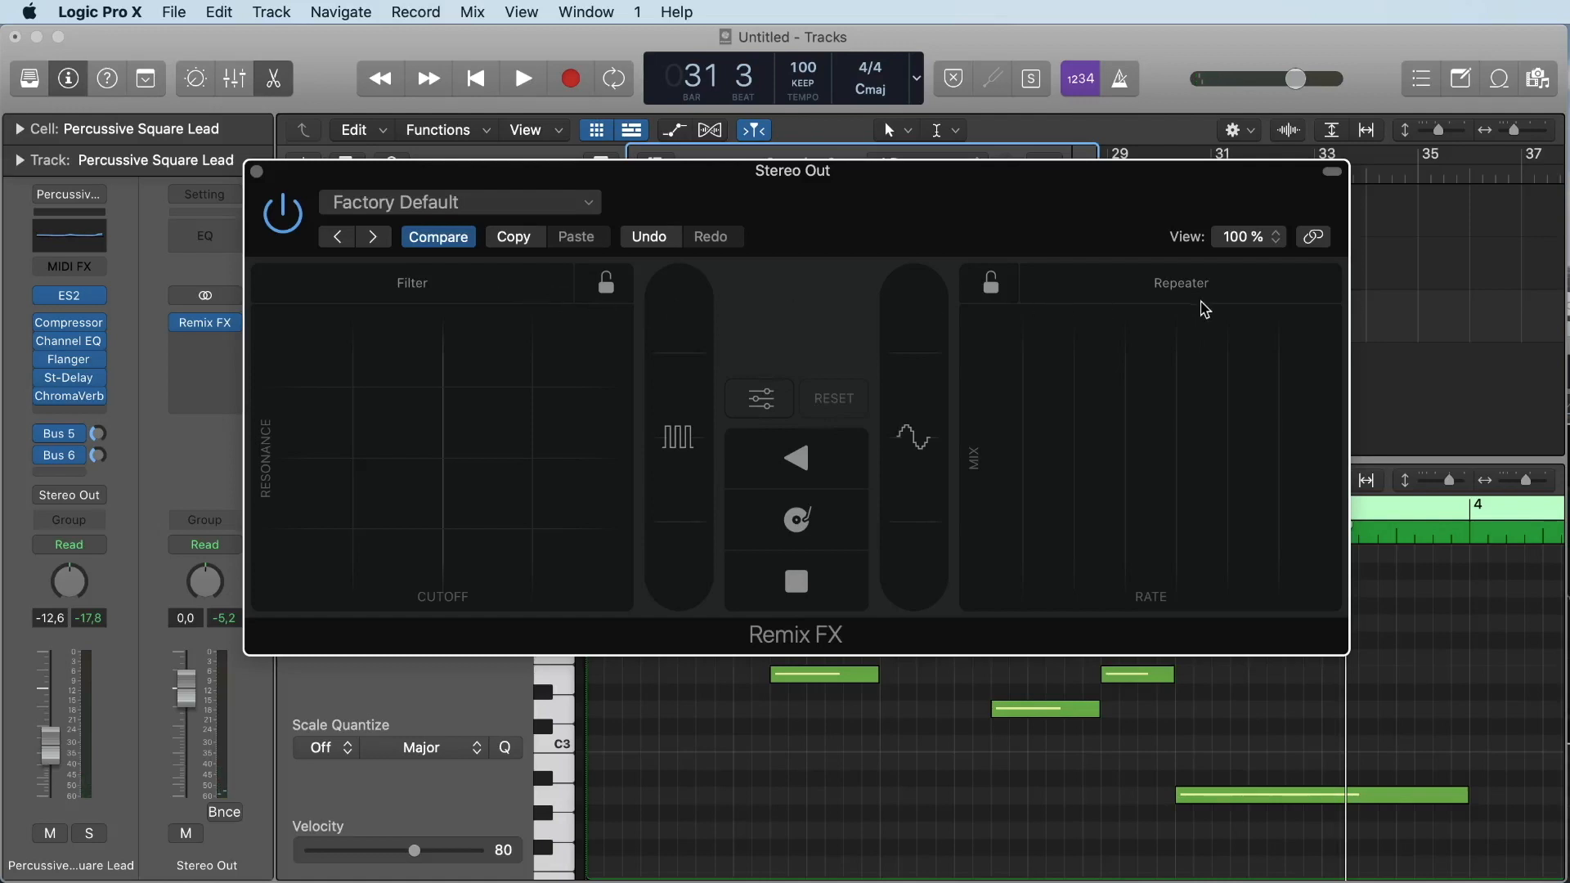
Examine the alternative effects offered for the Remix FX Repeater pad, keep Repeater, and close the plug-in window
left_click(1196, 288)
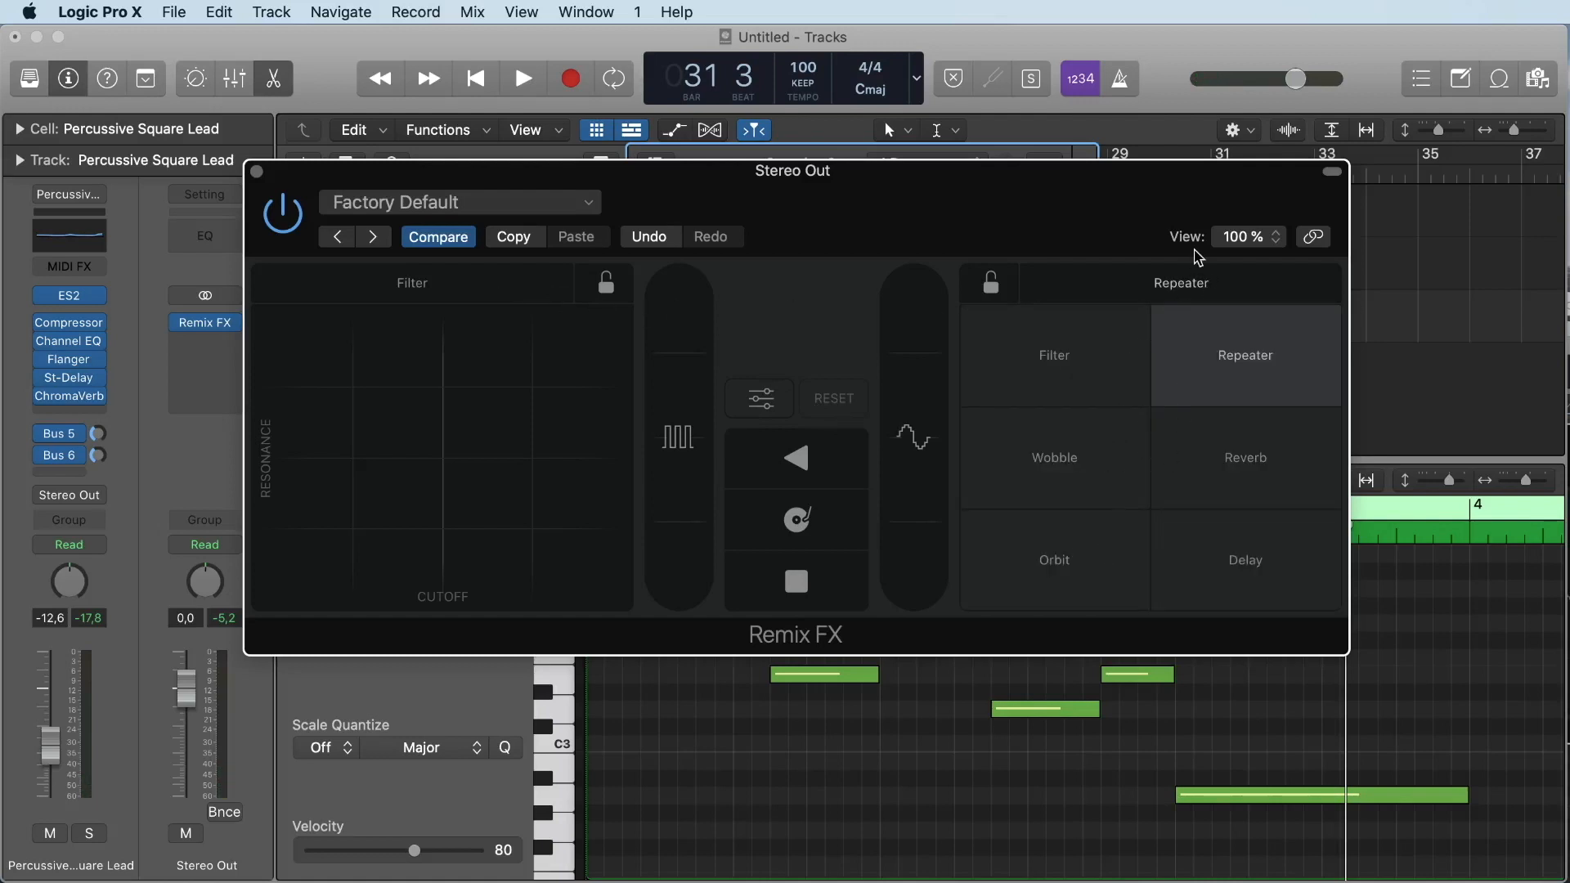
left_click(1194, 282)
left_click(257, 172)
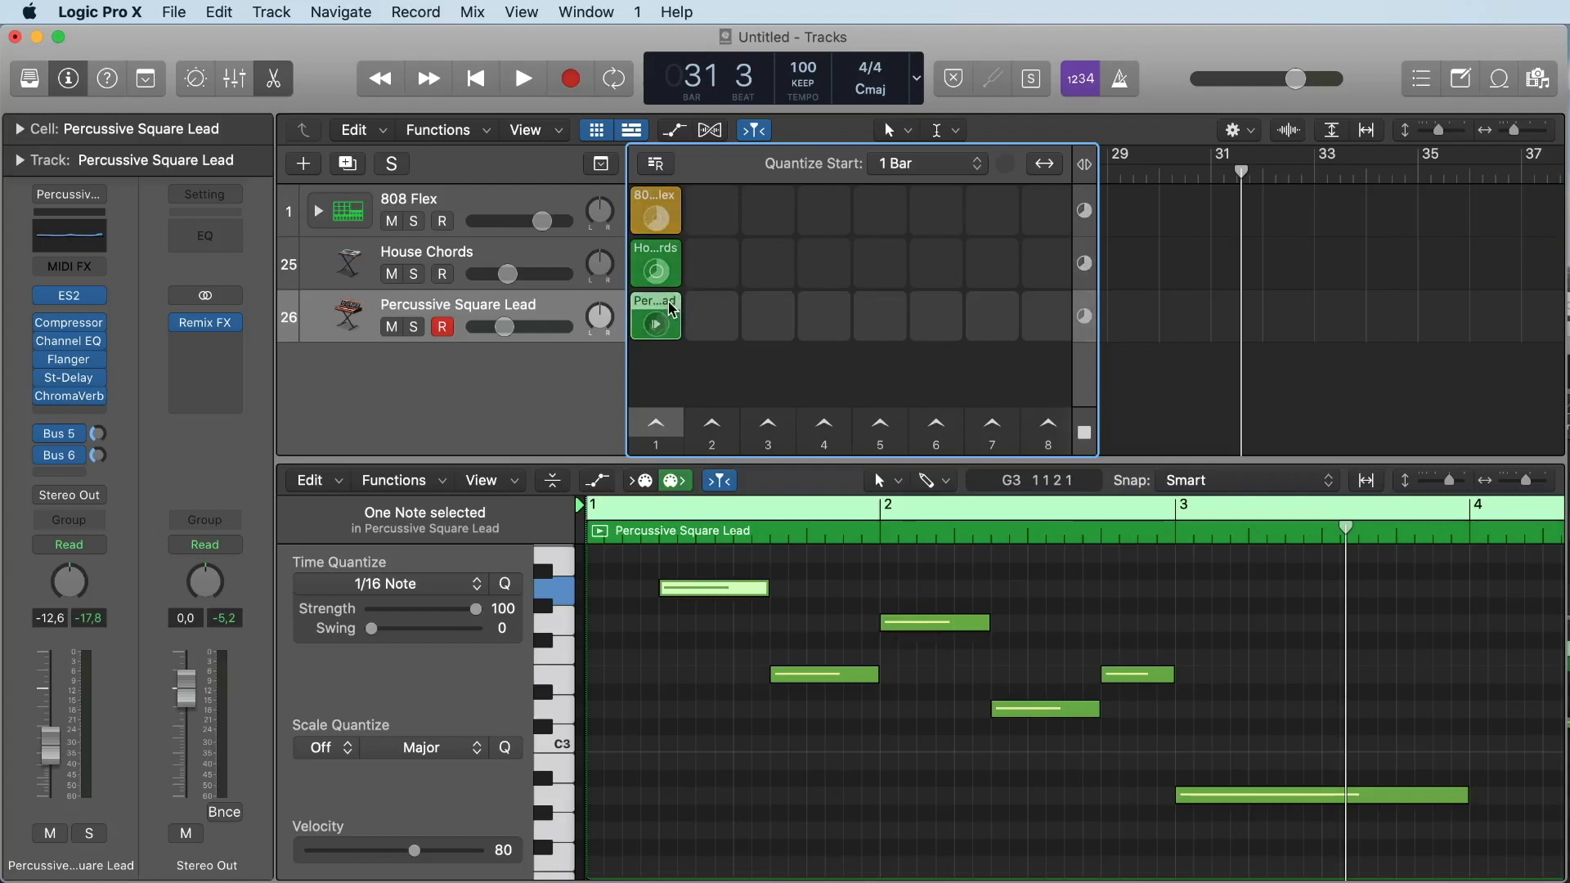
Move the 808 Flex, House Chords and Percussive Square Lead cells together from scene 1 to scene 3
left_click(673, 252, "shift")
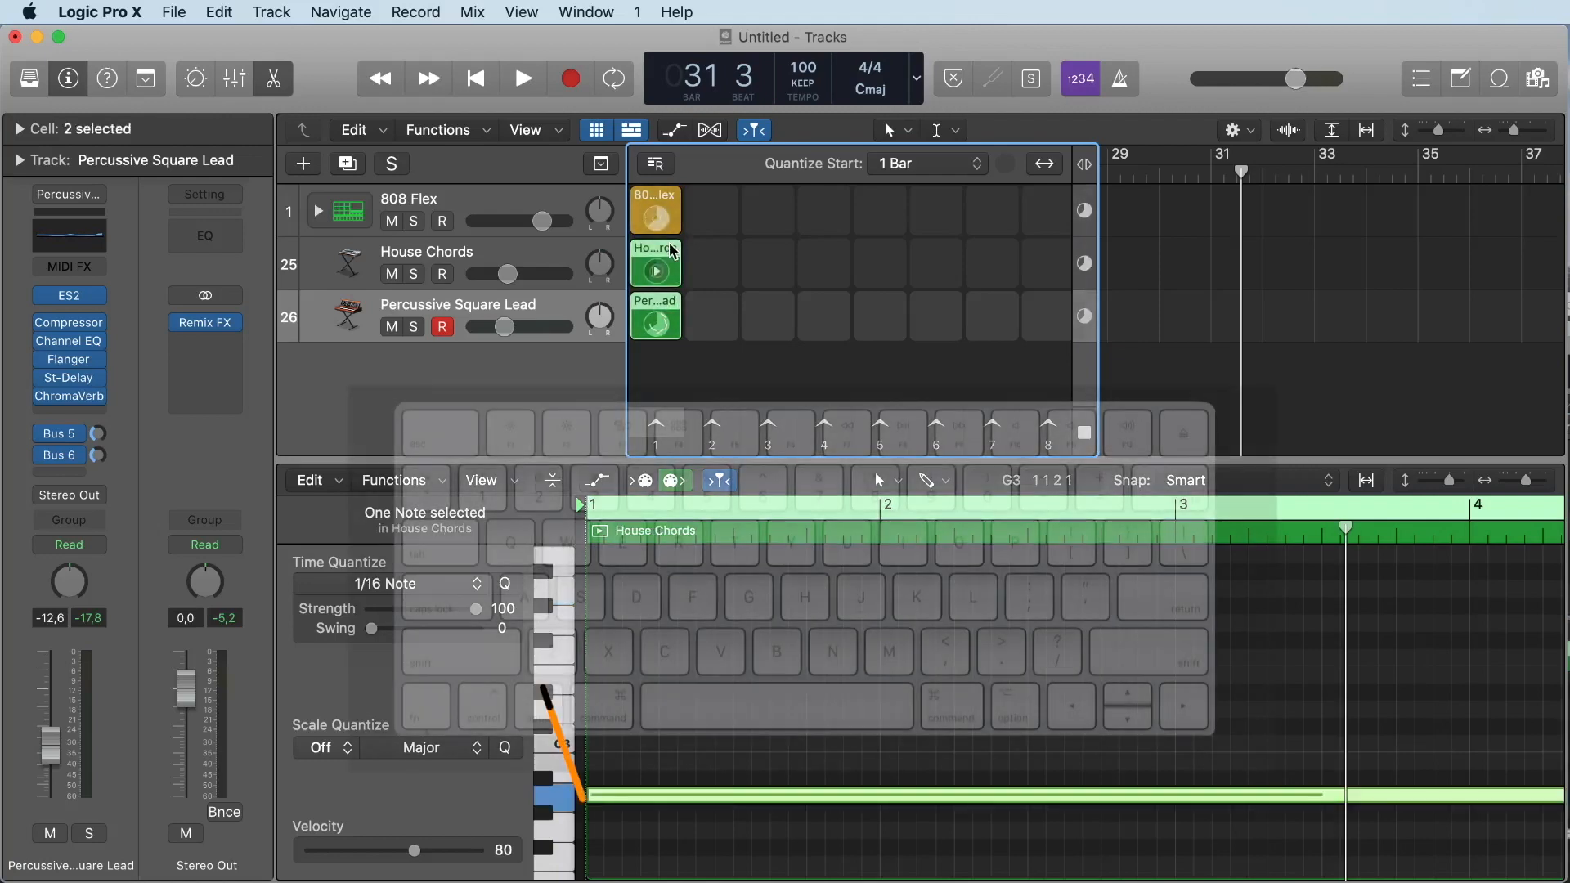
left_click(674, 198, "shift")
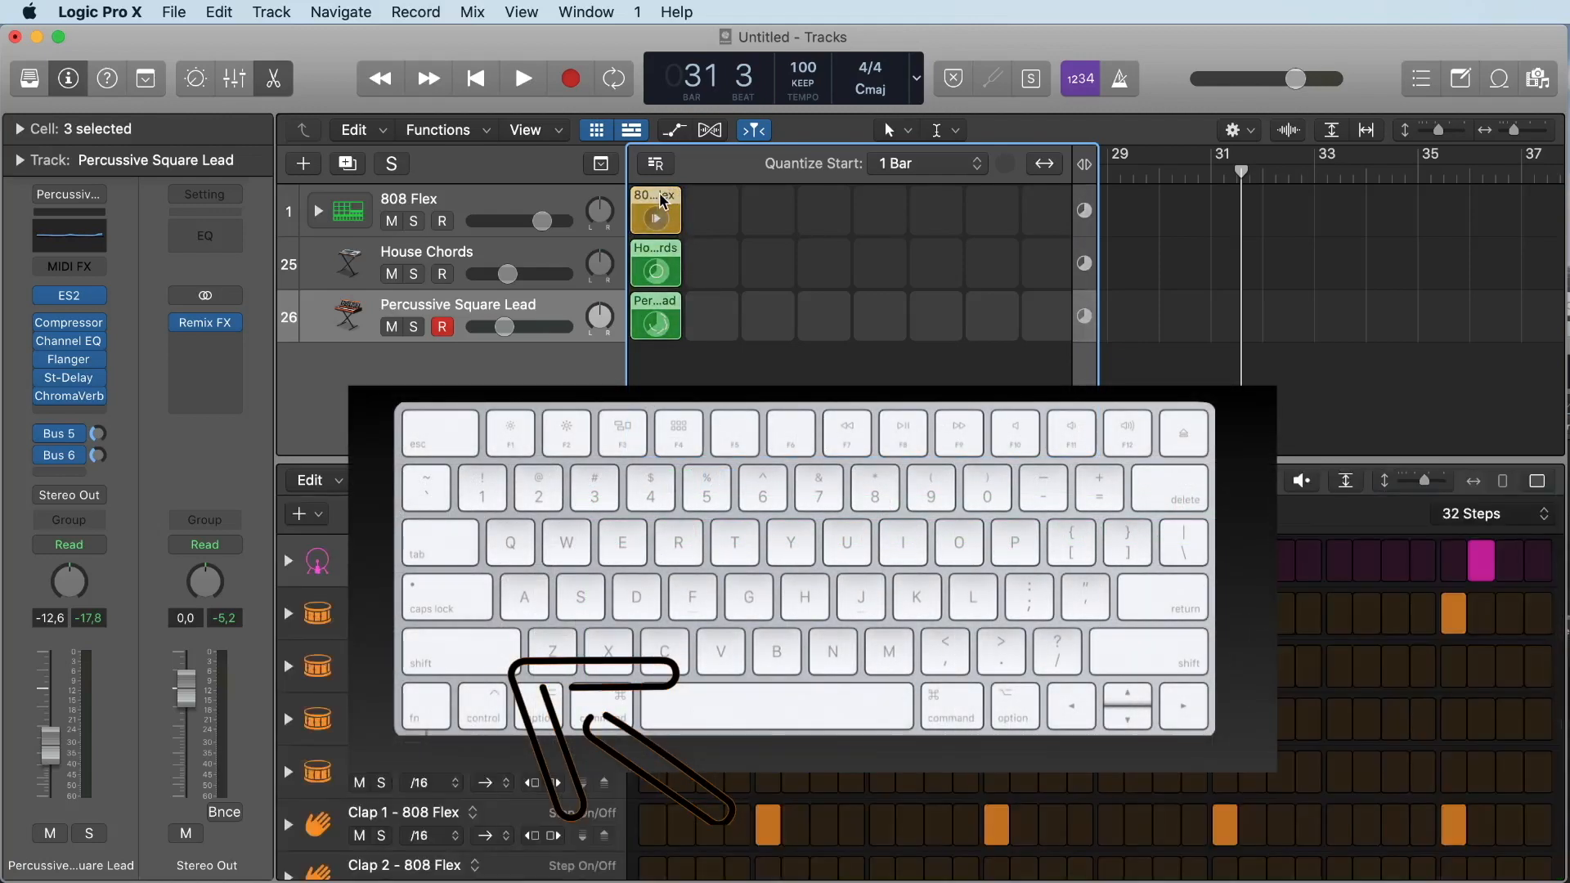
left_click_drag(662, 202, 772, 204)
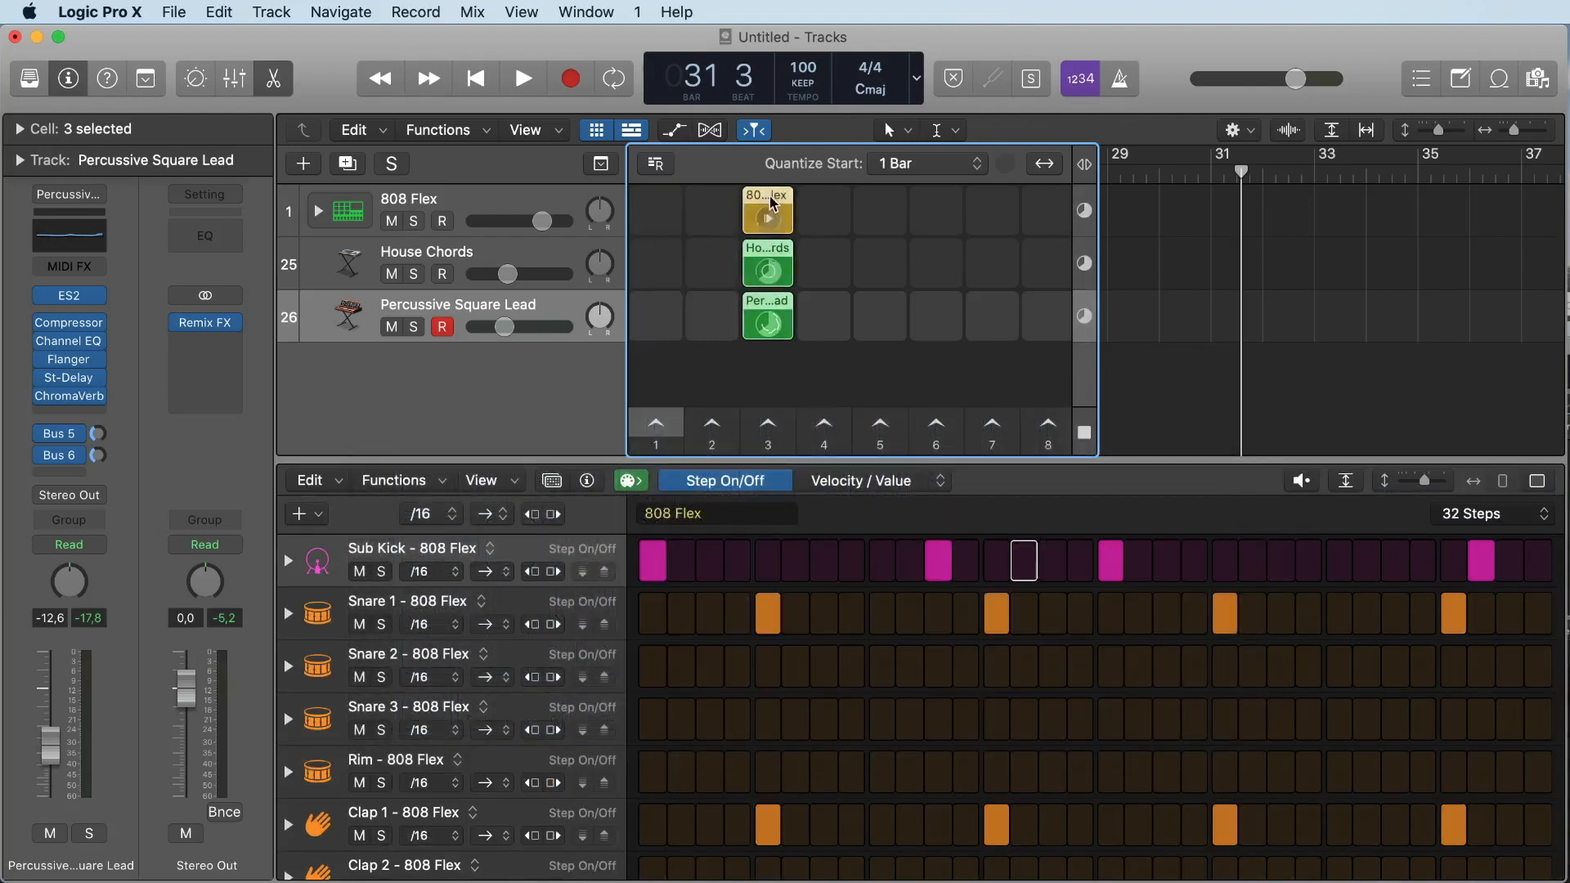
left_click(830, 361)
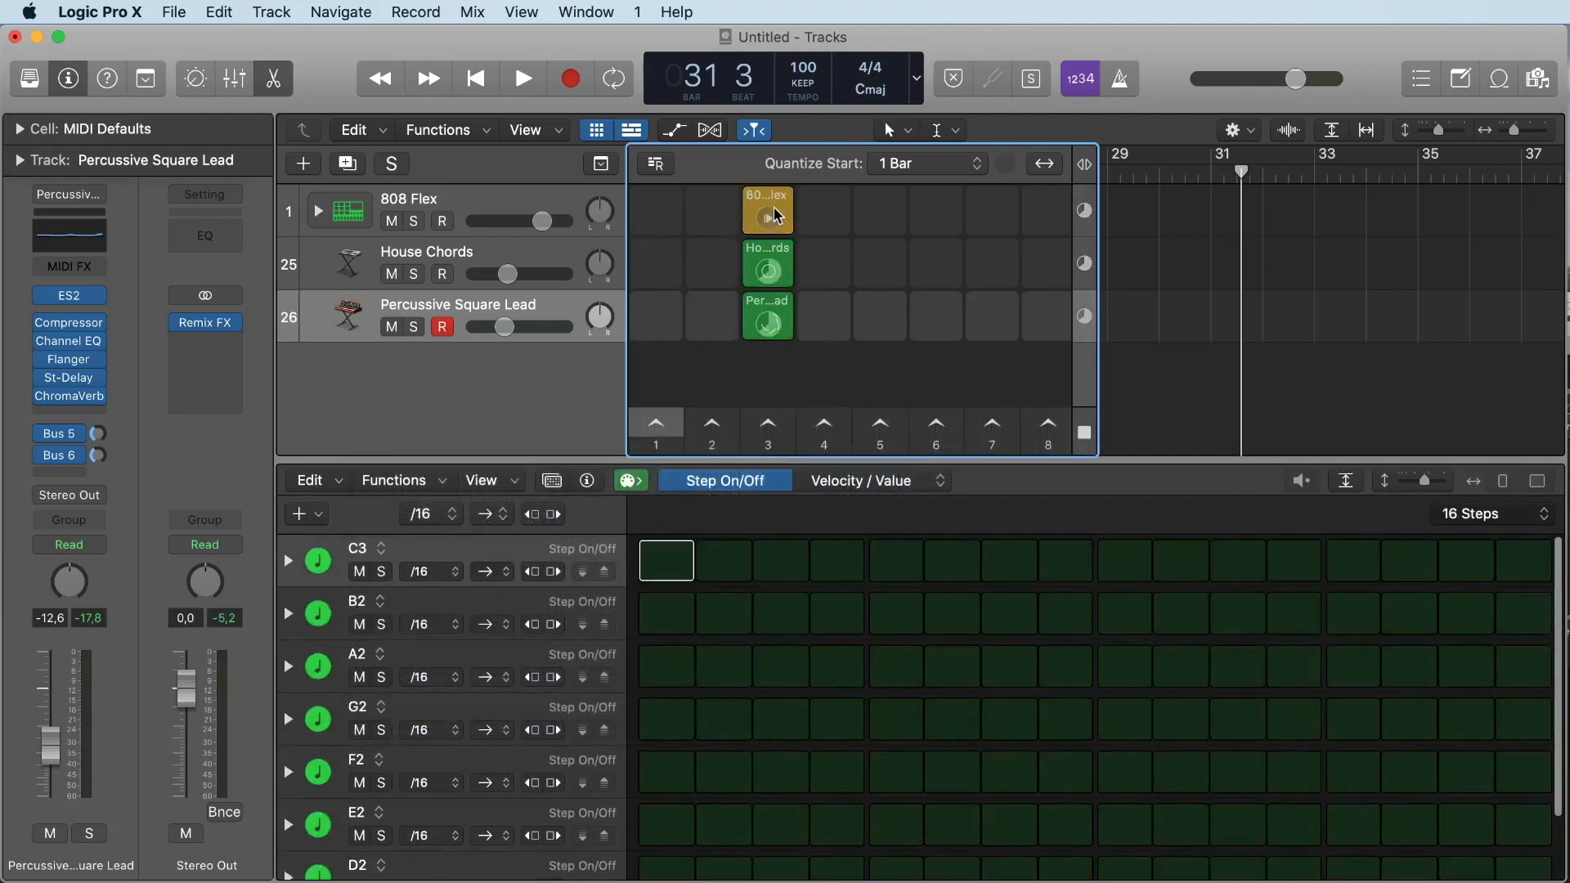
Copy the 808 Flex cell from scene 3 to scene 1 and mute the copy's Hi-Hat Closed row
left_click(777, 212)
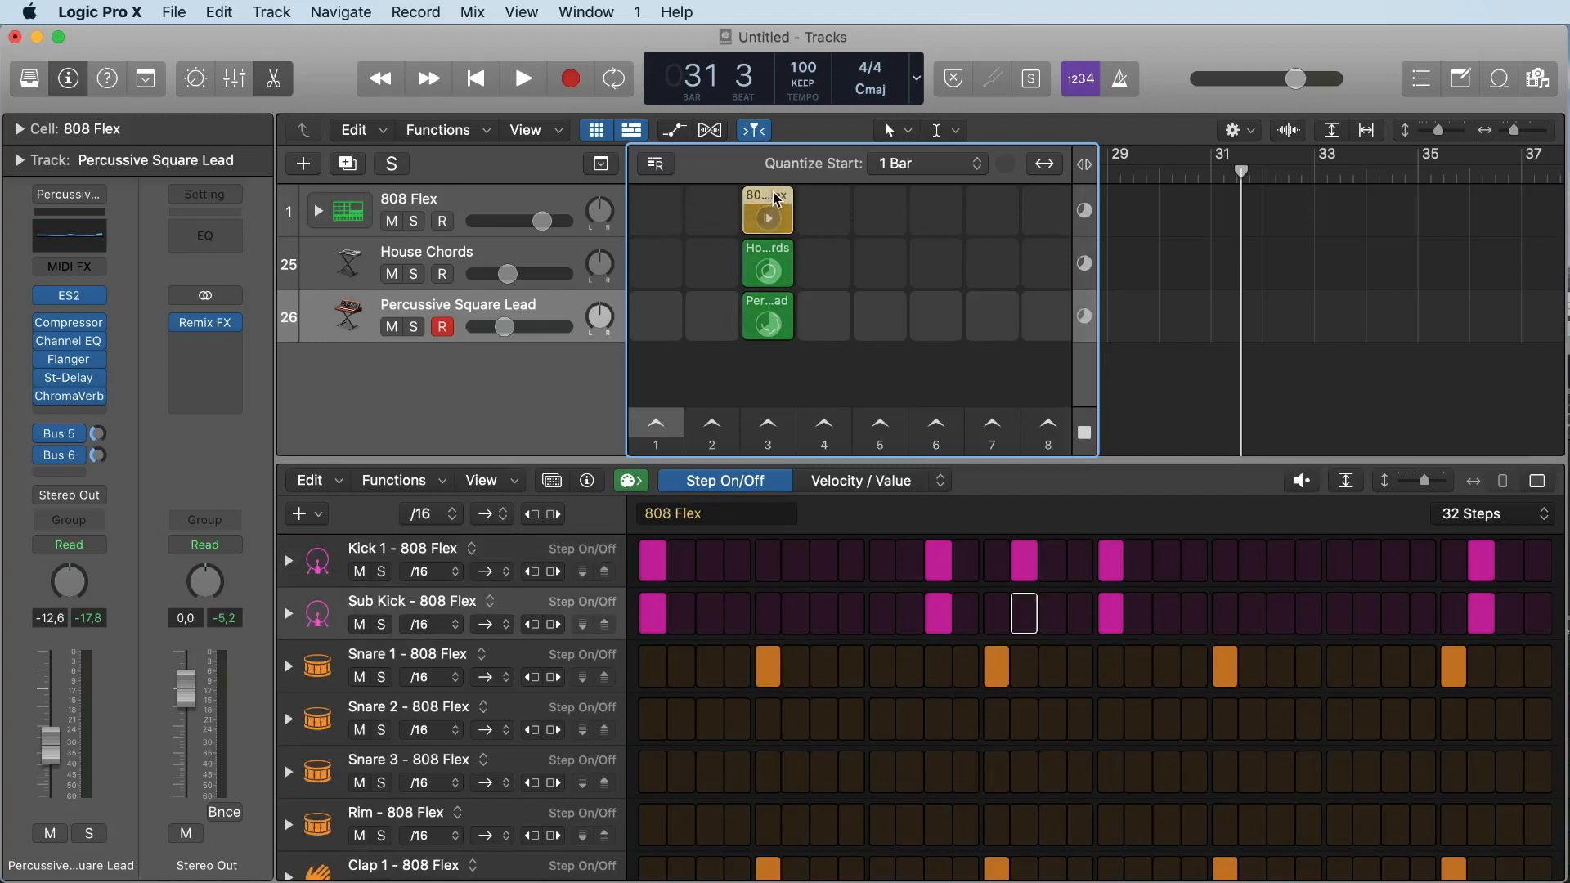
left_click_drag(775, 199, 662, 202)
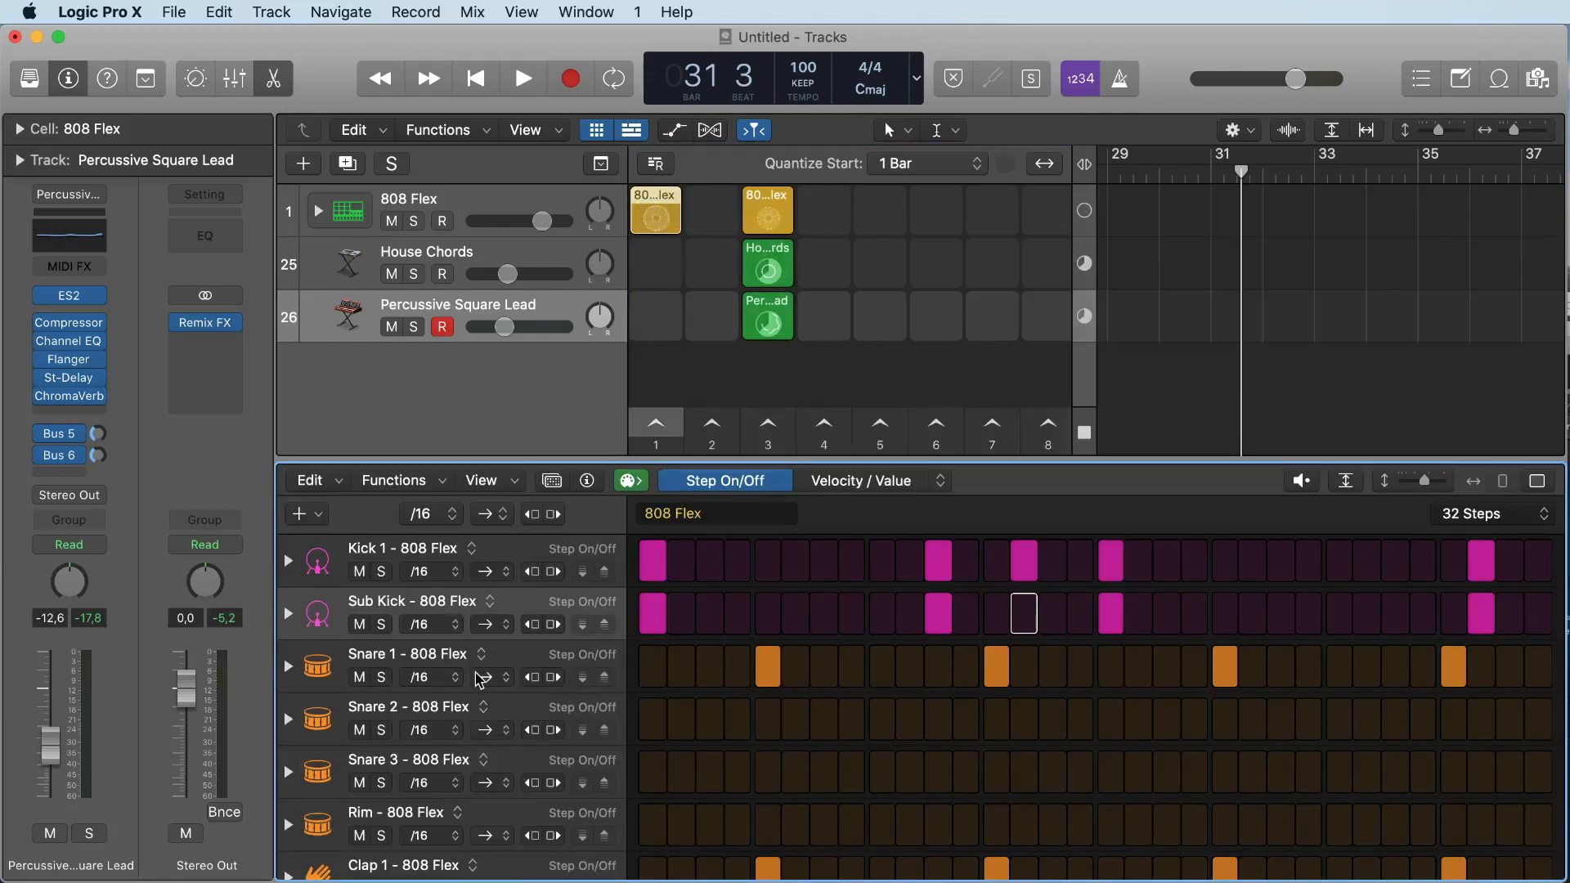
scroll(482, 679, "down", 5)
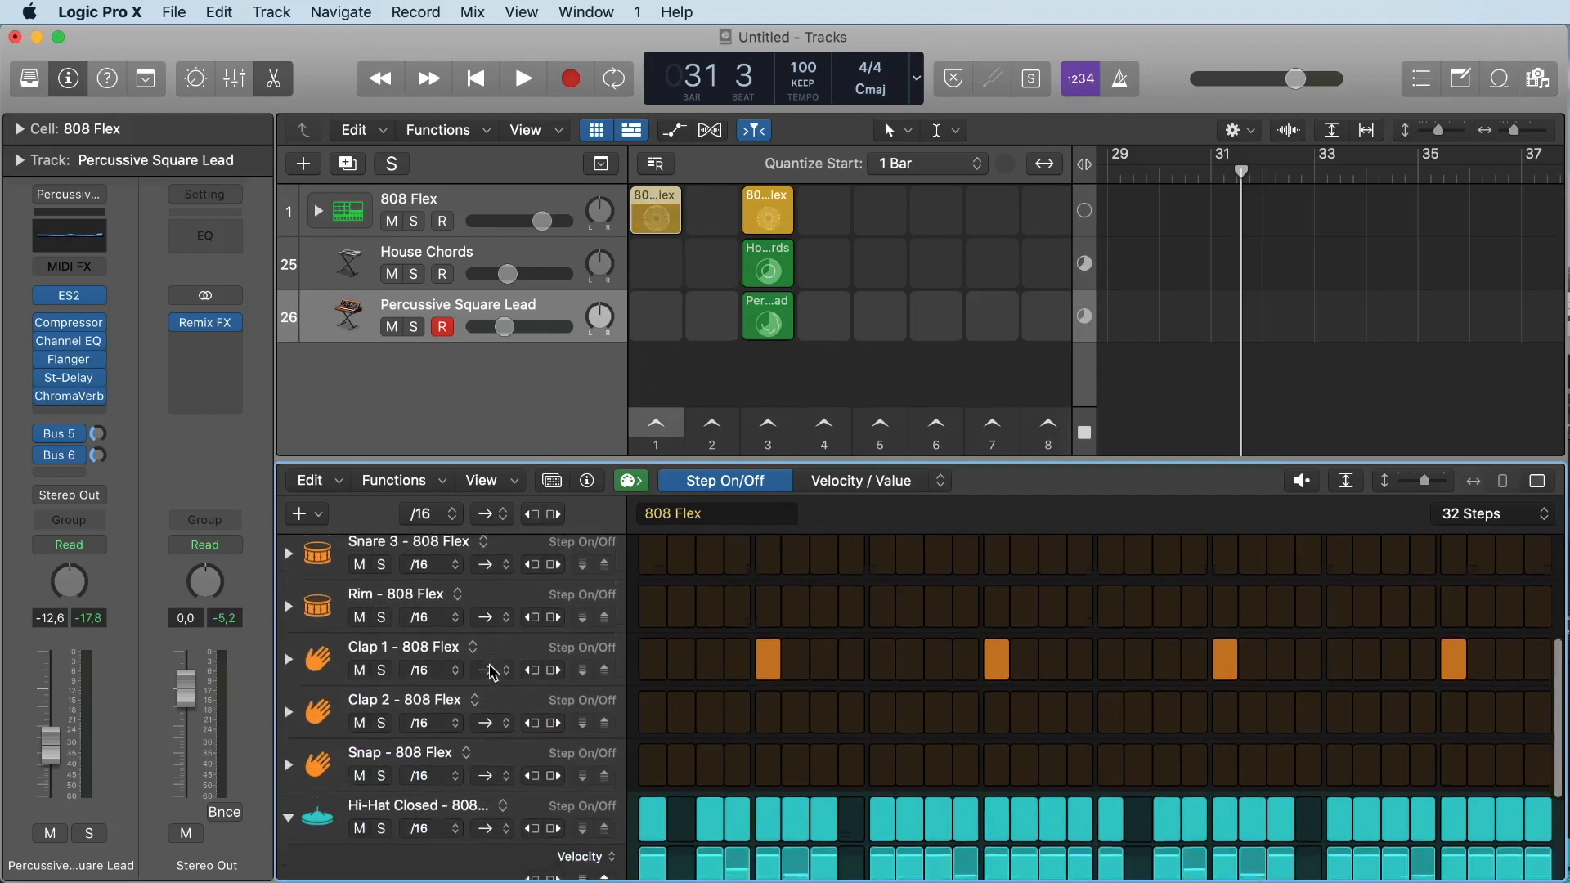
scroll(493, 673, "down", 2)
left_click(363, 759)
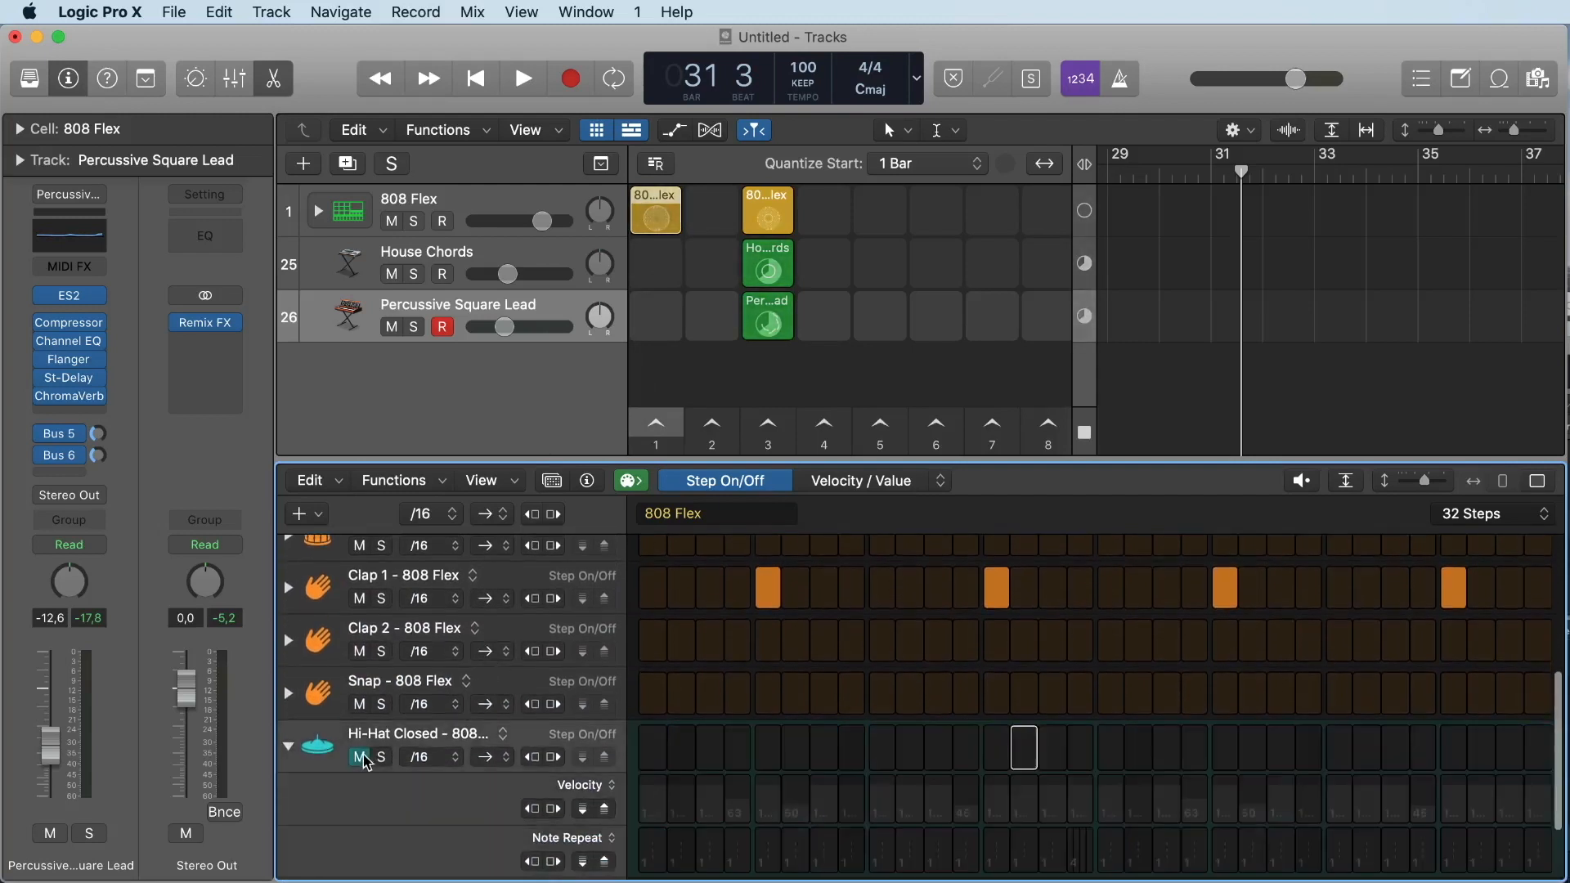
Audition scene 1 with the reduced drum pattern and stop playback
left_click(670, 432)
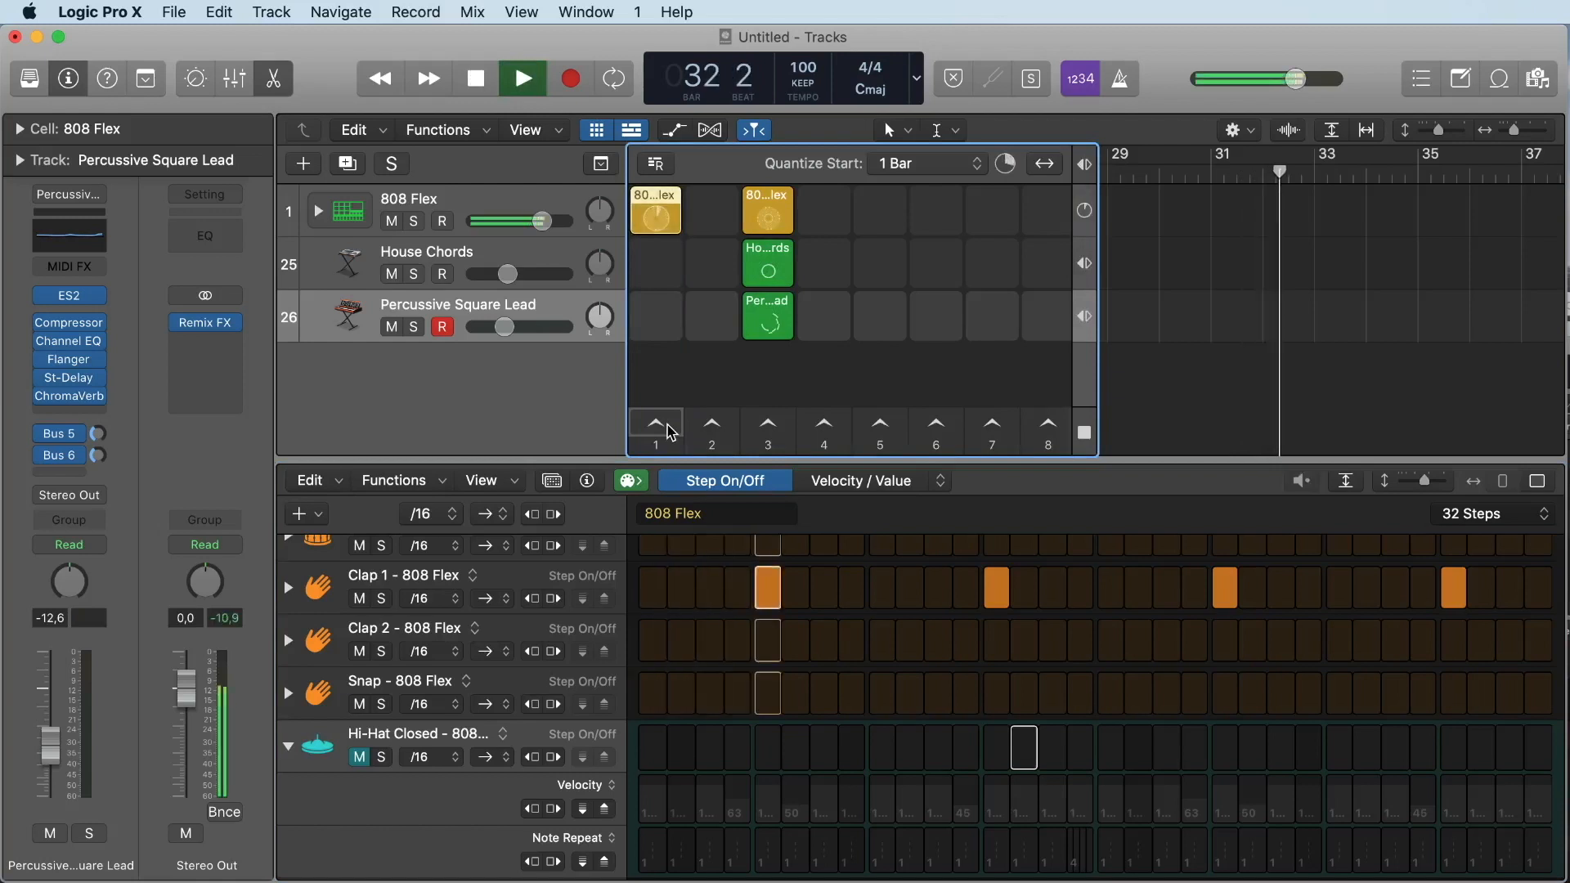
scroll(767, 372, "up", 1)
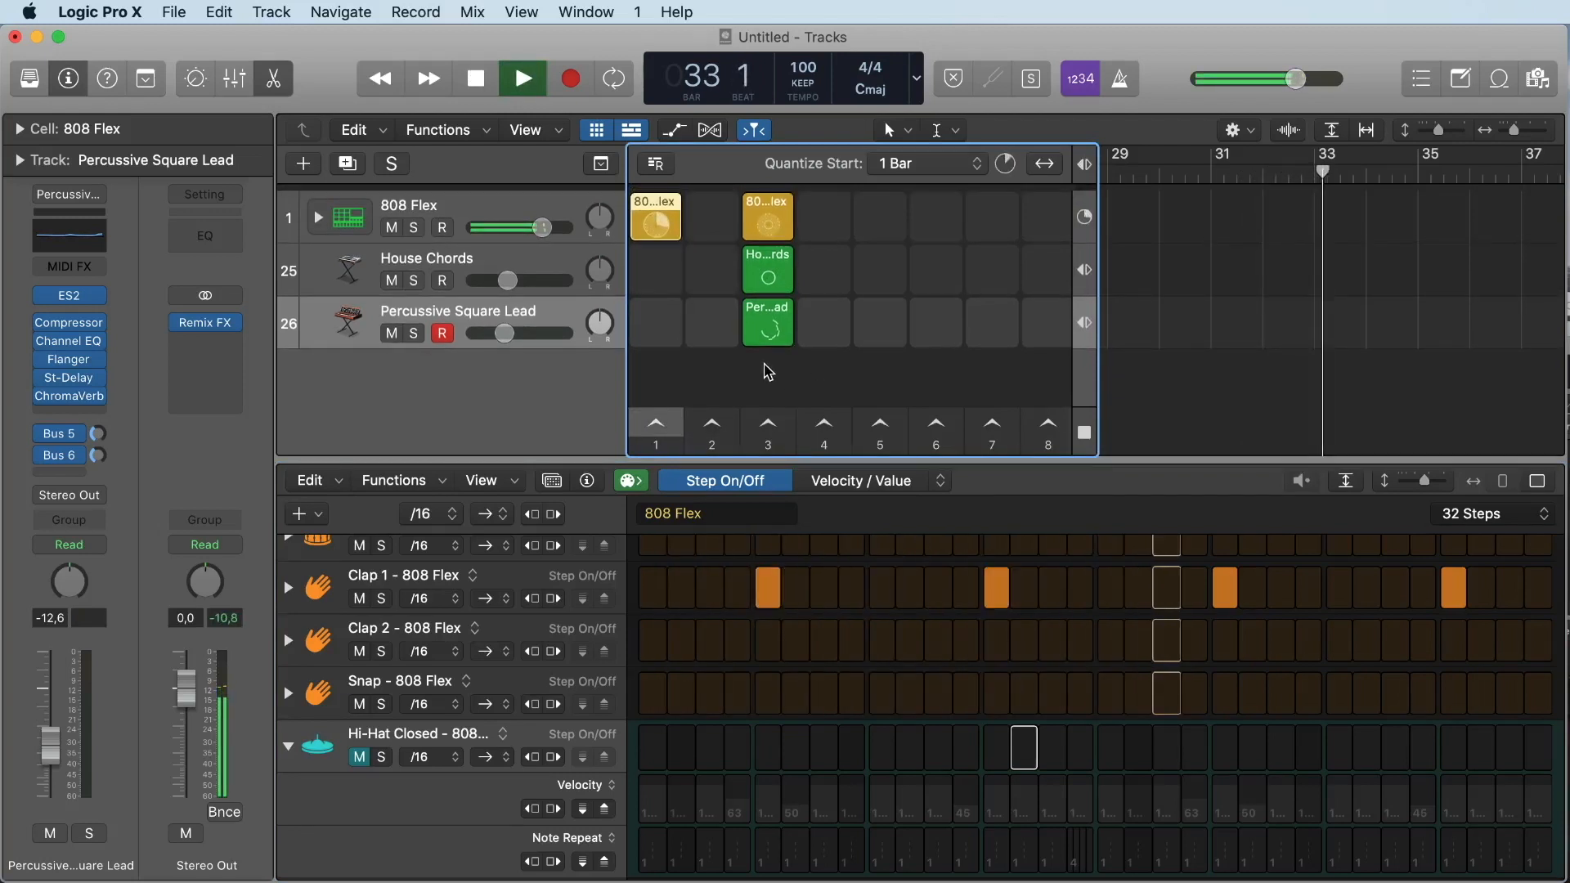
scroll(767, 372, "down", 1)
key("space")
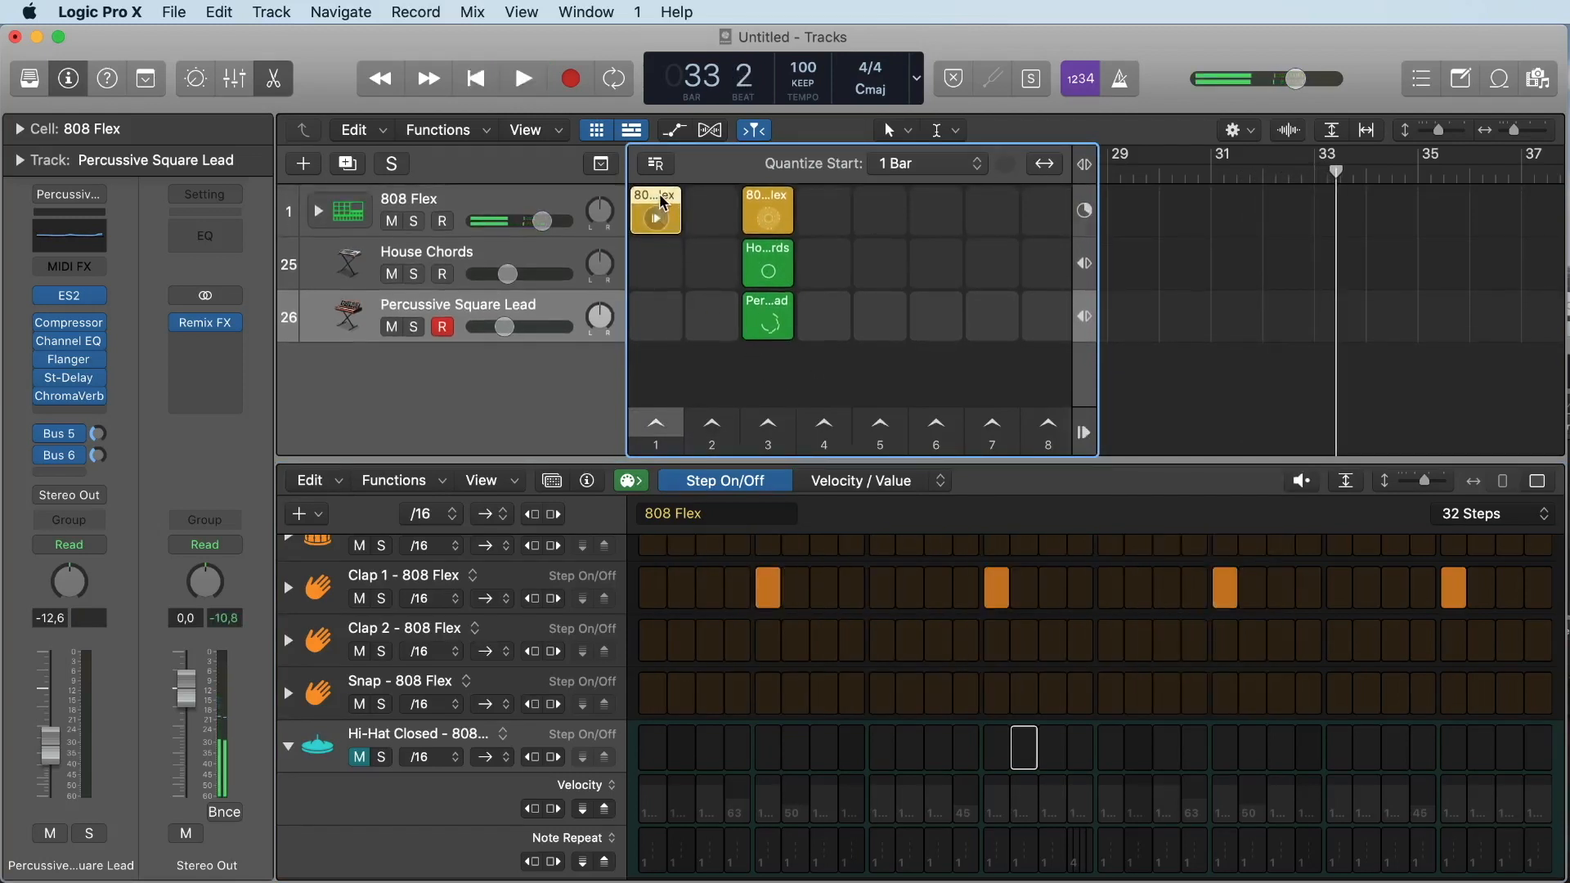
Fill scene 2 with a copy of scene 1's 808 Flex cell and a copy of scene 3's House Chords cell
left_click_drag(664, 203, 712, 210)
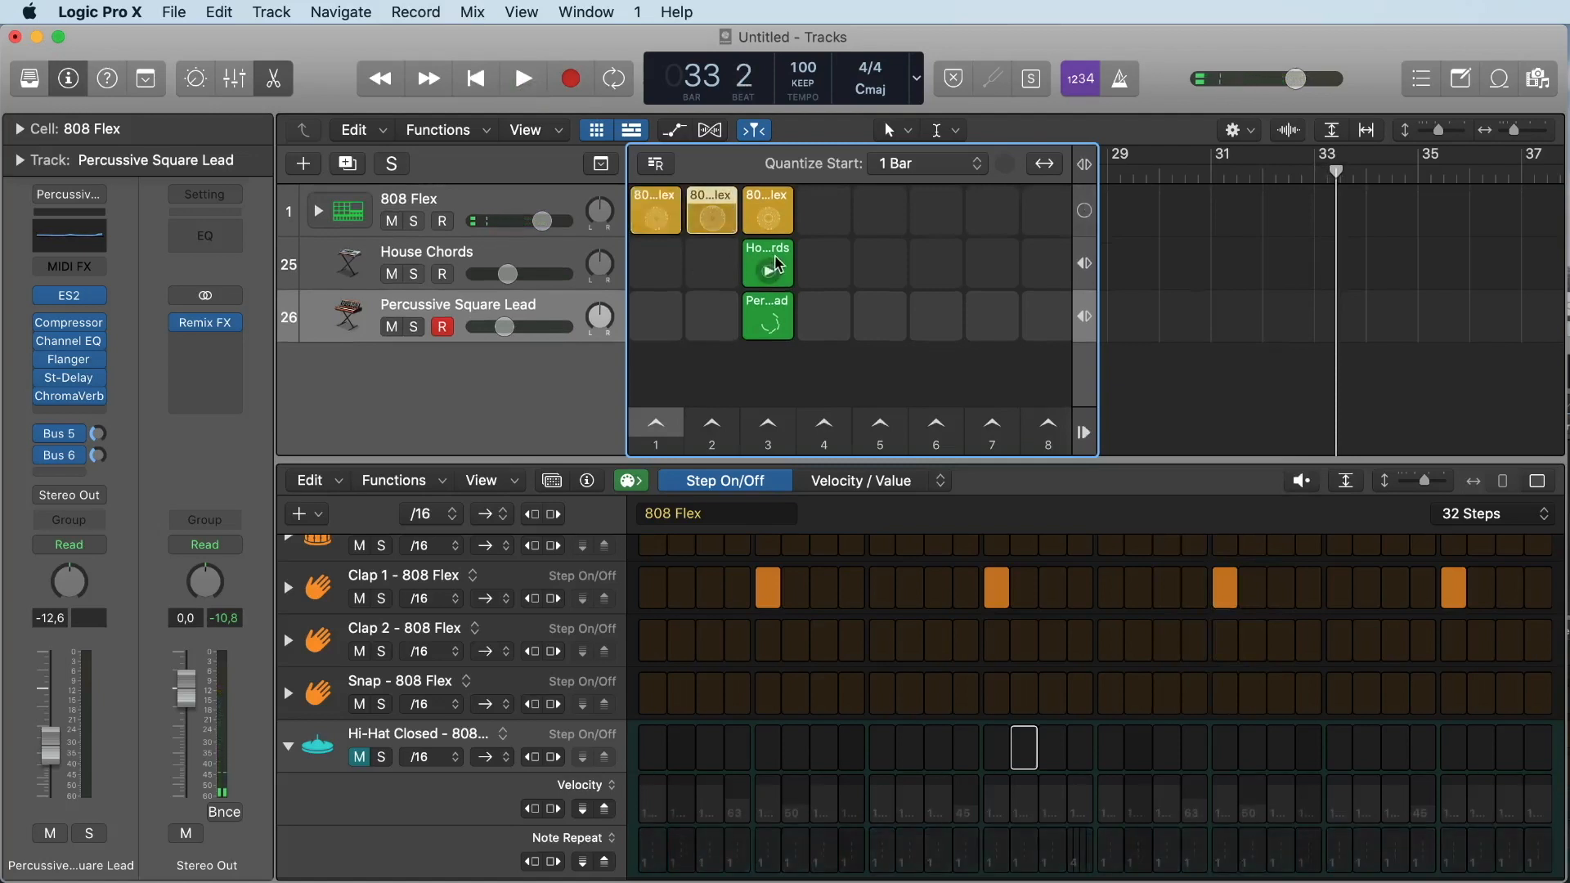
left_click_drag(778, 264, 718, 251)
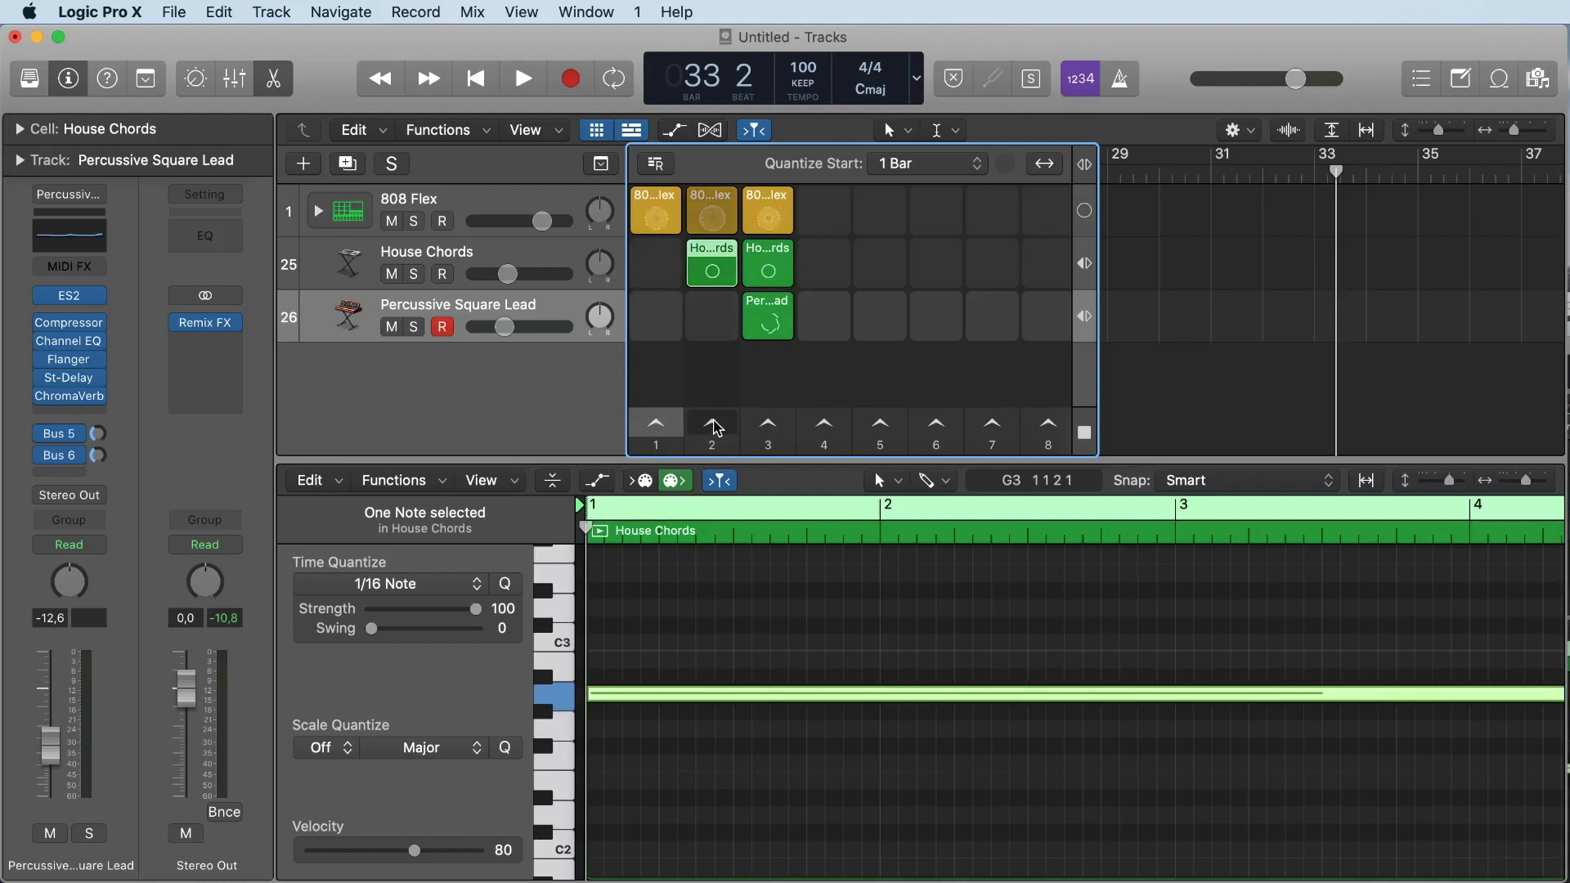
Open Remix FX from the Stereo Out channel, place its window below the cell grid, and return the playhead to the start
left_click(213, 329)
left_click_drag(751, 195, 745, 538)
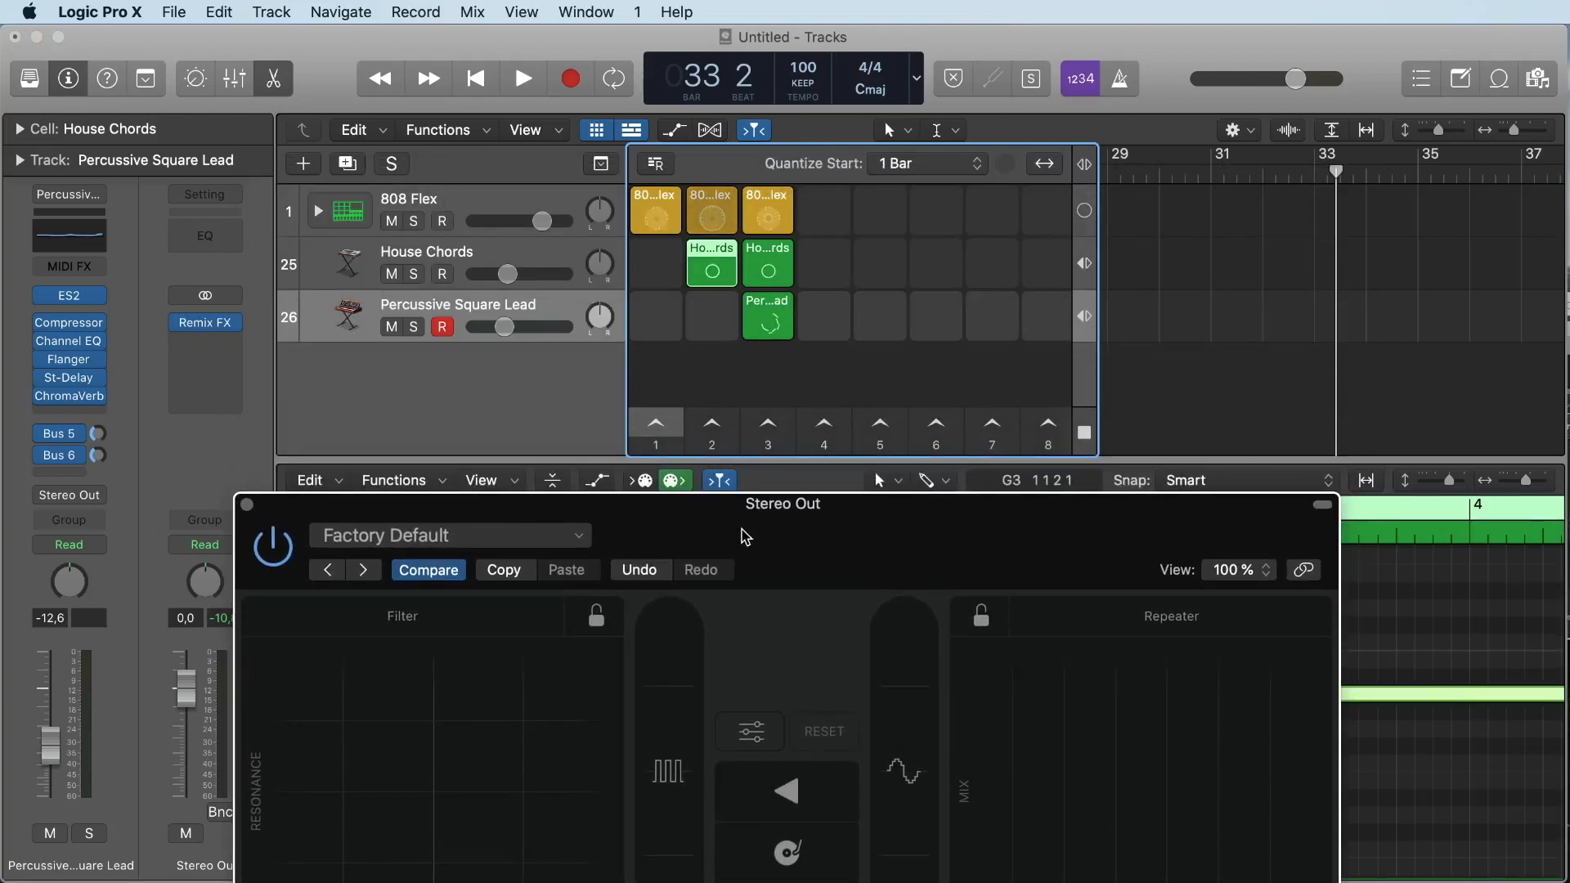
left_click(475, 94)
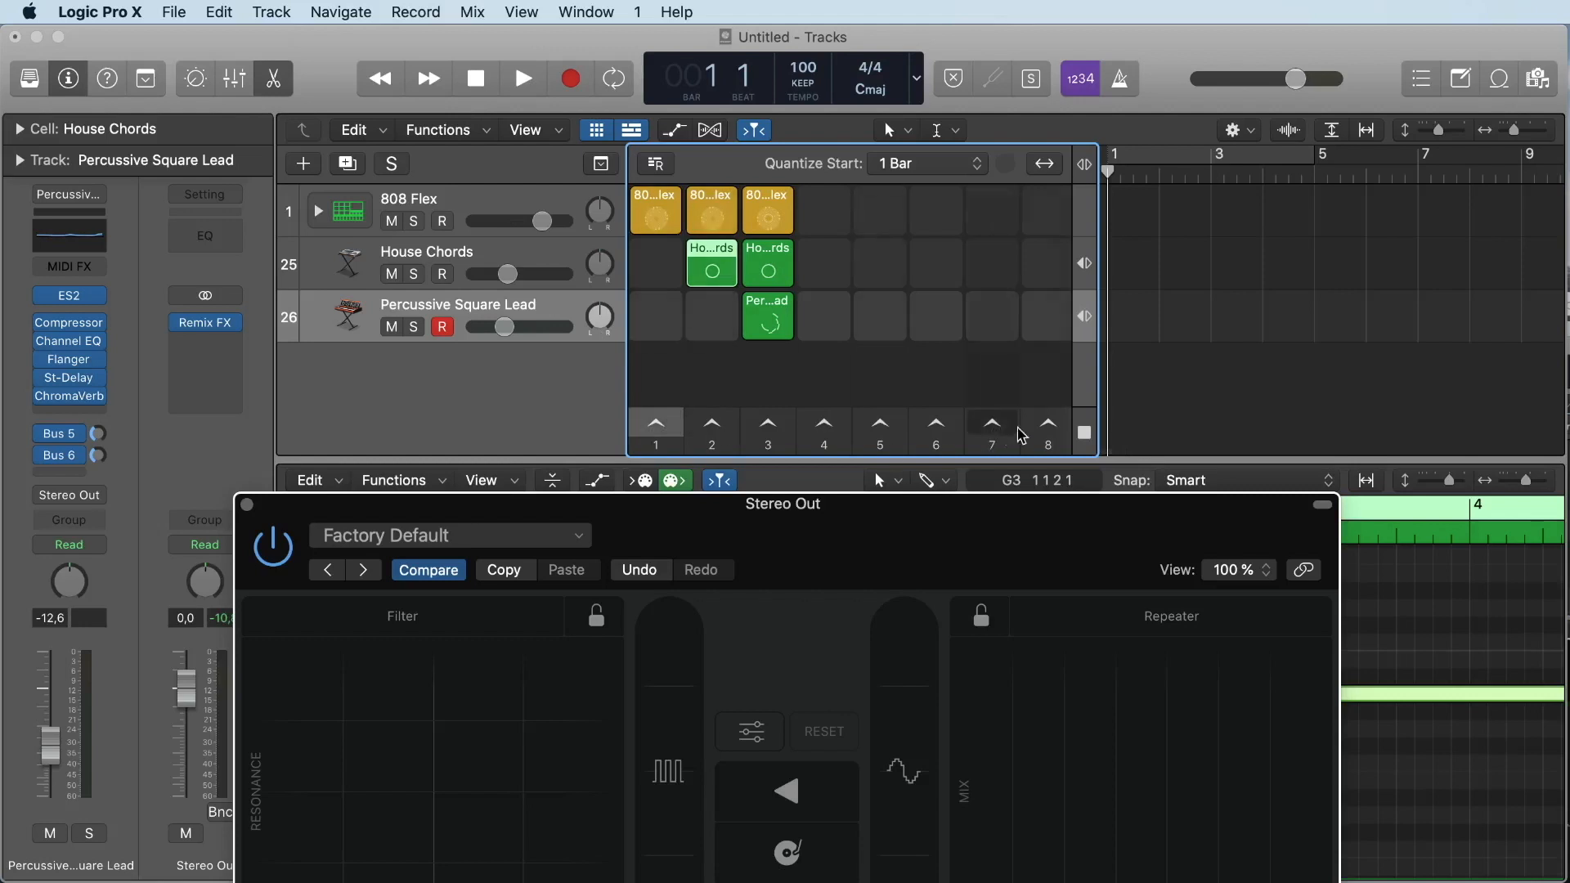
left_click(1085, 435)
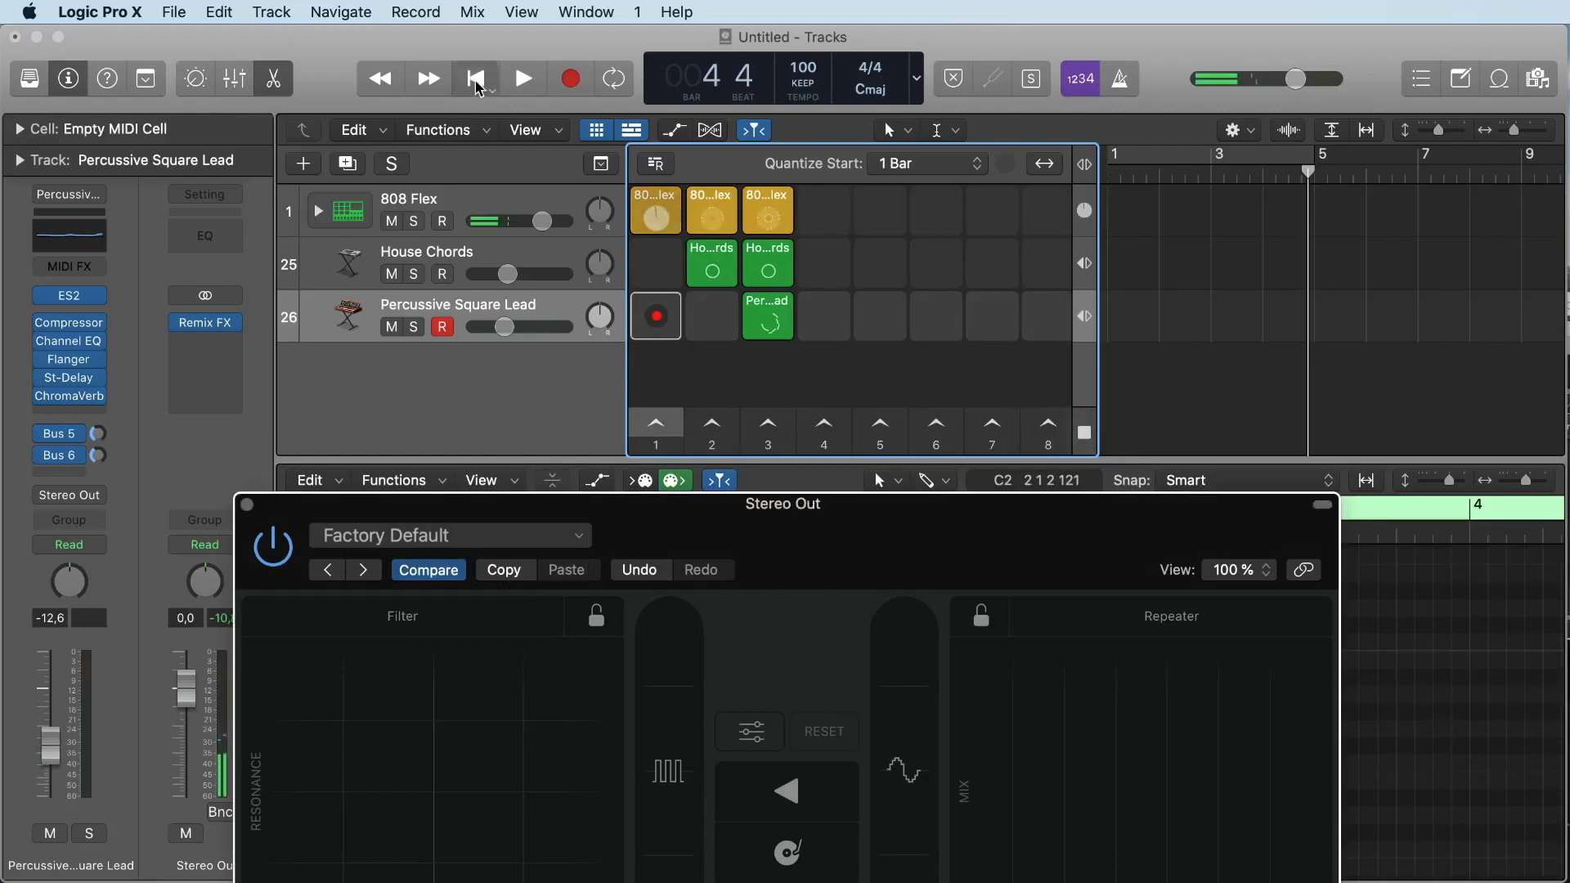
left_click(480, 82)
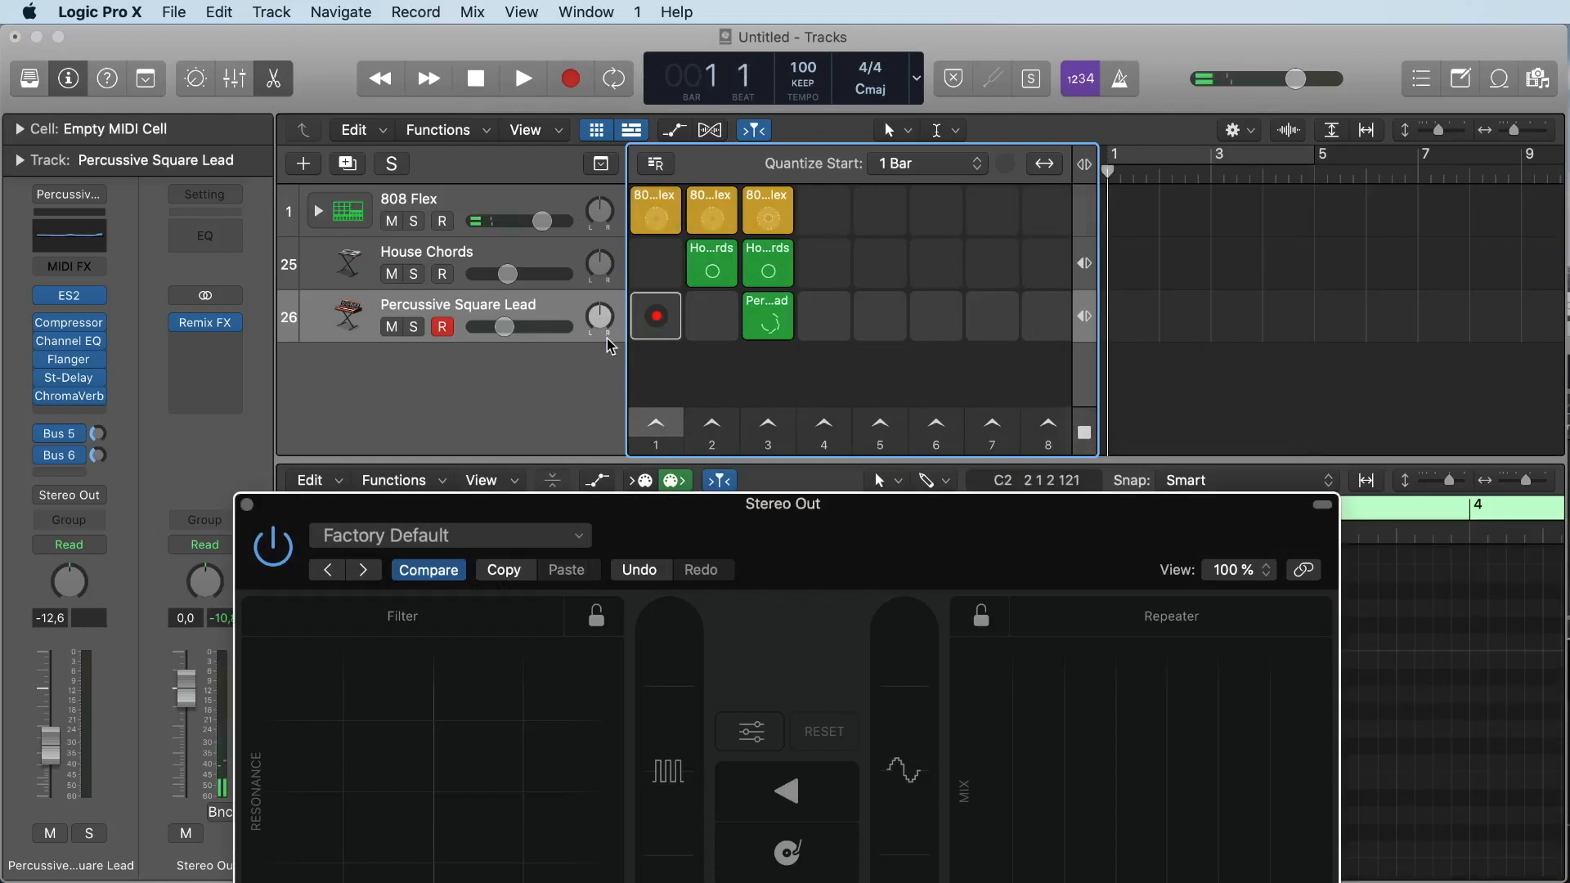
Perform scenes 1, 2 and 3 in turn, and sweep the Remix FX downsampler while scene 3 plays
left_click(656, 423)
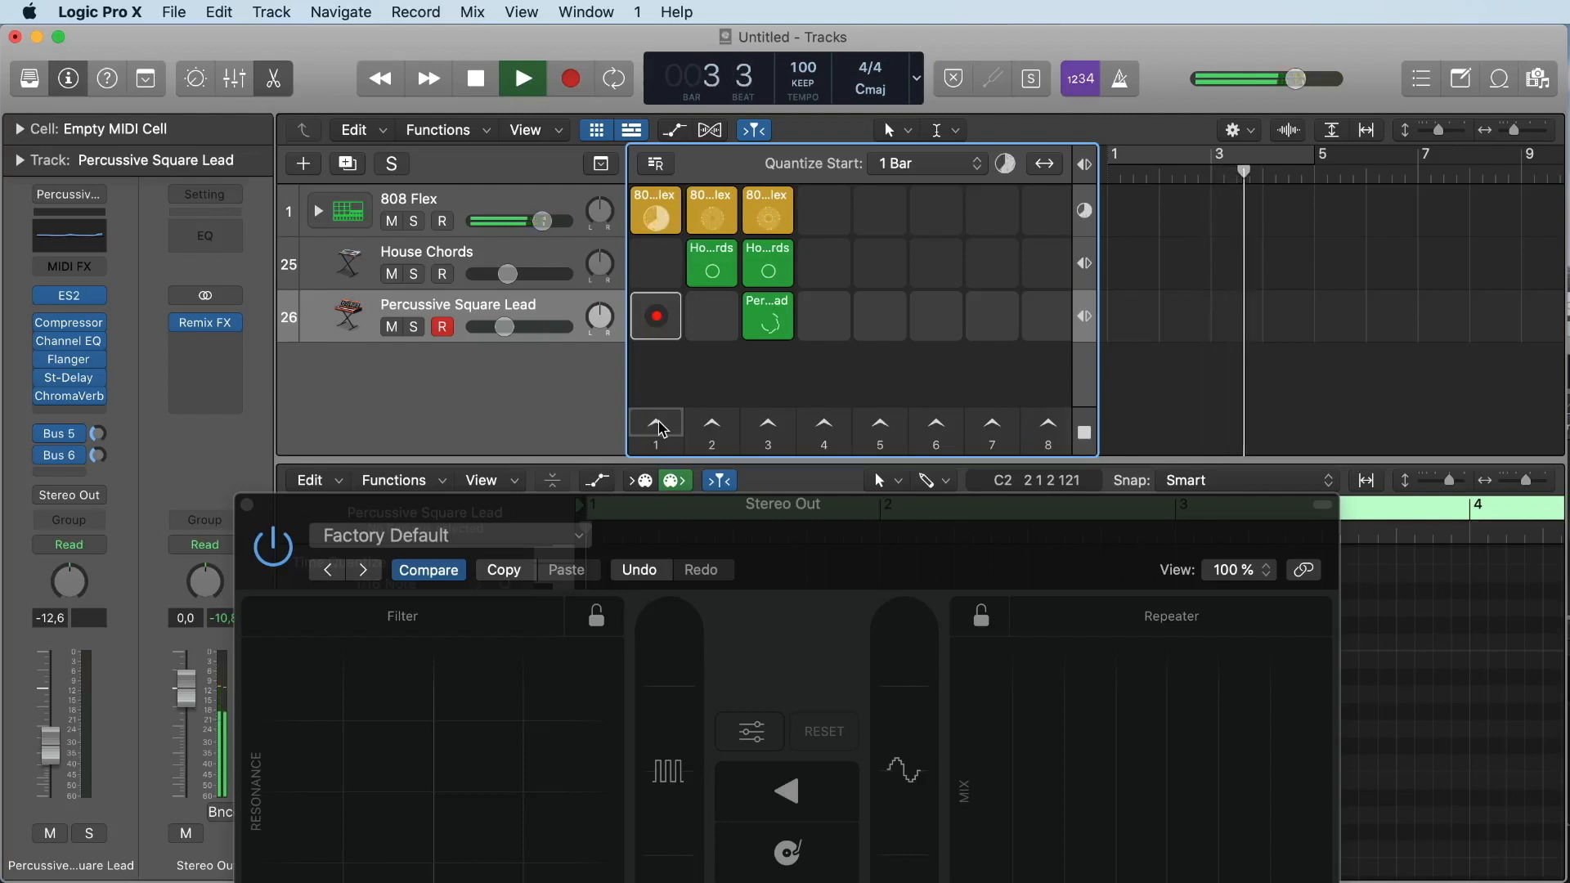
left_click(712, 423)
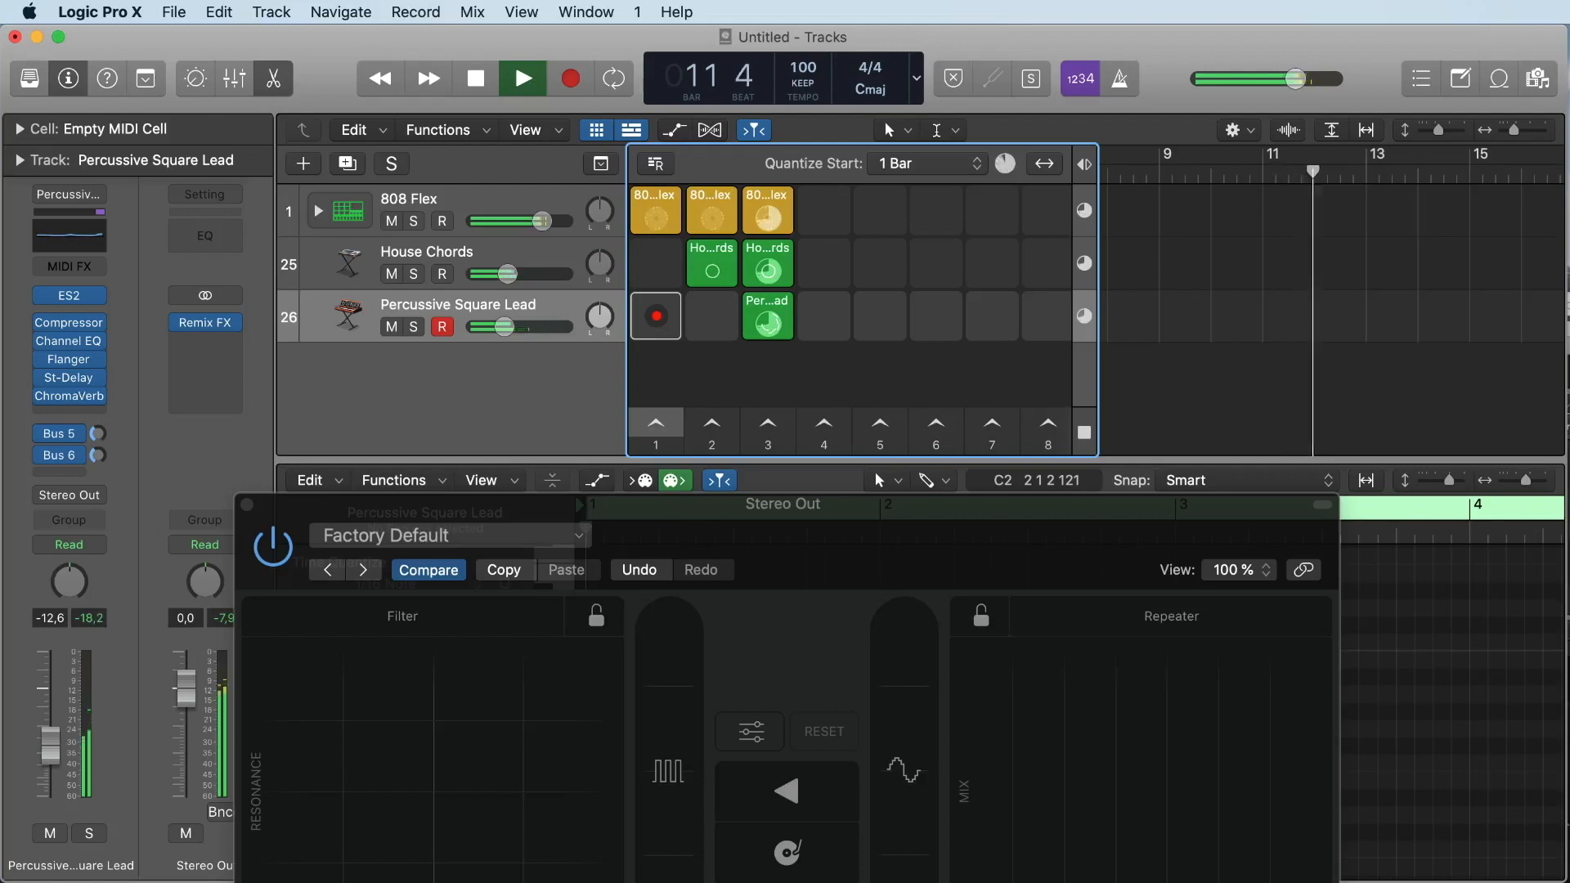
left_click(899, 863)
left_click_drag(900, 863, 901, 630)
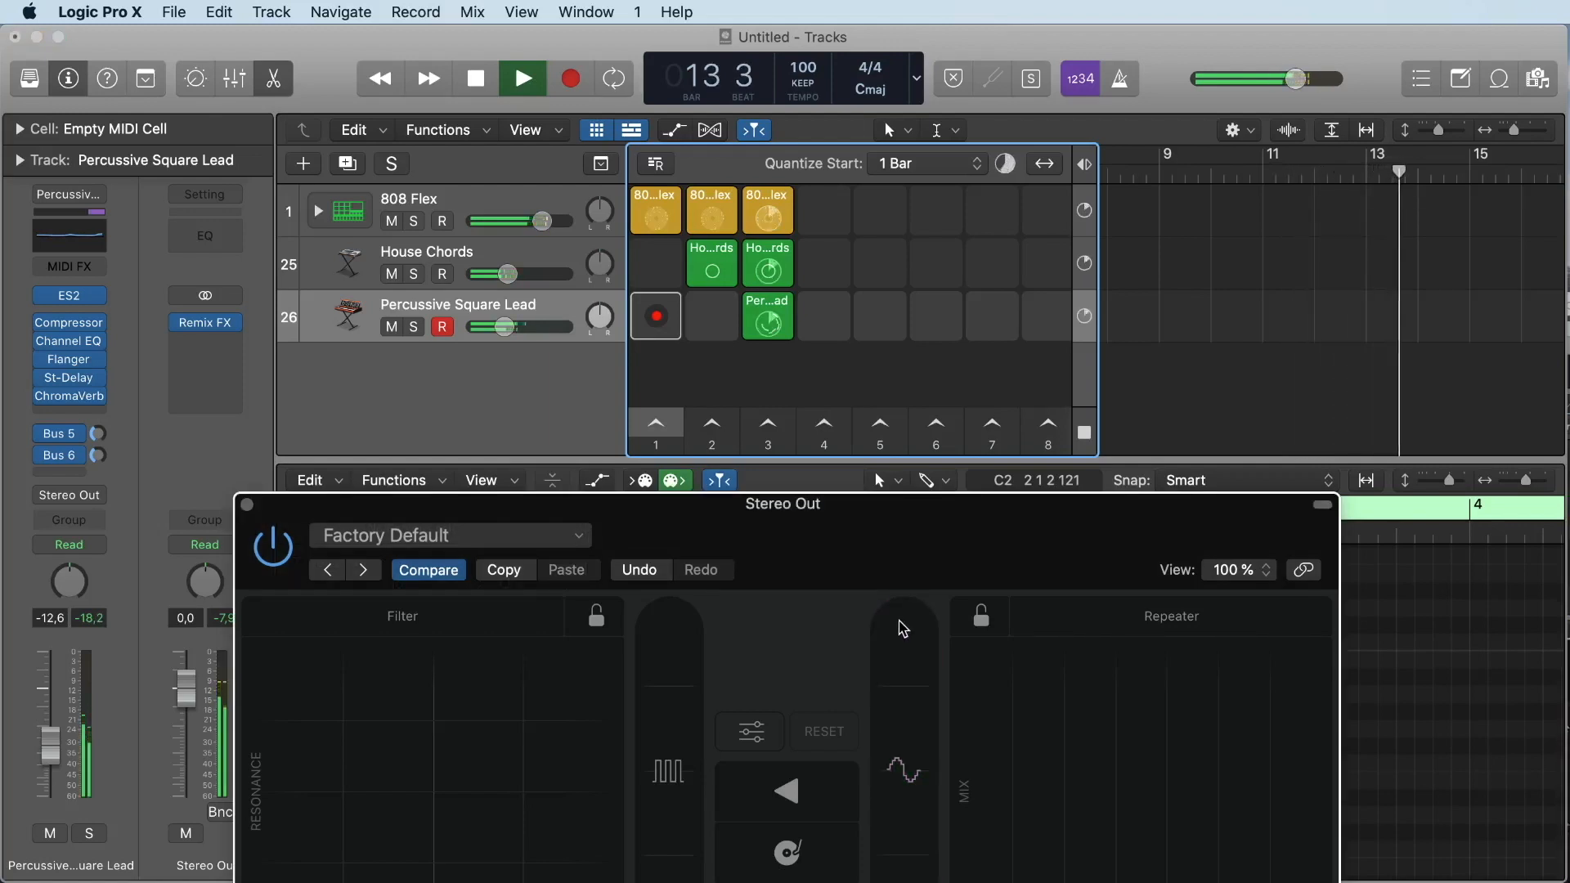
Perform a breakdown: stop the lead, switch 808 Flex to its scene 1 cell, stop the drums, and trigger Remix FX
left_click(1084, 318)
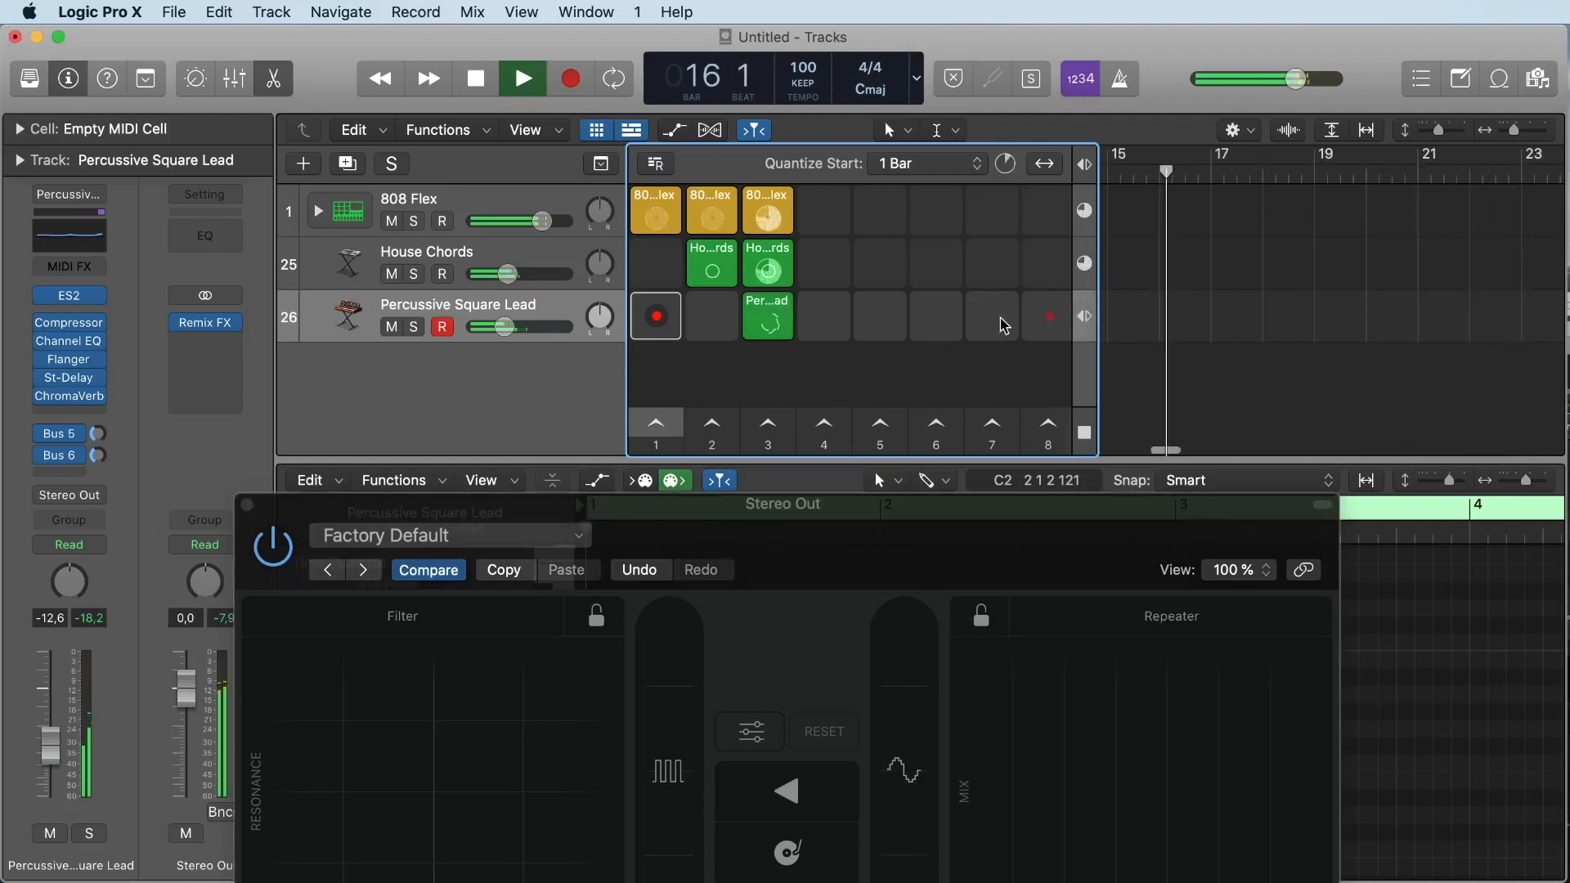
left_click(658, 219)
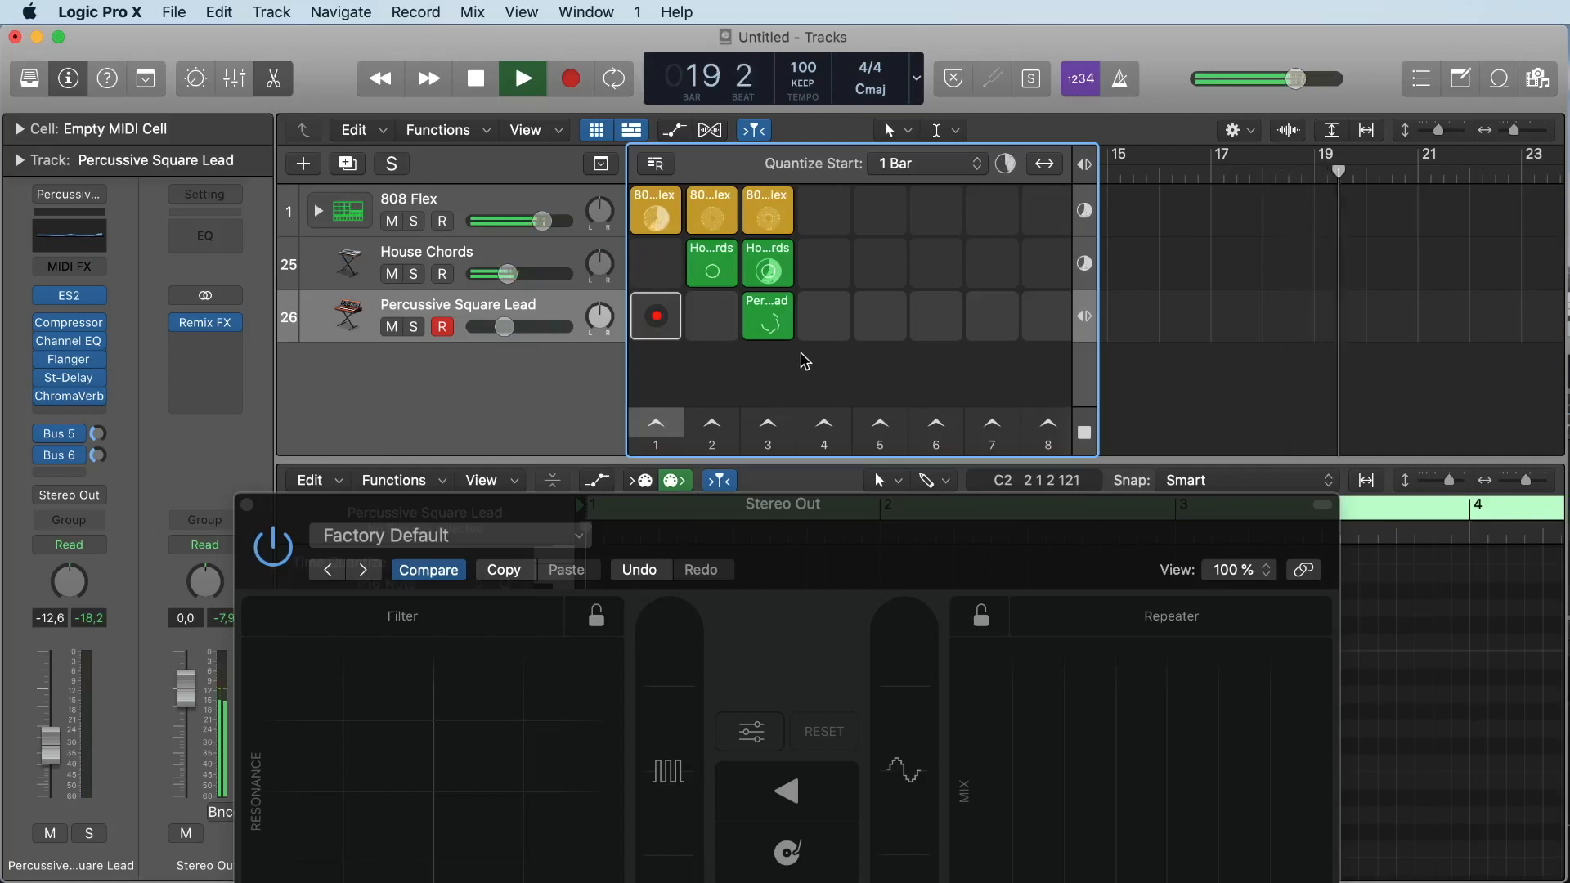
left_click(1086, 213)
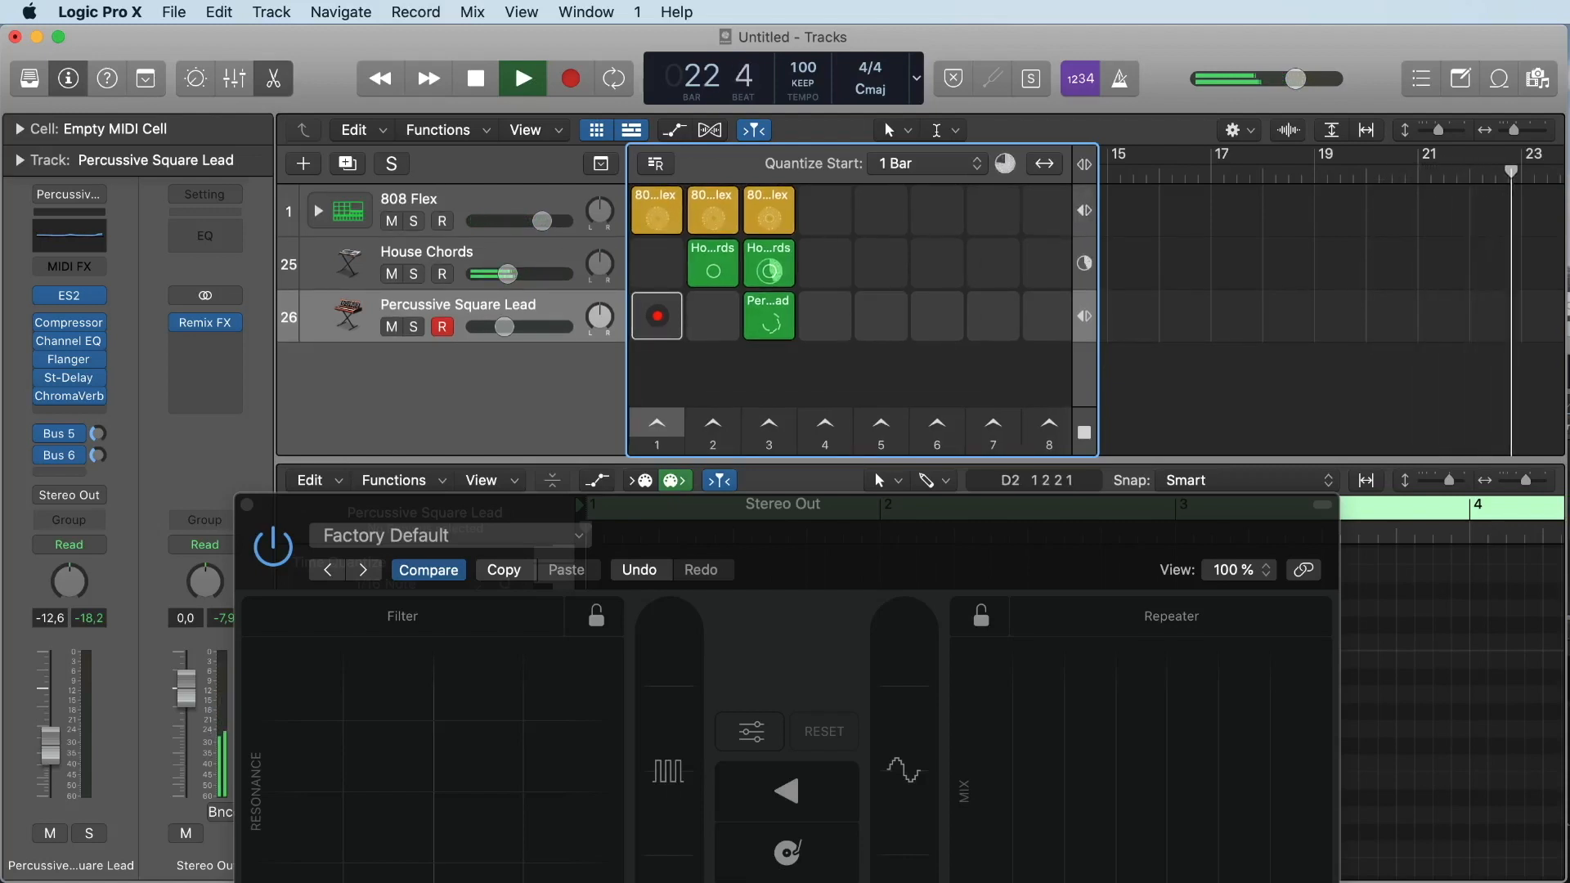
left_click(787, 880)
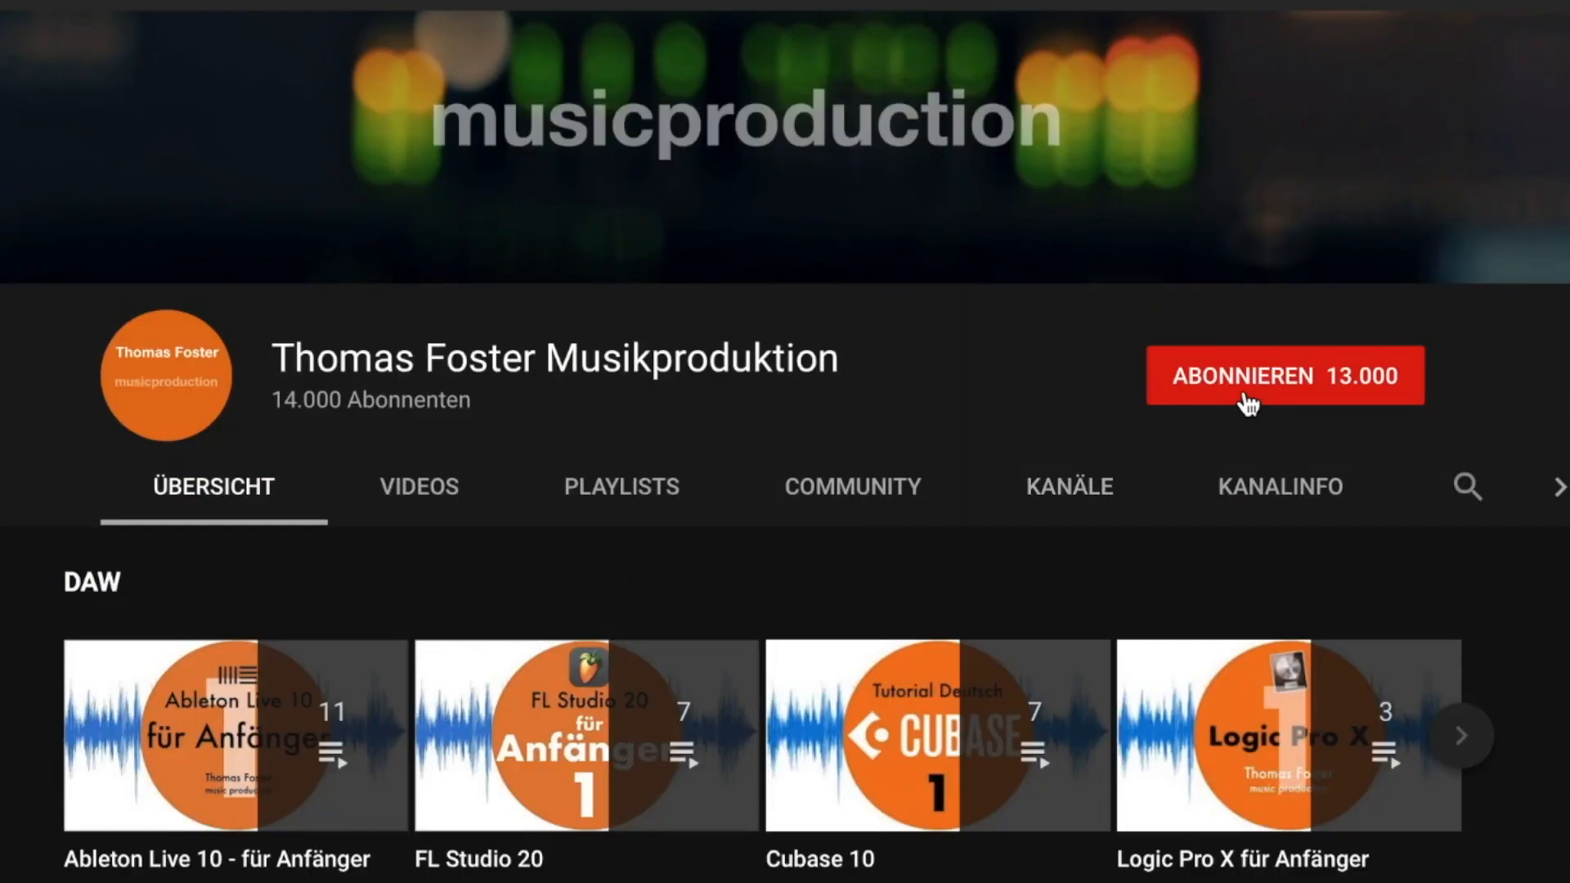
On YouTube, subscribe to the music production channel and turn on its notification bell
left_click(1248, 403)
left_click(1399, 388)
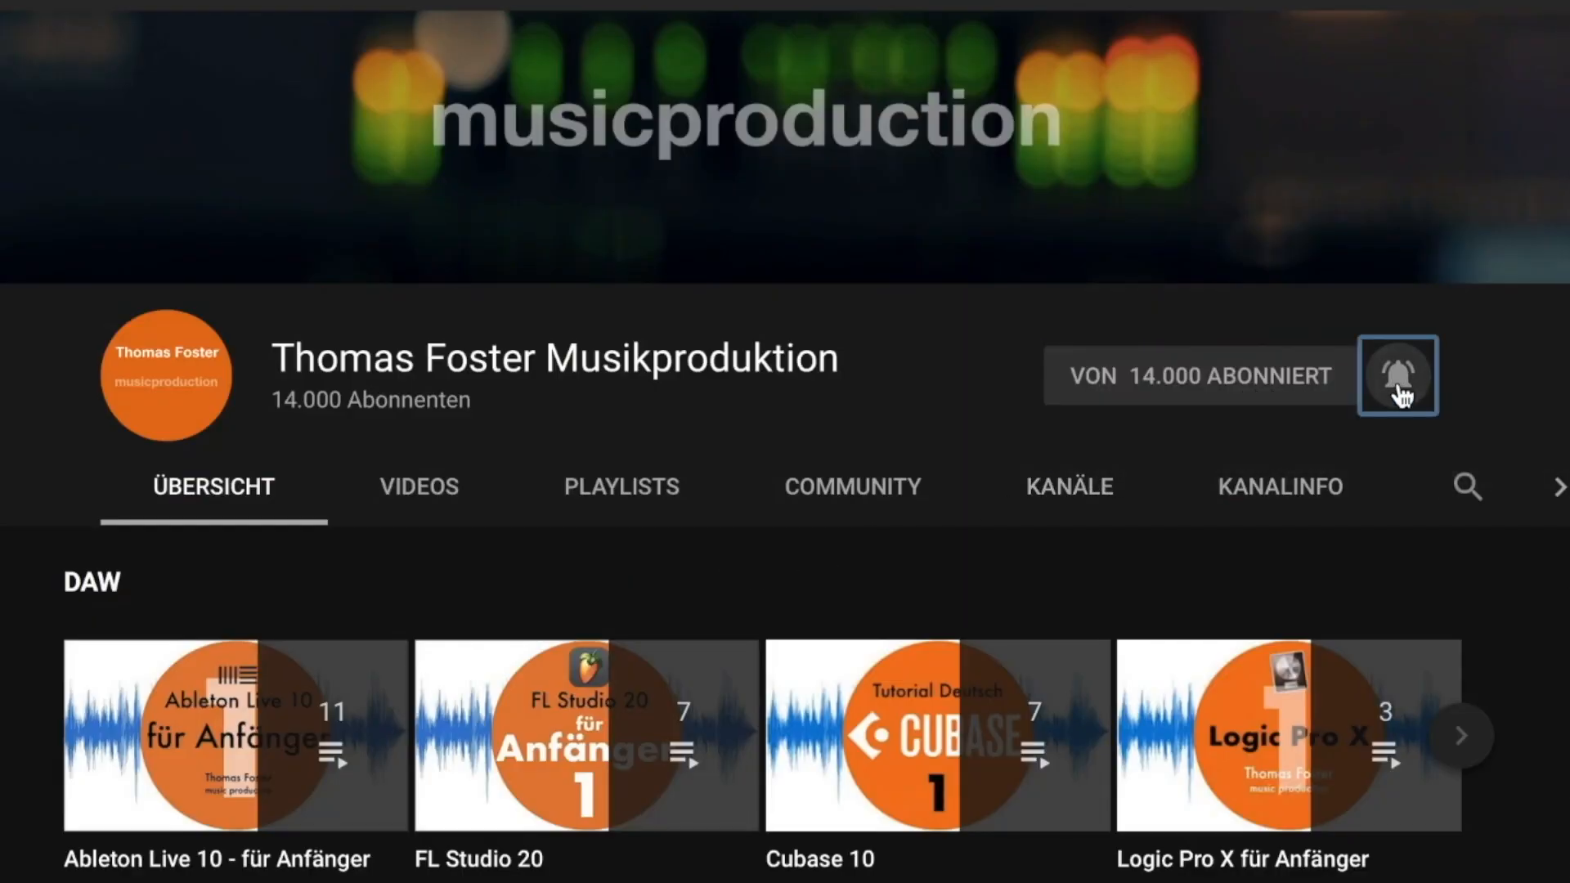